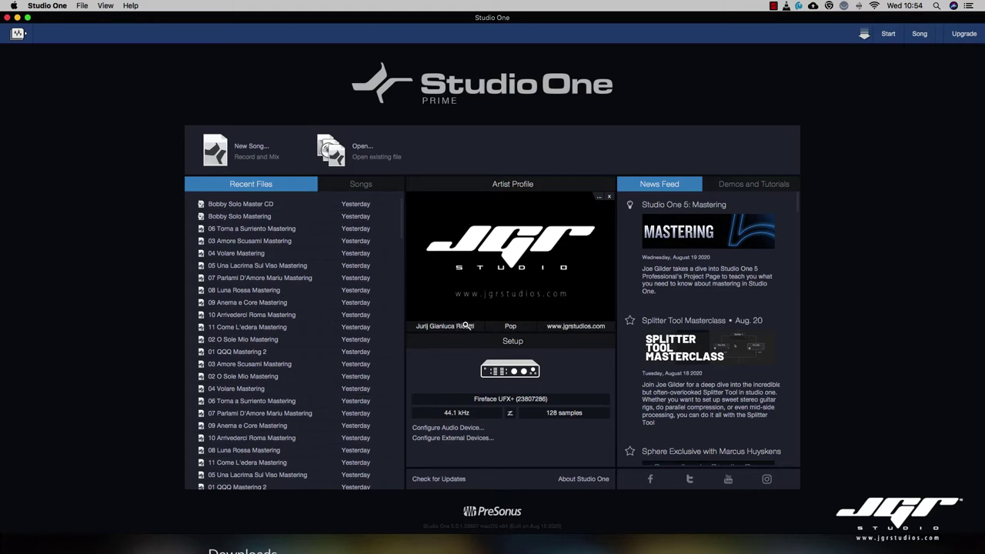
# Check the current audio device settings and close them, and compare the list of songs with the recent files
pyautogui.click(516, 375)
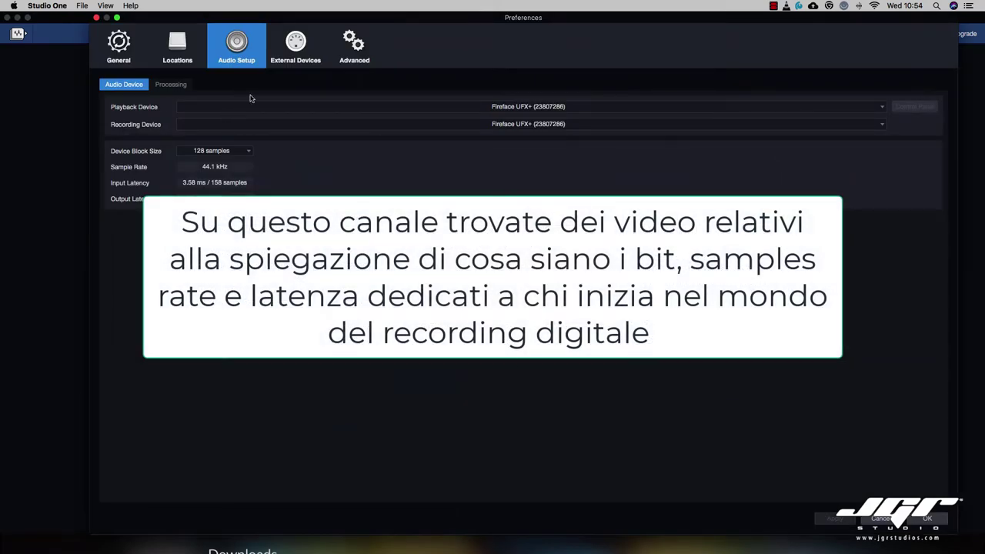
pyautogui.click(97, 18)
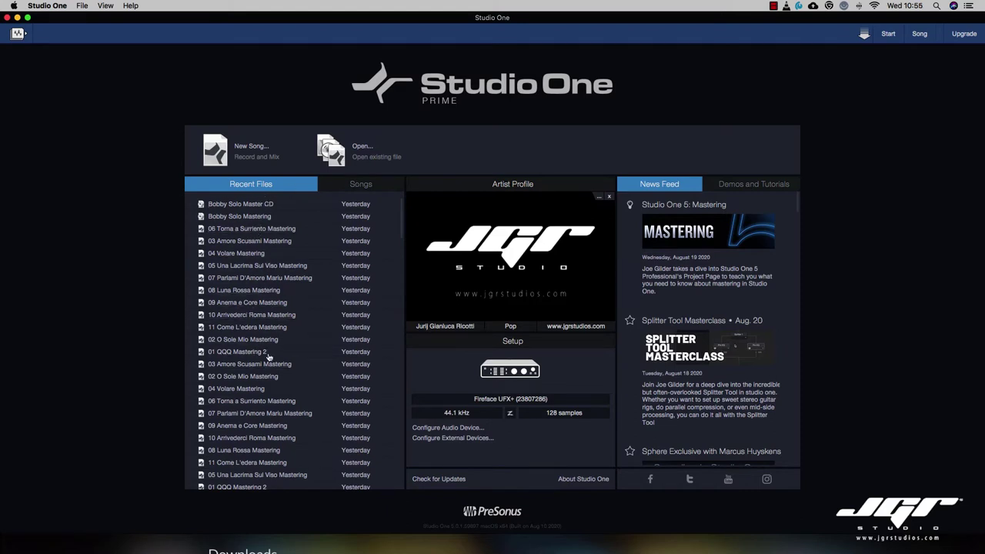
pyautogui.click(358, 189)
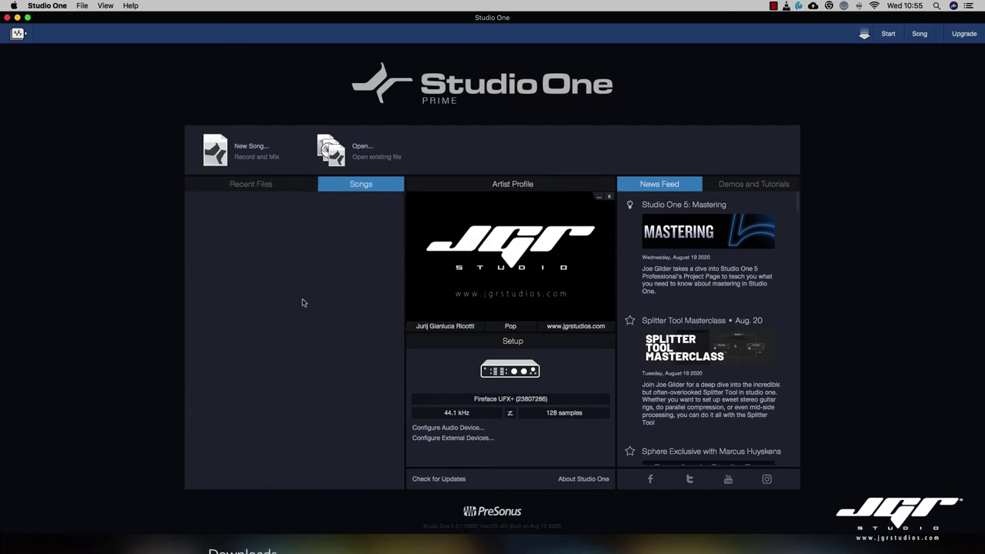
pyautogui.click(298, 183)
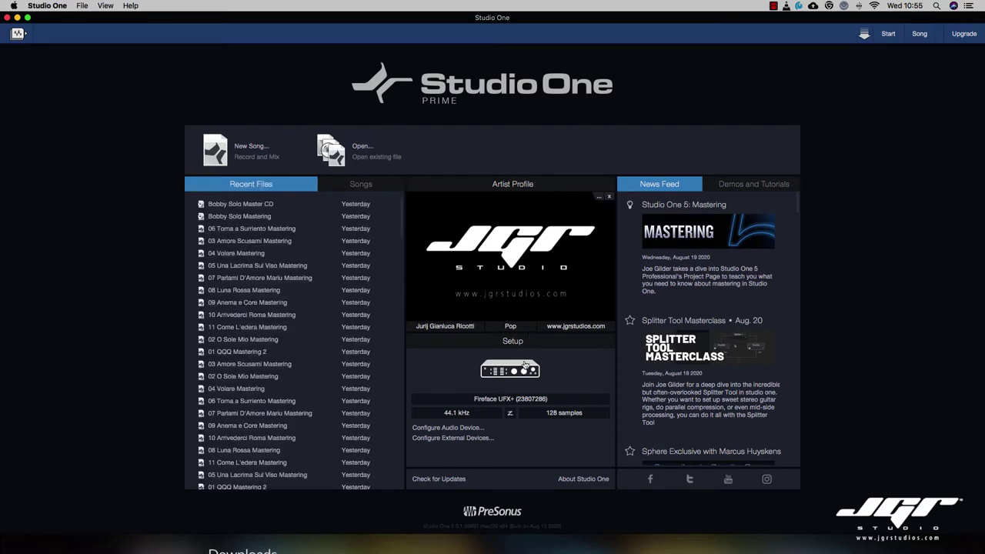
# View the audio device configuration and the external devices configuration, cancelling out of both
pyautogui.click(450, 428)
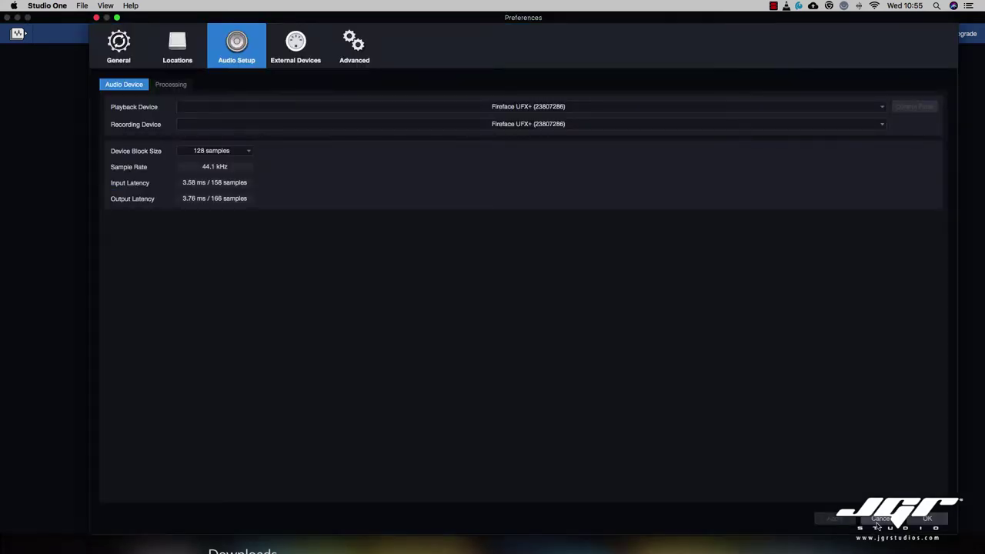
pyautogui.click(878, 522)
pyautogui.click(471, 444)
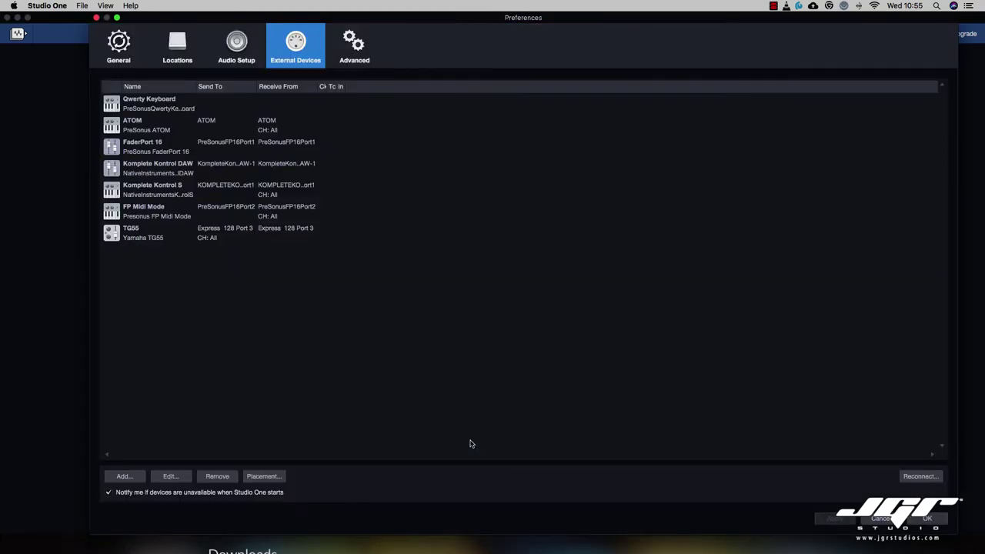
pyautogui.click(880, 520)
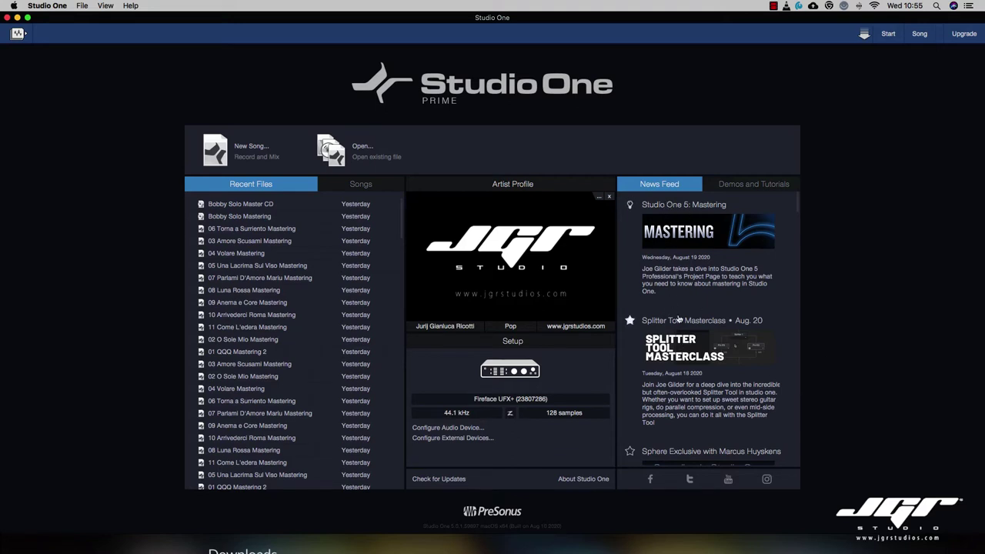
# Browse the start page's news feed and the available demos and tutorials, and return to the news feed
pyautogui.scroll(-5, 678, 319)
pyautogui.scroll(-5, 679, 319)
pyautogui.scroll(8, 679, 319)
pyautogui.click(745, 189)
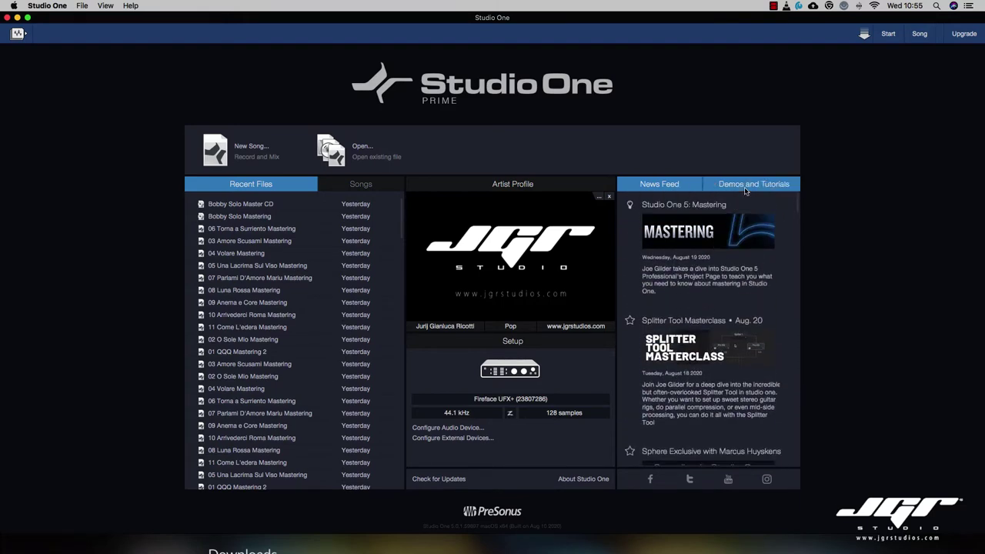
pyautogui.scroll(-5, 723, 283)
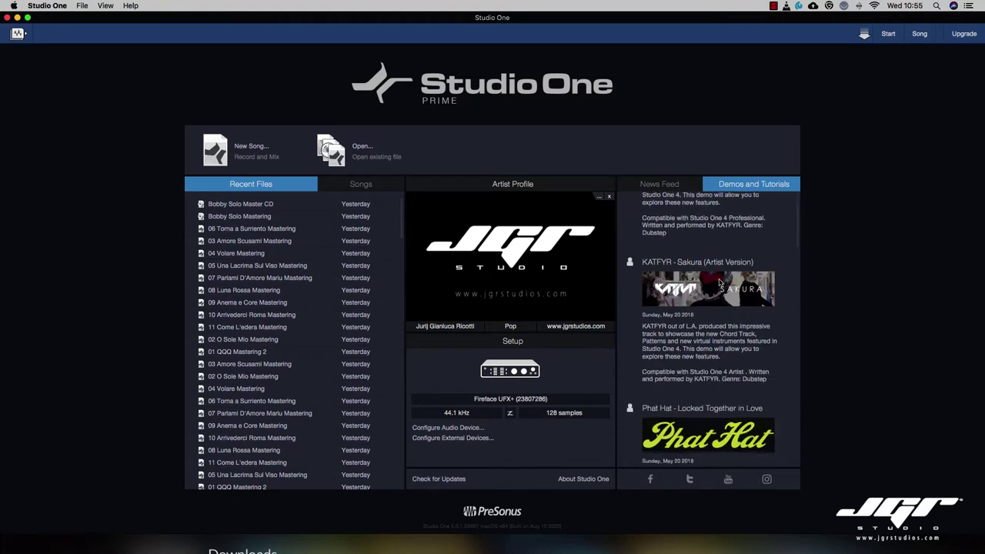
pyautogui.scroll(5, 721, 283)
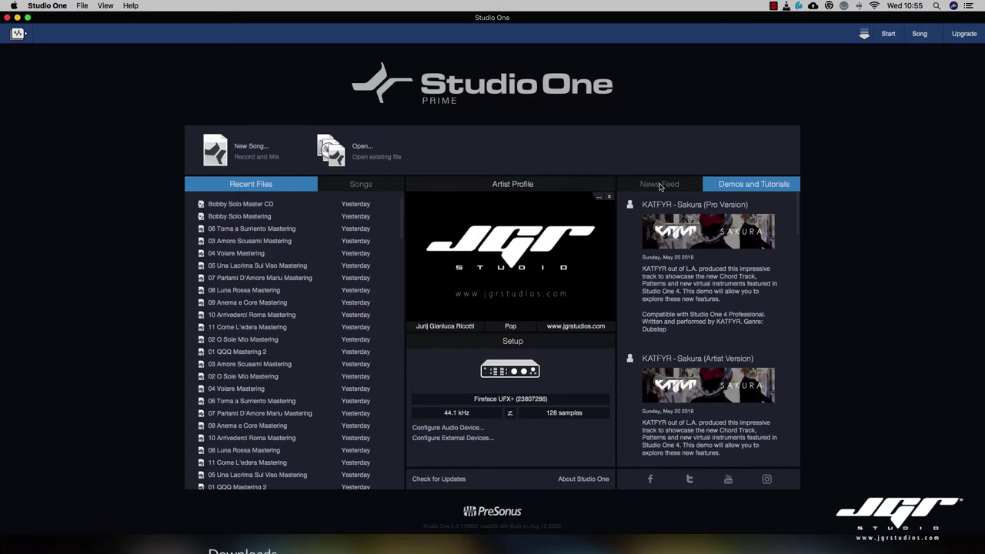
pyautogui.scroll(-2, 702, 285)
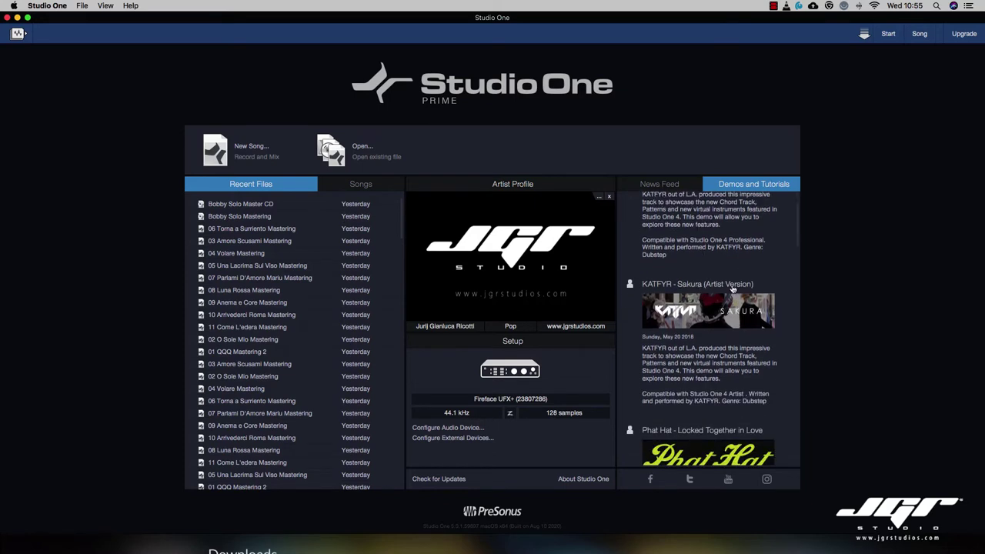
pyautogui.scroll(-7, 716, 288)
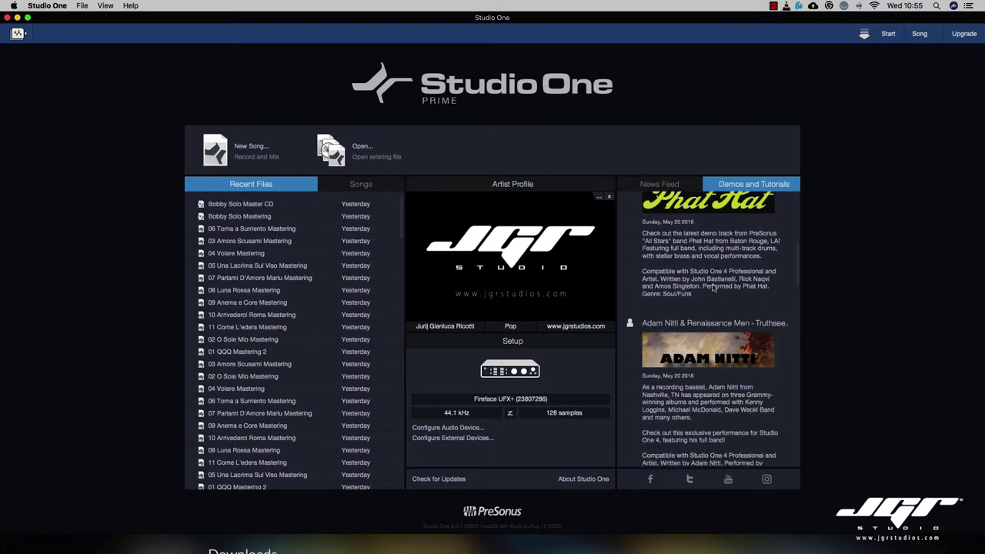
pyautogui.scroll(9, 713, 288)
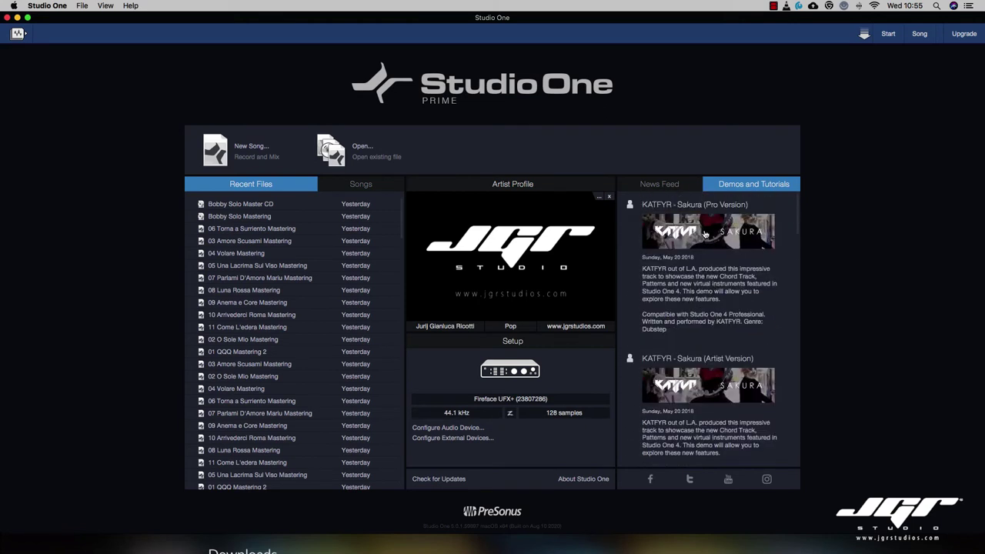
pyautogui.click(667, 187)
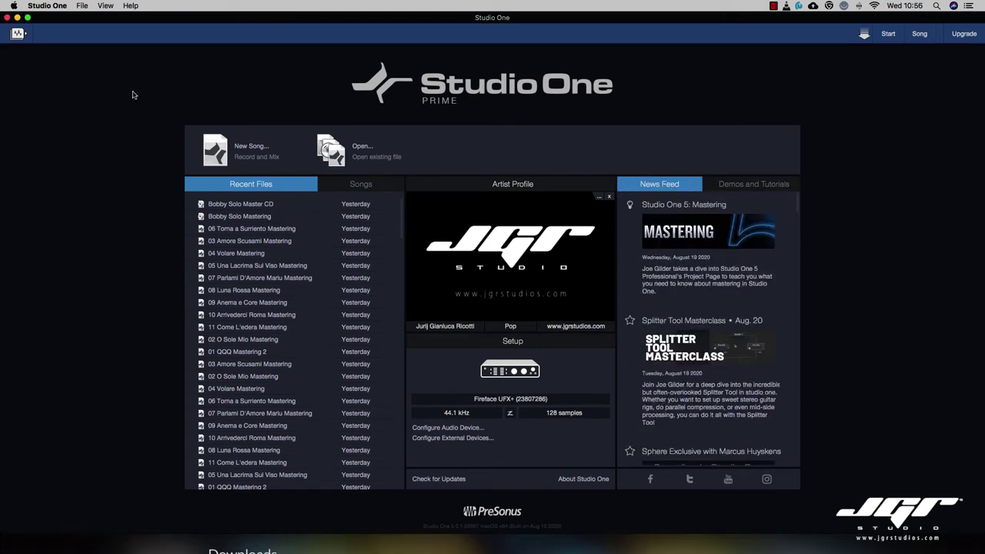
# Open Studio One Installation and select the Instruments, Loop Libraries, Documentation, and Studio One Prime Demos and Tutorials packages
pyautogui.click(78, 5)
pyautogui.moveTo(46, 5)
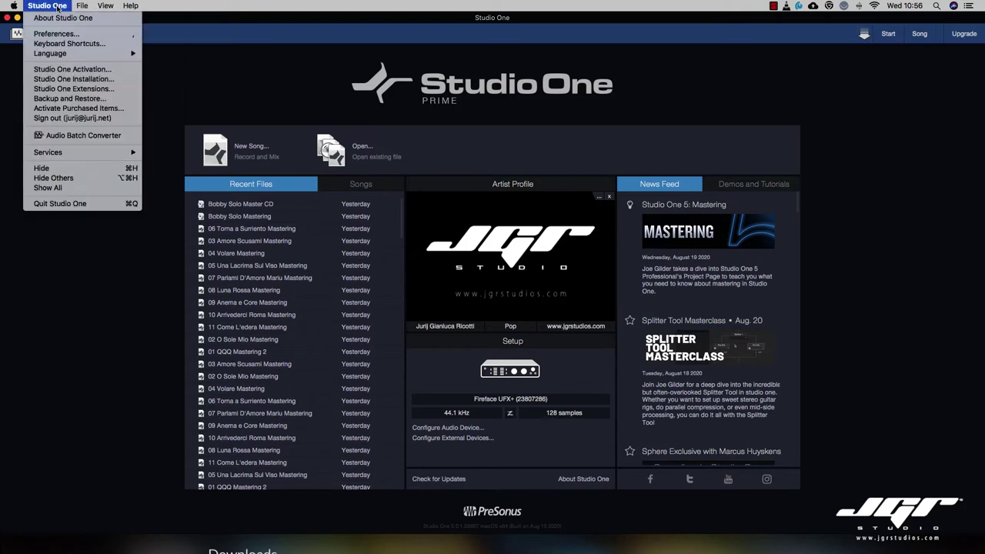
pyautogui.click(59, 80)
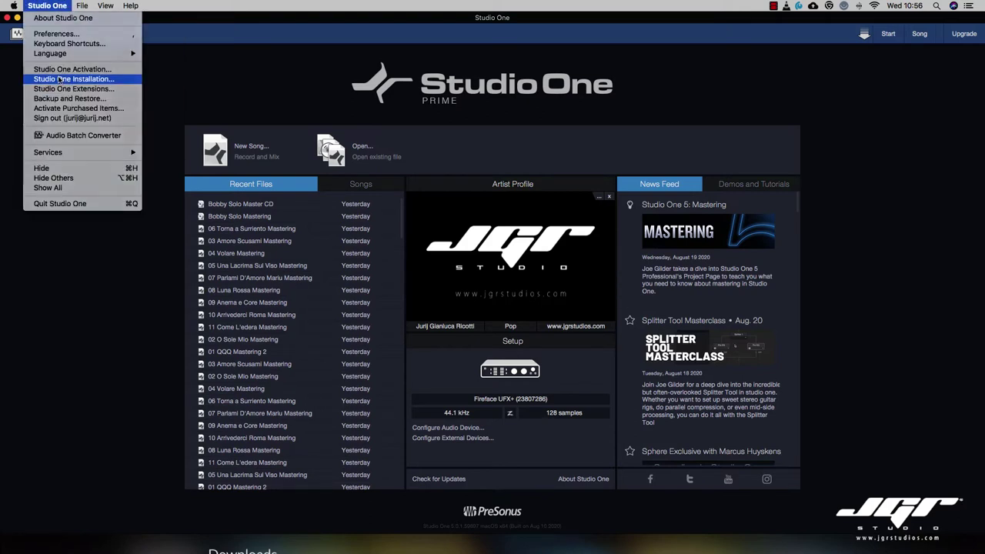
pyautogui.click(352, 250)
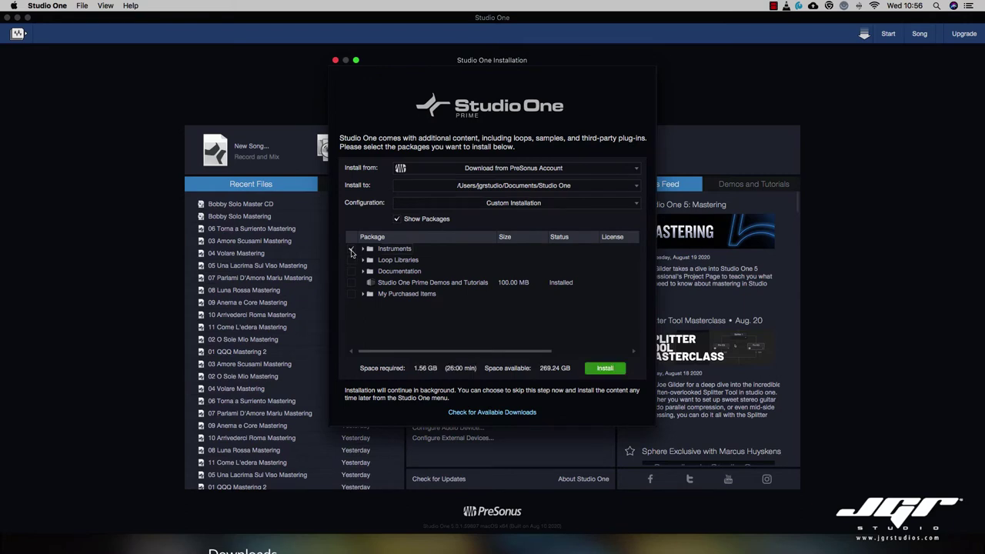
pyautogui.click(352, 260)
pyautogui.click(352, 271)
pyautogui.click(351, 283)
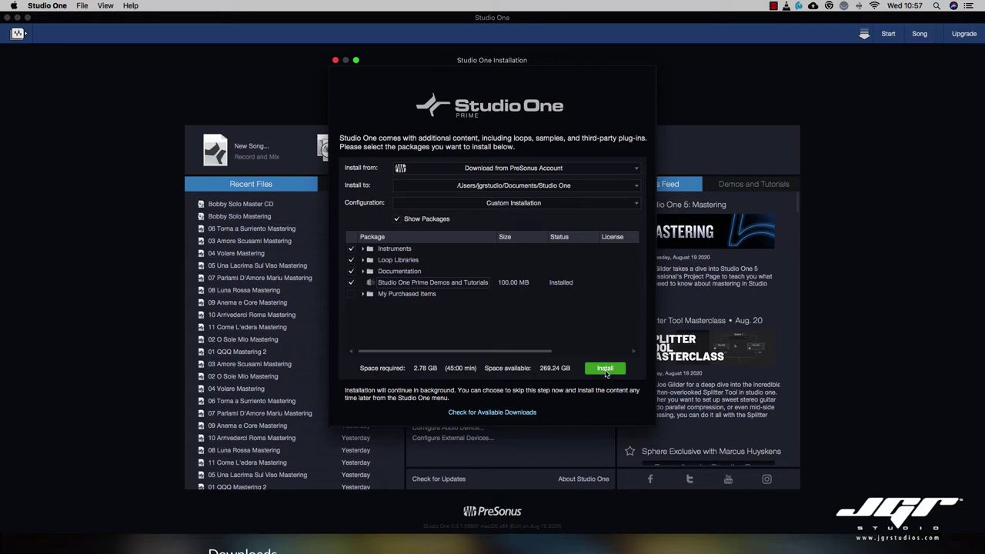
# Expand the Instruments package and its Artist Instrument Library to inspect the included instrument volumes
pyautogui.click(363, 249)
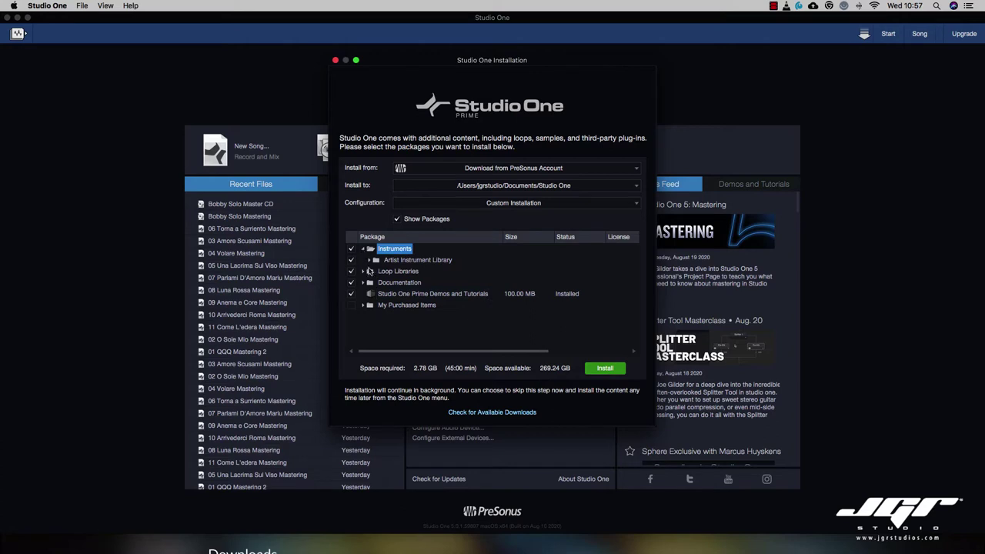
pyautogui.click(370, 260)
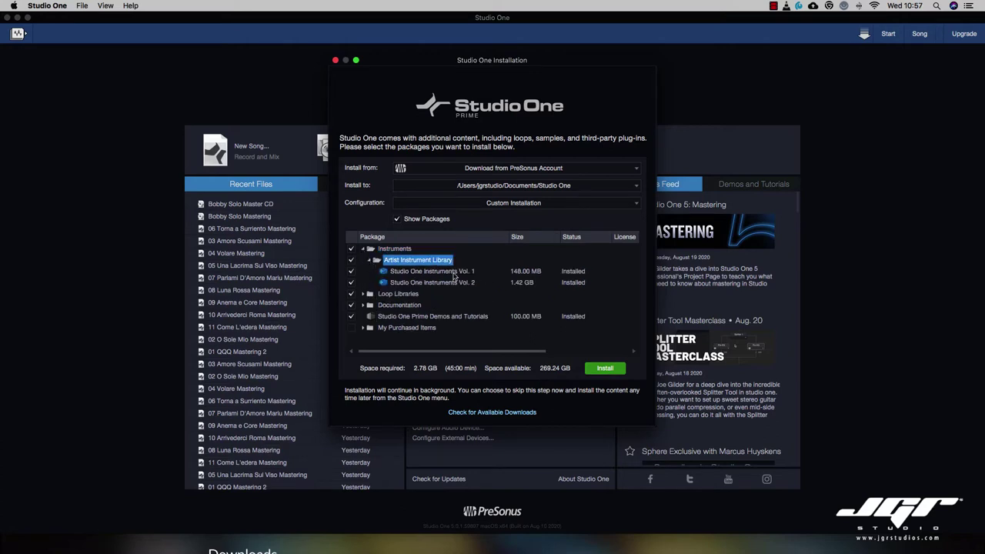
pyautogui.click(425, 274)
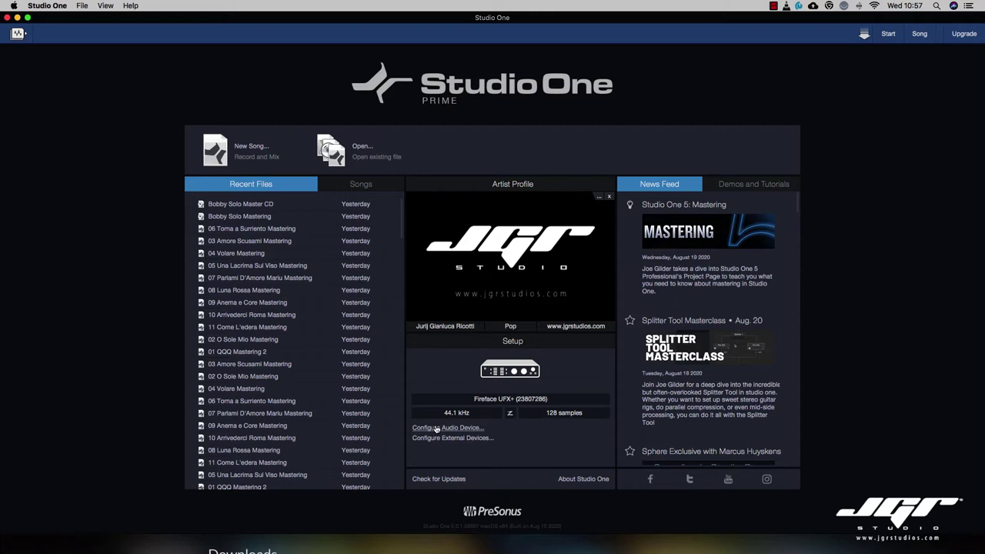
# Open the audio device configuration and review the available playback devices without changing the selection
pyautogui.click(435, 428)
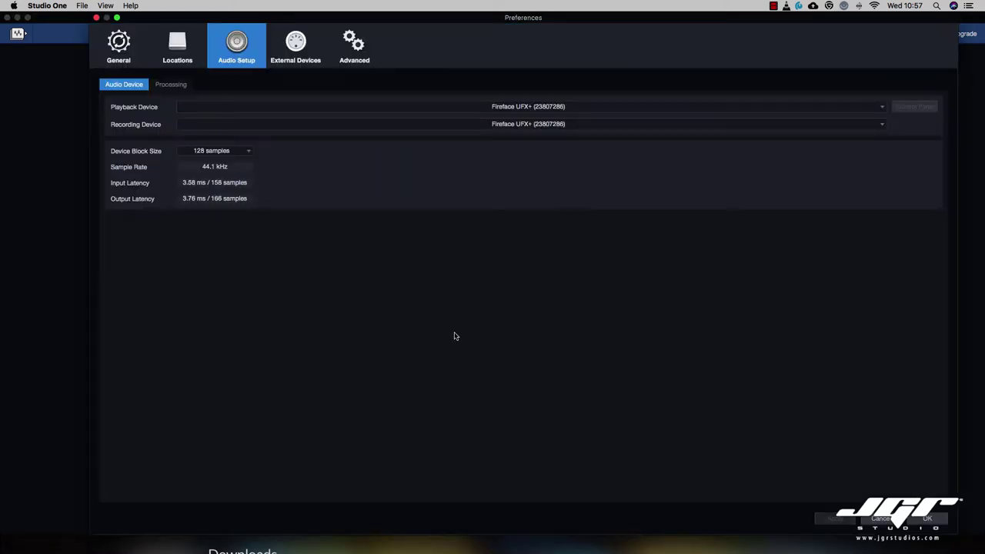
pyautogui.click(465, 112)
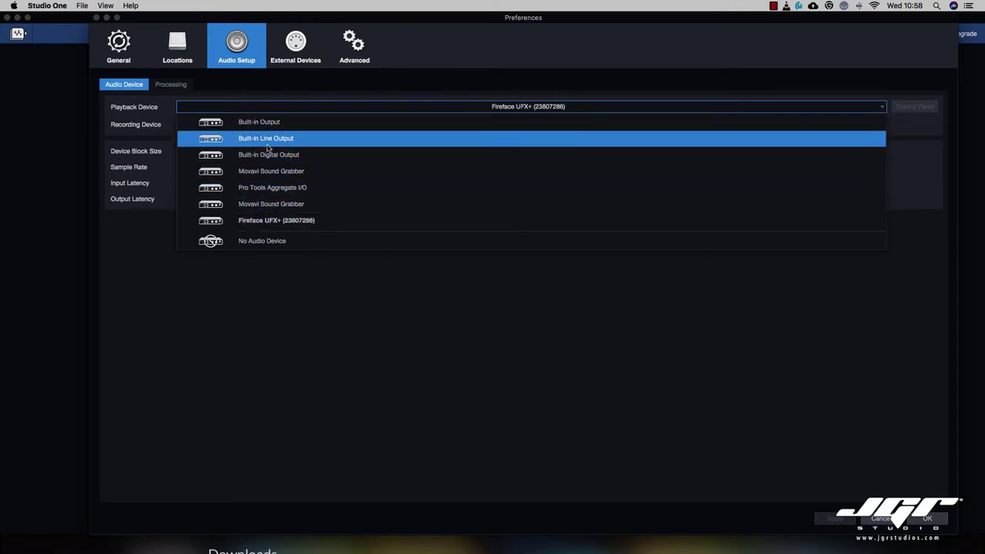
pyautogui.click(193, 112)
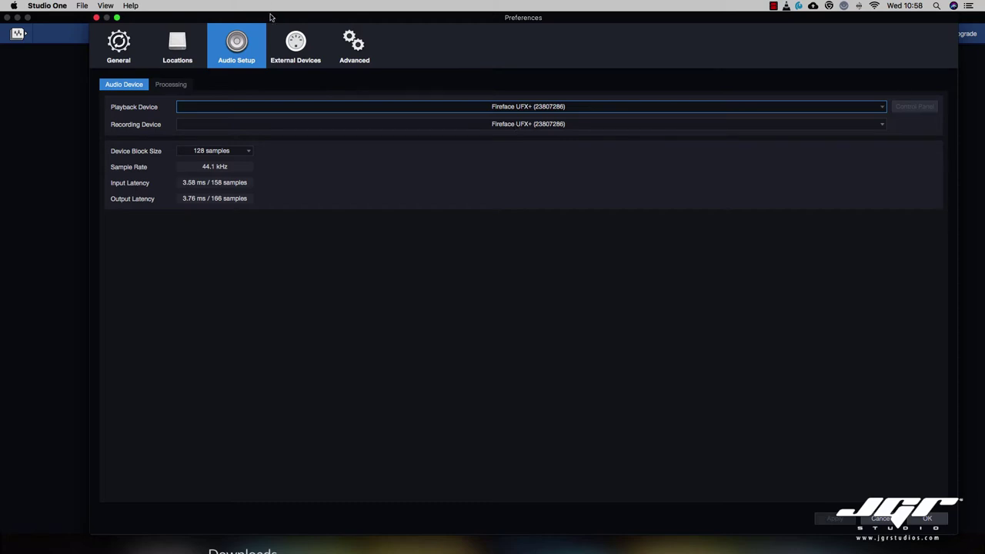
pyautogui.moveTo(272, 18); pyautogui.dragTo(267, 18)
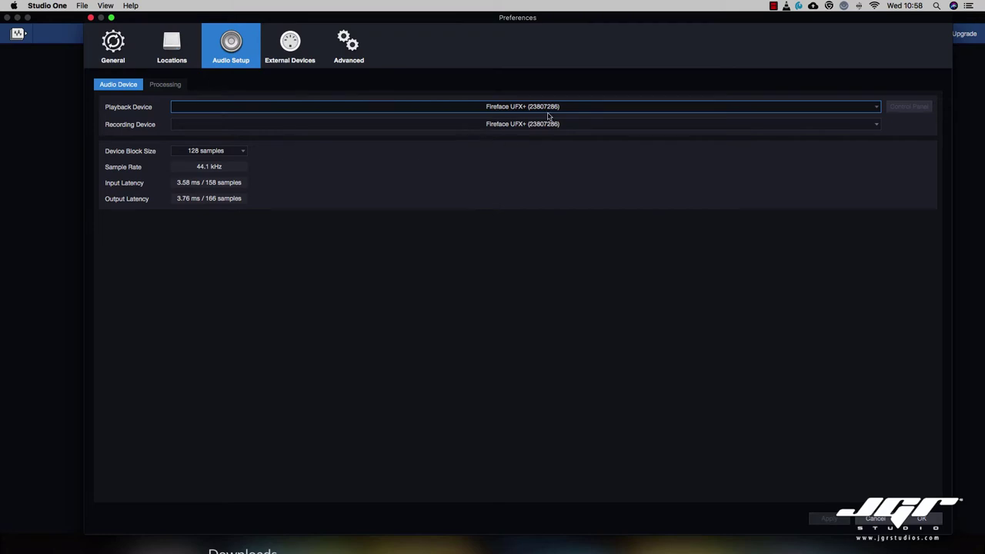
# Set the device block size to 16 samples to compare the latencies, and return it to 128 samples
pyautogui.click(230, 152)
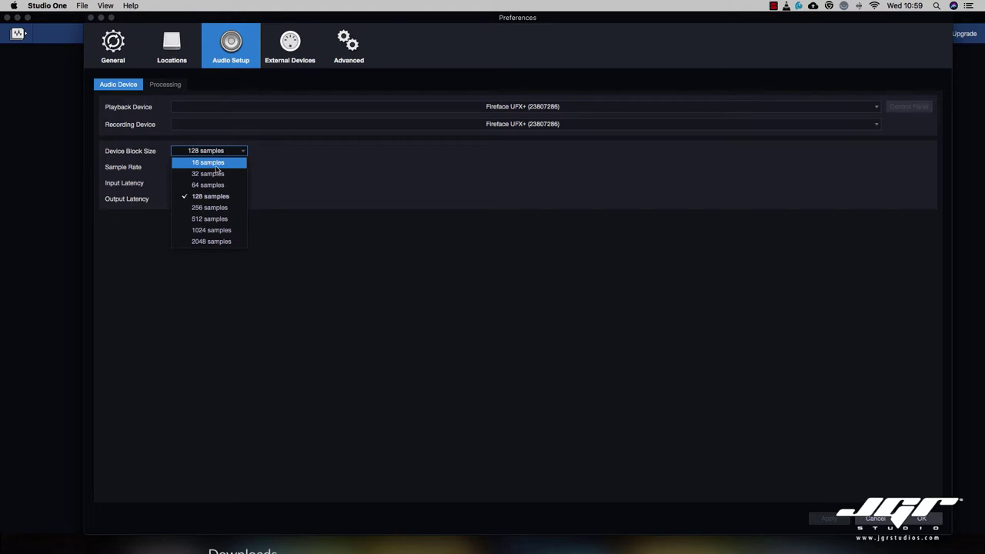
pyautogui.click(216, 164)
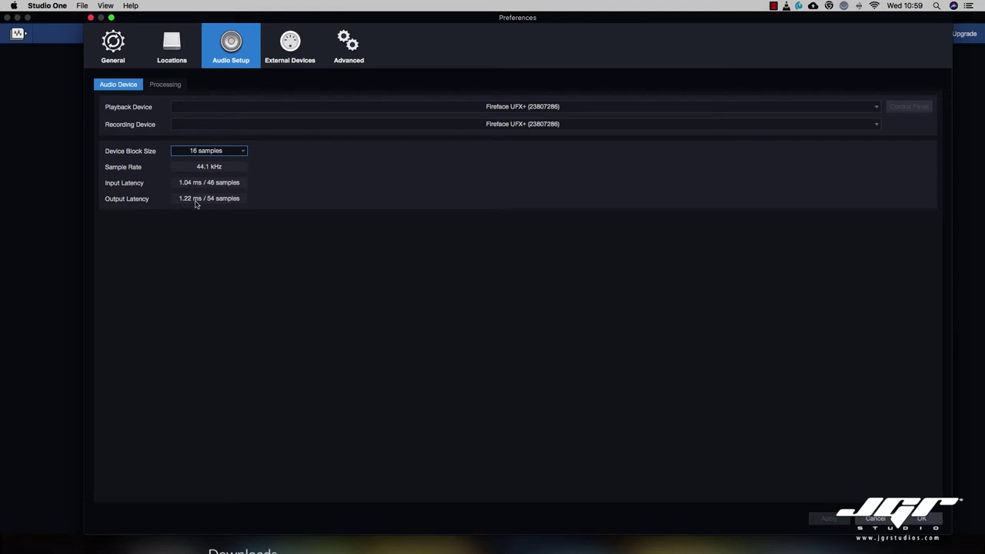
pyautogui.click(237, 152)
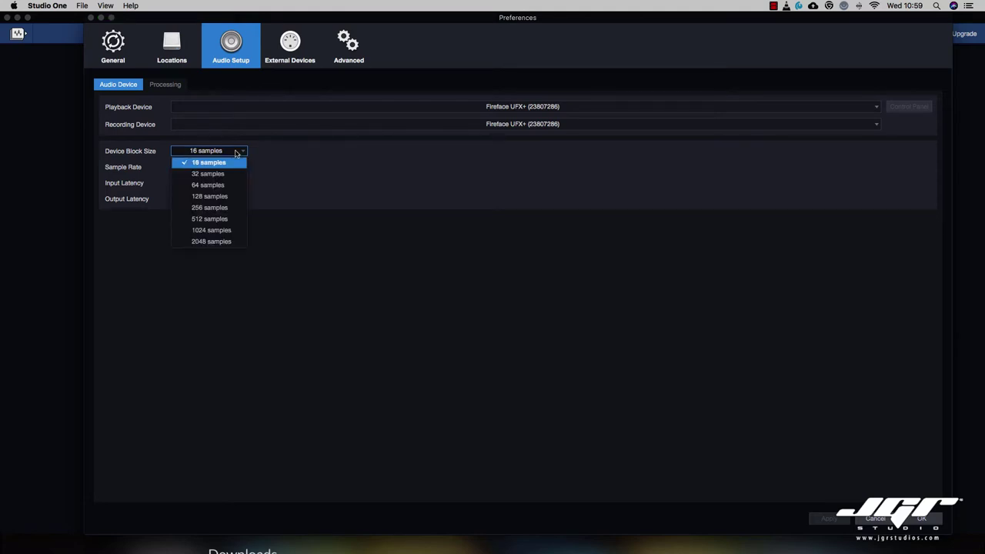
pyautogui.click(283, 166)
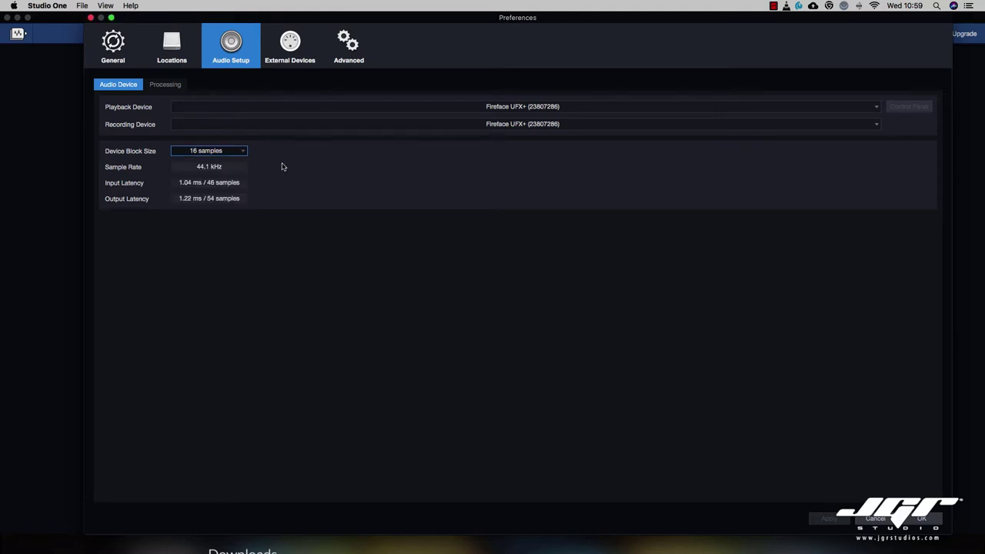
pyautogui.click(237, 154)
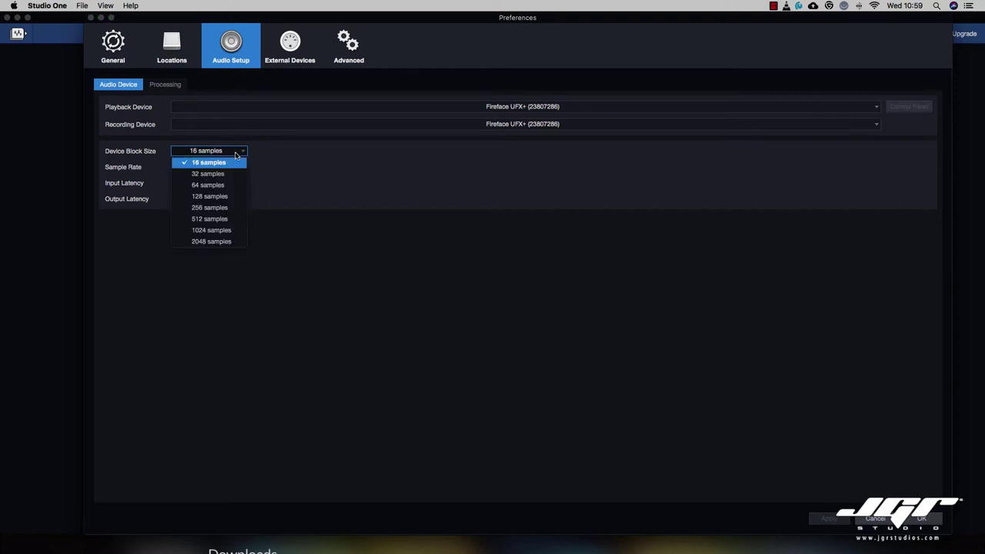
pyautogui.click(231, 197)
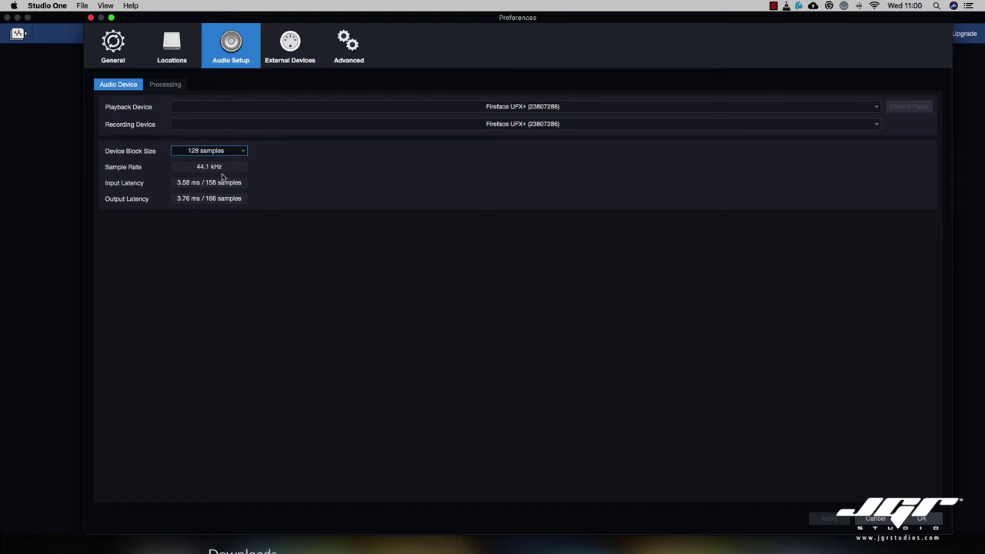
# Review the dropout protection levels and device block sizes in the audio setup, keeping Maximum and 128 samples
pyautogui.click(164, 86)
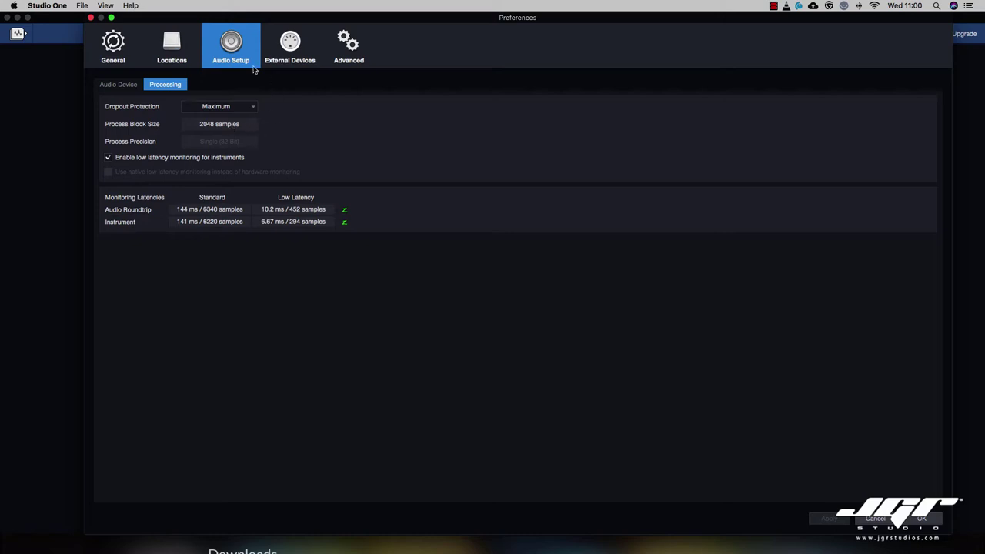
pyautogui.moveTo(218, 18); pyautogui.dragTo(214, 19)
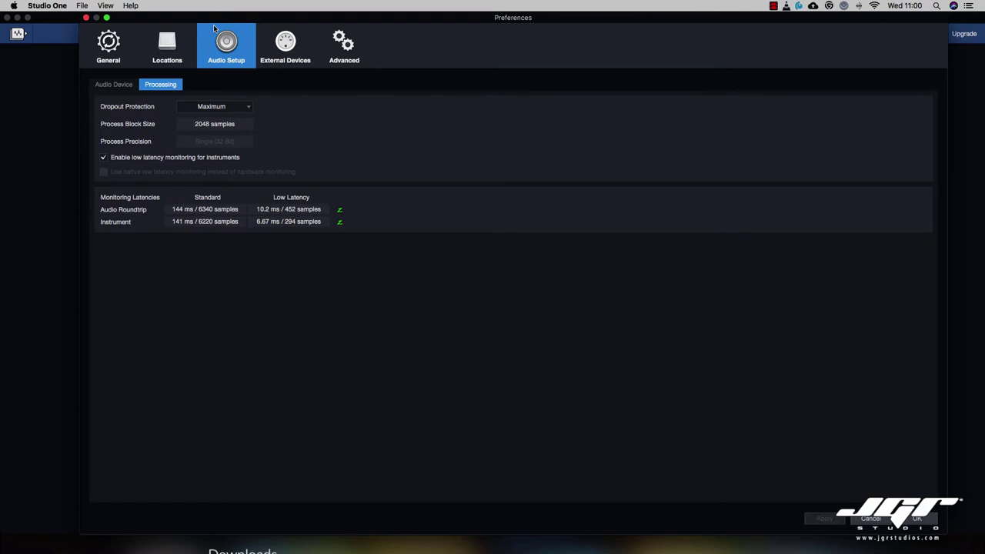
pyautogui.click(115, 84)
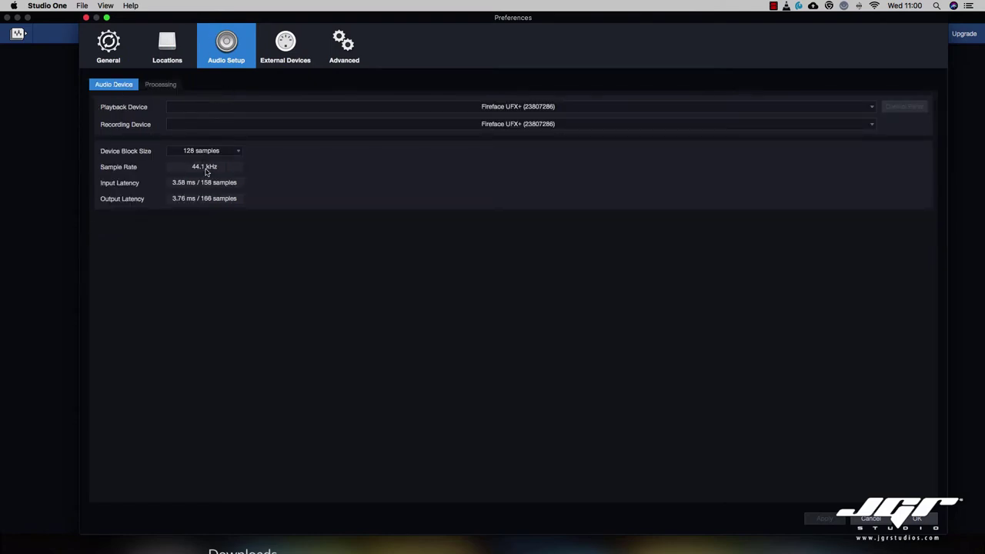
pyautogui.click(163, 87)
pyautogui.click(213, 107)
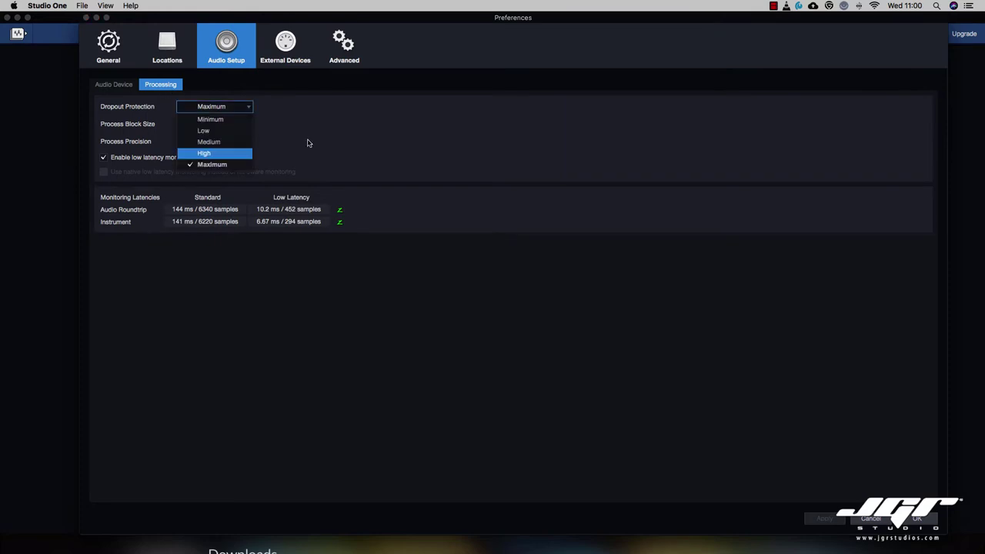
pyautogui.click(220, 164)
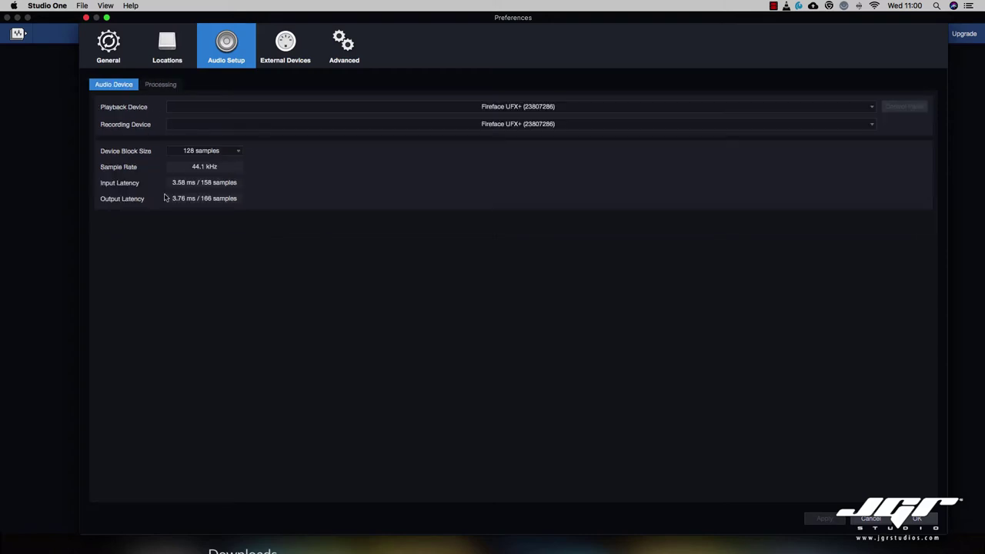
pyautogui.click(224, 152)
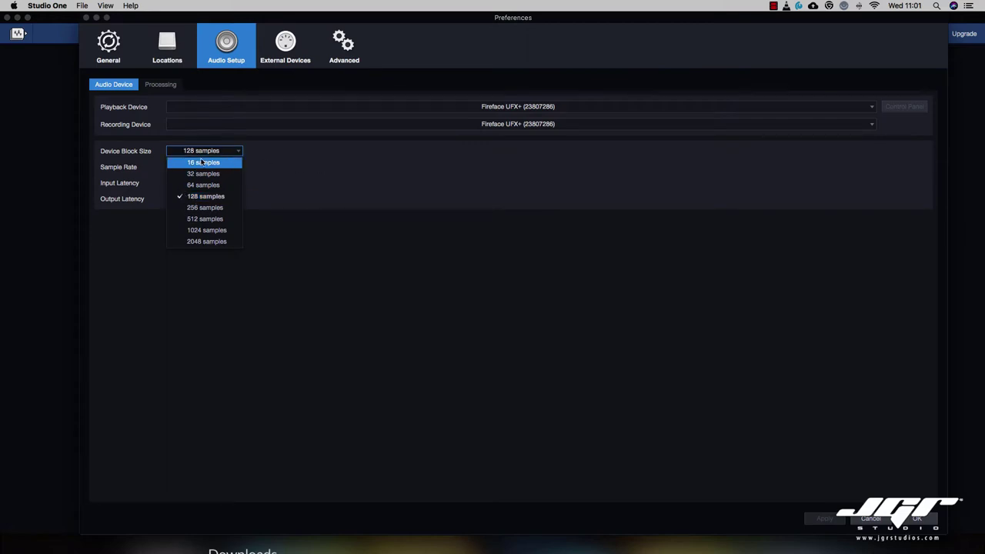
pyautogui.click(259, 184)
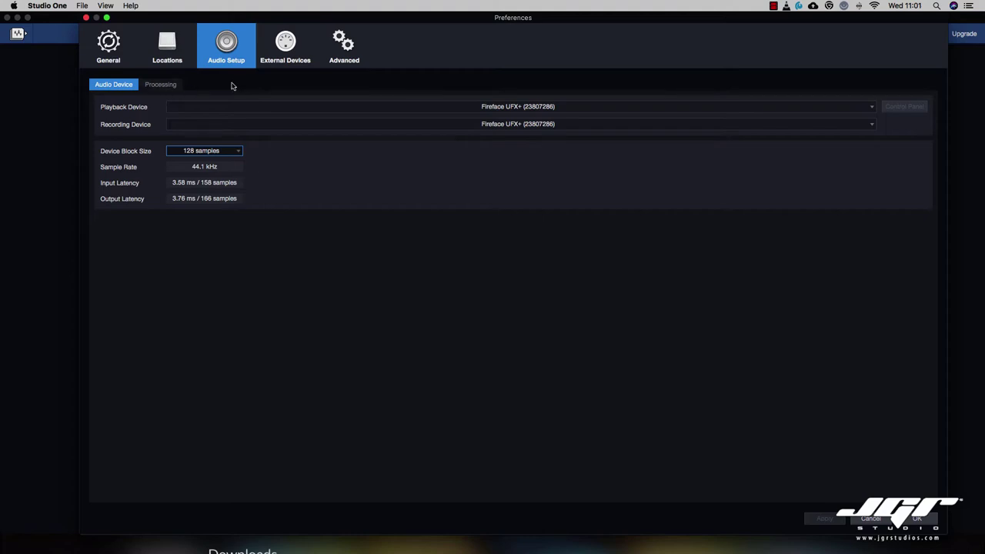
# Open the external devices preferences and look through the configured controllers and instruments down to the TG55
pyautogui.click(290, 46)
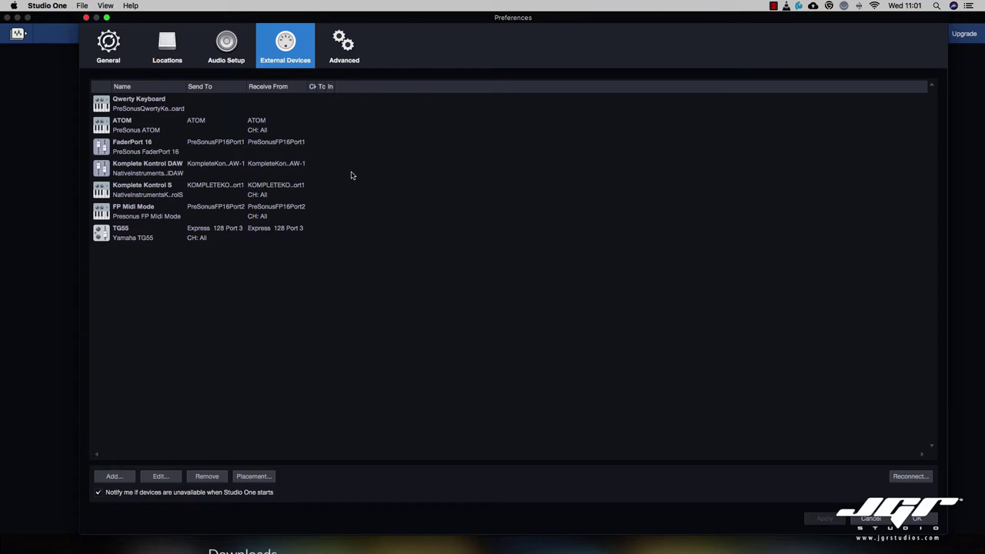
pyautogui.click(106, 112)
pyautogui.click(106, 131)
pyautogui.click(106, 149)
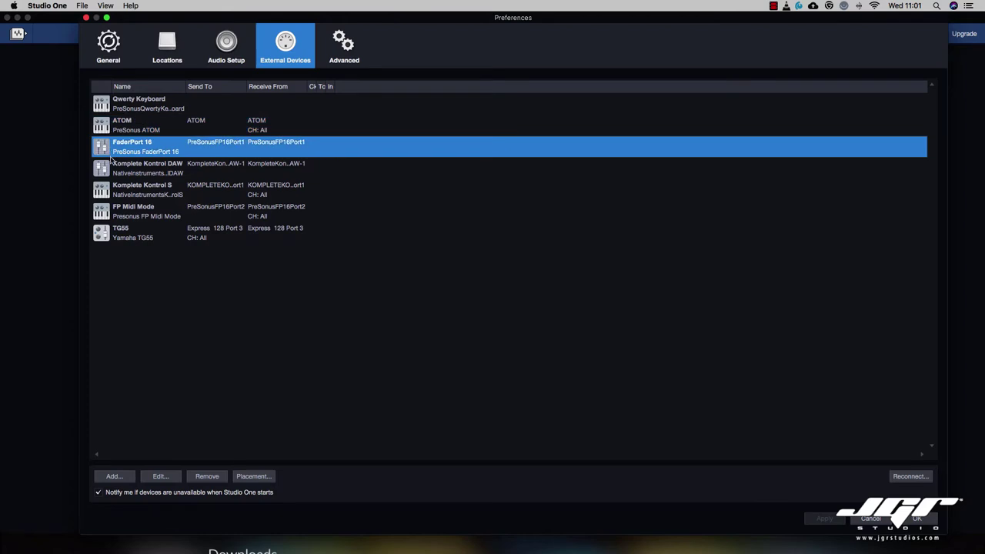
pyautogui.click(110, 172)
pyautogui.click(116, 197)
pyautogui.click(125, 219)
pyautogui.click(140, 233)
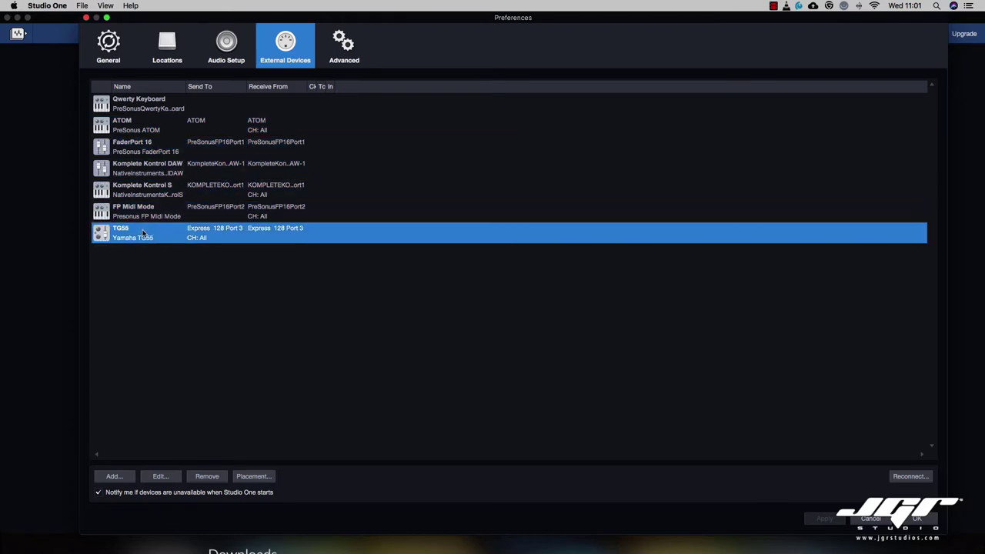
pyautogui.click(133, 114)
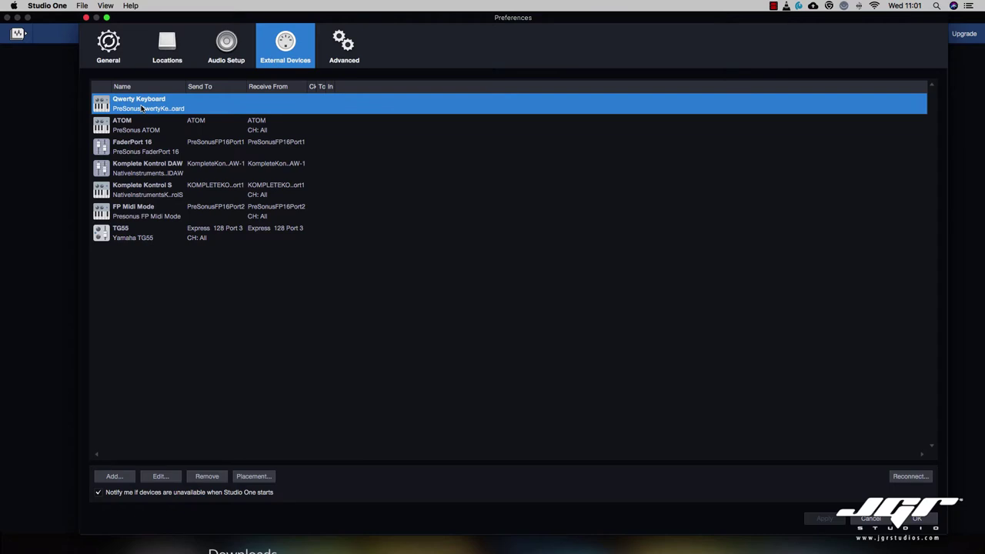
pyautogui.doubleClick(142, 109)
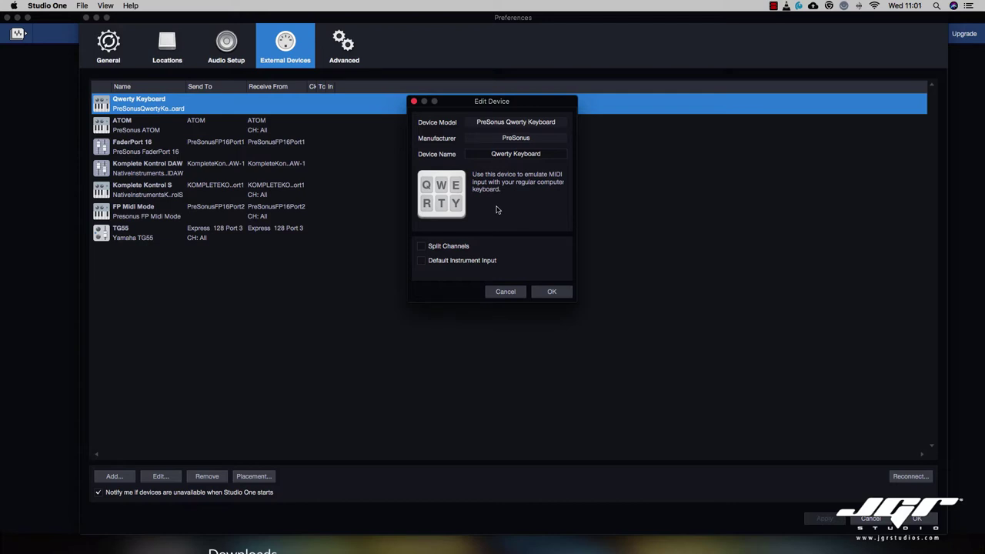
pyautogui.click(506, 291)
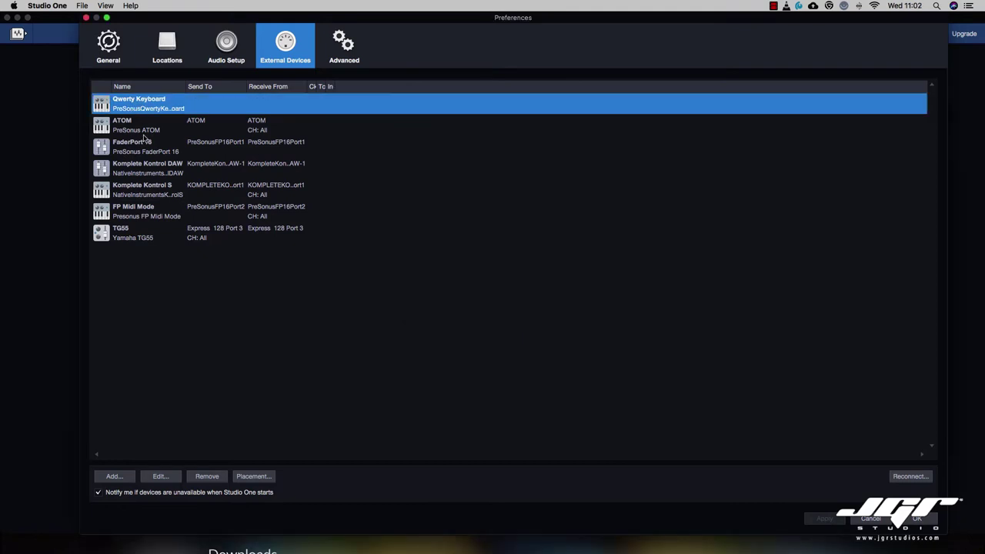
# Examine the ATOM, FaderPort 16, both Komplete Kontrol entries and FP Midi Mode, comparing keyboards with control surfaces
pyautogui.click(137, 129)
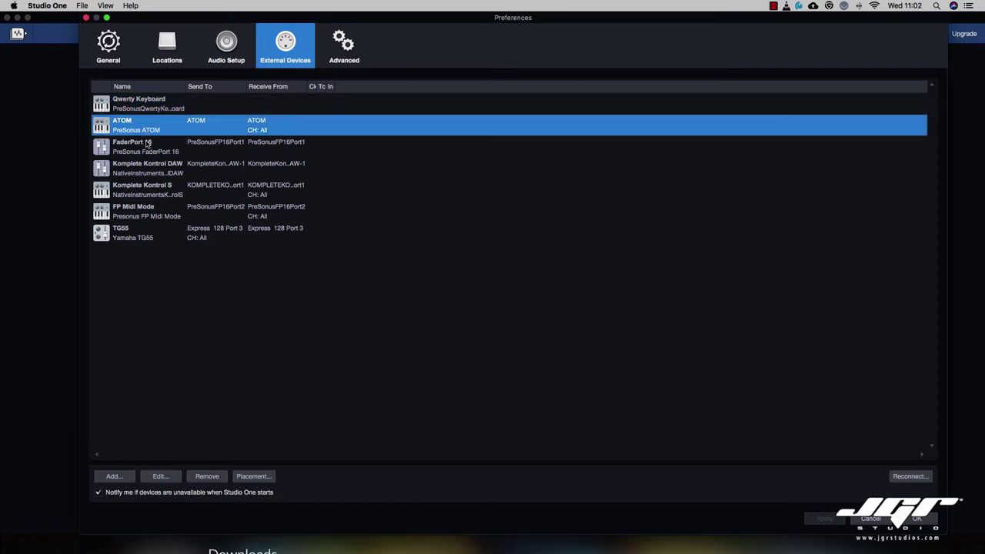
pyautogui.click(150, 150)
pyautogui.click(158, 172)
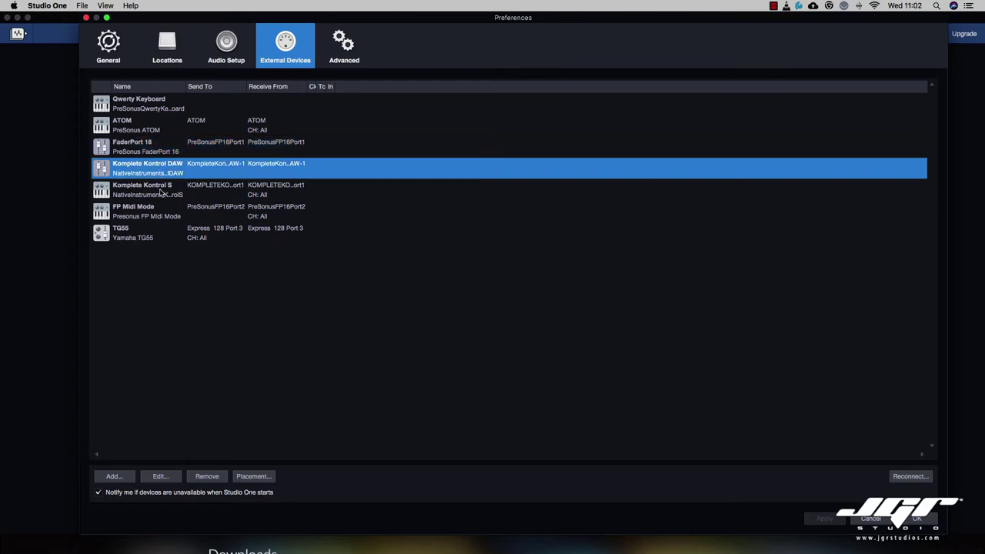
pyautogui.click(162, 193)
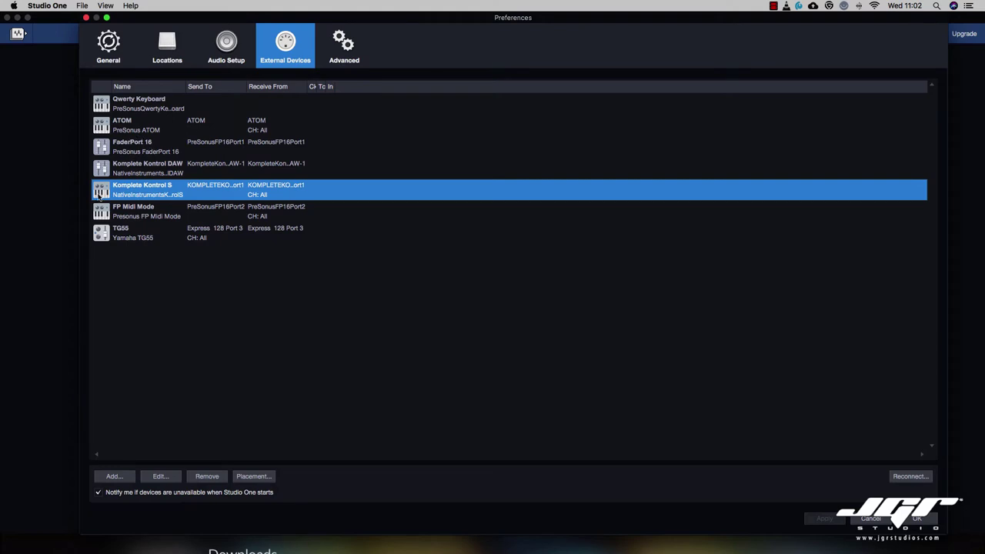
pyautogui.click(164, 212)
pyautogui.click(161, 192)
pyautogui.click(158, 173)
pyautogui.click(153, 148)
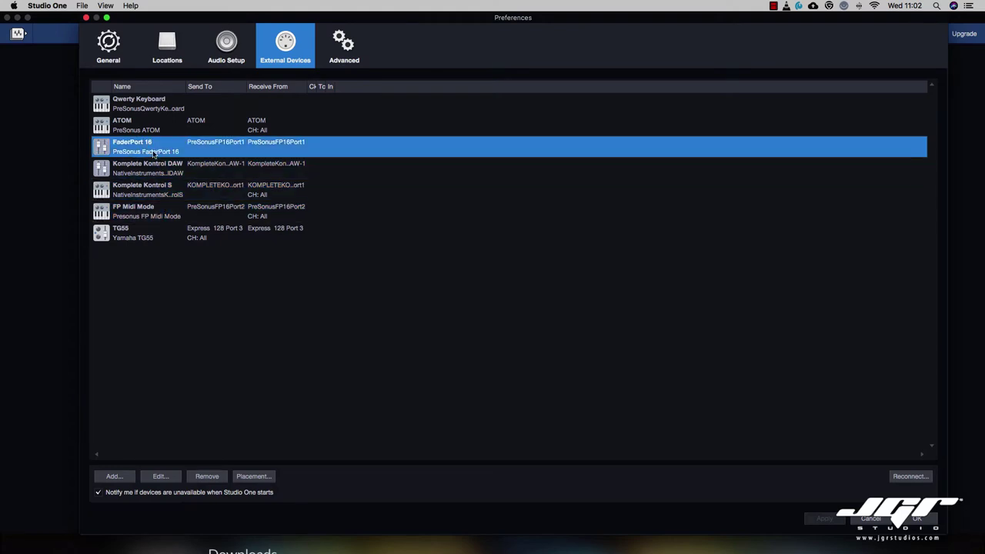
pyautogui.click(144, 213)
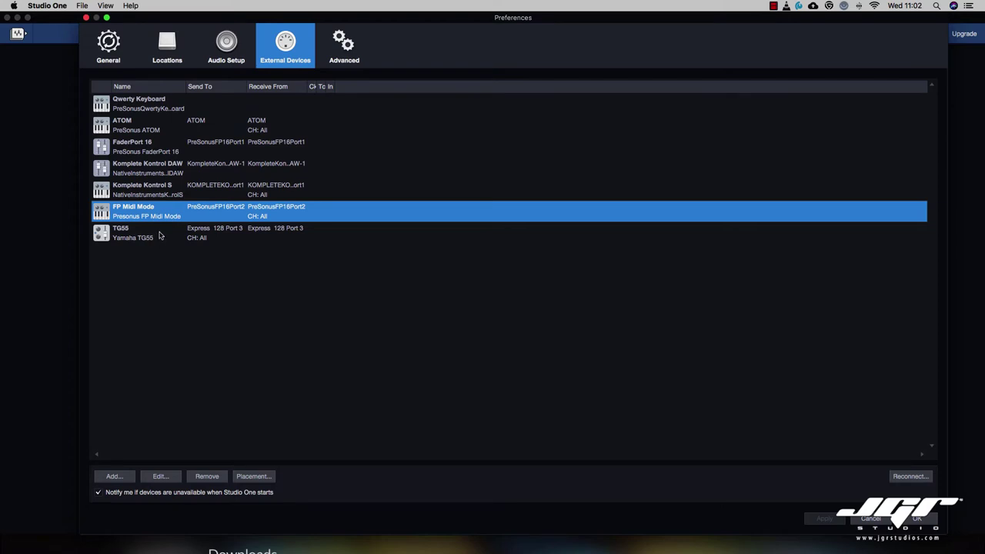
# Open the Yamaha TG55's device settings to inspect its MIDI ports and channels, and leave them without changes
pyautogui.click(160, 235)
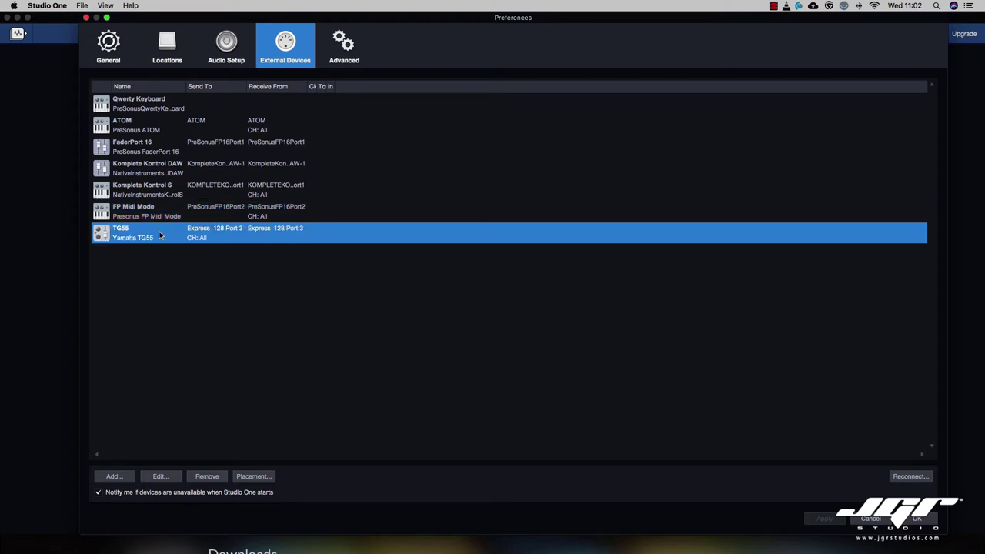
pyautogui.doubleClick(160, 236)
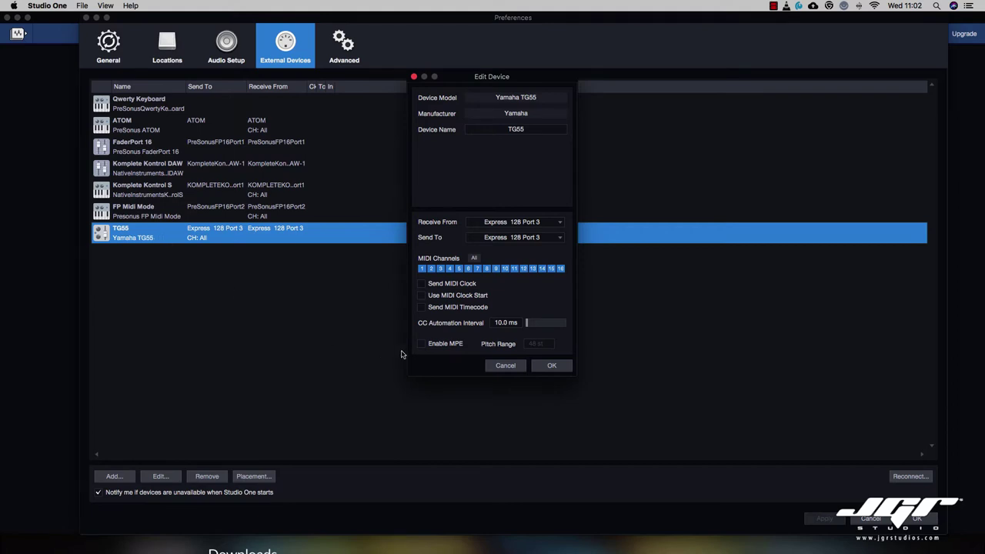
pyautogui.click(510, 367)
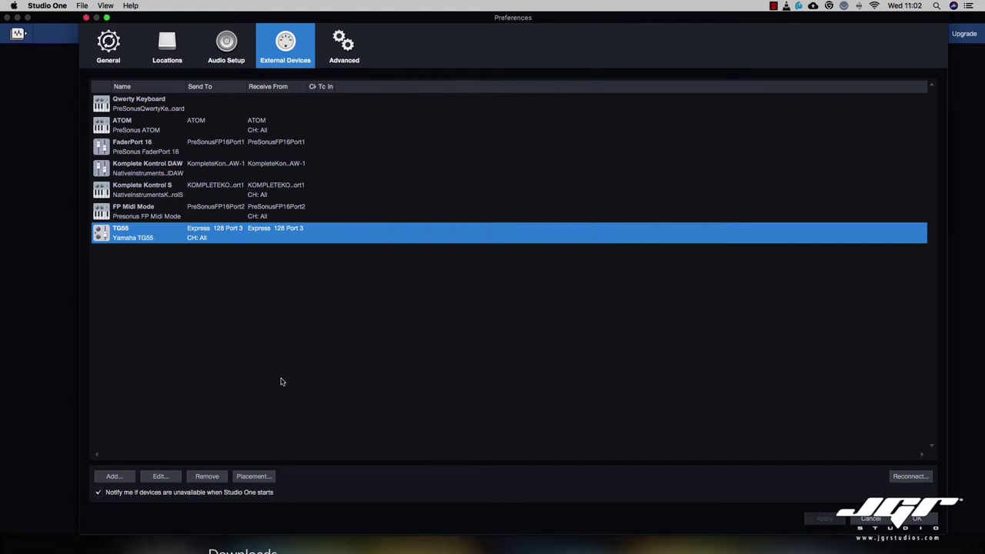
# Add a second PreSonus Qwerty Keyboard to the external devices, and remove that duplicate entry again
pyautogui.click(115, 476)
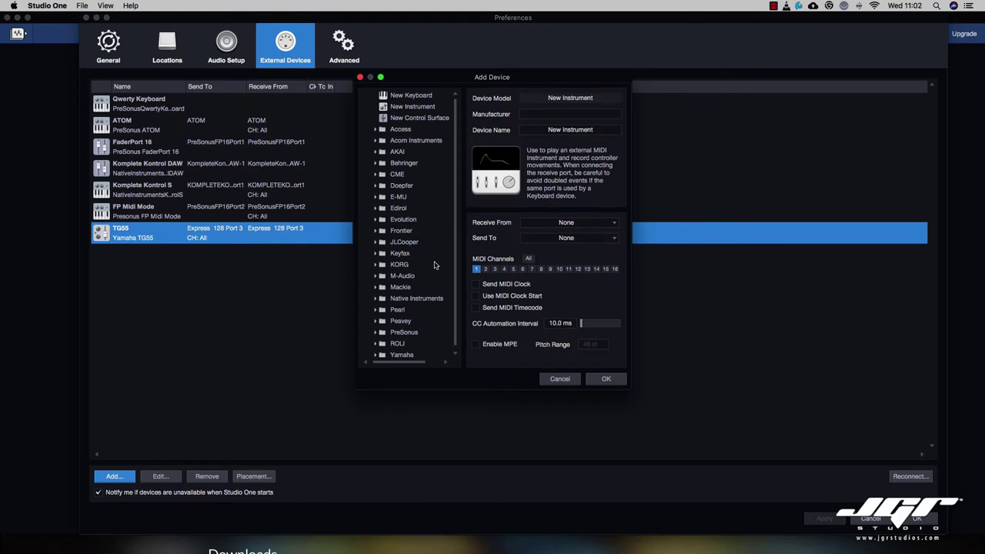
pyautogui.scroll(-1, 437, 265)
pyautogui.scroll(1, 434, 265)
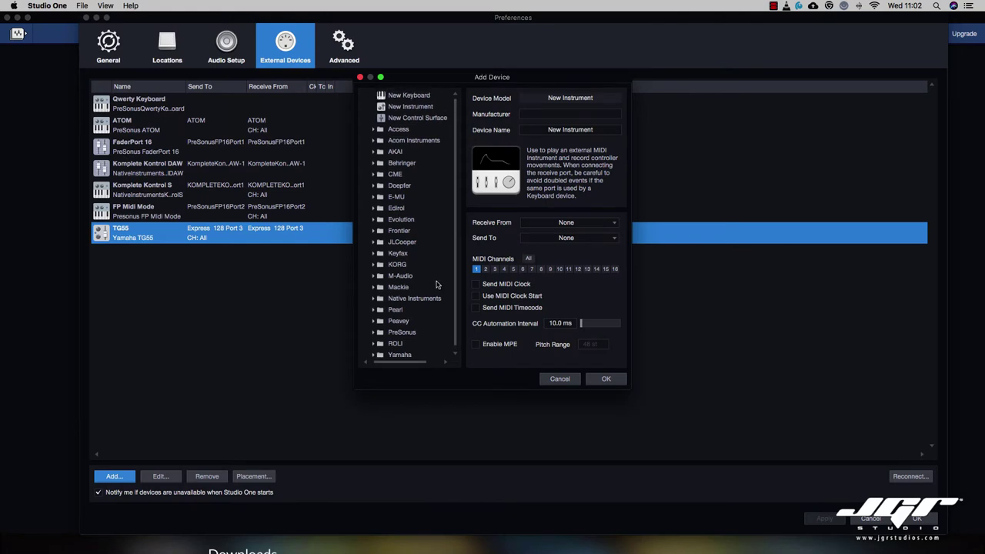
pyautogui.scroll(-1, 412, 244)
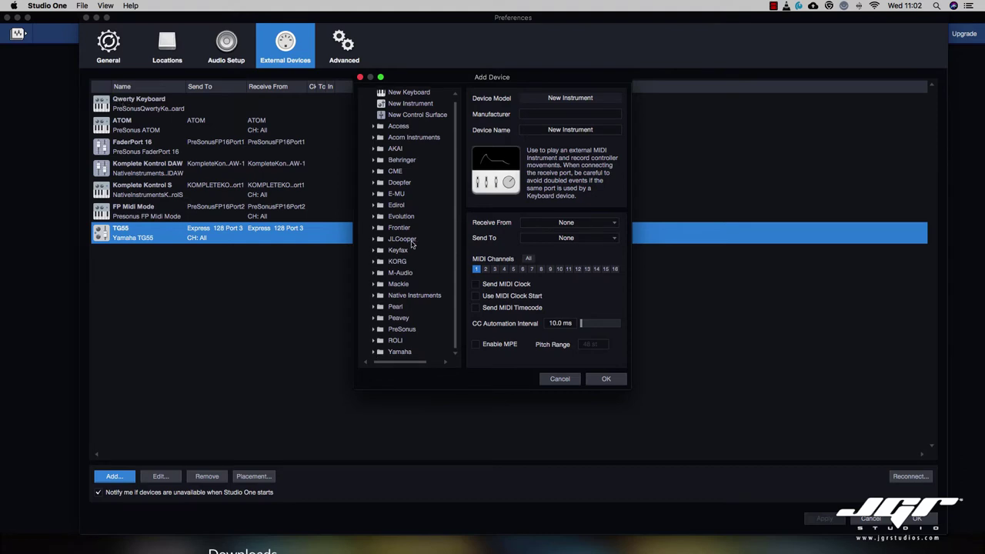
pyautogui.click(375, 330)
pyautogui.scroll(-5, 385, 336)
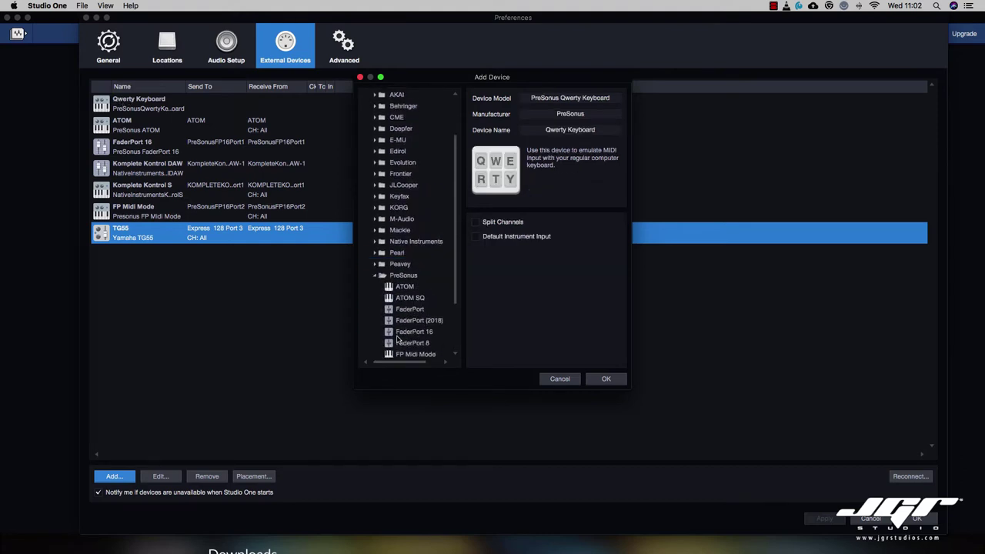
pyautogui.scroll(-3, 397, 339)
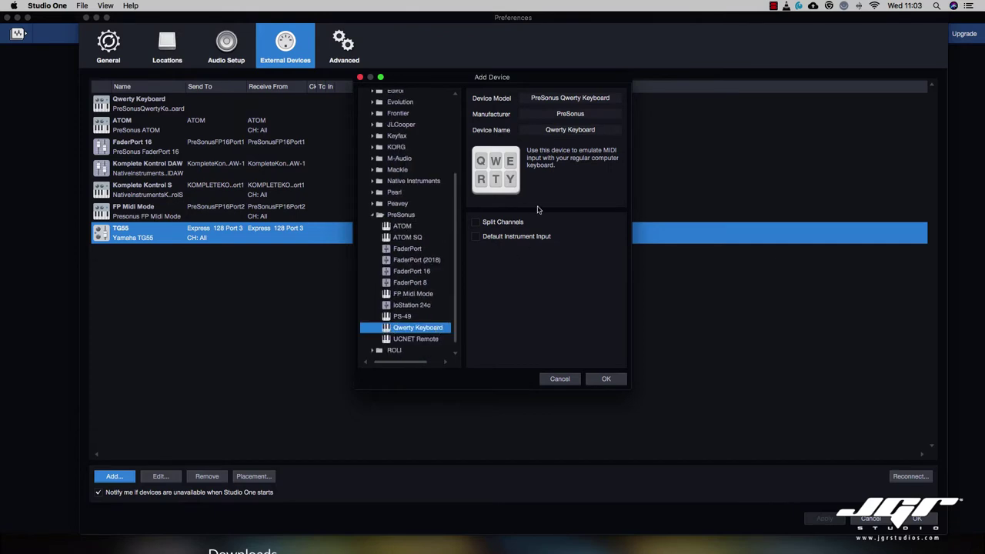
pyautogui.click(605, 378)
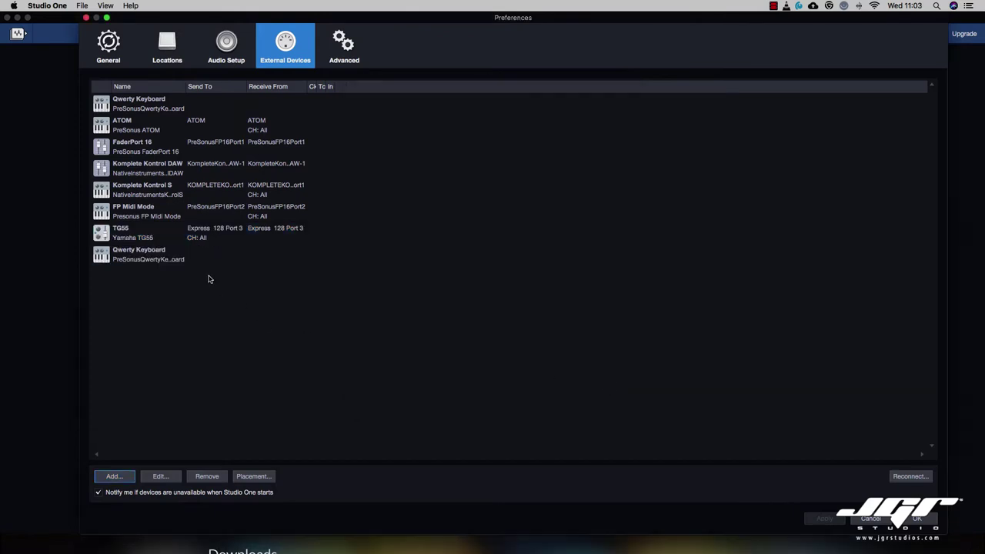
pyautogui.click(139, 259)
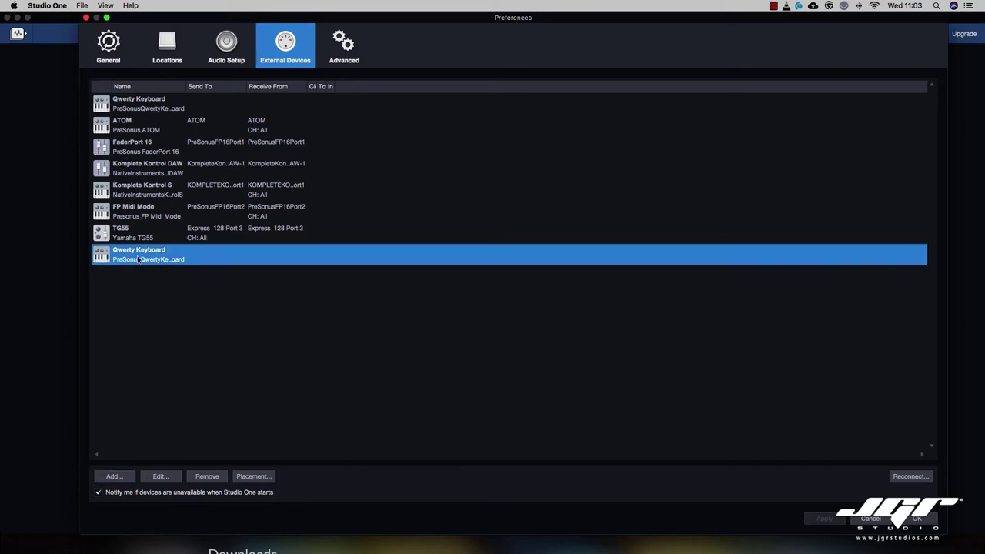
pyautogui.click(207, 476)
# Start adding another external device and inspect the predefined KORG models before collapsing that manufacturer
pyautogui.click(114, 476)
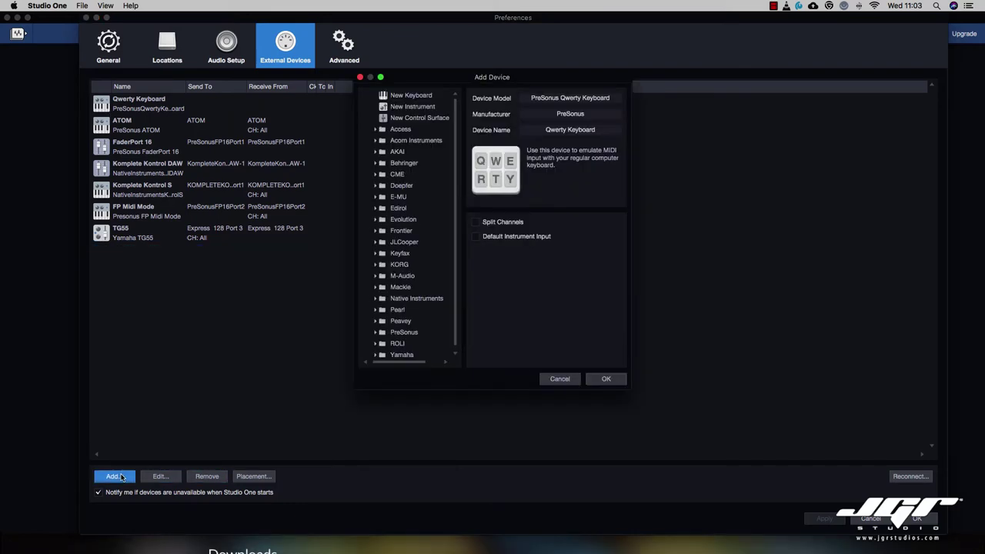
pyautogui.scroll(-1, 395, 239)
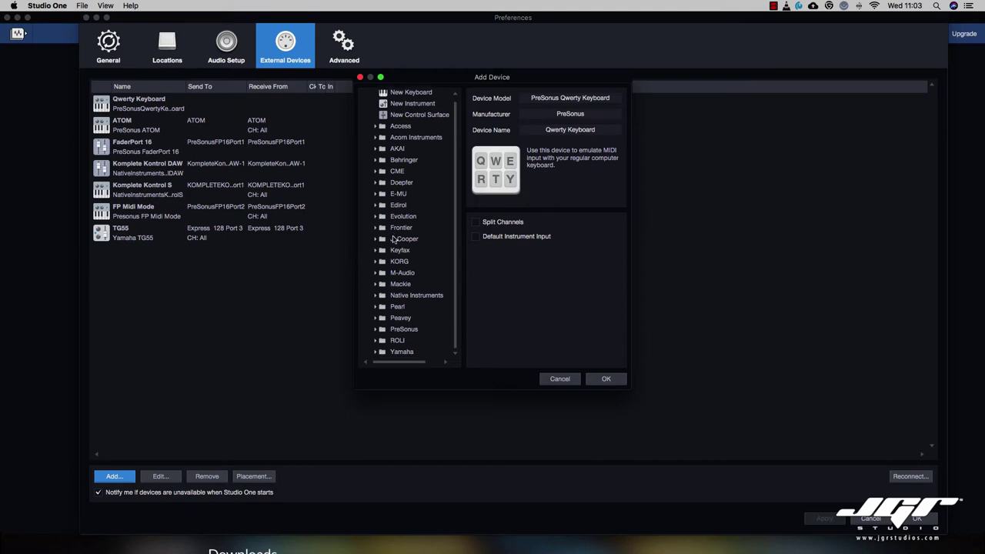
pyautogui.click(376, 263)
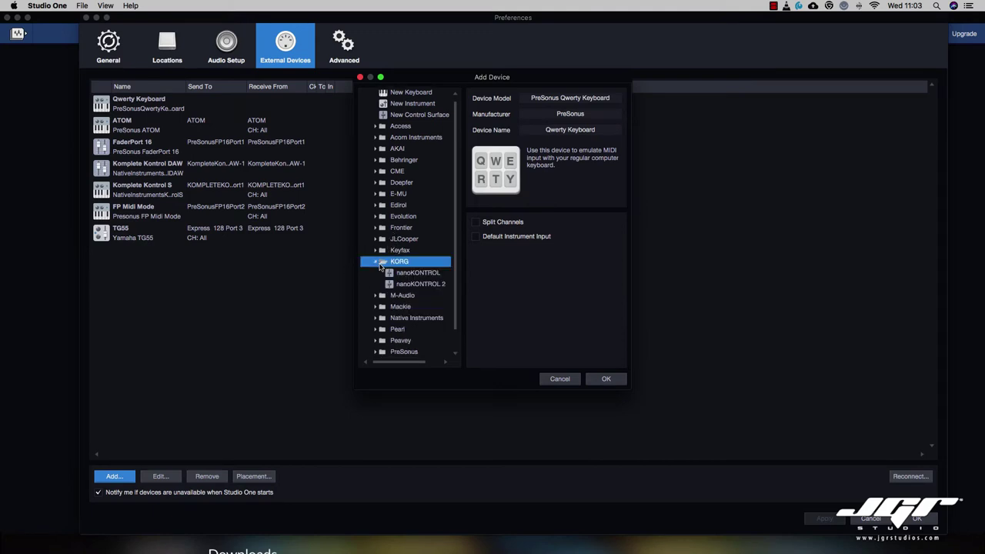
pyautogui.click(377, 262)
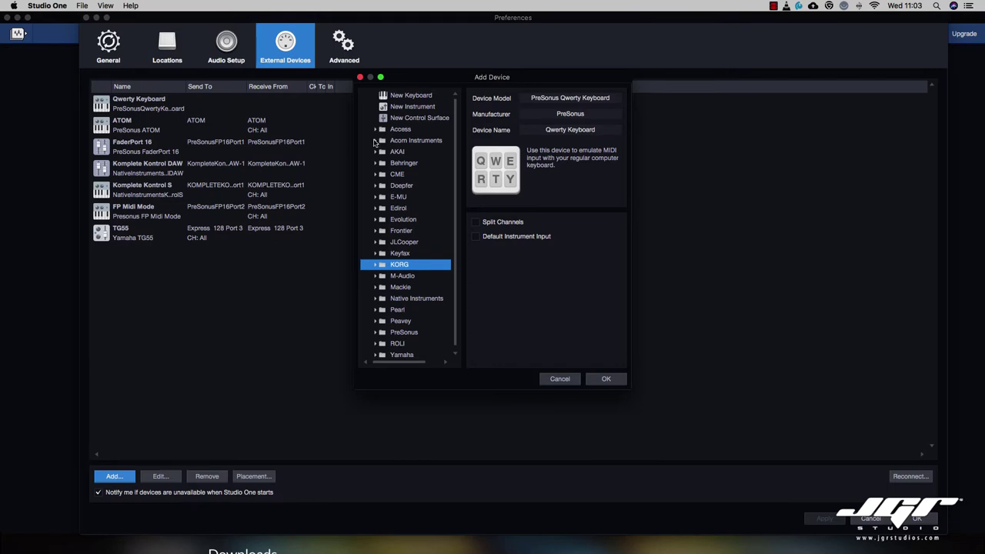
# Choose the generic New Keyboard template and review its manufacturer and device name fields without entering anything
pyautogui.click(394, 99)
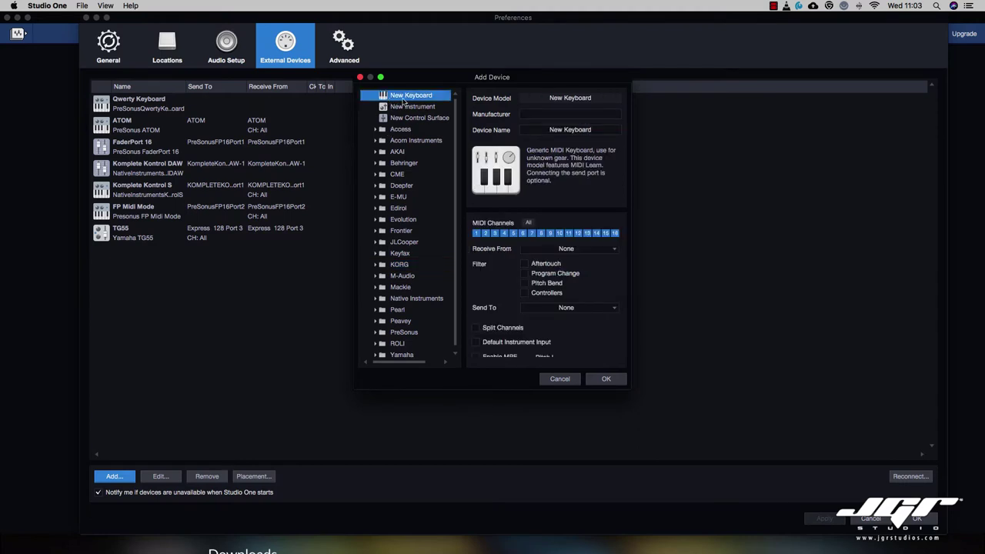
pyautogui.click(571, 114)
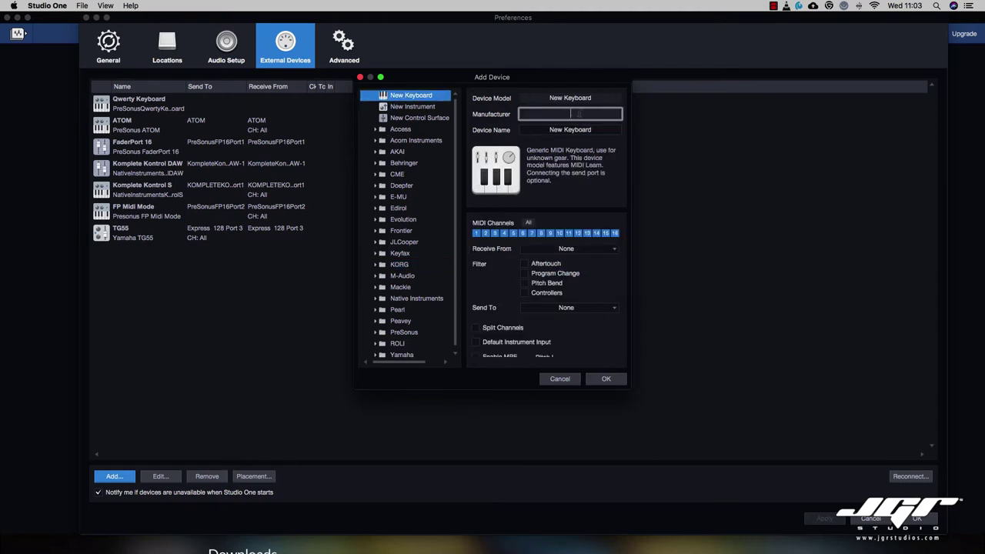
pyautogui.click(596, 130)
pyautogui.click(625, 156)
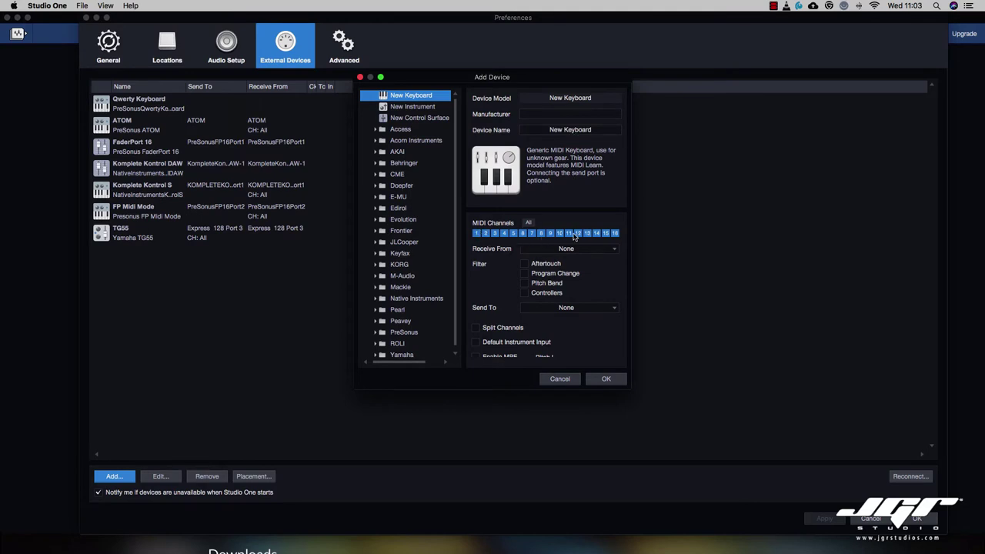
# Review the New Keyboard's available Receive From ports, leave the source at None and confirm the device
pyautogui.click(610, 250)
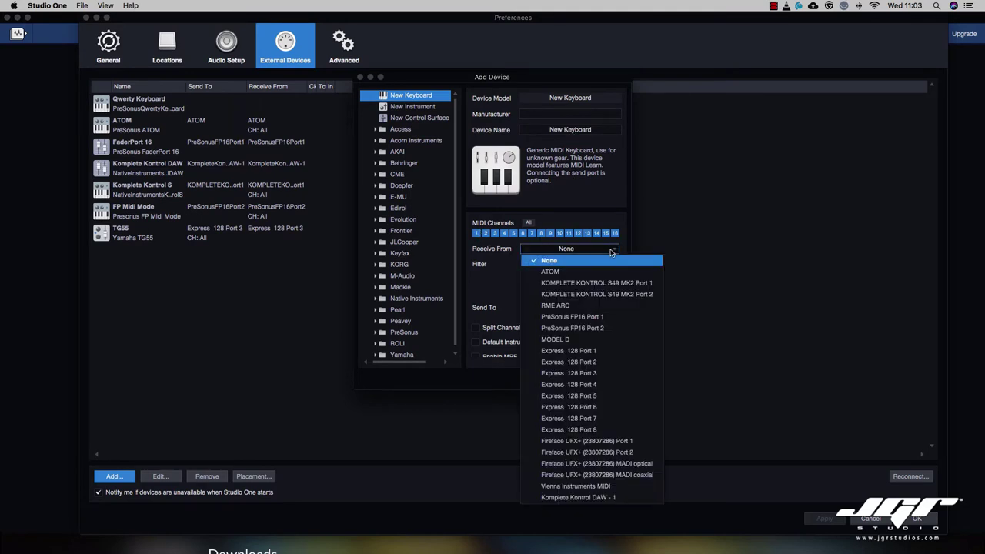
pyautogui.click(487, 261)
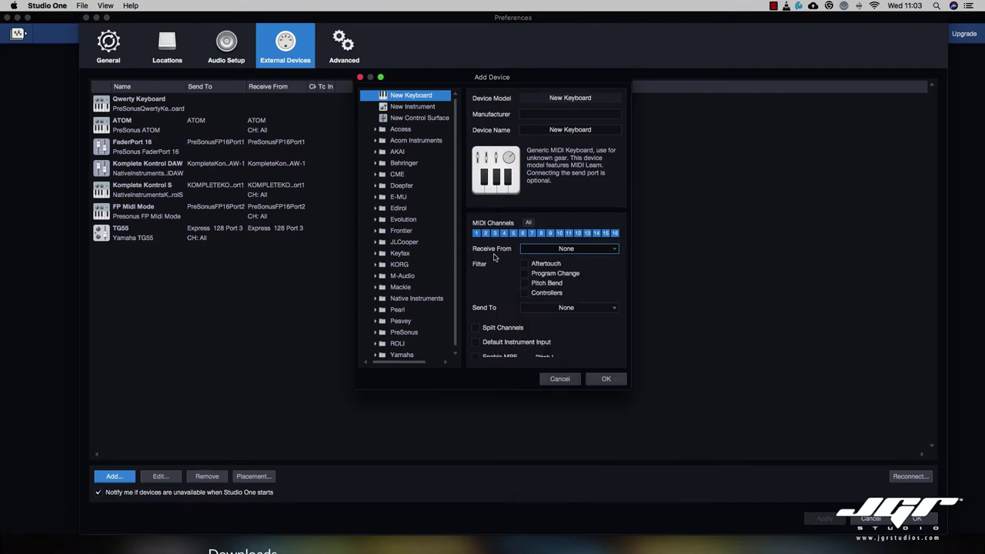
pyautogui.click(612, 249)
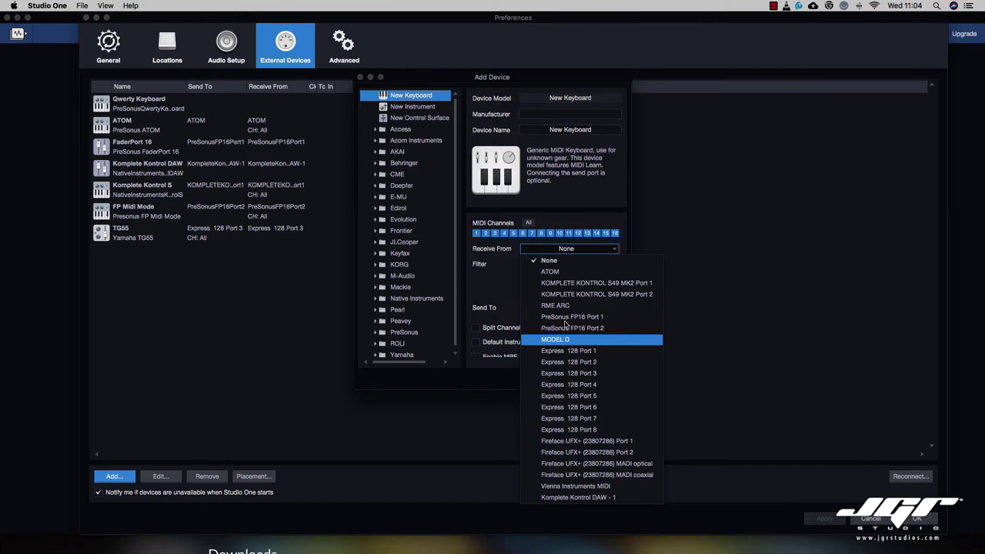
pyautogui.click(488, 286)
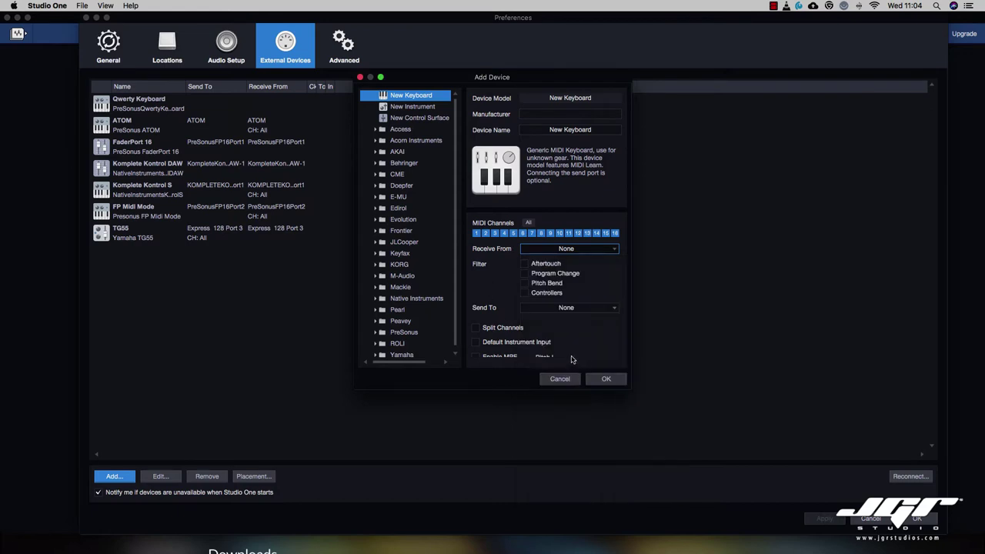
pyautogui.click(606, 379)
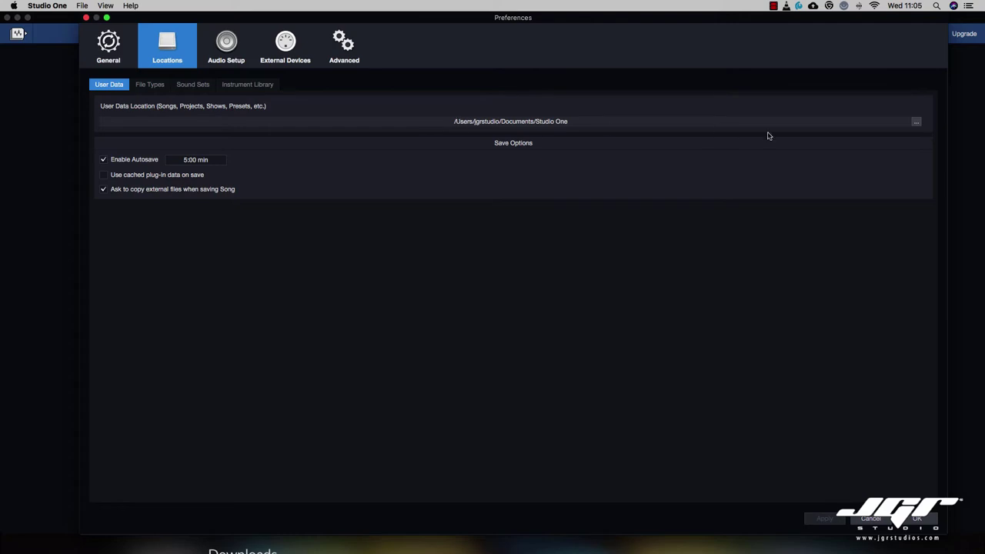
# Set the user data location for songs, projects, shows and presets to the Desktop folder
pyautogui.click(916, 122)
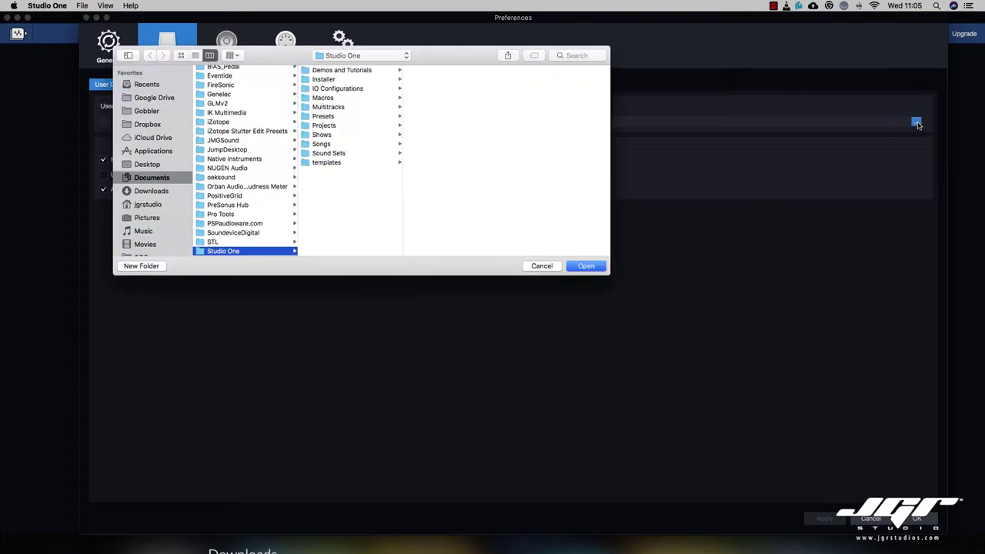
pyautogui.click(166, 166)
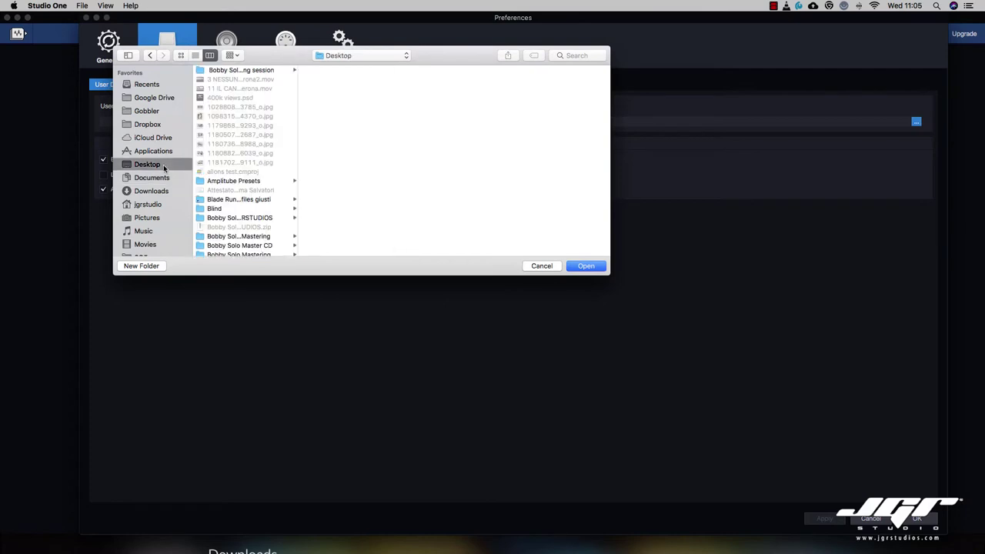
pyautogui.click(587, 266)
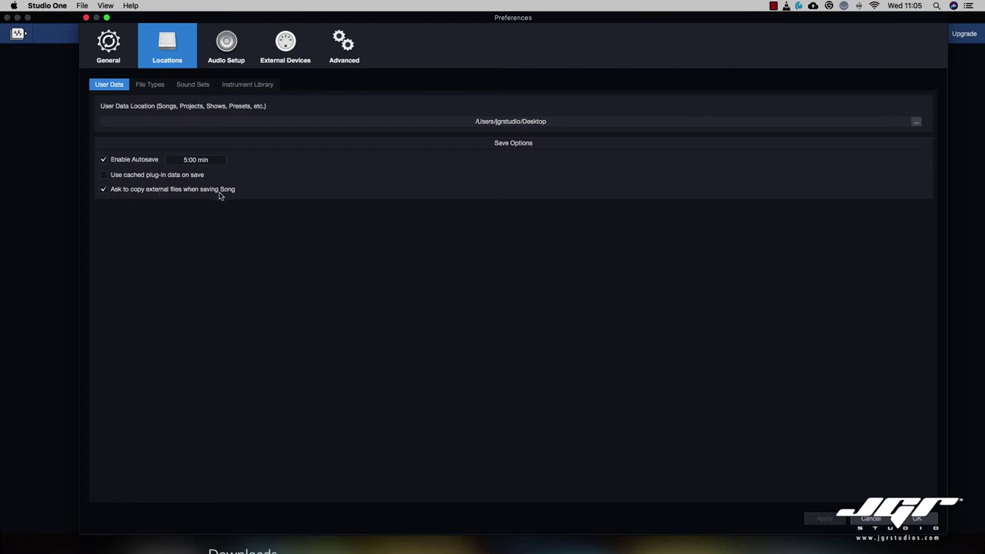
# Examine the full list of file types shown in the browser, from audio files to presets
pyautogui.click(161, 86)
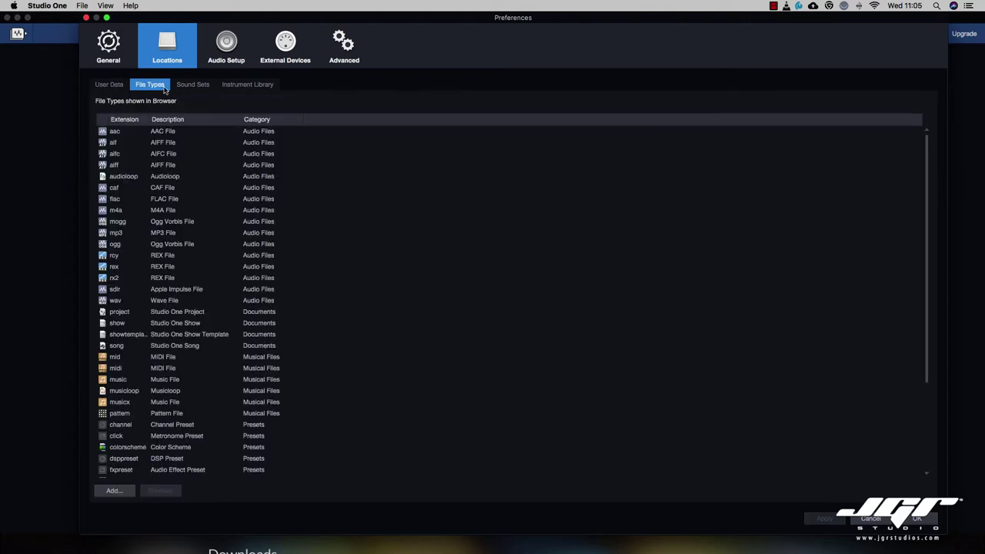
pyautogui.scroll(-5, 201, 186)
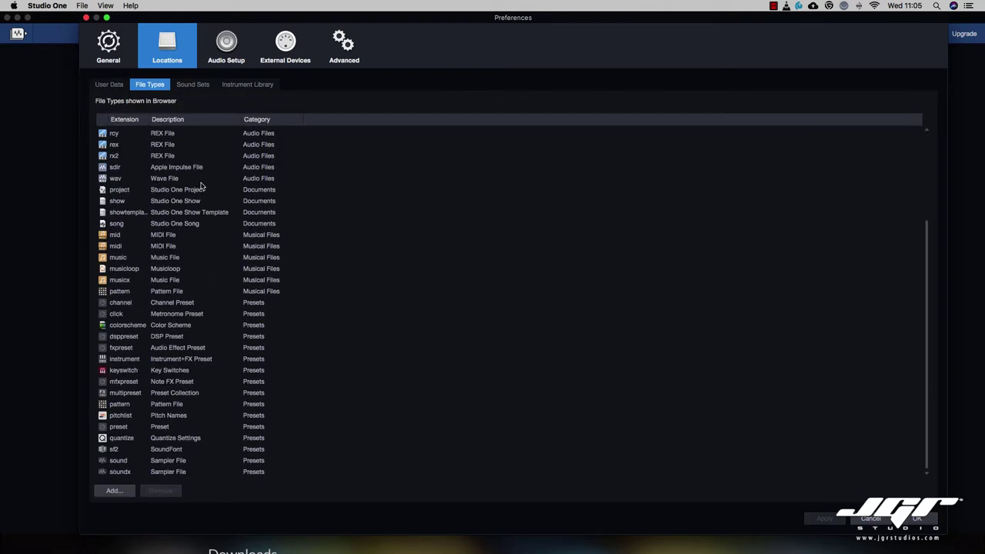
pyautogui.scroll(5, 202, 187)
pyautogui.scroll(-5, 140, 194)
pyautogui.scroll(3, 154, 166)
# Inspect the Sound Sets and Instrument Library locations, and return to the user data settings
pyautogui.click(194, 84)
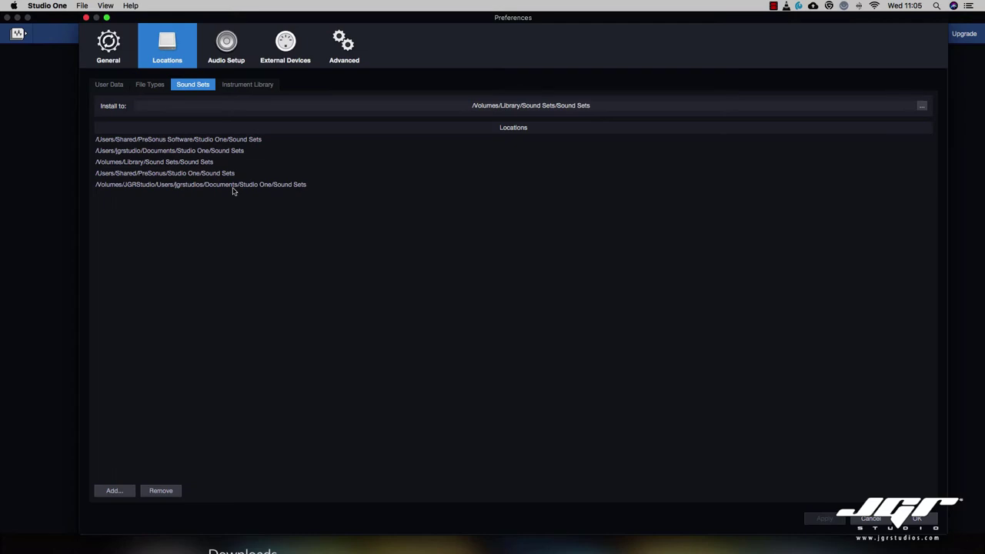
pyautogui.click(14, 6)
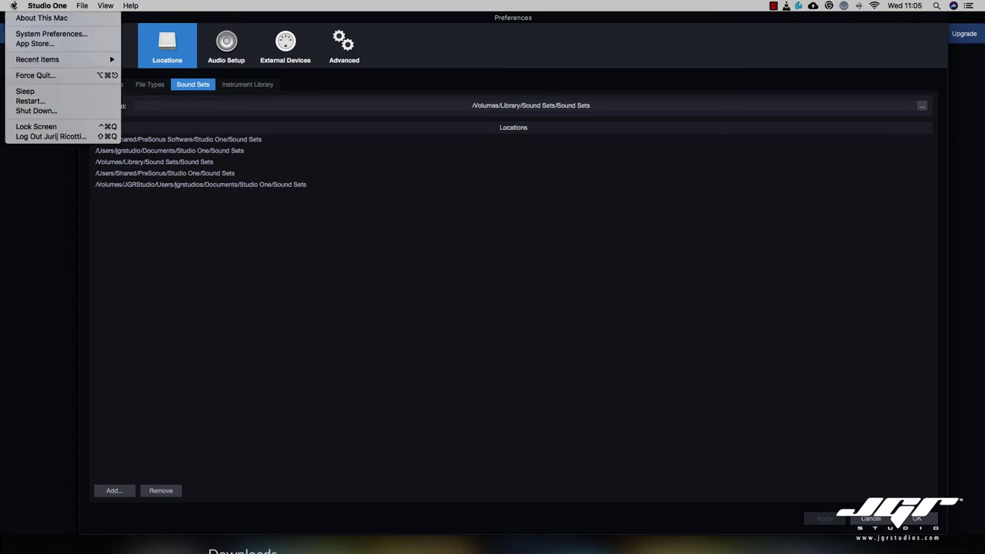
pyautogui.moveTo(47, 6)
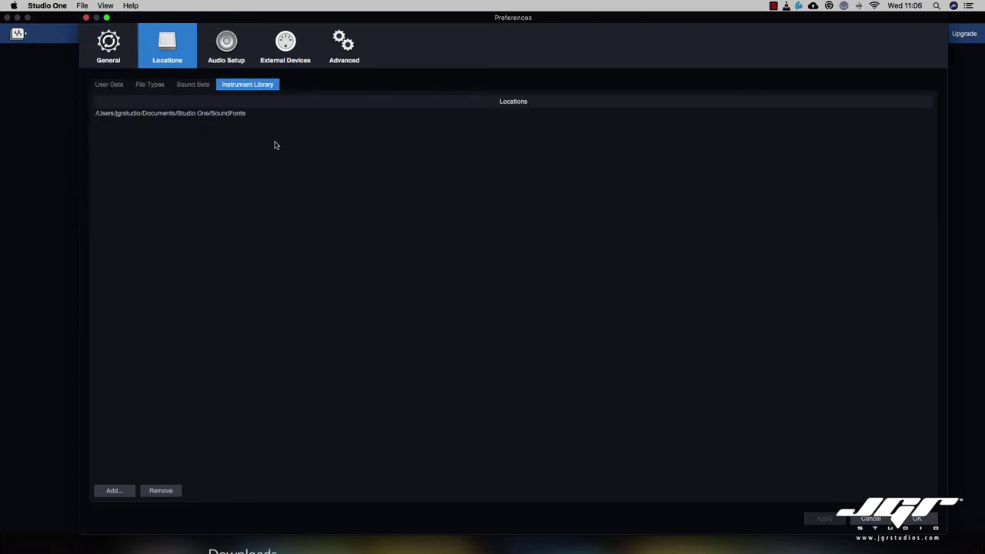
pyautogui.click(278, 117)
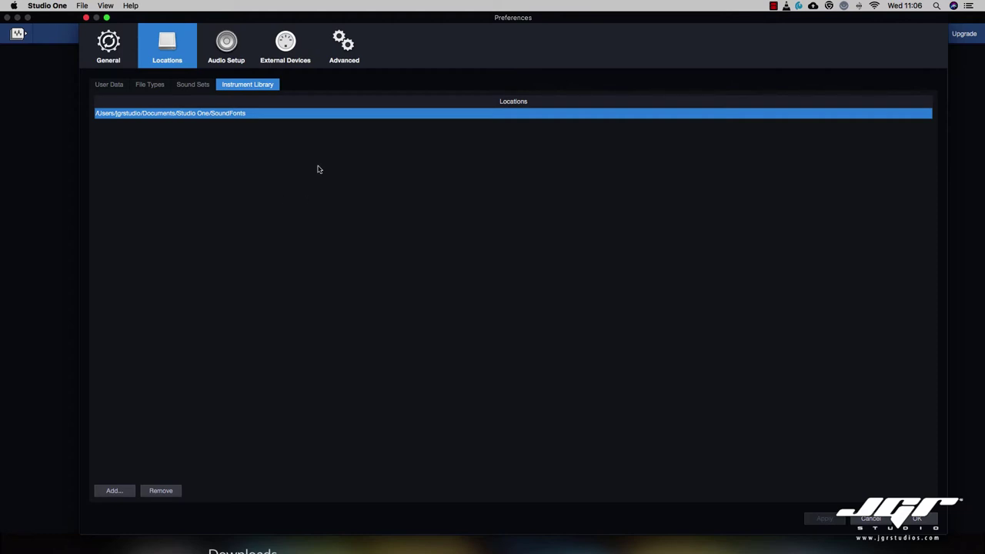
pyautogui.click(183, 82)
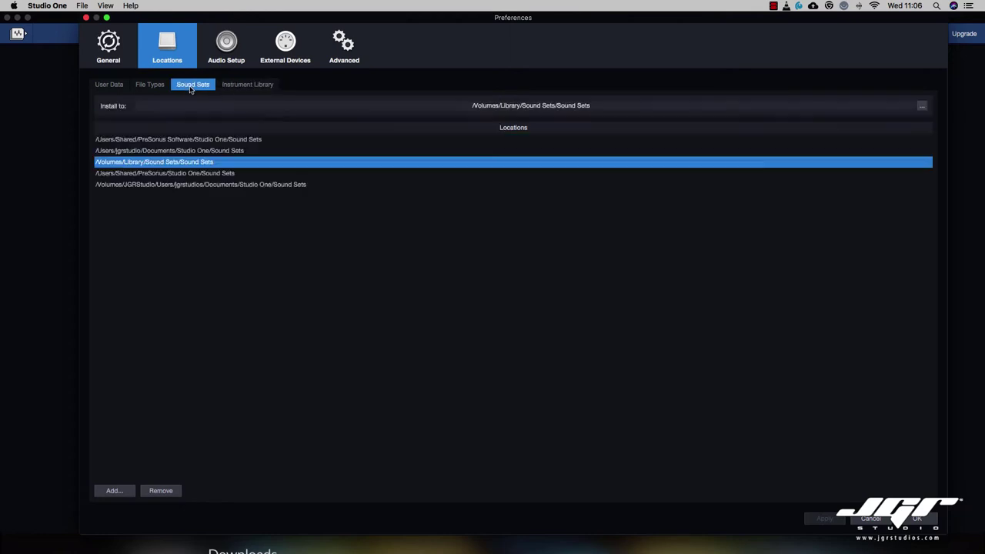
pyautogui.click(247, 85)
pyautogui.click(128, 84)
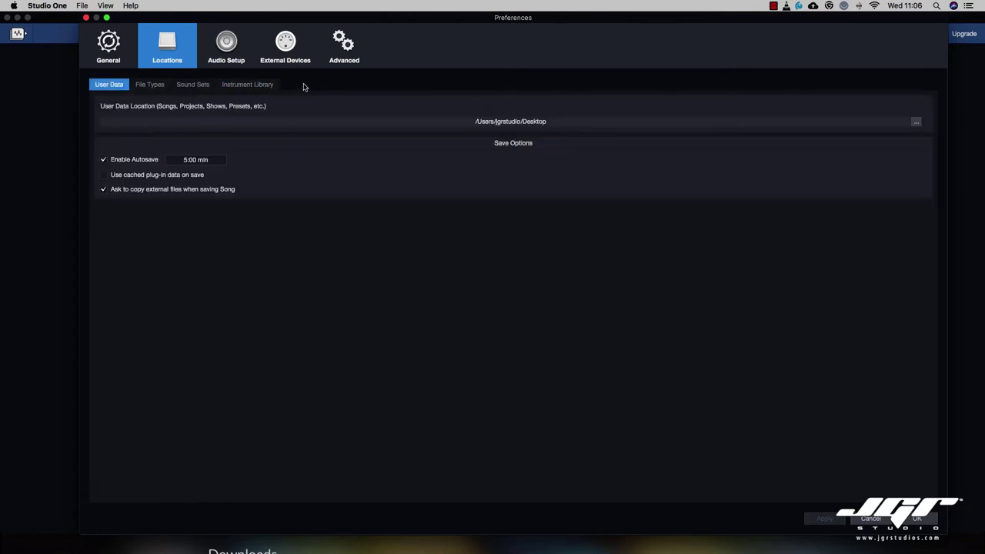
# Review the advanced preferences for editing, automation, audio, MIDI and the console
pyautogui.click(344, 46)
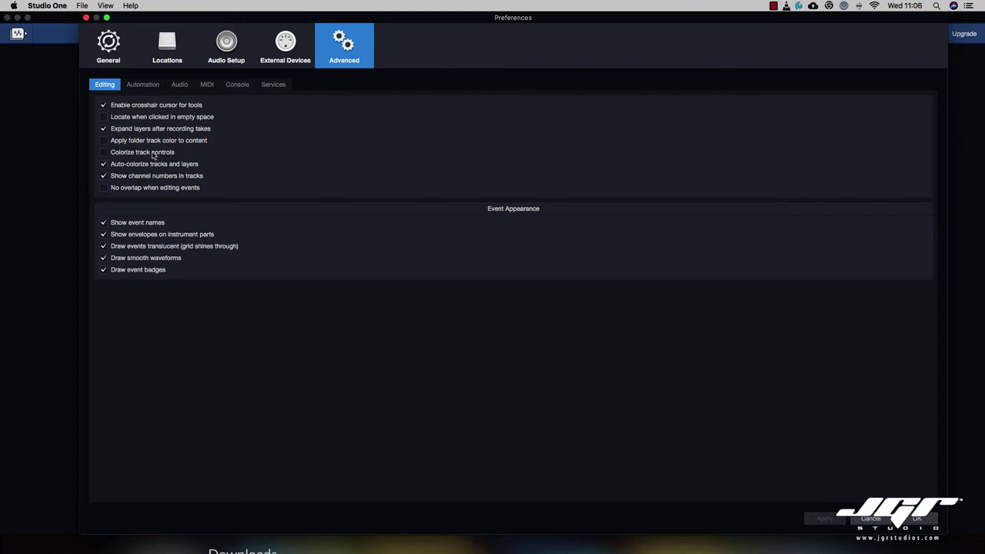
pyautogui.click(141, 87)
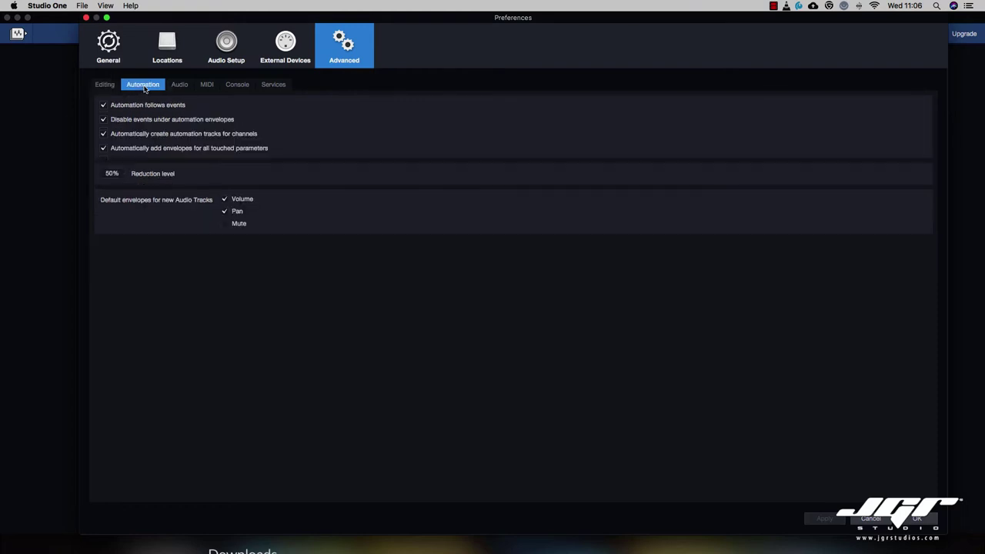
pyautogui.click(187, 87)
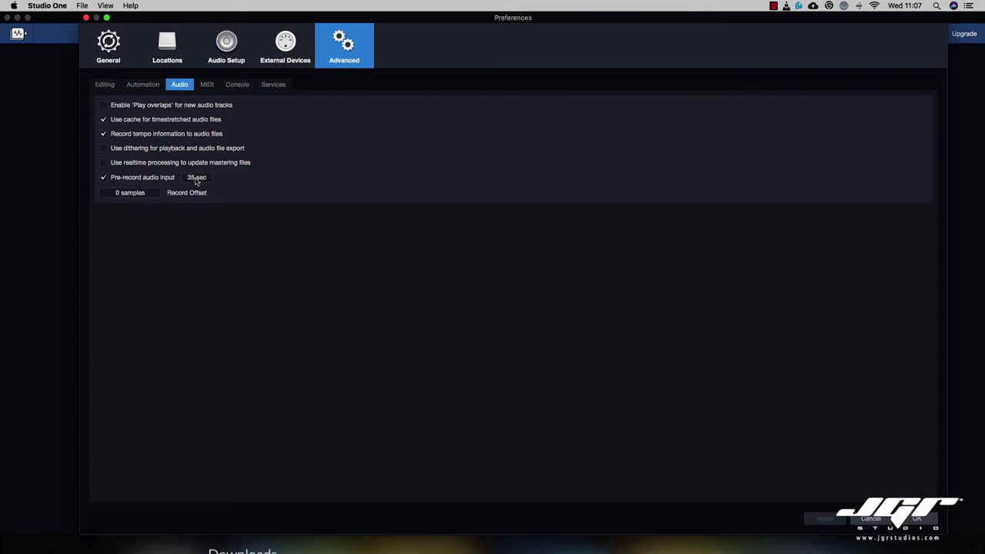
pyautogui.click(215, 87)
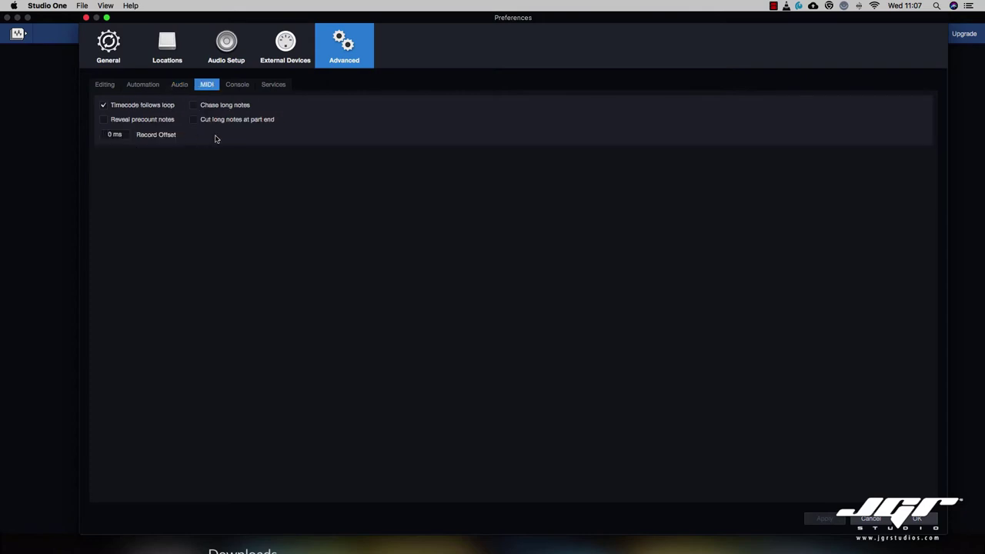
pyautogui.click(240, 87)
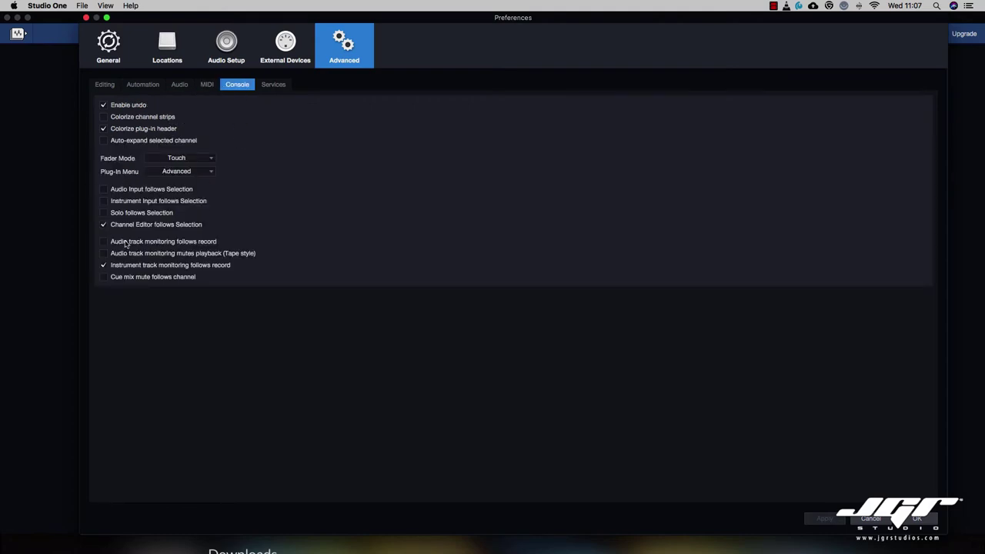
# Accept the advanced Services warning and inspect each support service, from CoreAudio to TUIO, without disabling any
pyautogui.click(282, 87)
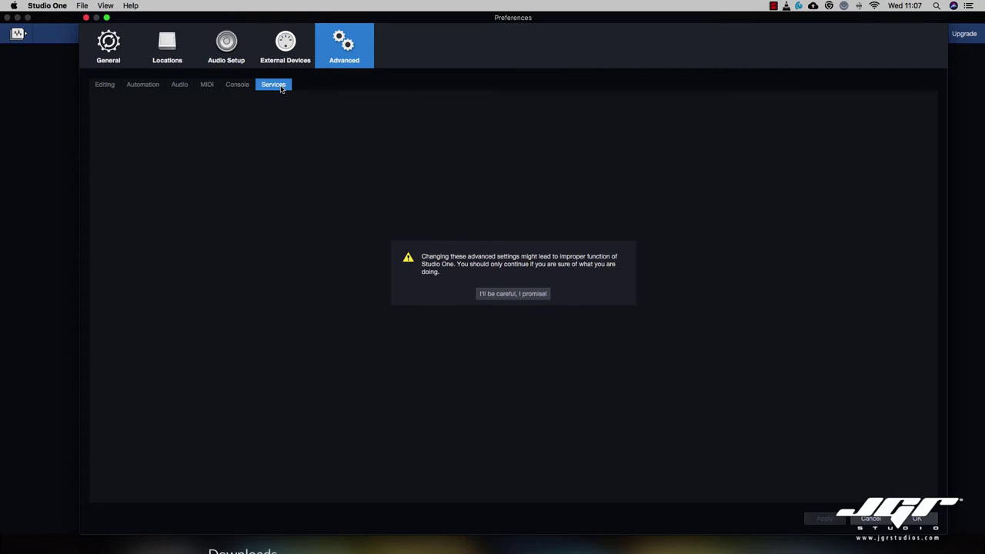
pyautogui.click(519, 294)
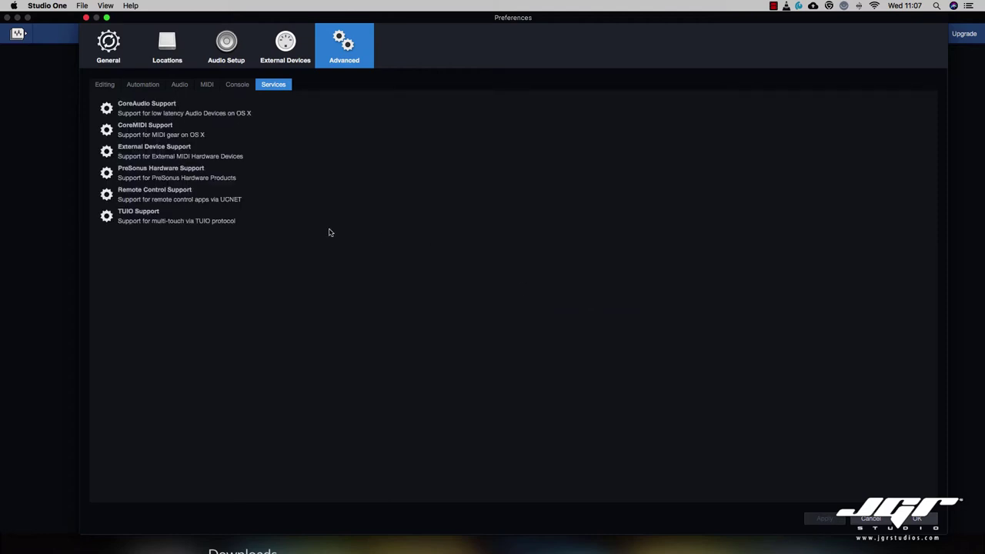
pyautogui.click(163, 118)
pyautogui.click(162, 137)
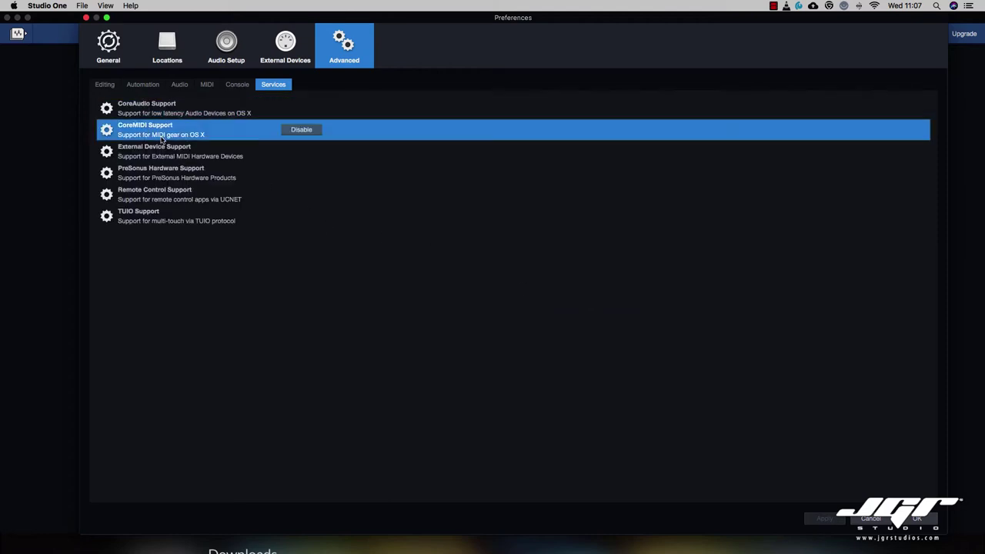
pyautogui.click(170, 152)
pyautogui.click(174, 177)
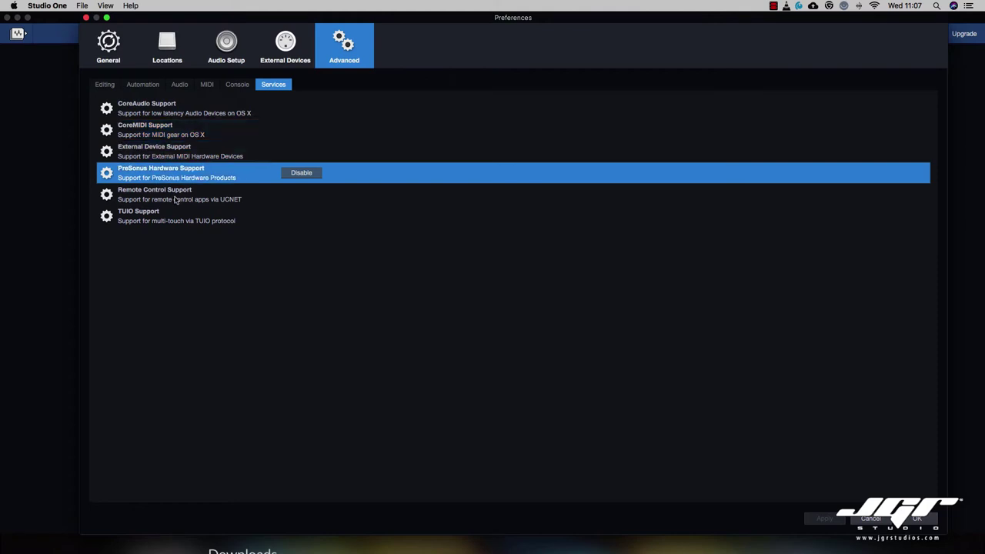
pyautogui.click(175, 199)
pyautogui.click(183, 221)
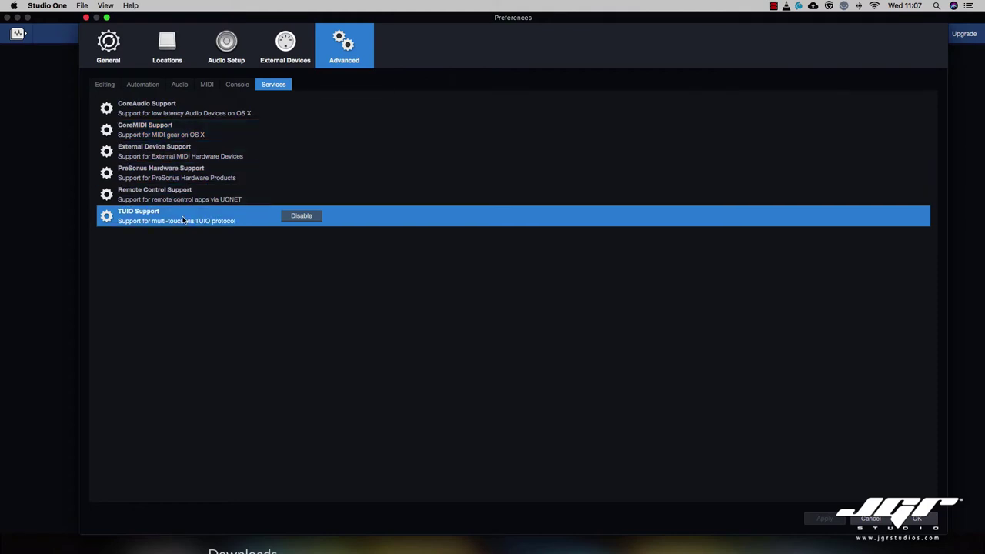
pyautogui.click(148, 128)
# Check the general language and startup choices, keeping English and Do Nothing, and open the appearance settings
pyautogui.click(102, 43)
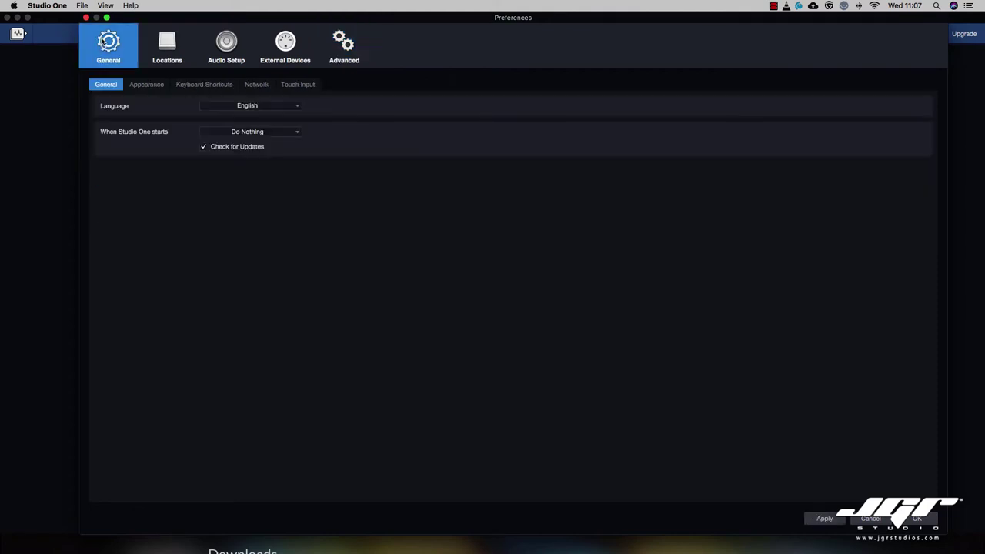
pyautogui.click(296, 108)
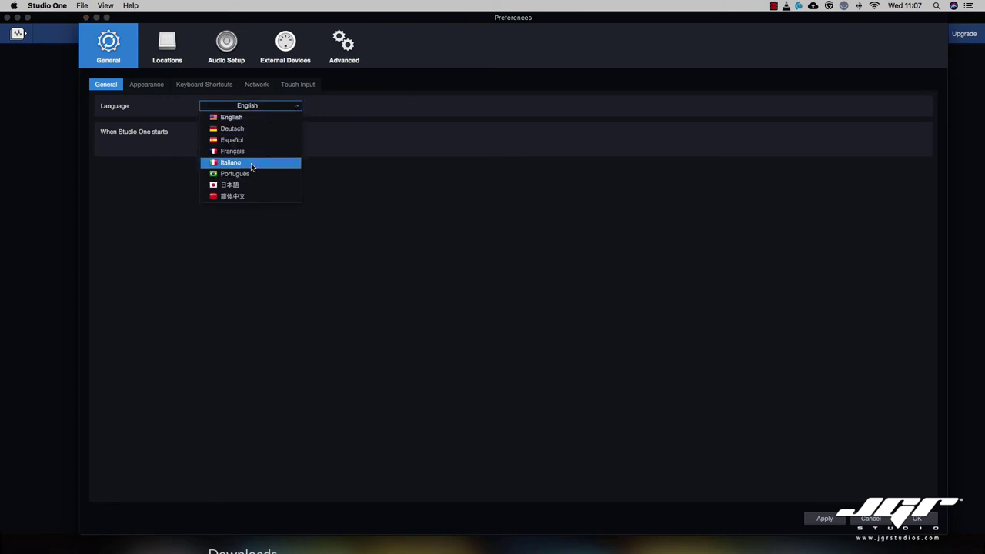
pyautogui.click(393, 162)
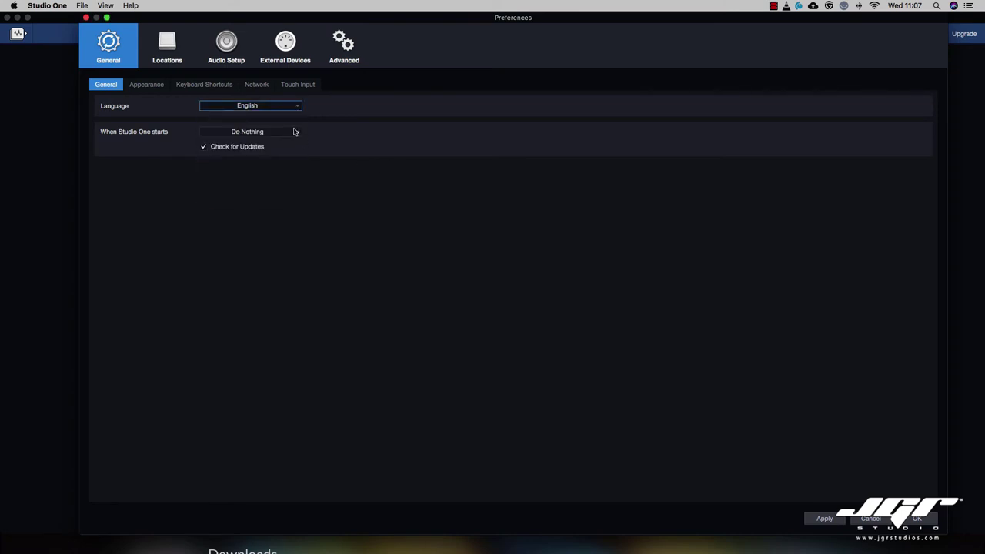
pyautogui.click(295, 131)
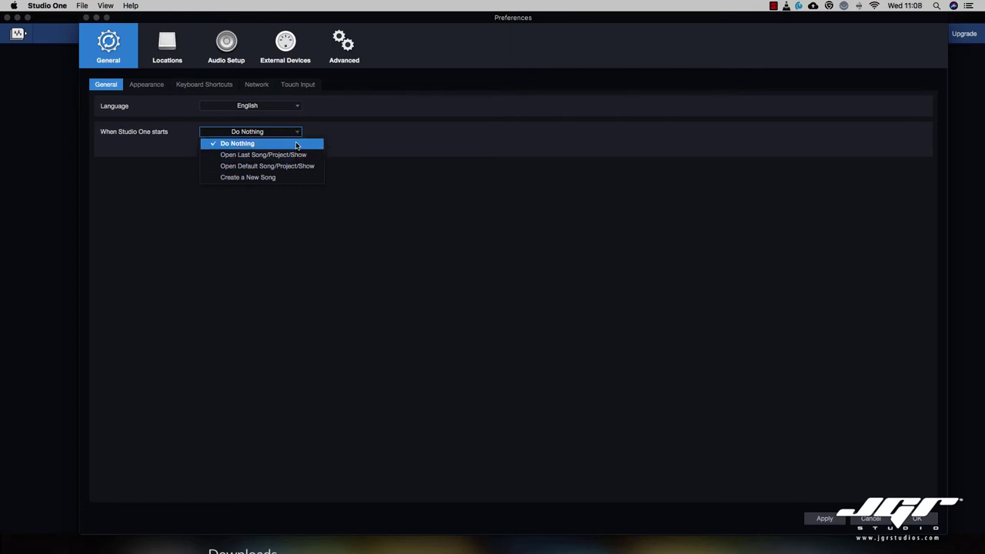
pyautogui.click(413, 140)
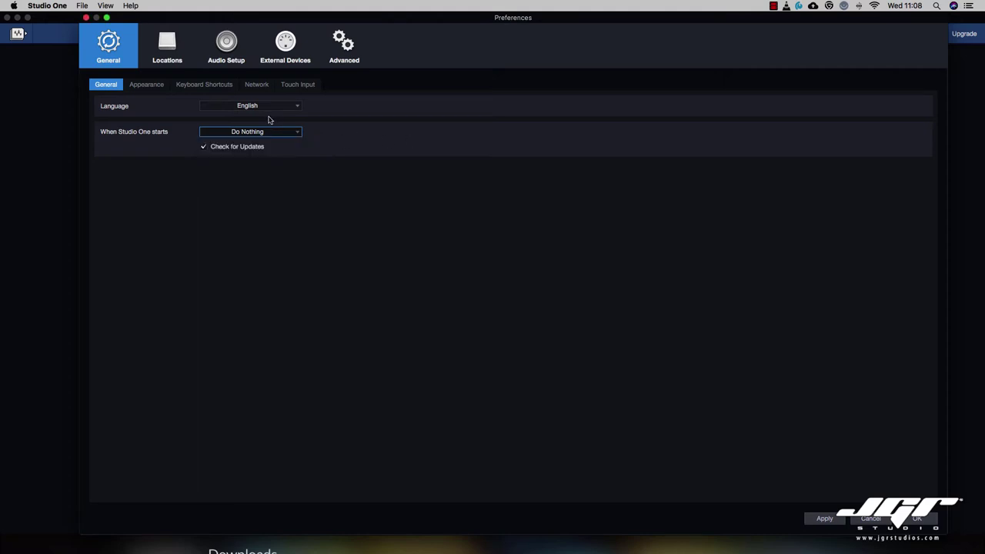
pyautogui.click(156, 87)
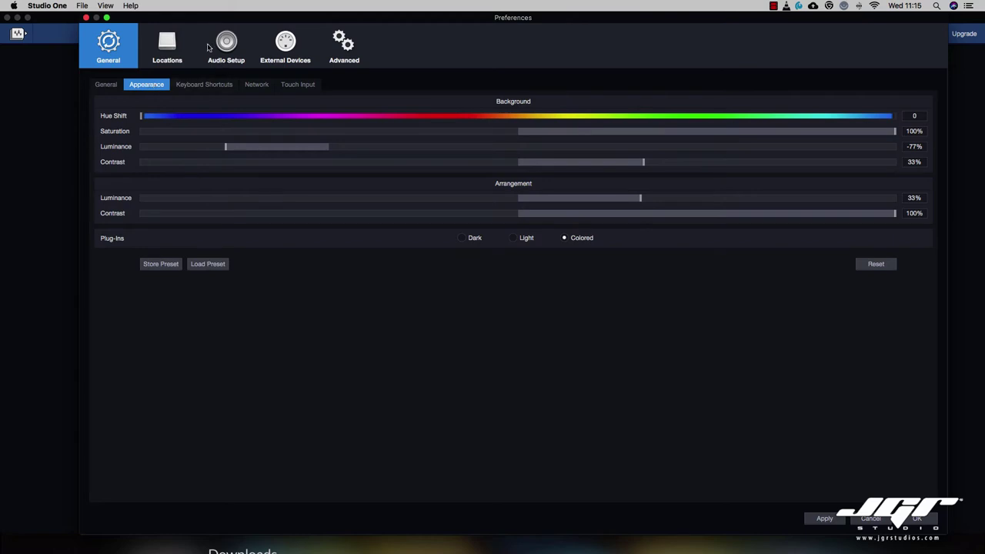
# Try the Light and Dark plug-in appearances and return to Colored
pyautogui.moveTo(197, 23); pyautogui.dragTo(188, 42)
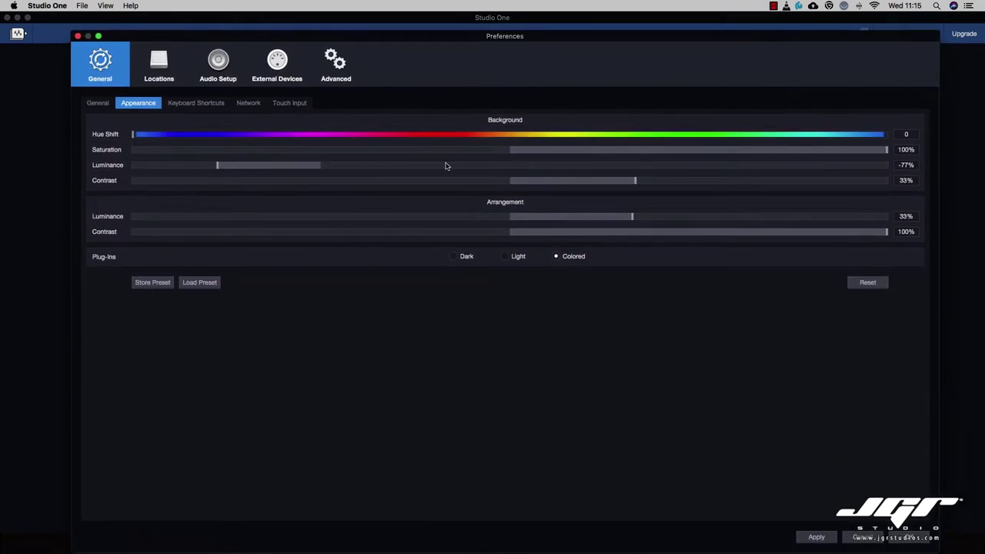
pyautogui.moveTo(254, 39)
pyautogui.mouseDown()
pyautogui.moveTo(256, 139)
pyautogui.moveTo(258, 43)
pyautogui.mouseUp()
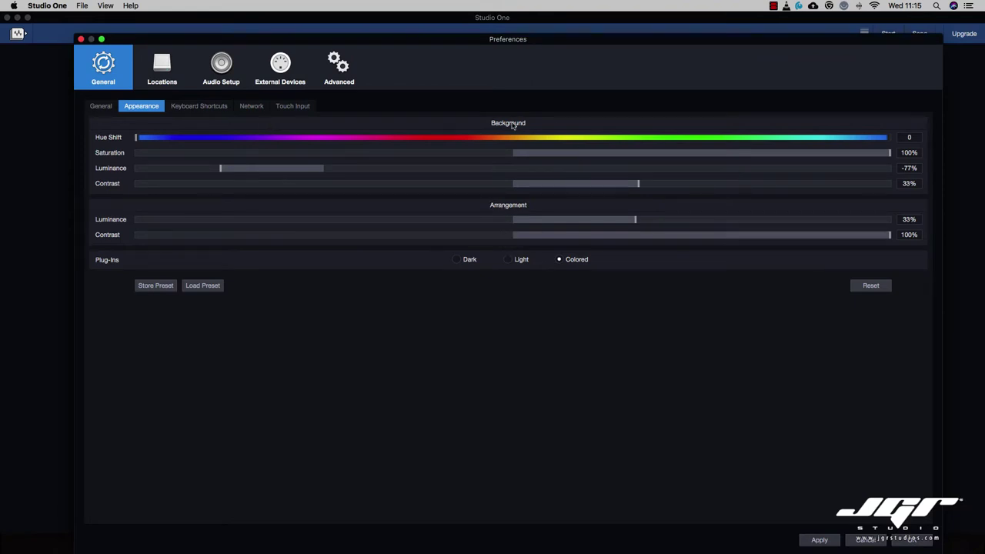
pyautogui.click(509, 261)
pyautogui.click(456, 262)
pyautogui.click(509, 261)
pyautogui.click(560, 260)
# Preview the Nevada, Girly, Earthy, Corrosion and Blue Sky appearance presets from the Light Scheme group
pyautogui.click(208, 287)
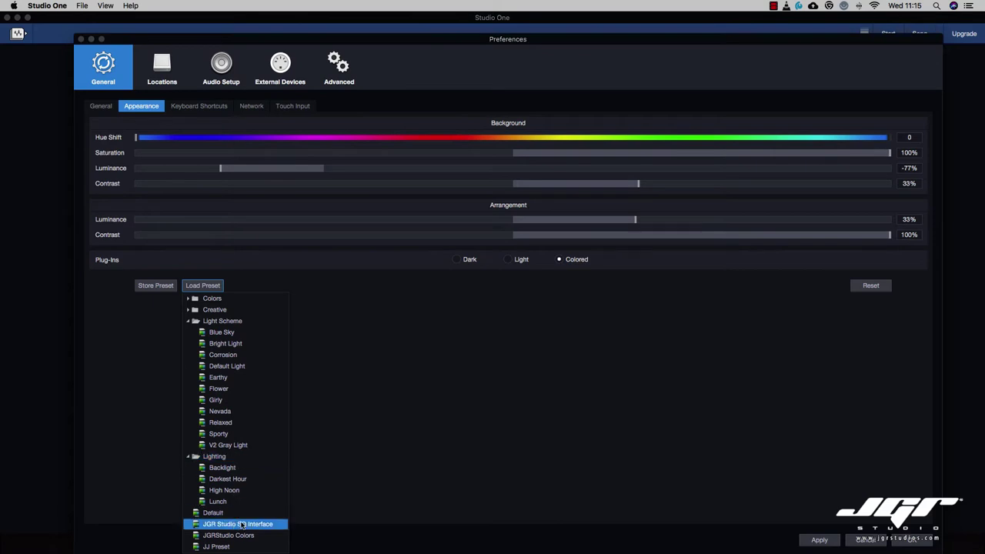
pyautogui.click(215, 413)
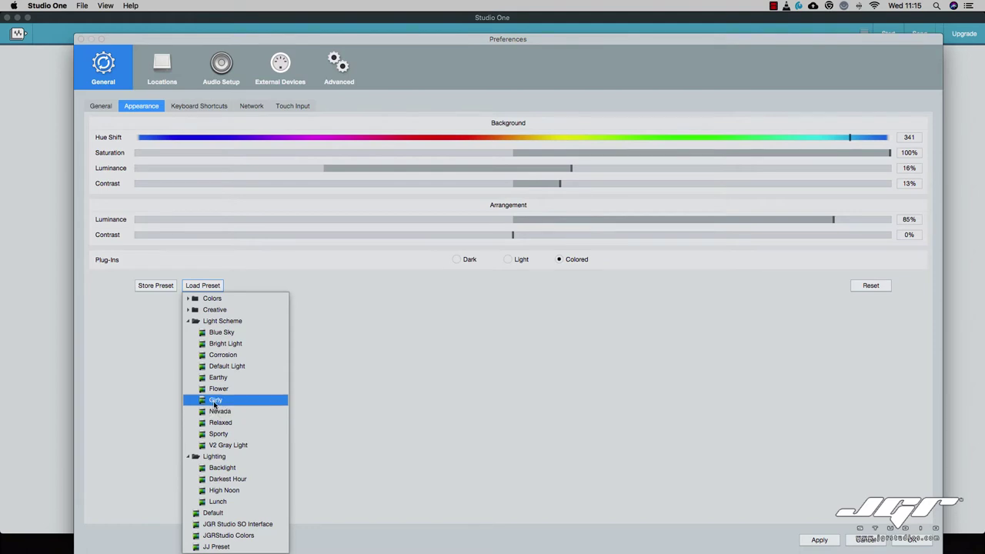
pyautogui.click(214, 402)
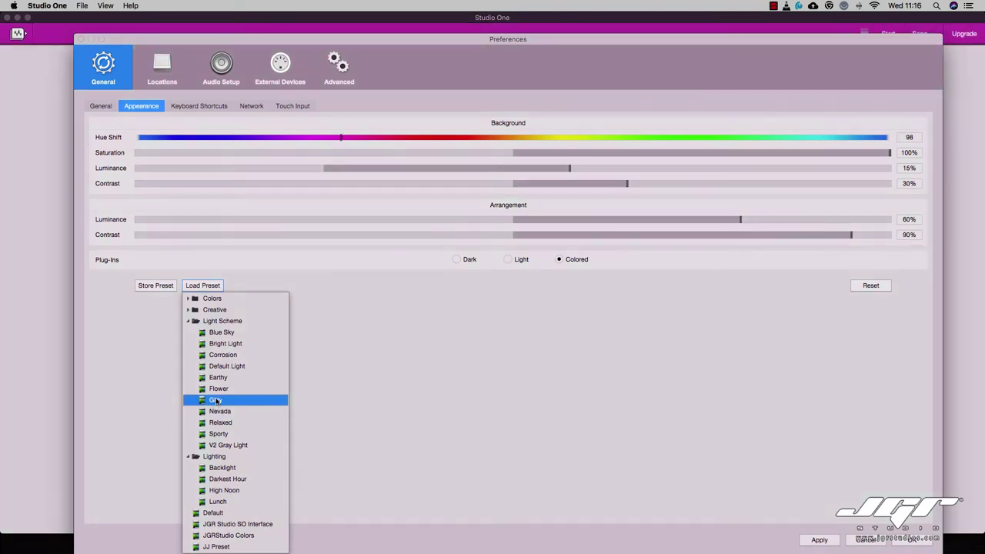
pyautogui.click(218, 379)
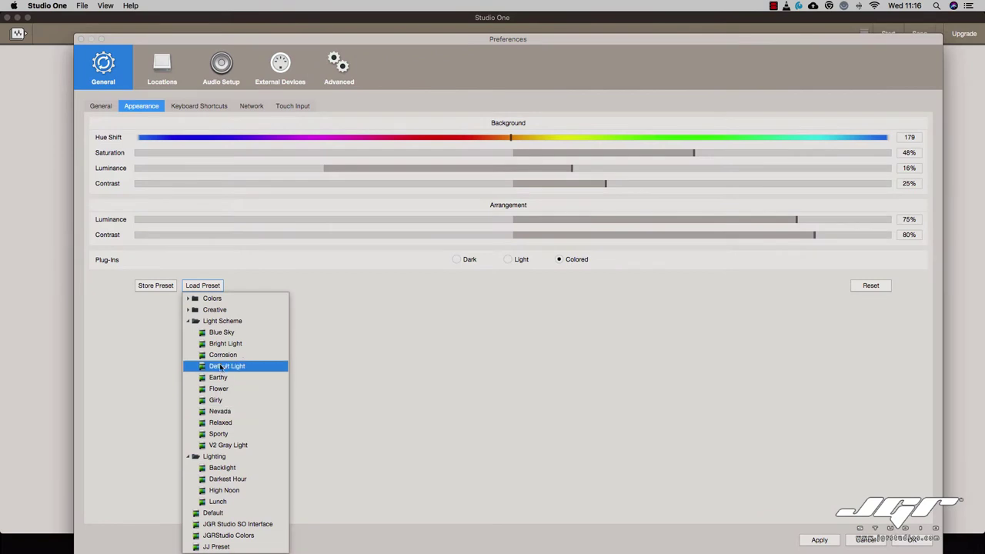
pyautogui.click(223, 356)
pyautogui.click(222, 332)
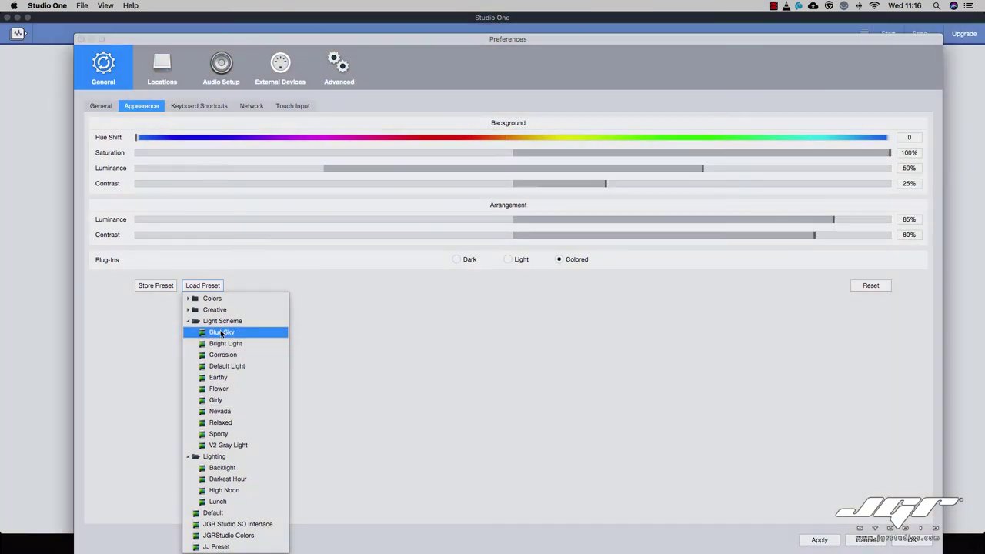
# Preview the Acid Night, Dive and Lilac appearance presets from the Creative group
pyautogui.click(192, 311)
pyautogui.click(223, 315)
pyautogui.click(217, 327)
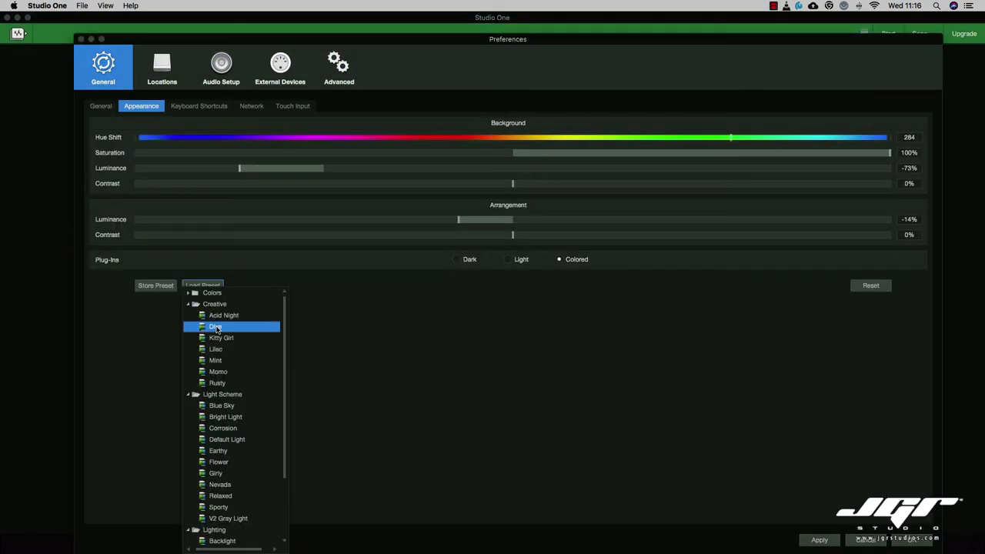
pyautogui.click(218, 349)
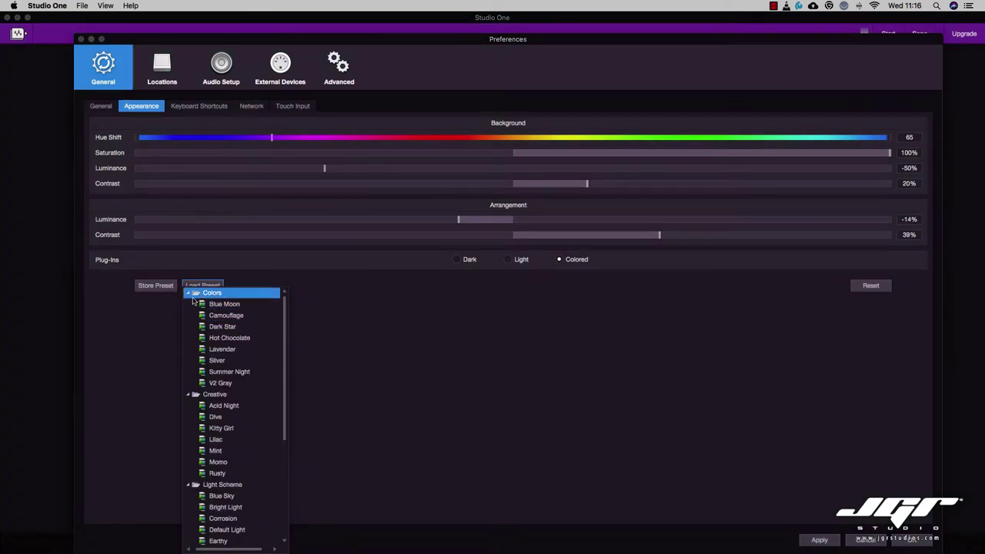
# Preview the Blue Moon, Dark Star and V2 Gray appearance presets from the Colors group
pyautogui.click(213, 306)
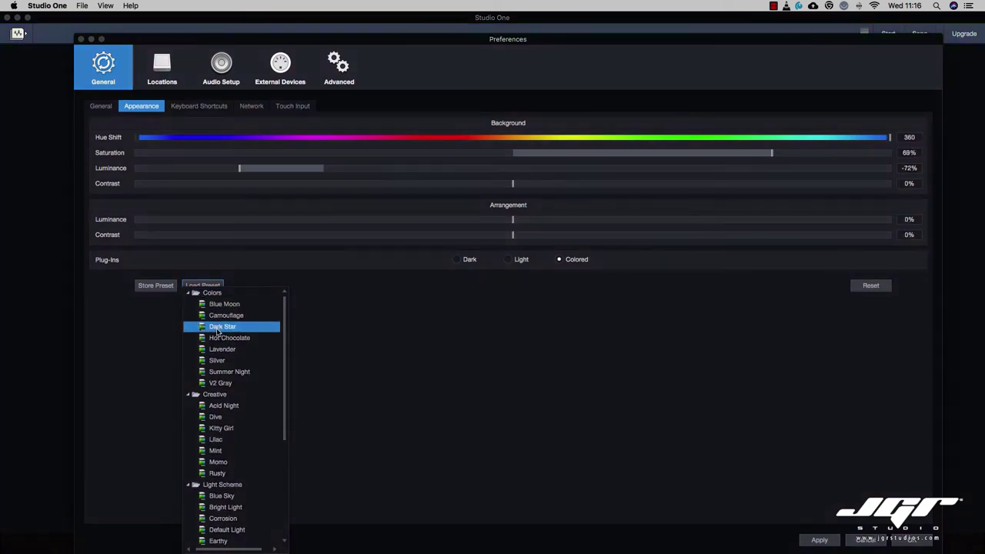
pyautogui.click(219, 328)
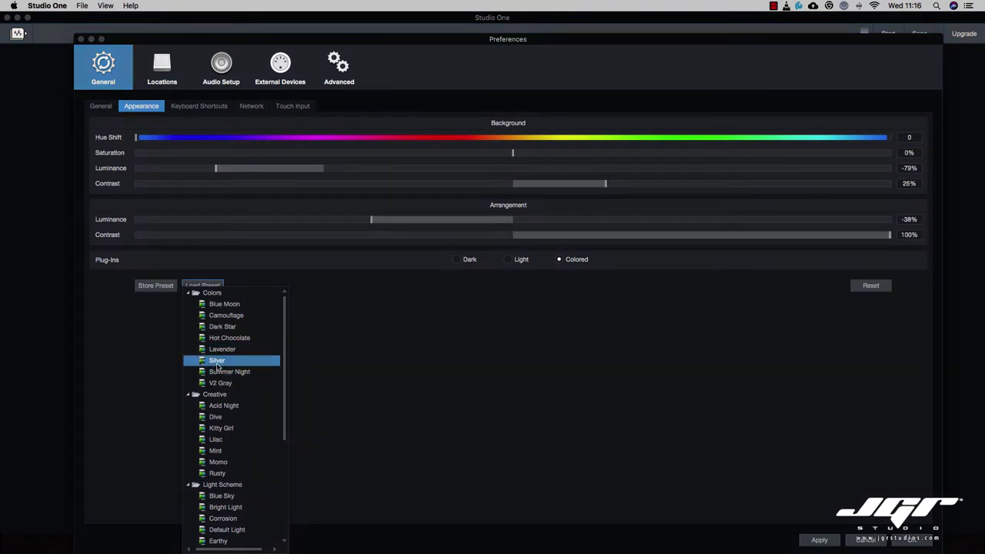
pyautogui.click(221, 384)
pyautogui.scroll(-5, 225, 388)
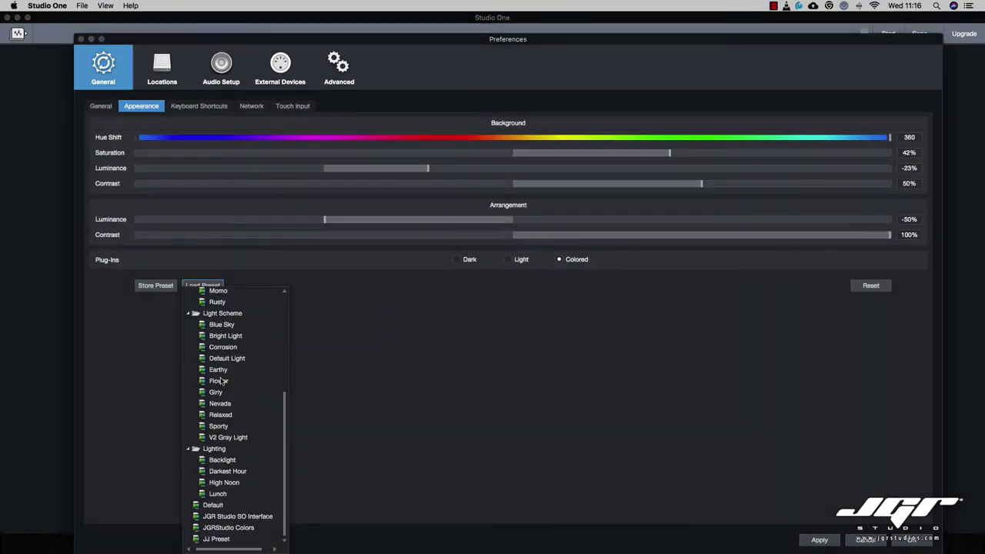
# Load the JGR Studio SO Interface appearance preset, close the preferences without applying it, and reopen them
pyautogui.click(231, 516)
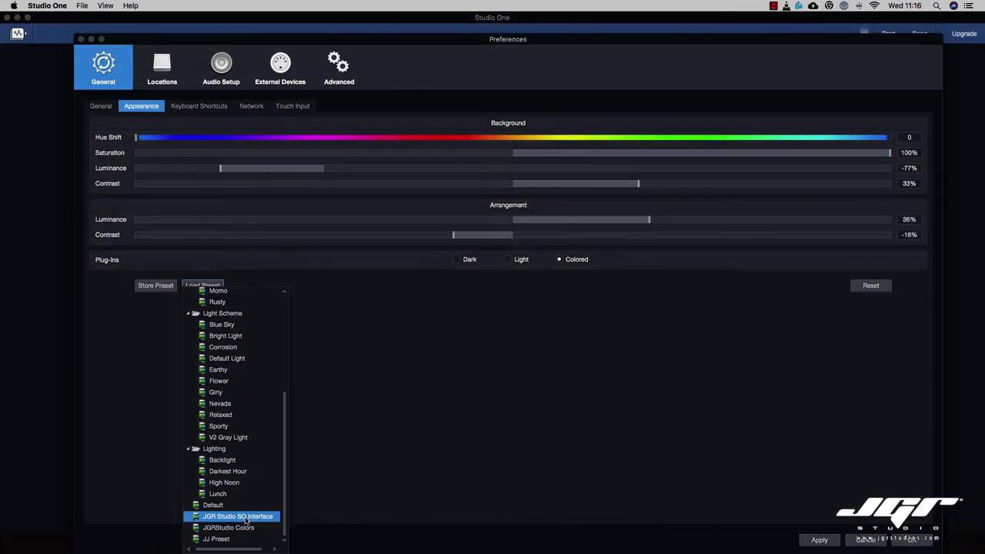
pyautogui.click(319, 323)
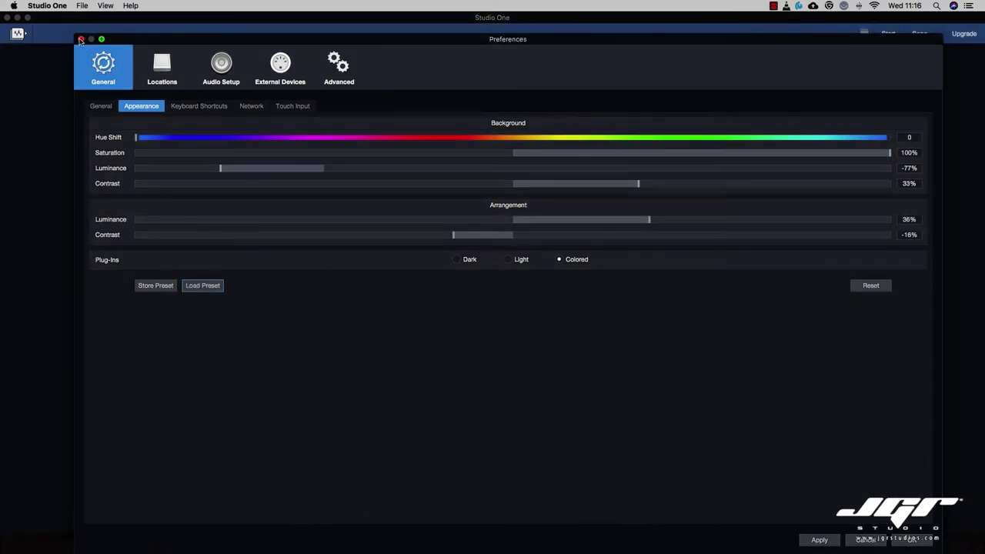
pyautogui.click(80, 40)
pyautogui.click(46, 5)
pyautogui.click(47, 33)
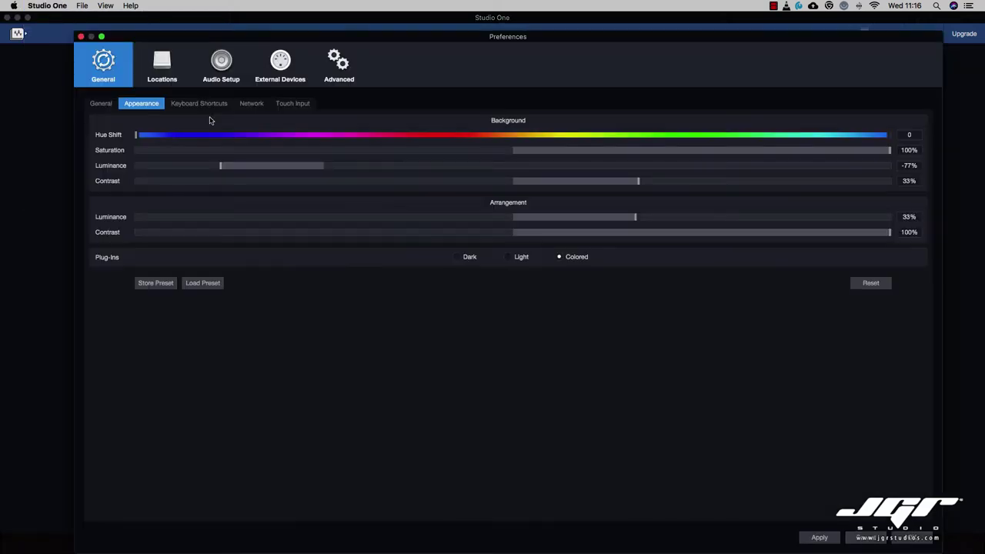
# Review the keyboard shortcut list and the available keyboard mapping schemes, keeping Cubase
pyautogui.click(213, 103)
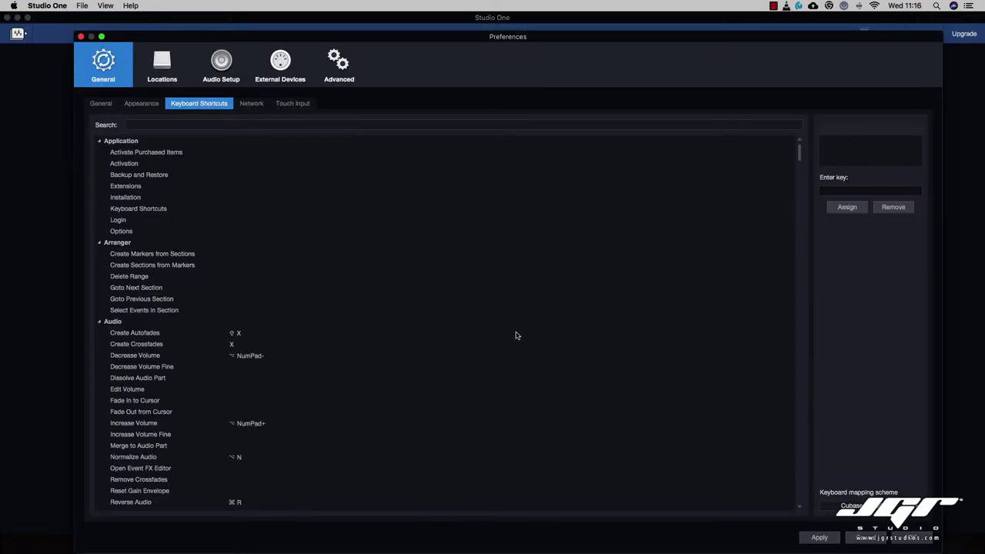
pyautogui.scroll(-5, 515, 336)
pyautogui.scroll(5, 515, 336)
pyautogui.click(854, 506)
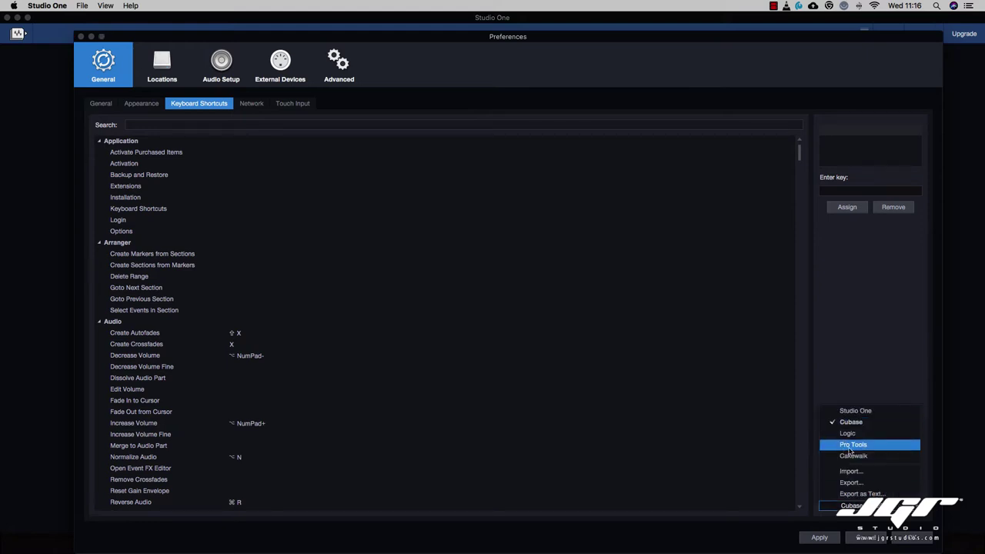
pyautogui.click(833, 382)
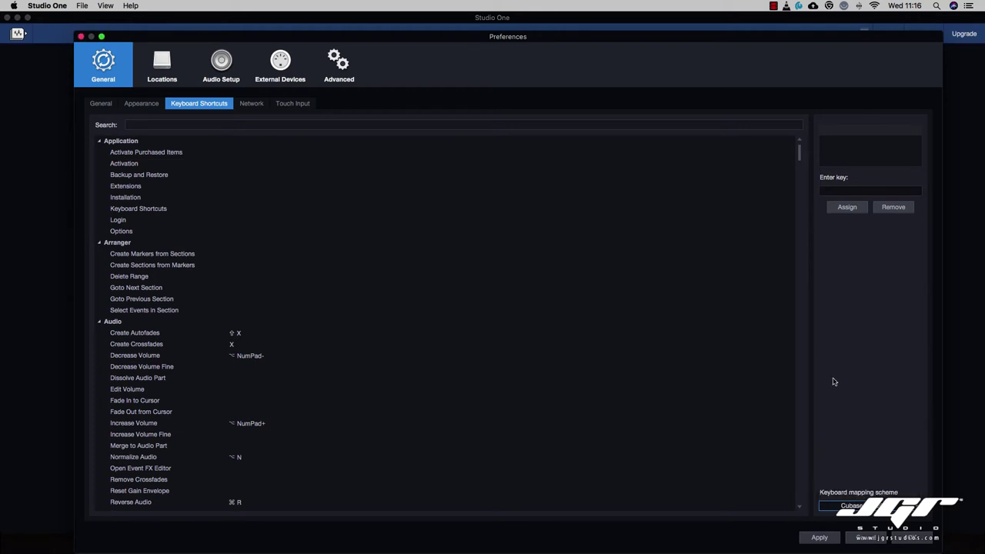
pyautogui.click(855, 506)
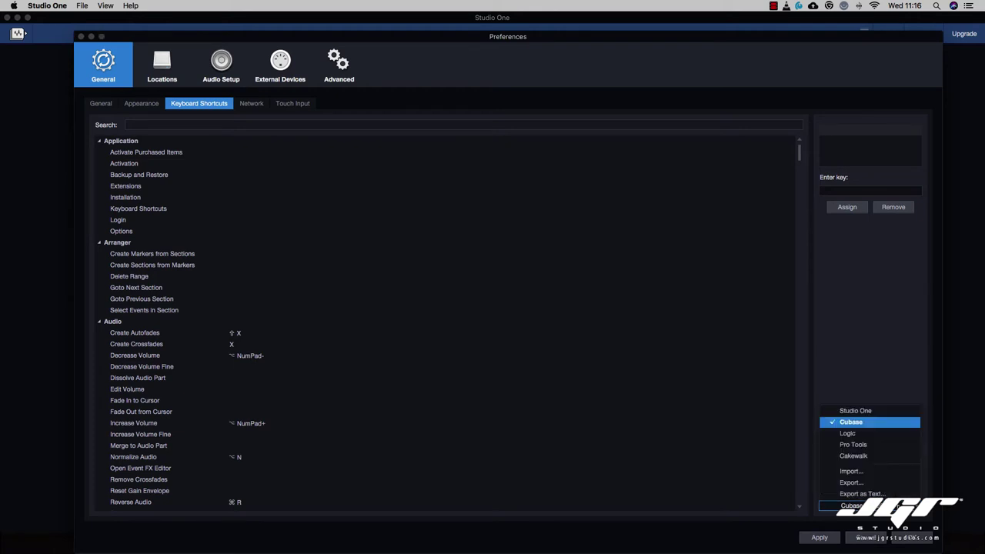
# Check the network and touch input preferences, and return to the start page
pyautogui.click(253, 105)
pyautogui.click(290, 105)
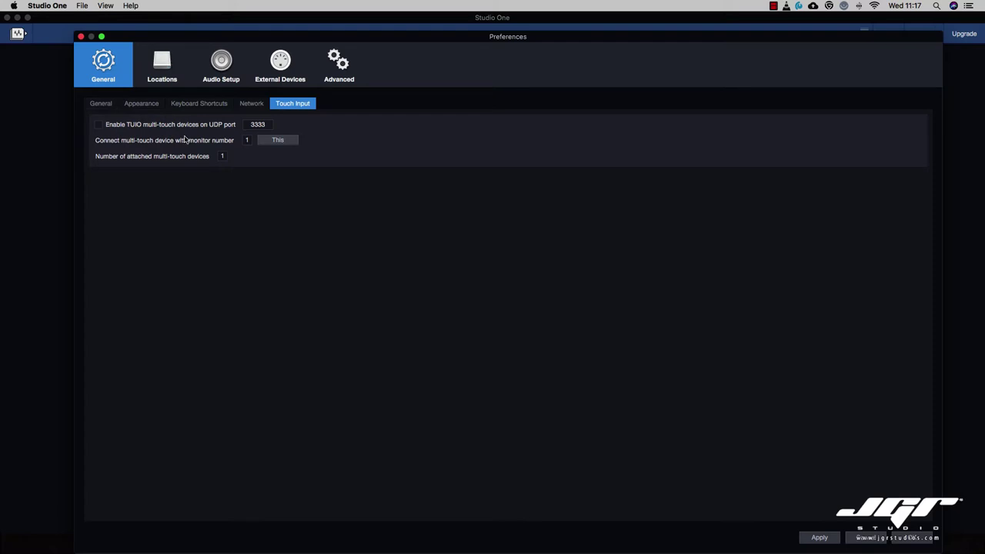
pyautogui.click(103, 104)
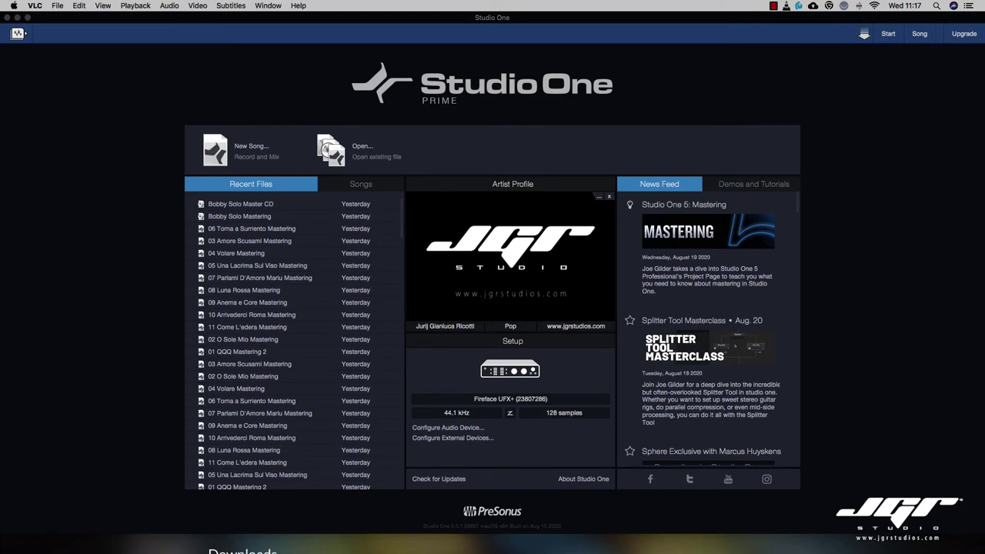
pyautogui.click(856, 267)
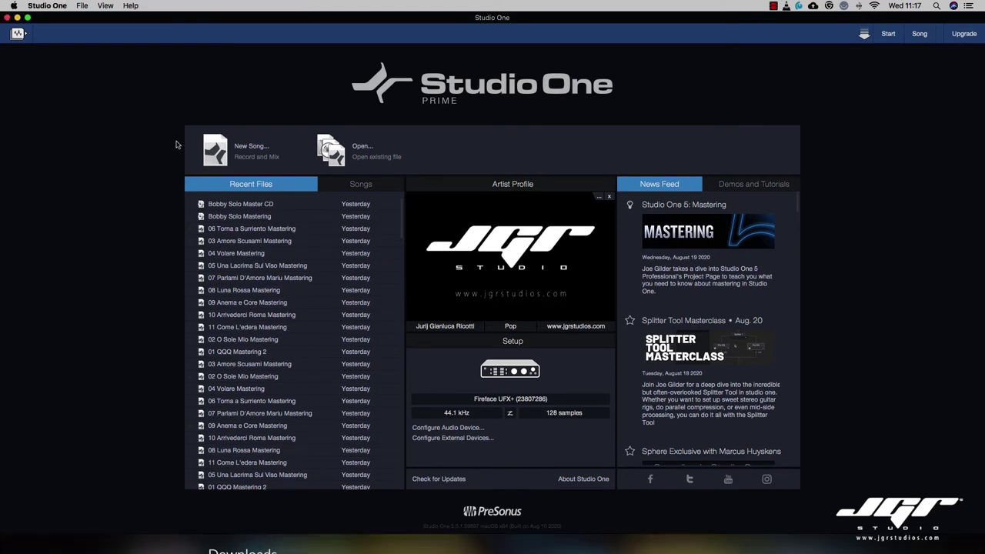
# Start a new song and compare the built-in styles and user templates, keeping the Empty Song style
pyautogui.click(252, 151)
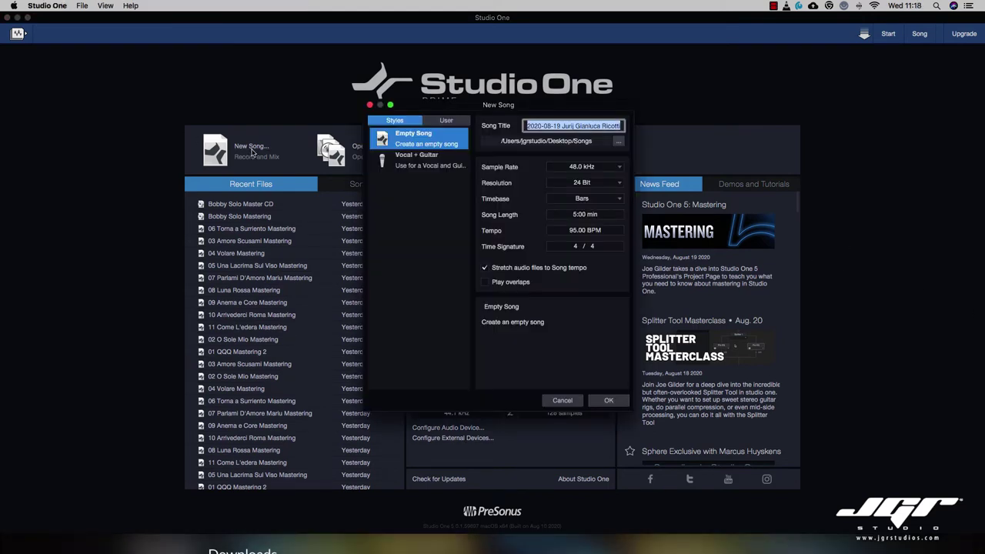
pyautogui.click(432, 166)
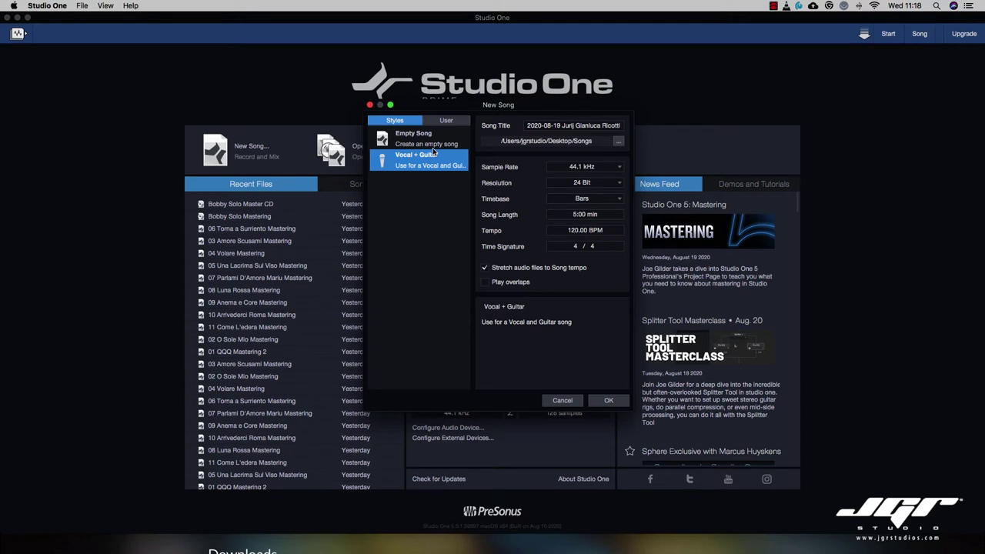
pyautogui.click(419, 145)
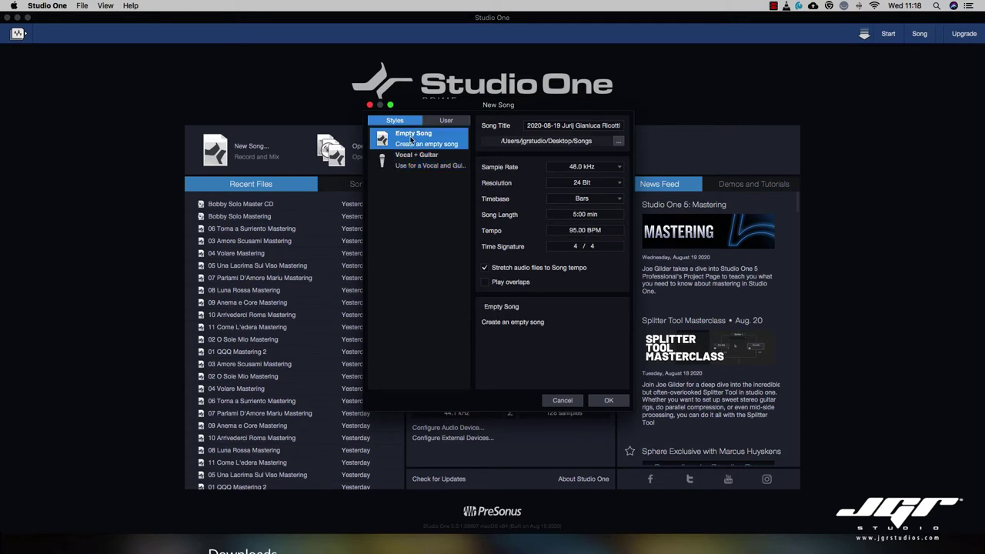
pyautogui.click(450, 122)
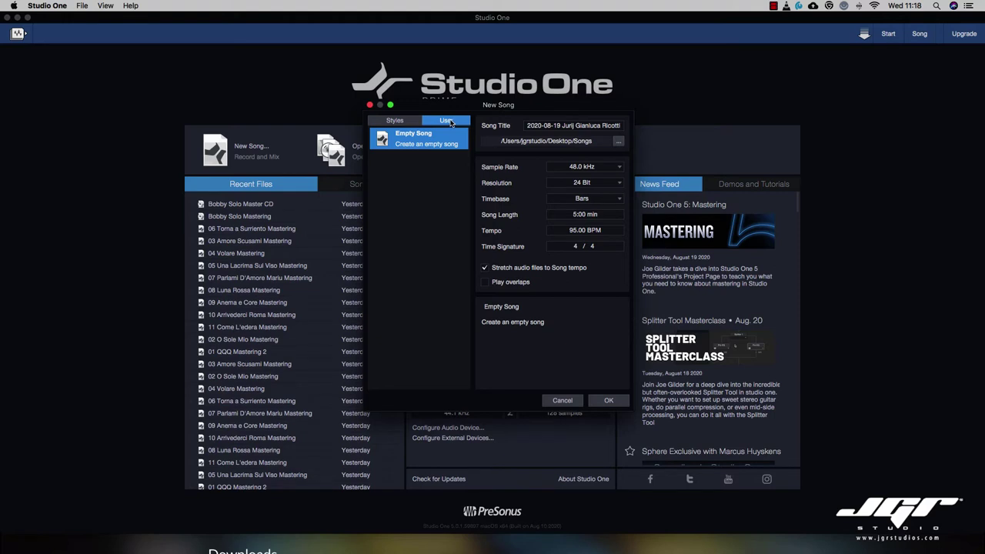
pyautogui.moveTo(450, 106); pyautogui.dragTo(423, 123)
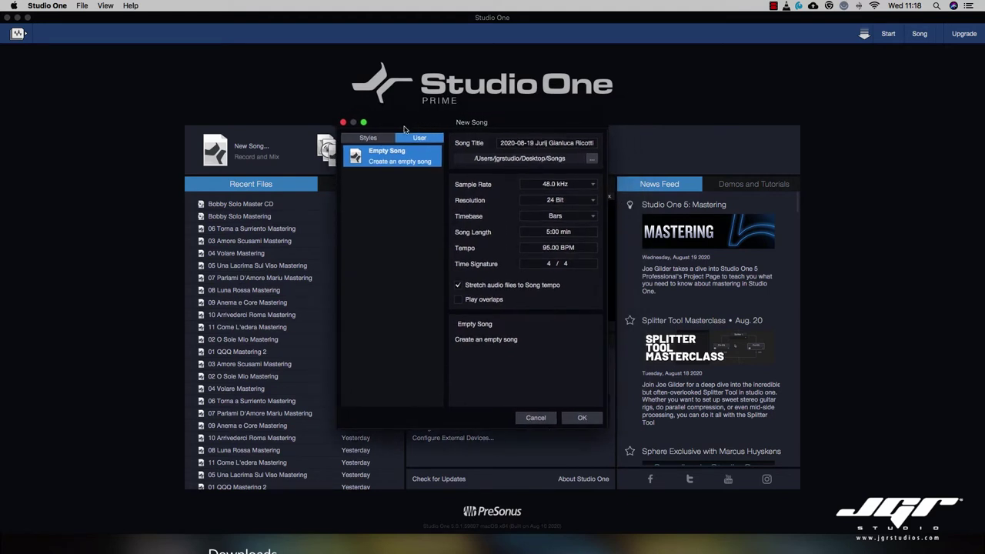
pyautogui.click(375, 139)
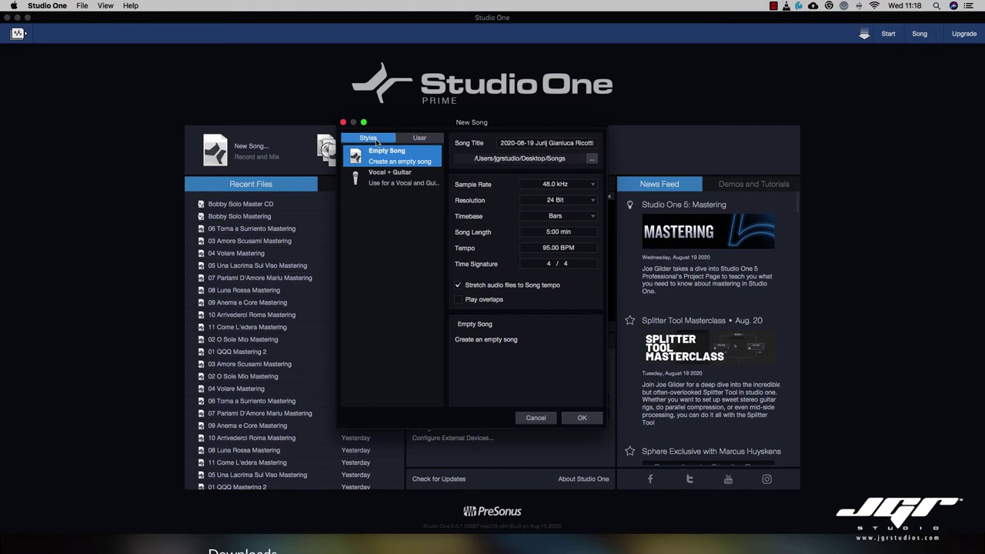
# Title the new song Song Test
pyautogui.click(582, 143)
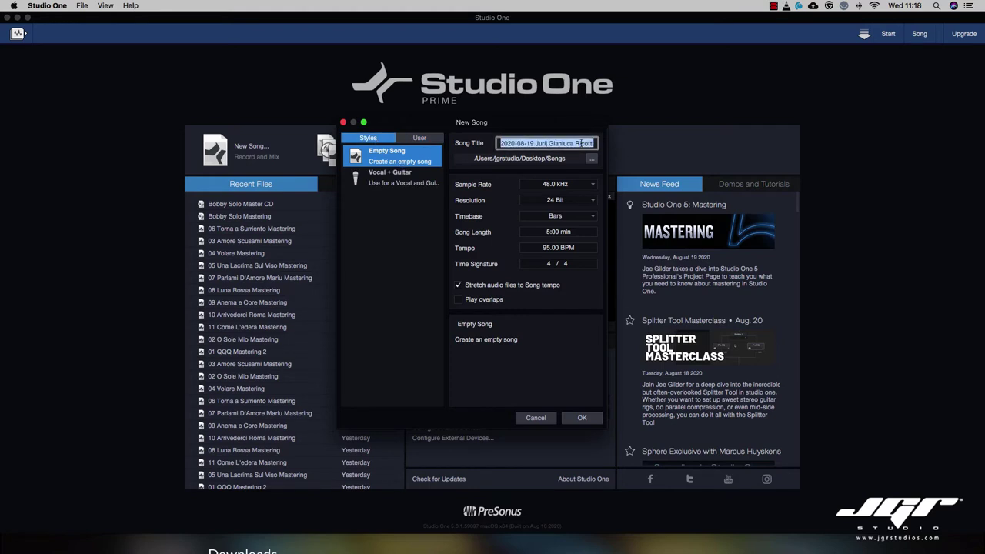
pyautogui.write('Song Test')
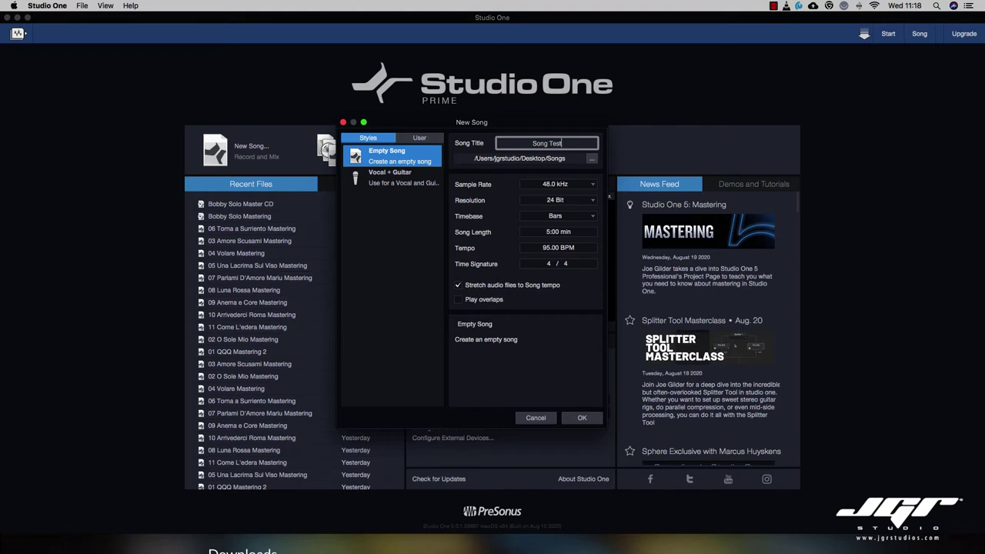
pyautogui.click(569, 170)
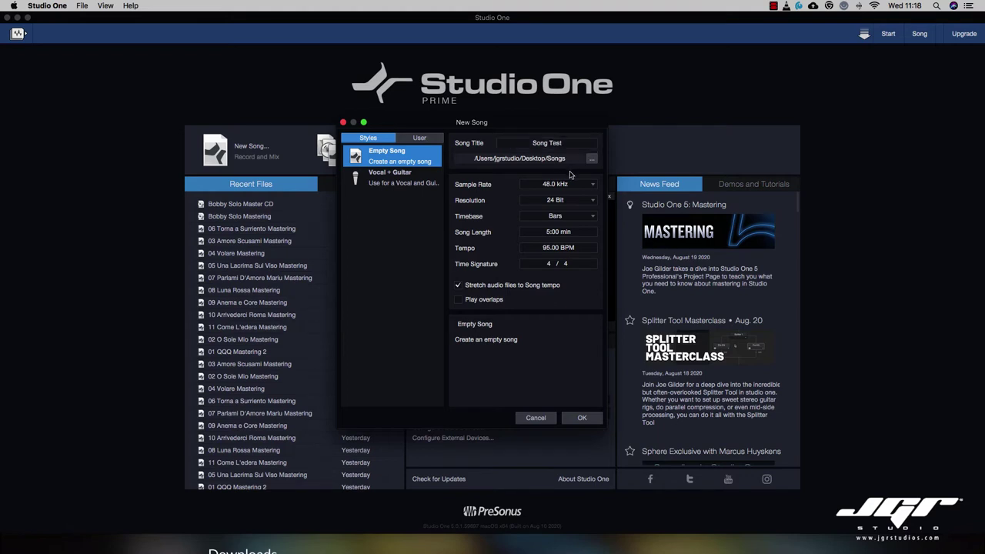
# Set the new song's sample rate to 44.1 kHz and keep its resolution at 24 Bit
pyautogui.click(588, 185)
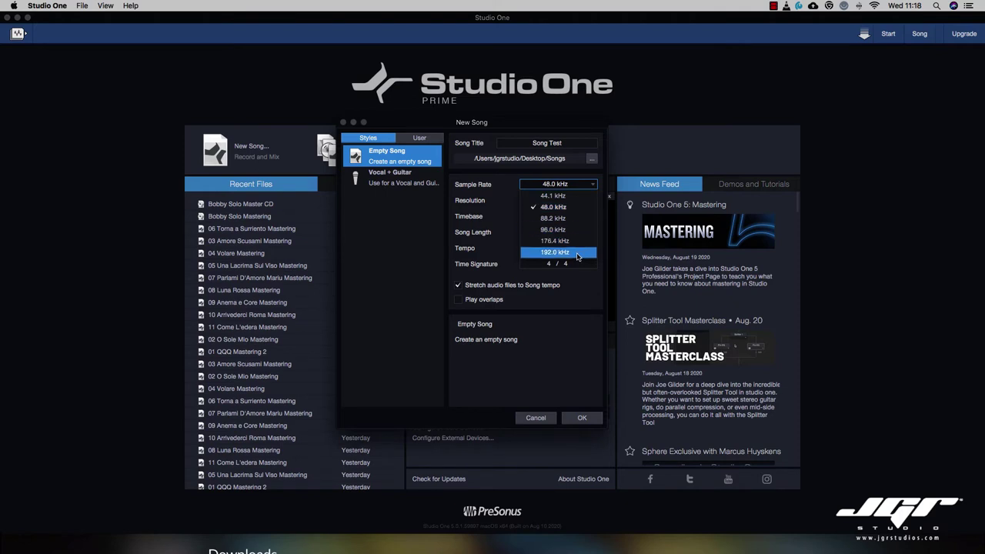
pyautogui.click(564, 197)
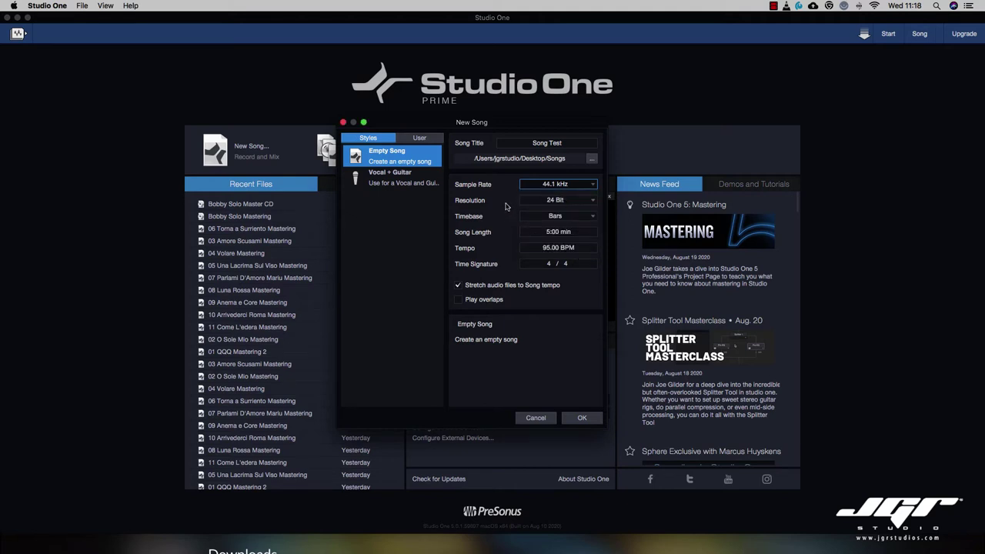
pyautogui.click(574, 201)
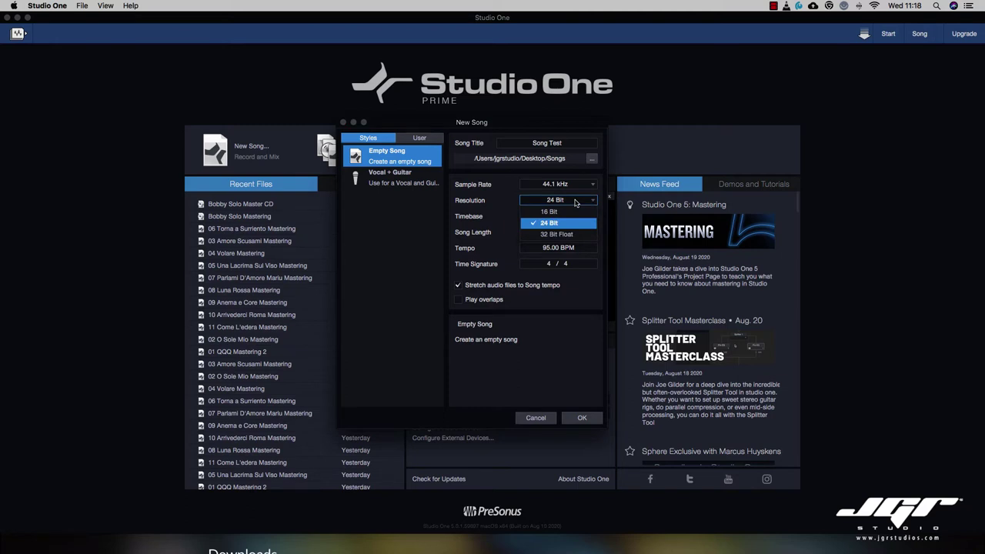
pyautogui.click(543, 225)
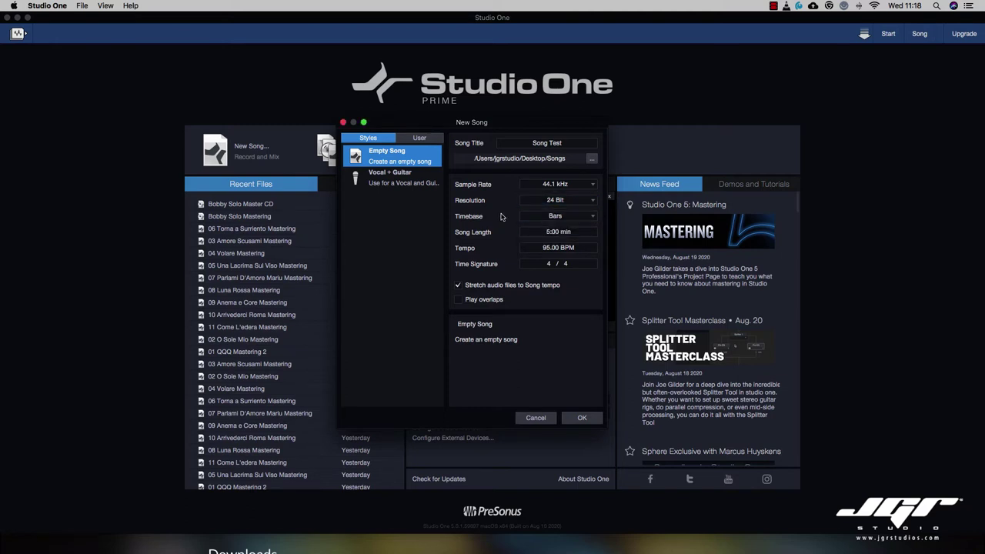
# Keep the new song's timebase at Bars and set its tempo to 120 BPM
pyautogui.click(562, 216)
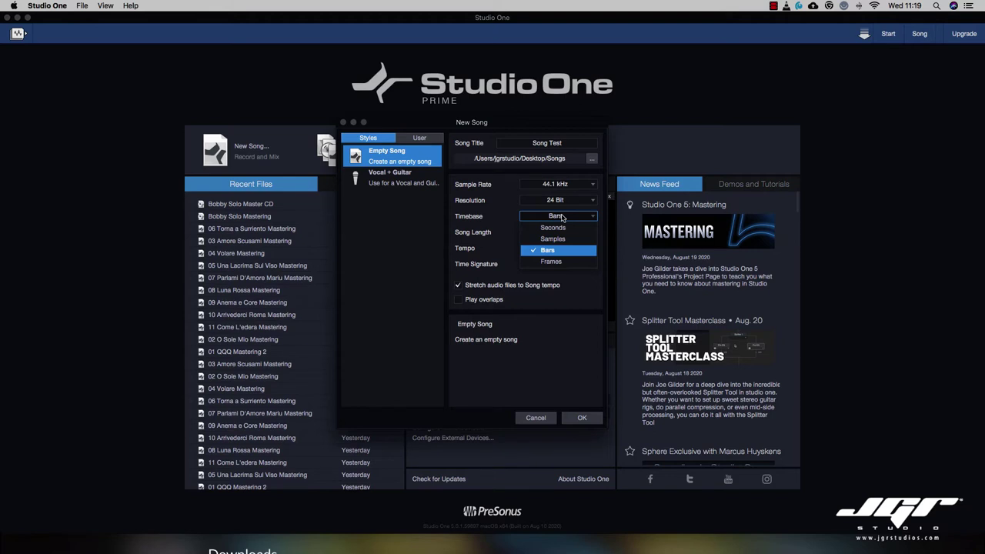
pyautogui.click(501, 222)
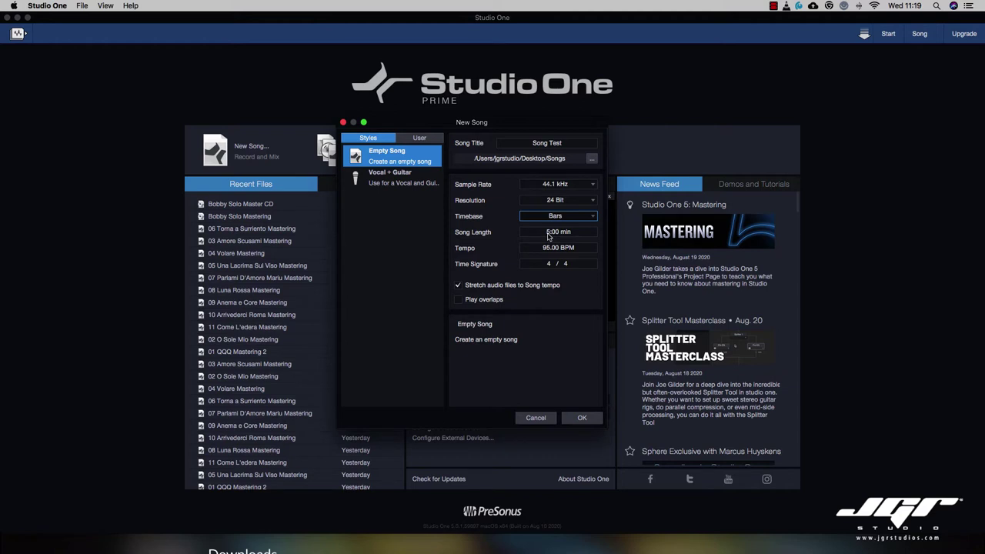
pyautogui.click(557, 251)
pyautogui.write('120')
pyautogui.press('Return')
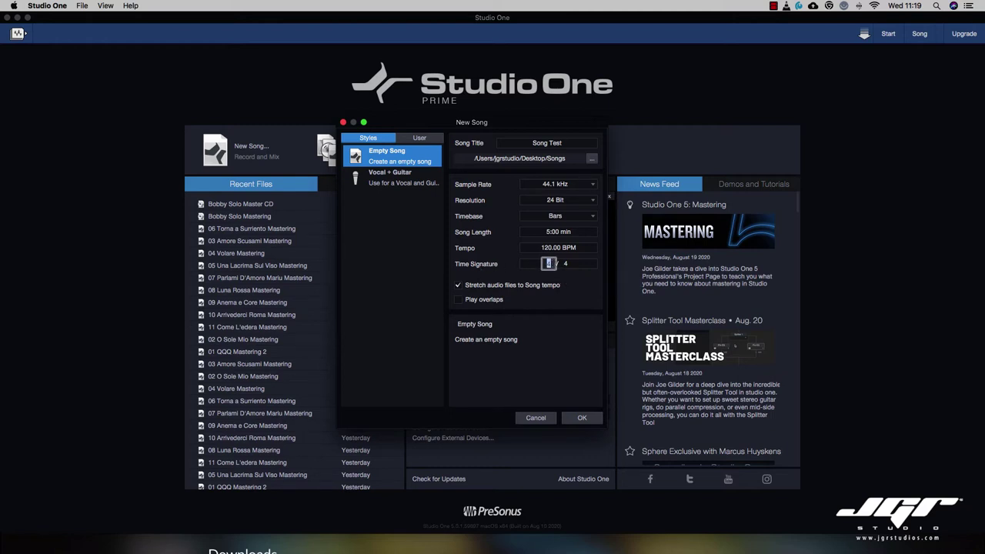
# Keep the time signature at 4/4 and create the song
pyautogui.click(572, 267)
pyautogui.click(562, 284)
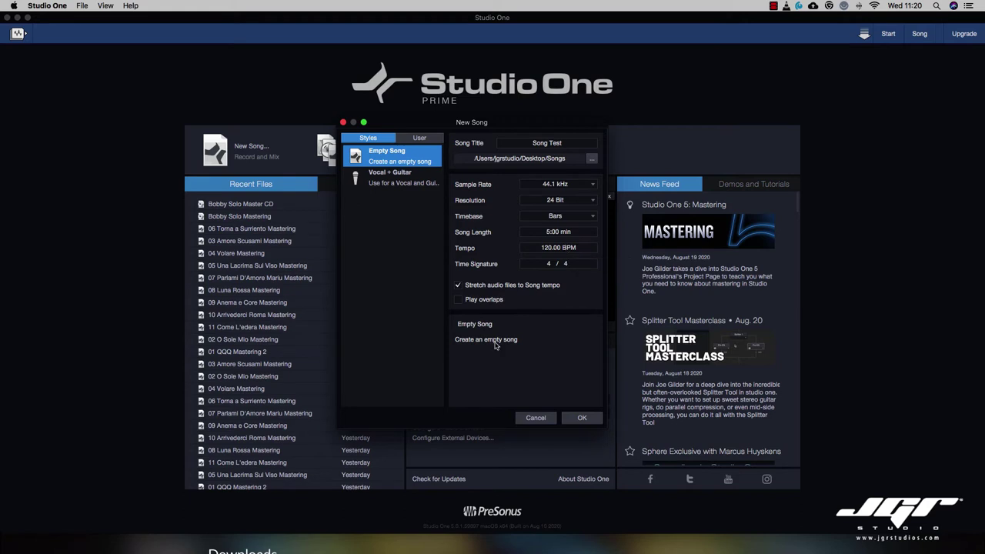
pyautogui.click(582, 418)
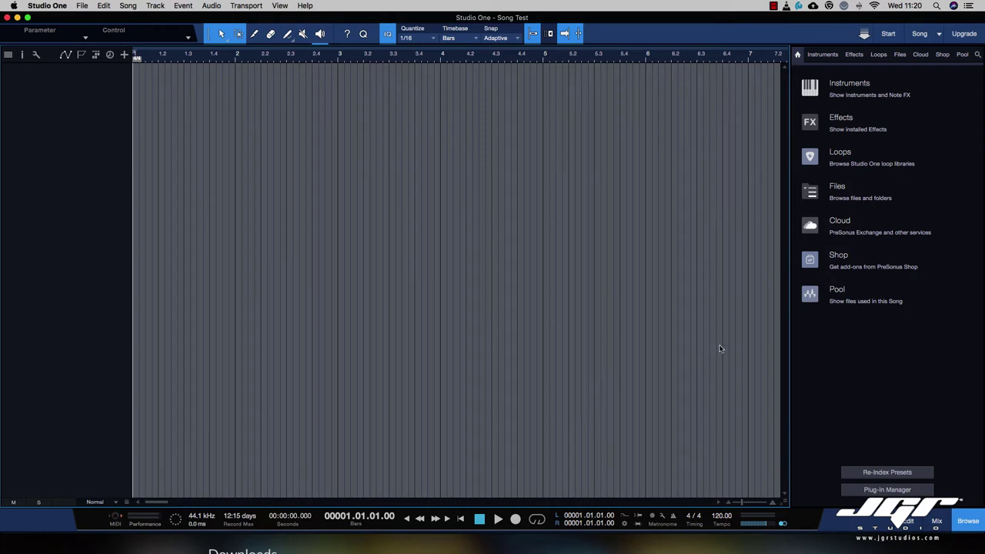
pyautogui.press('super+Tab')
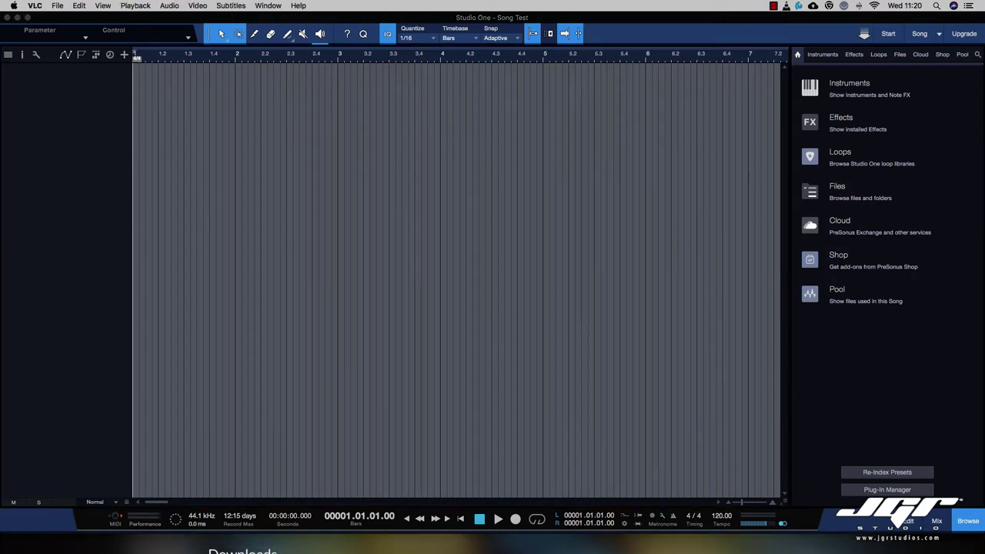
pyautogui.click(398, 200)
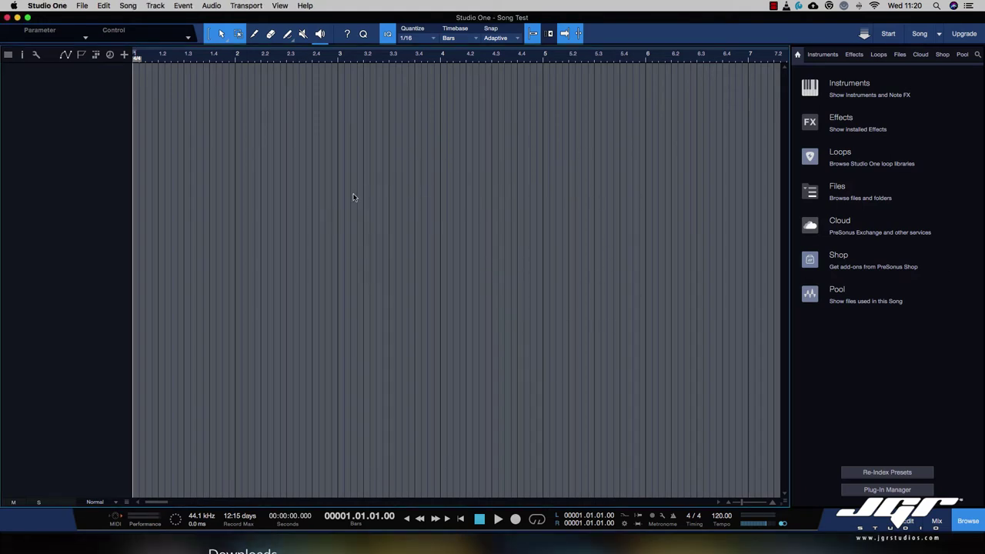
# Check the background and arrangement appearance settings in the preferences, and close them without changes
pyautogui.click(44, 6)
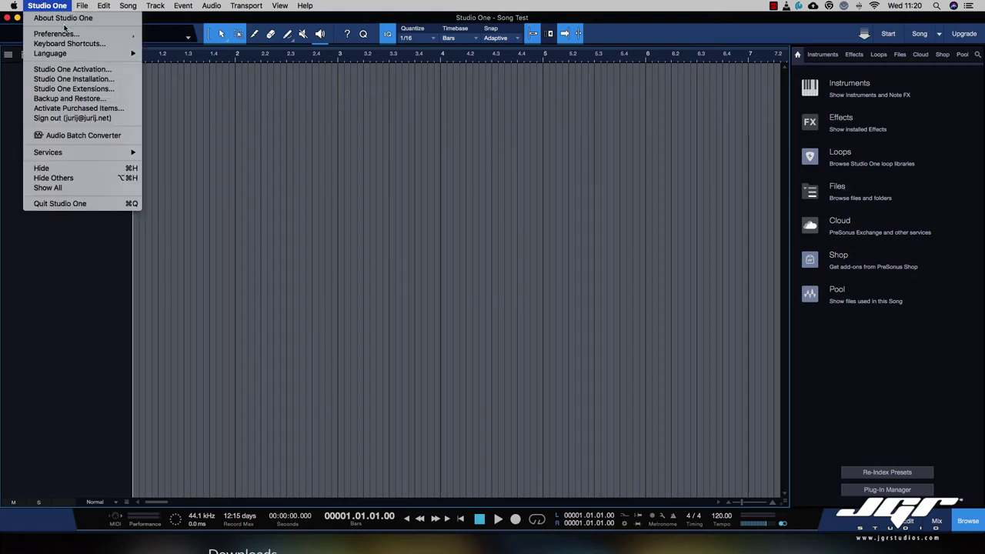
pyautogui.click(57, 34)
pyautogui.click(158, 105)
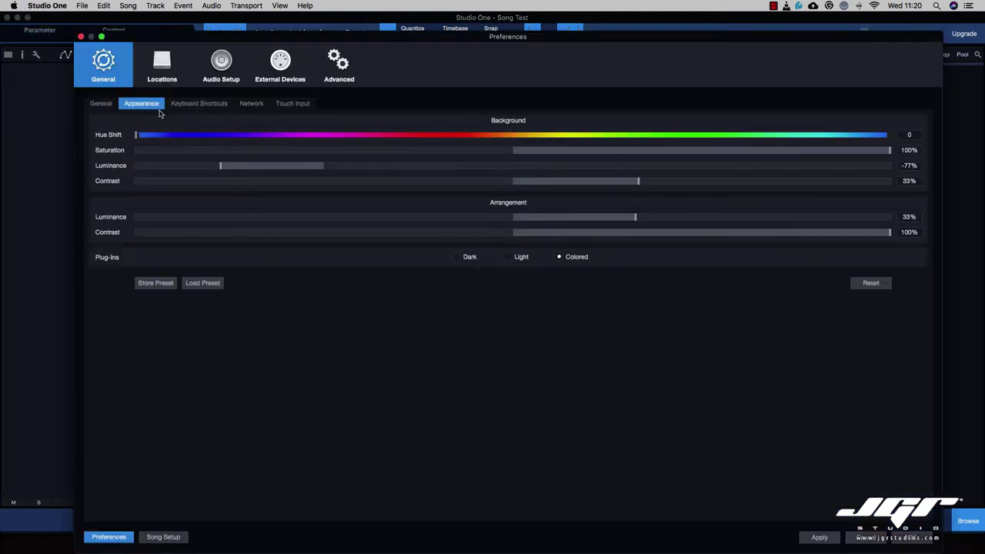
pyautogui.click(916, 539)
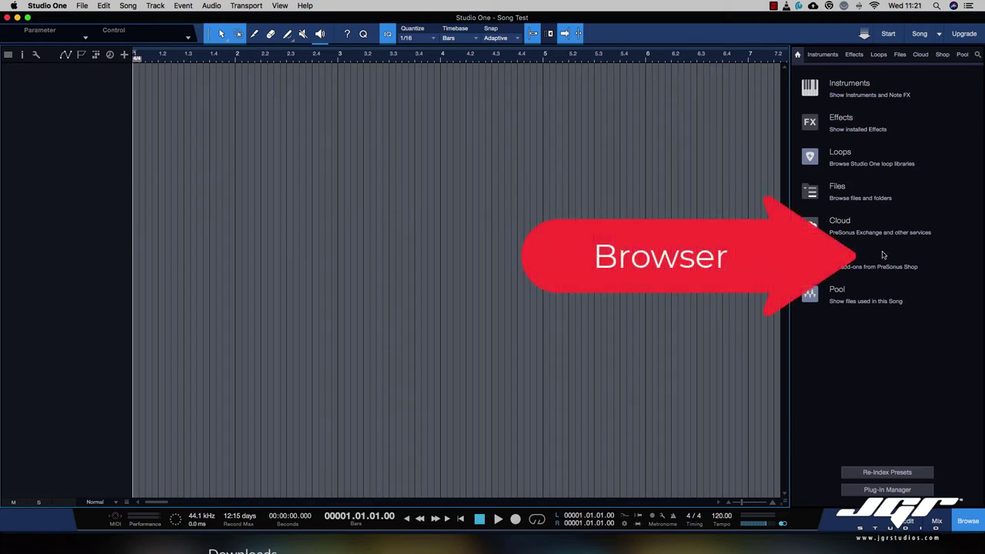
# Hide the song's Browser and show it again
pyautogui.click(974, 521)
pyautogui.click(974, 521)
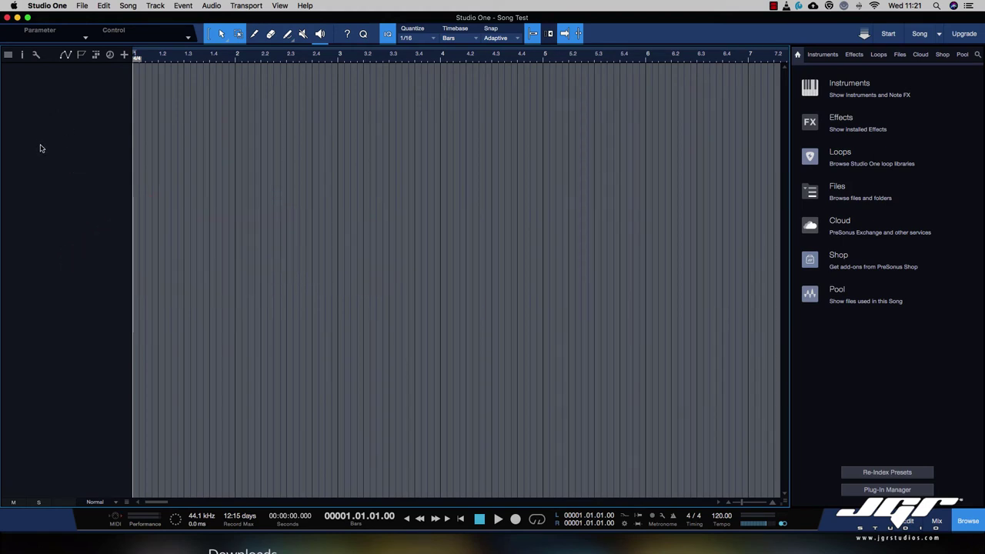
pyautogui.click(22, 54)
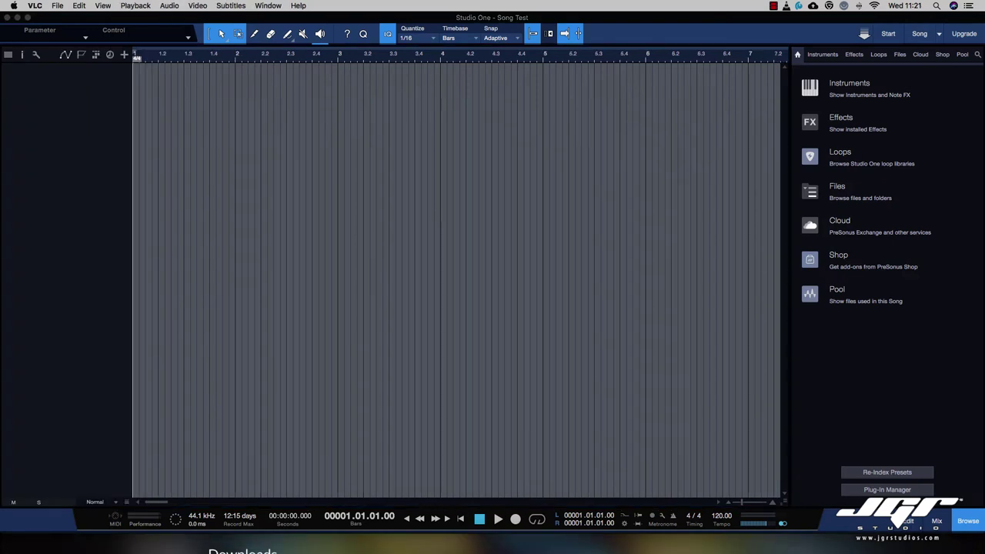
pyautogui.click(501, 205)
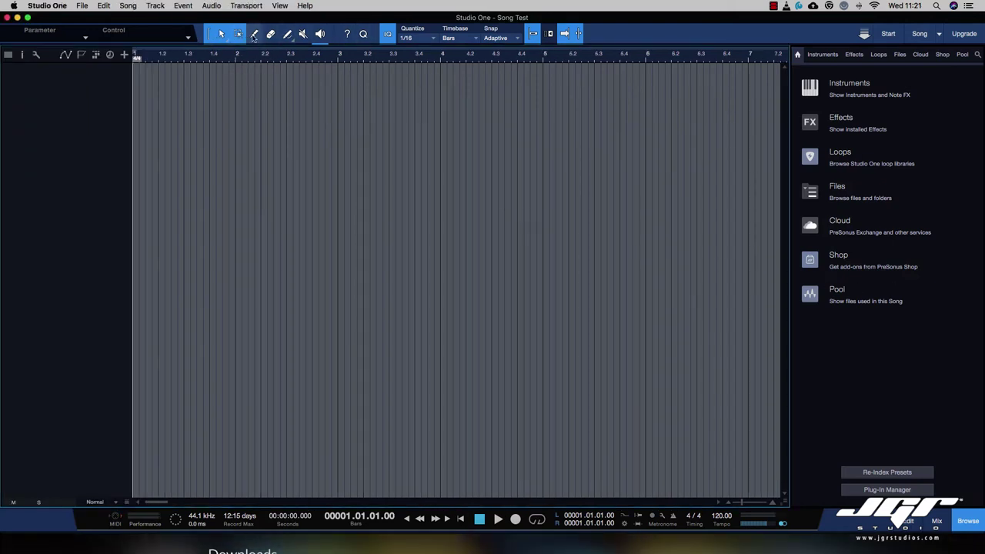
# Review the Arrow tool's alternative tools, and try the Split and Eraser tools in turn
pyautogui.click(224, 38)
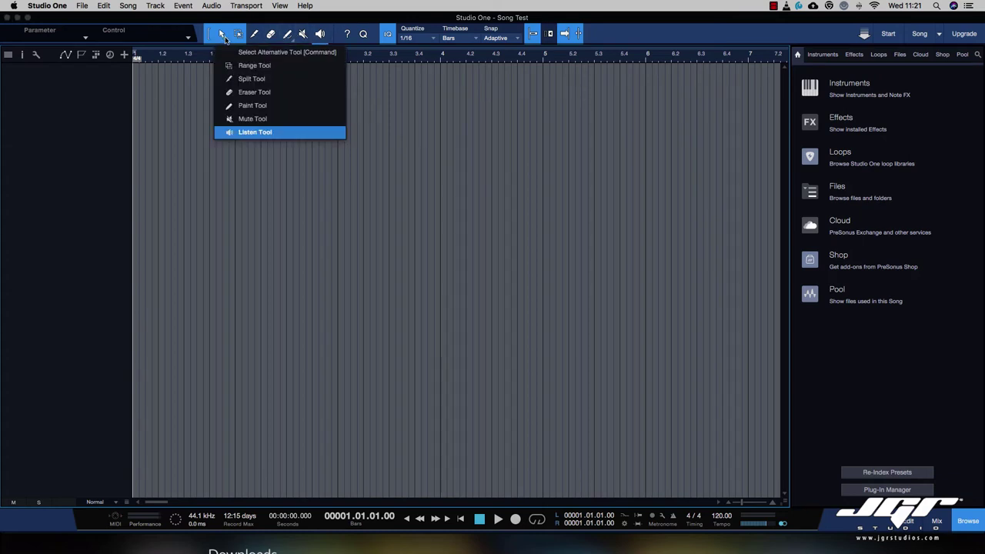
pyautogui.click(247, 69)
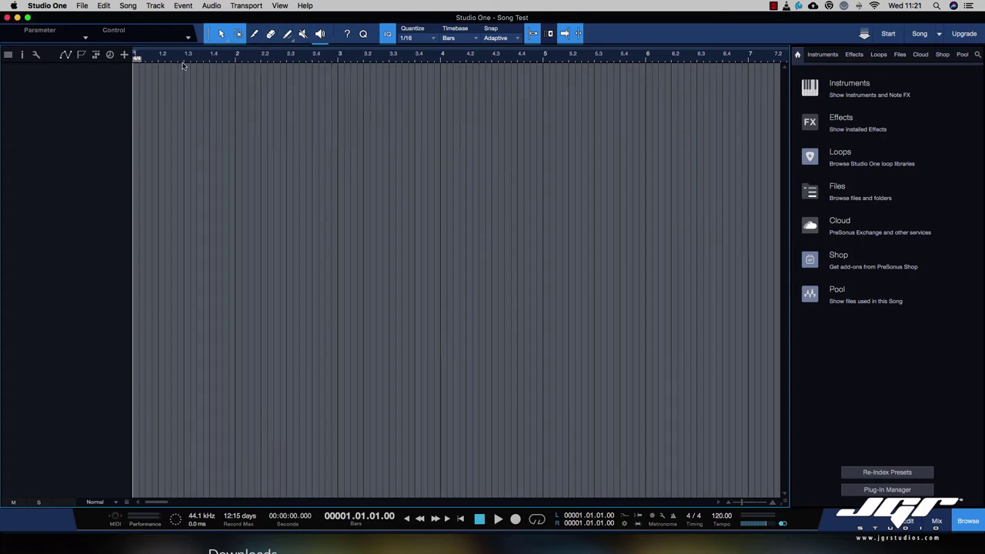
pyautogui.click(255, 35)
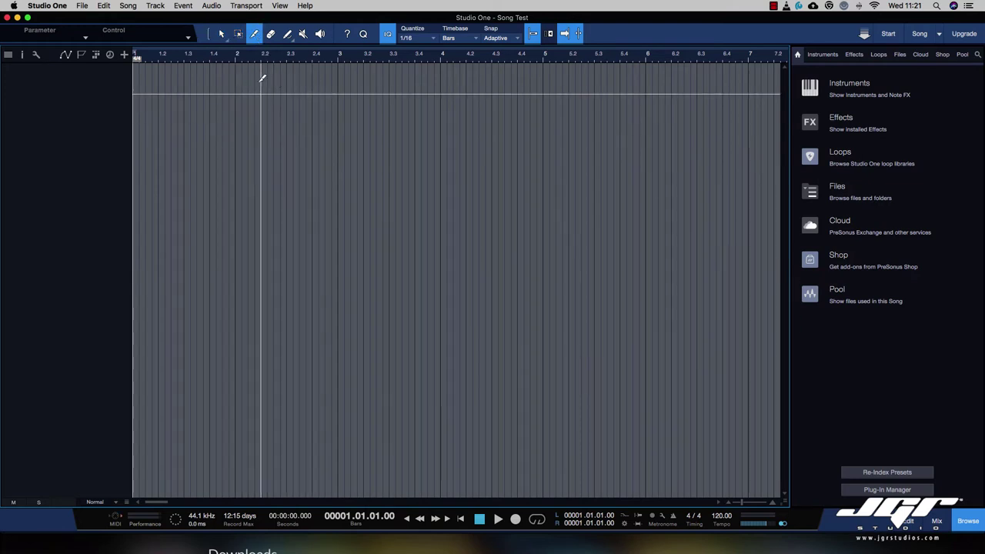
pyautogui.click(271, 34)
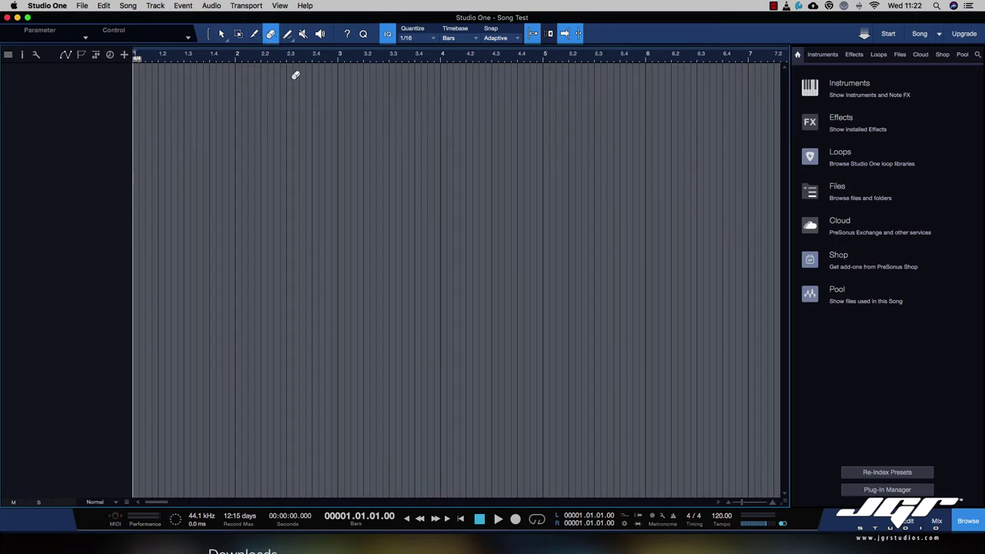
# Review the Paint tool's drawing shapes, and switch through the Mute tool to the Listen tool
pyautogui.click(287, 35)
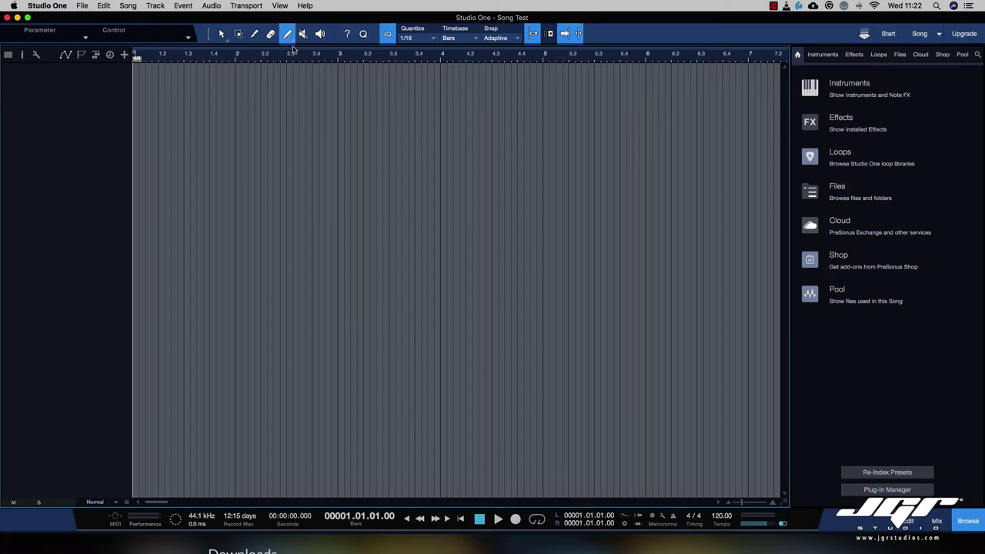
pyautogui.click(289, 41)
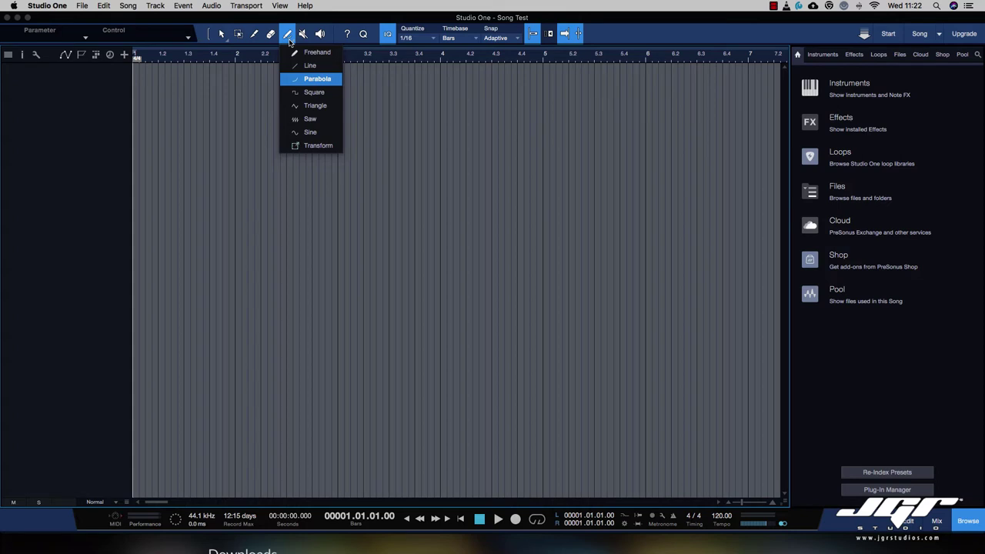
pyautogui.click(289, 43)
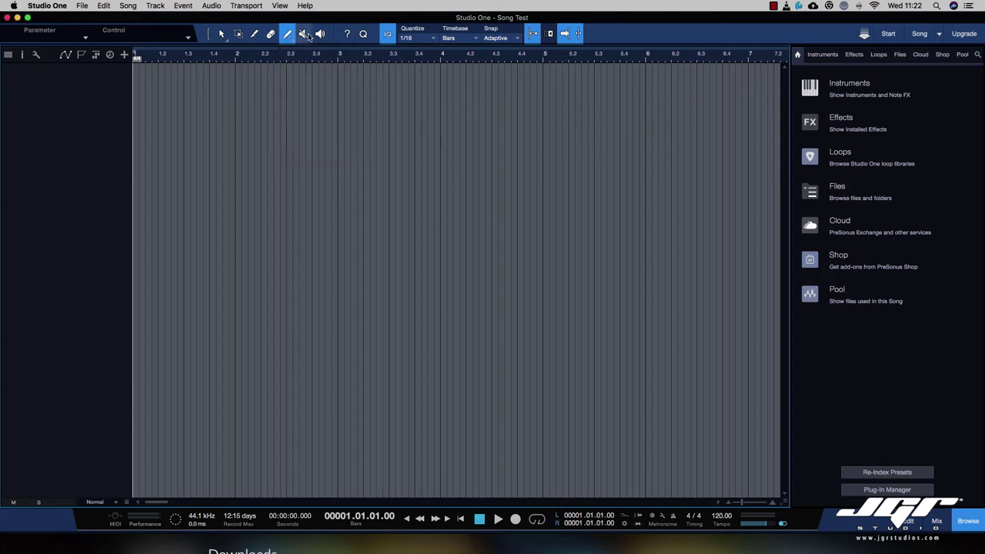
pyautogui.click(308, 36)
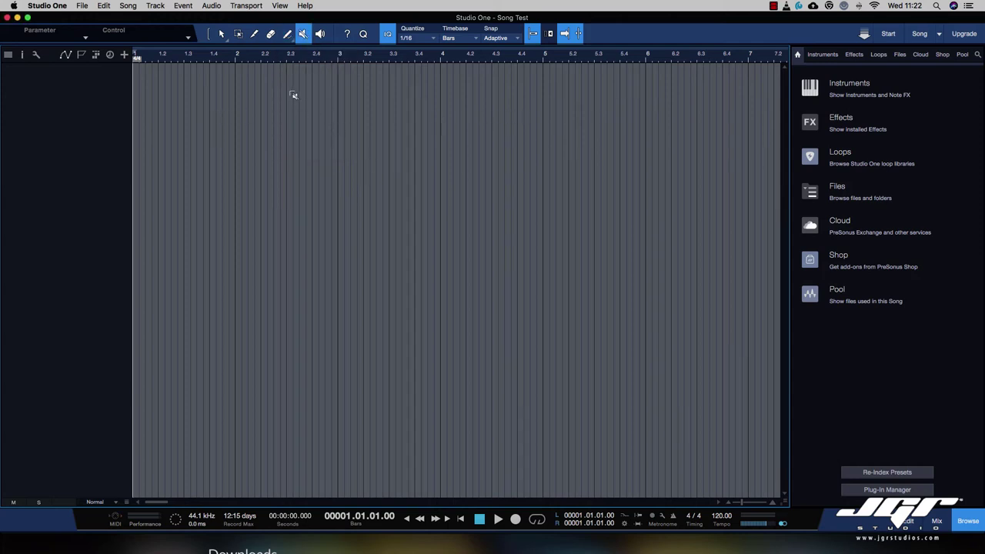
pyautogui.click(321, 36)
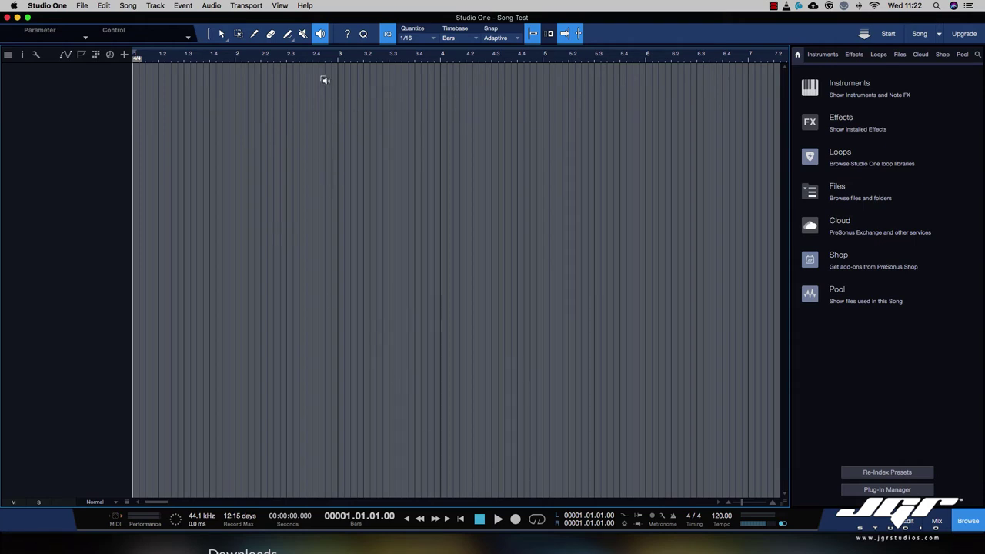
# Look at the context help for the Browser's Pool and at the Quantize settings, closing both views again
pyautogui.click(346, 36)
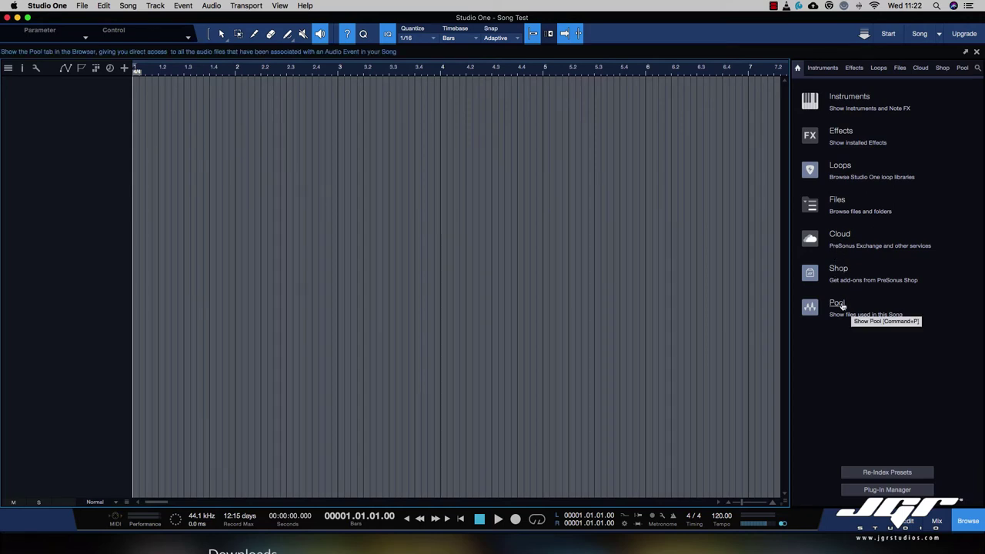
pyautogui.click(364, 36)
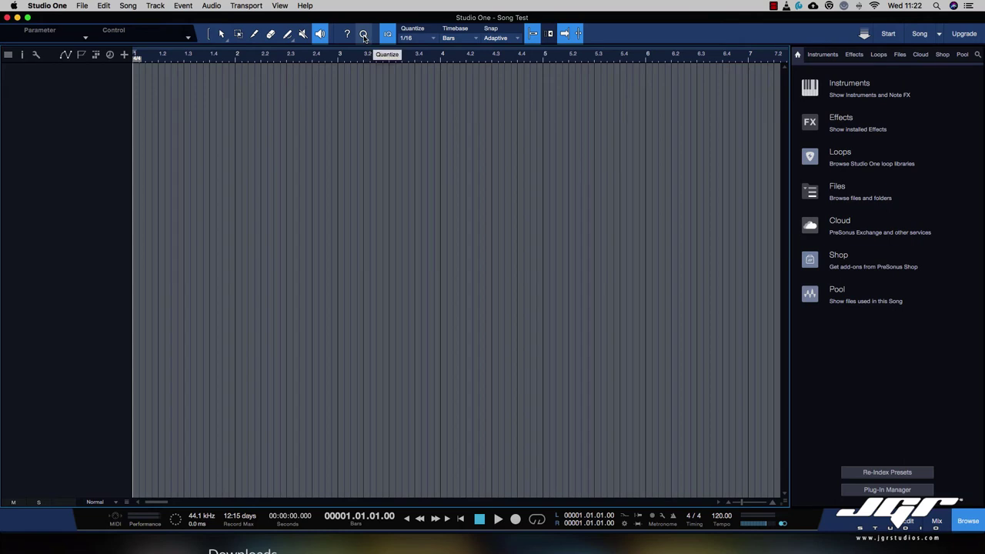
pyautogui.click(364, 35)
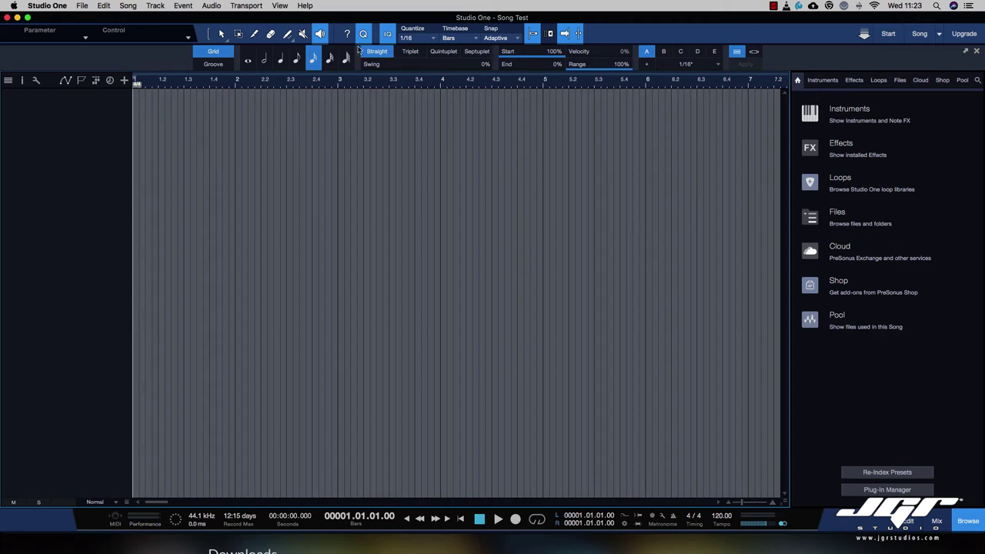
pyautogui.click(387, 34)
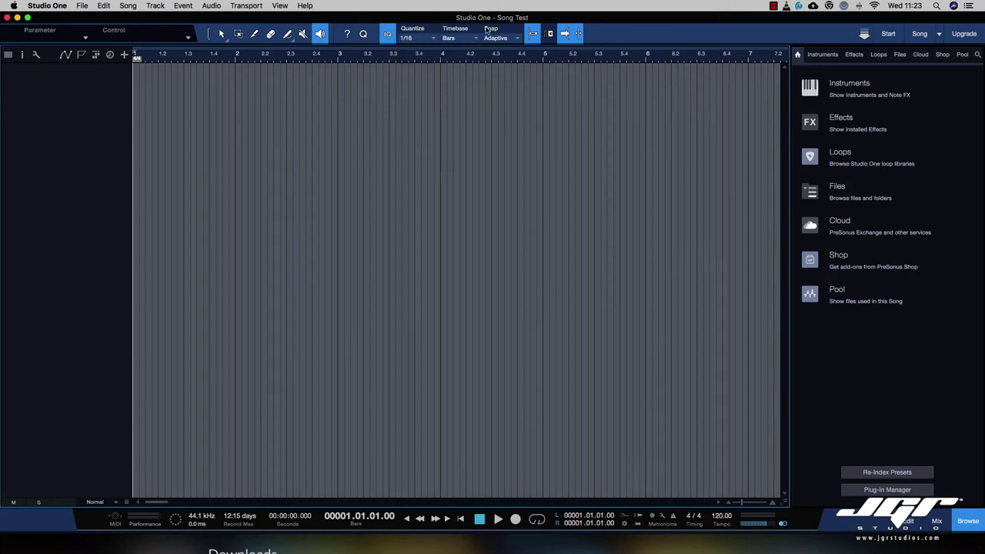
# Review the available Quantize, Timebase and Snap options without changing them
pyautogui.click(432, 40)
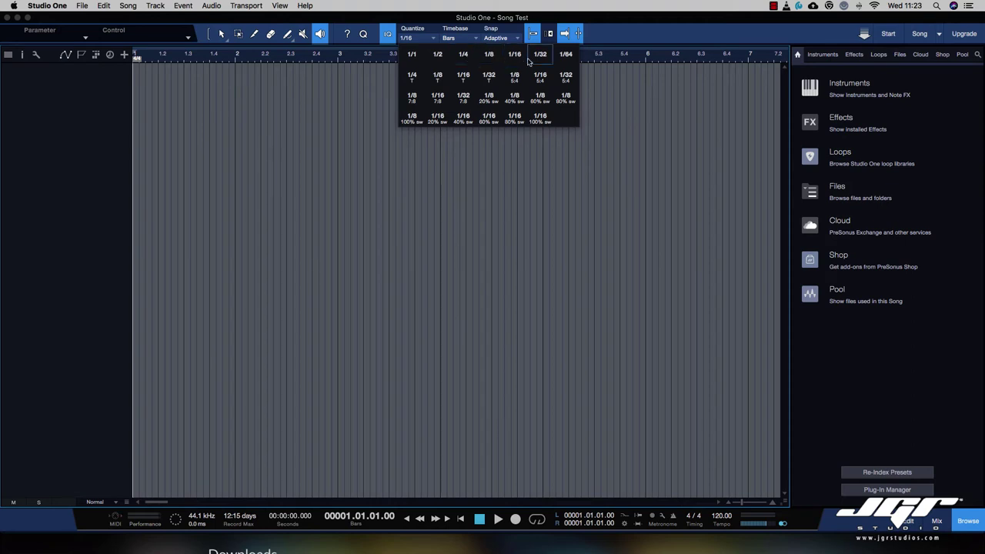
pyautogui.click(472, 39)
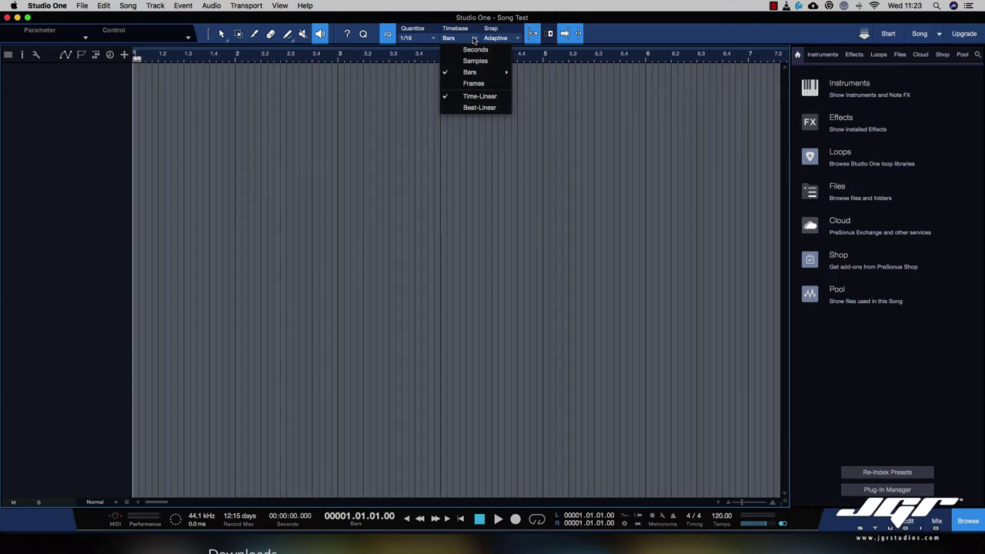
pyautogui.click(490, 23)
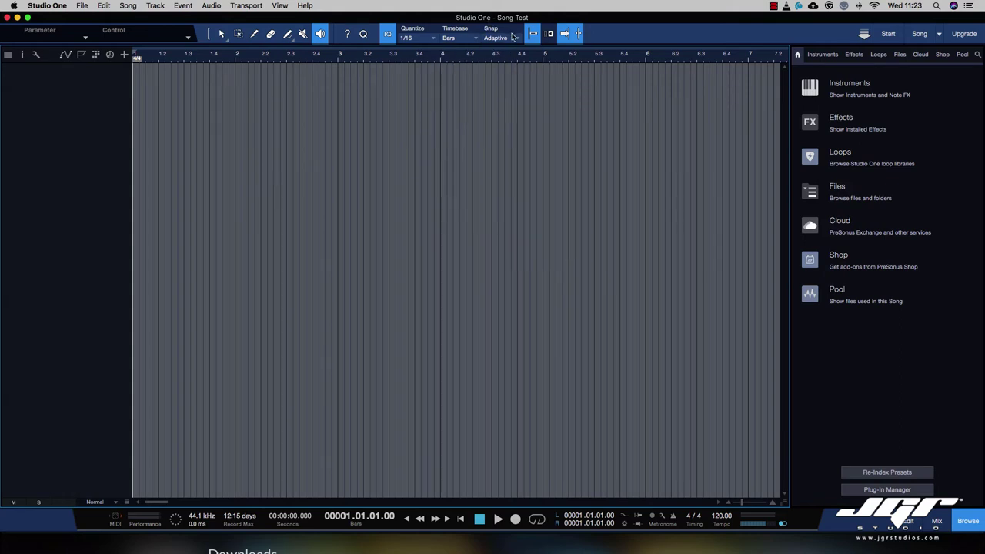
pyautogui.click(520, 39)
pyautogui.click(521, 39)
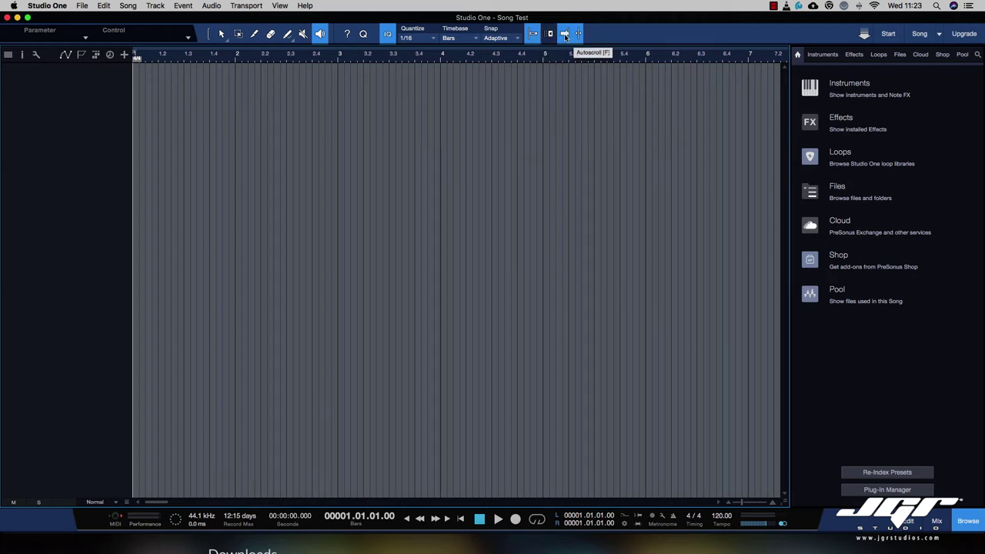
pyautogui.press('space')
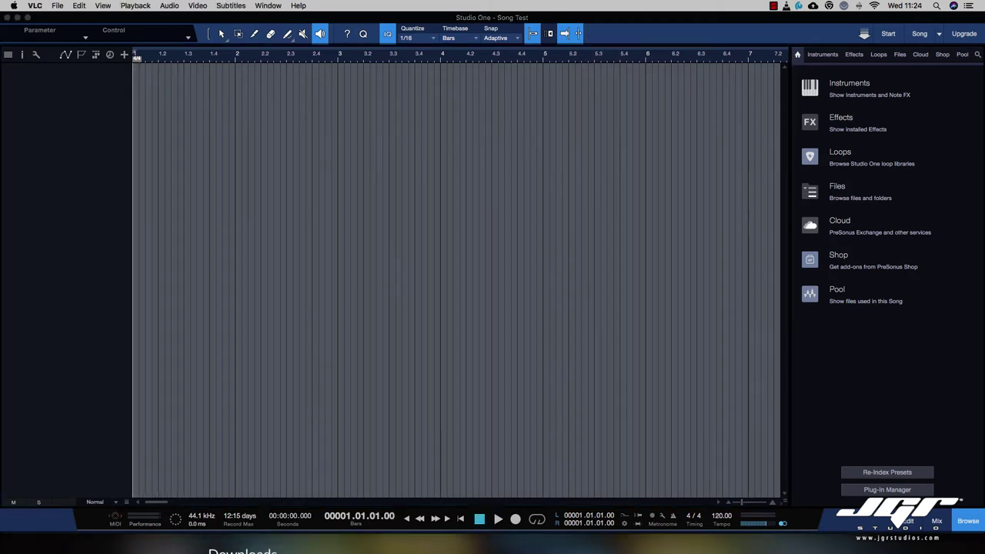
pyautogui.click(702, 245)
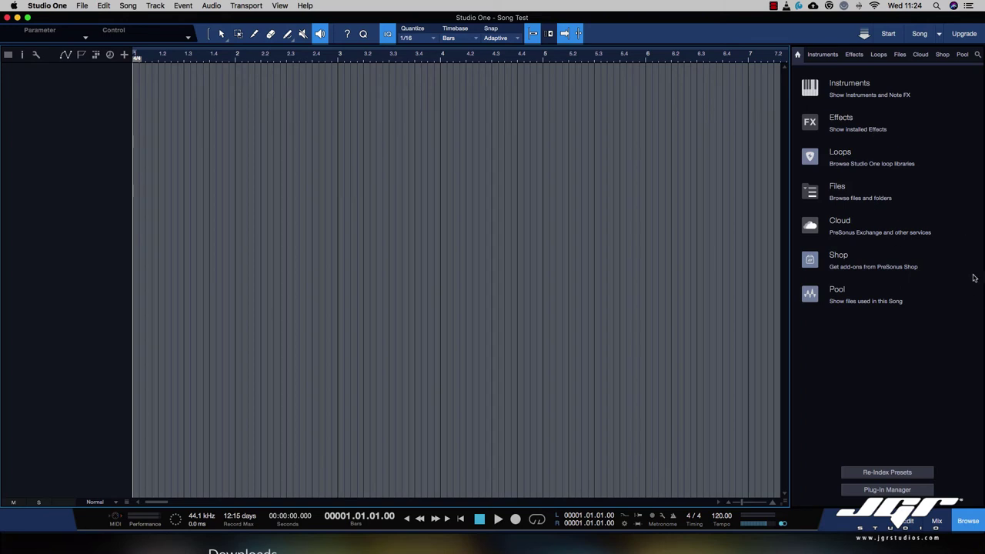
# Look through the Browser's Instruments, Effects, Loops, Files, Cloud, Shop and Pool sections in turn
pyautogui.click(849, 84)
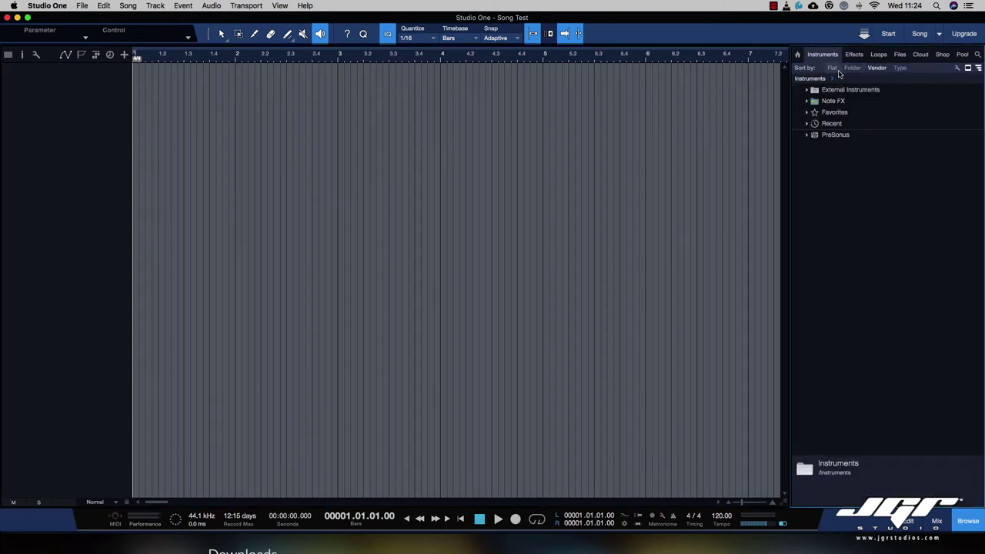
pyautogui.click(852, 56)
pyautogui.click(880, 55)
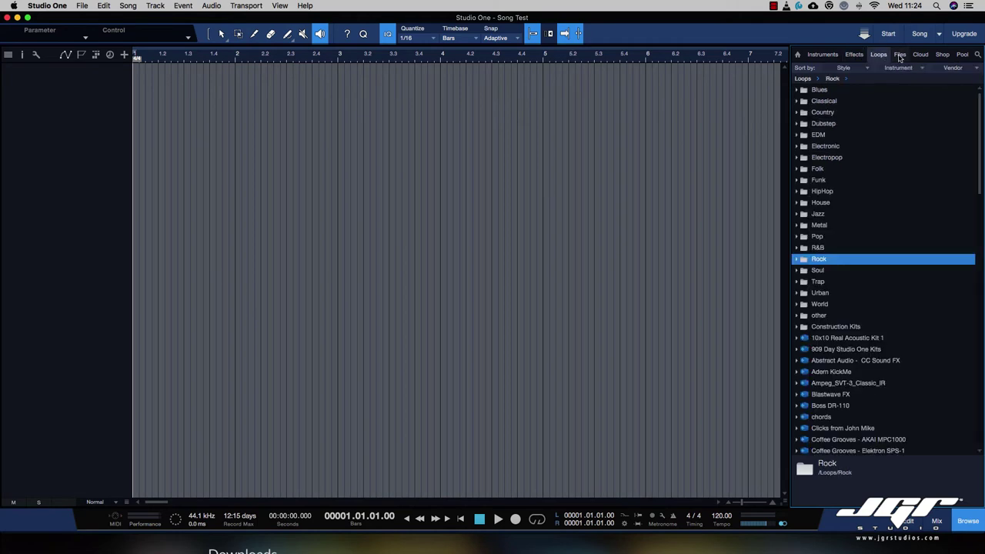
pyautogui.click(900, 55)
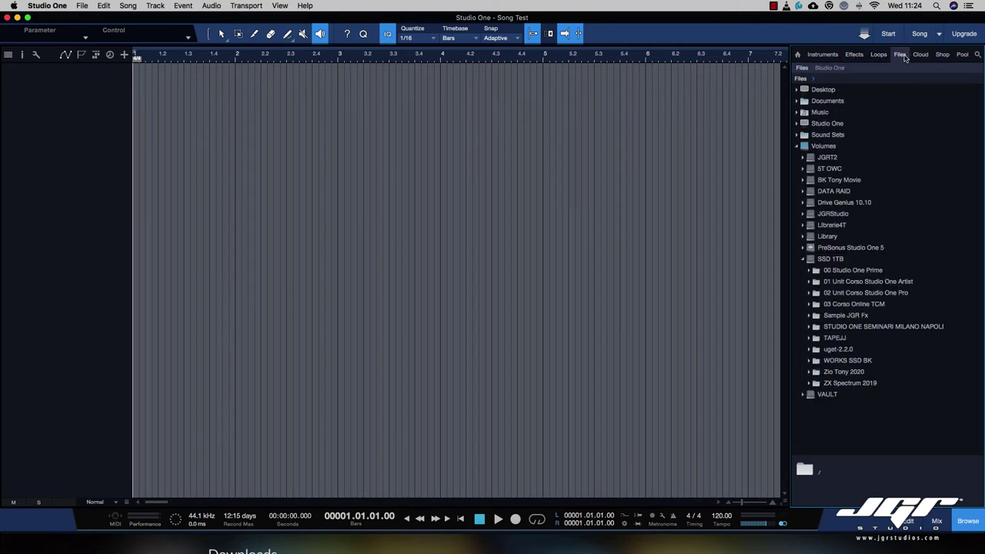
pyautogui.click(923, 56)
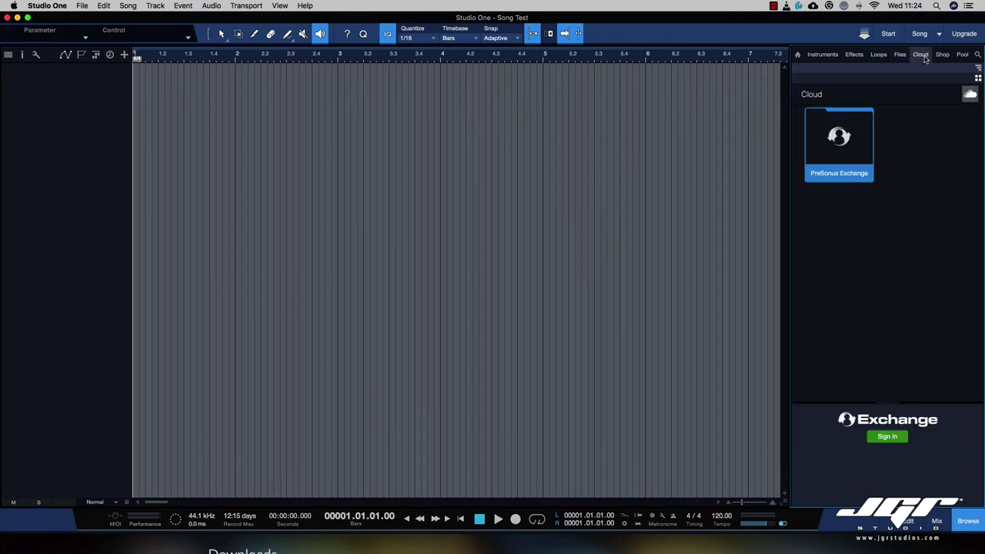
pyautogui.click(942, 56)
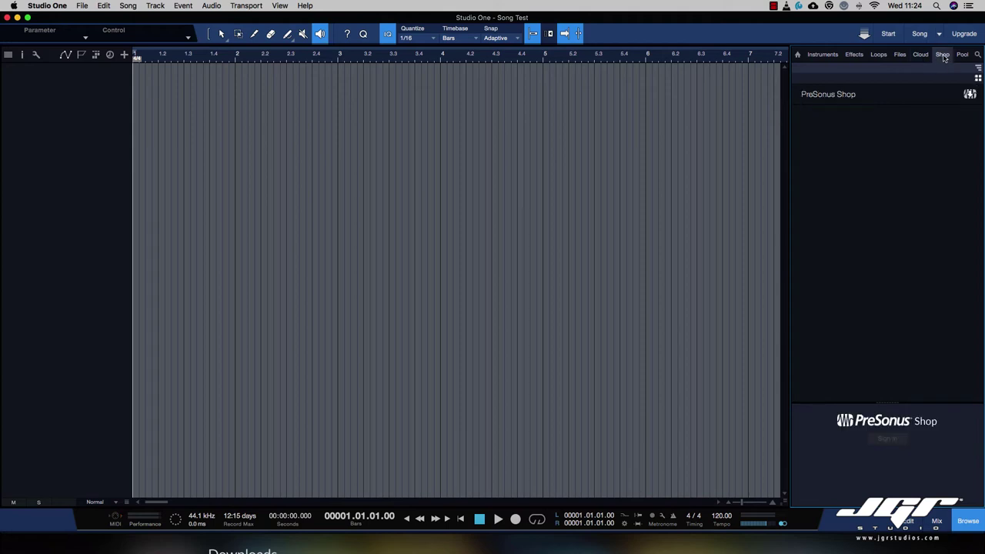
pyautogui.click(962, 56)
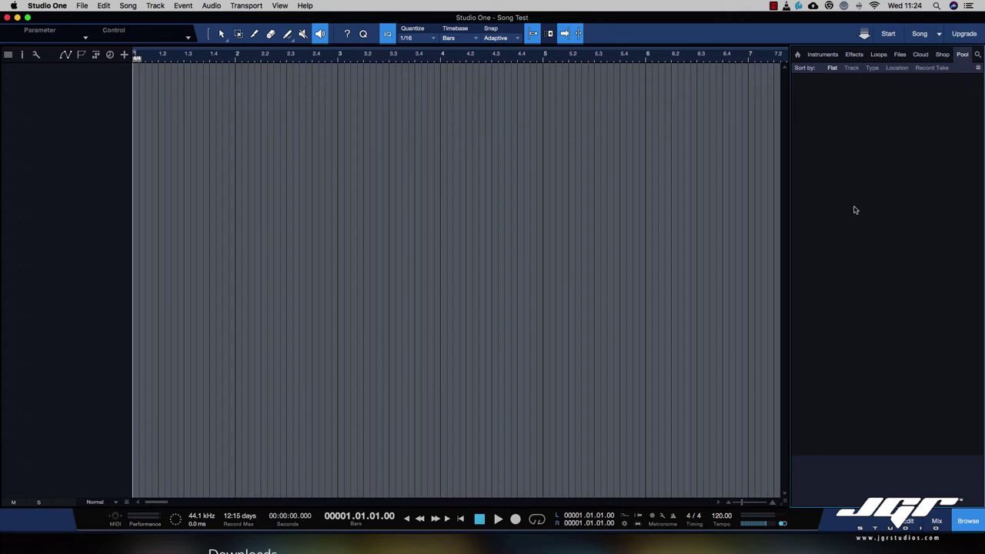
# Examine the Presence presets among the PreSonus instruments, including the Artist Instruments folder, and collapse them again
pyautogui.click(823, 56)
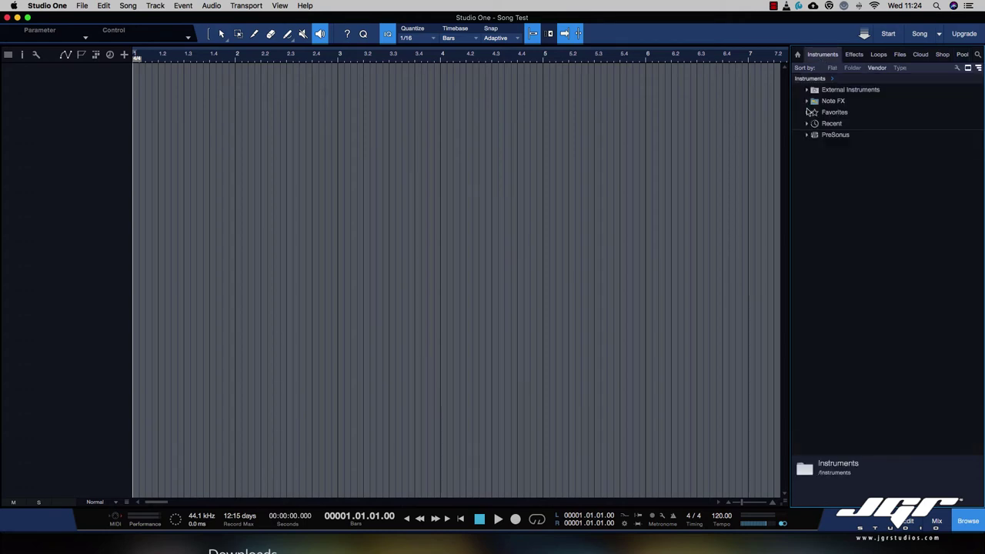
pyautogui.click(806, 134)
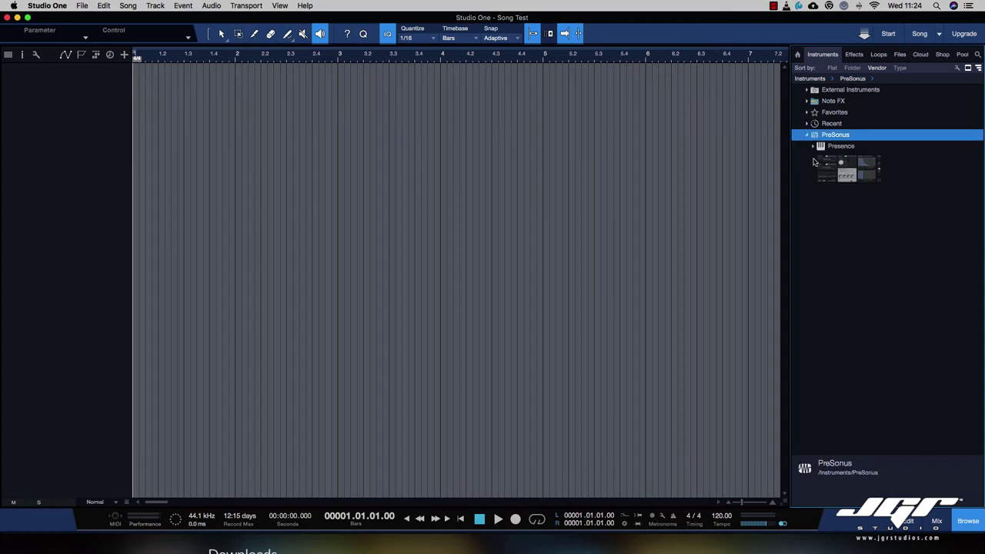
pyautogui.doubleClick(840, 174)
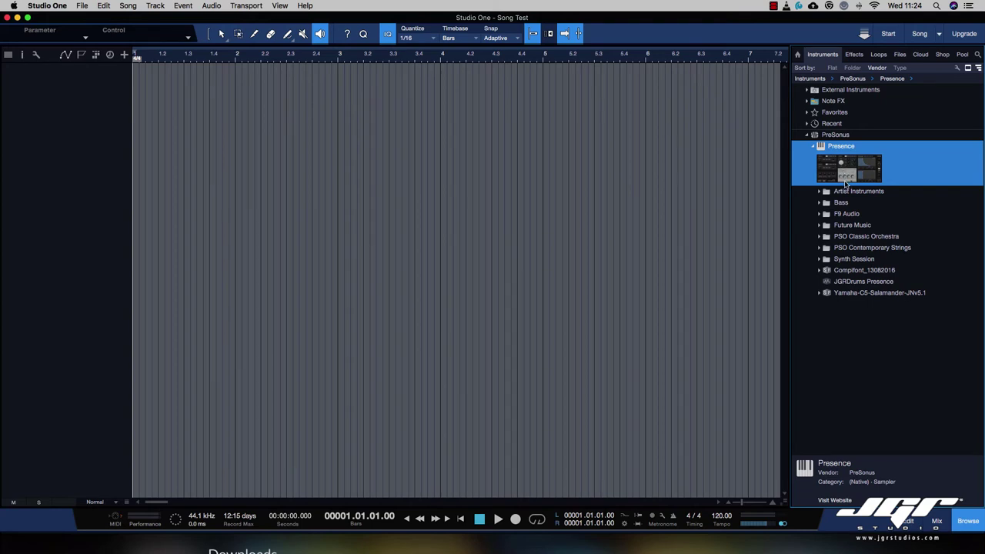
pyautogui.click(818, 193)
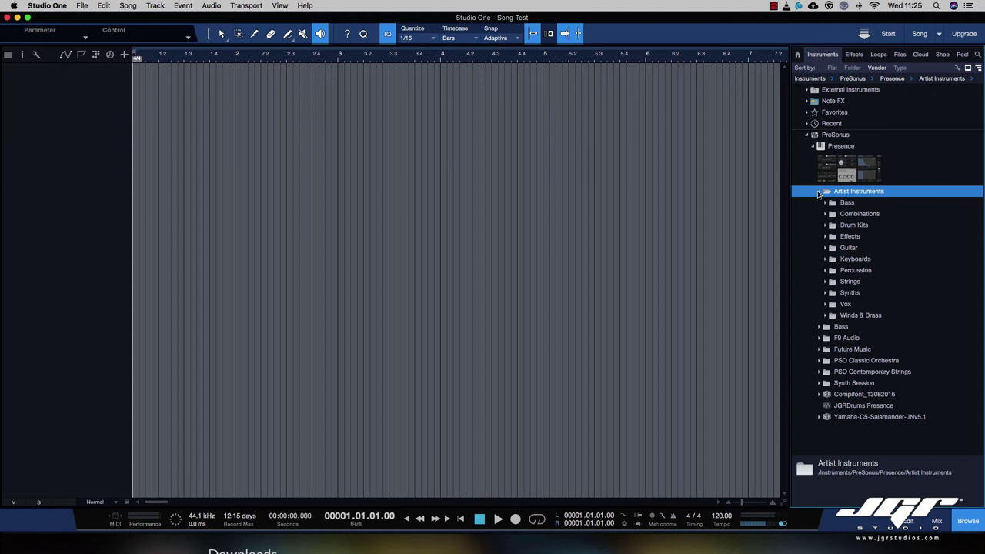
pyautogui.click(818, 192)
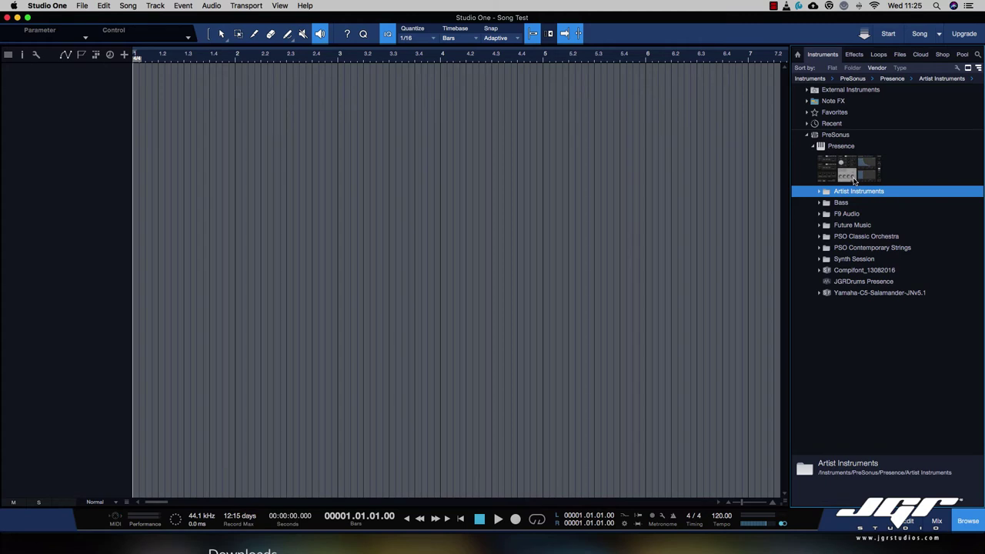
pyautogui.doubleClick(854, 180)
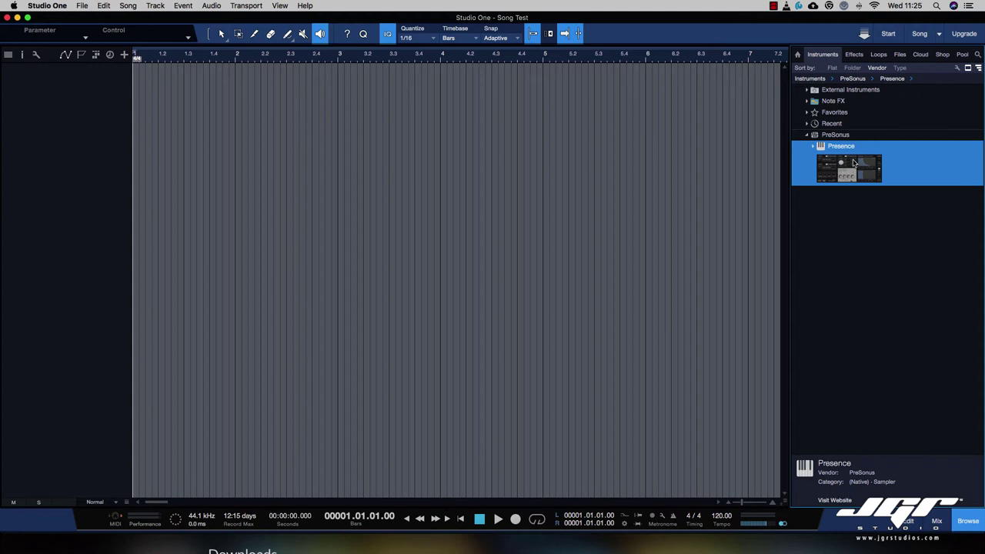
# Expand the PreSonus folder in the Browser's Effects and look through the included plug-ins
pyautogui.click(856, 55)
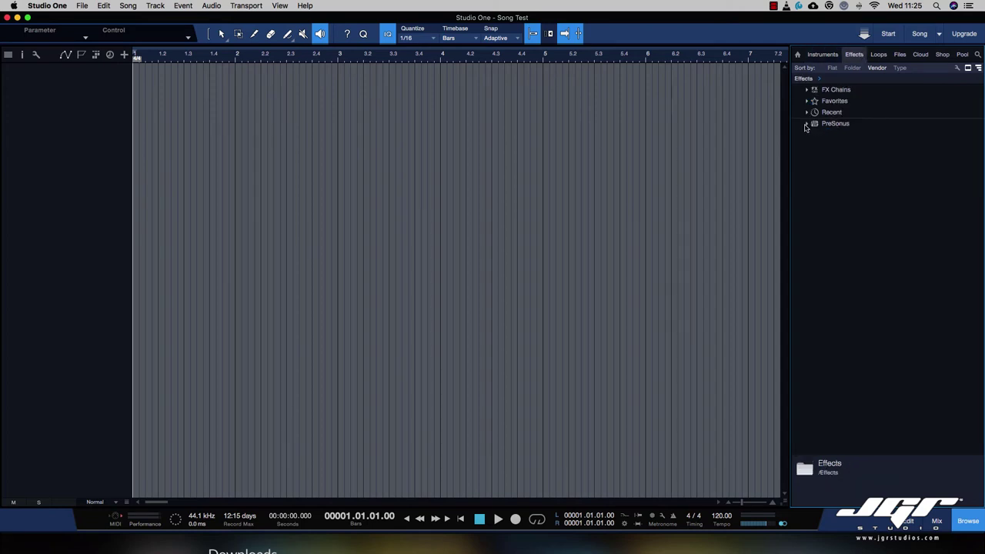
pyautogui.click(805, 127)
pyautogui.scroll(-5, 844, 165)
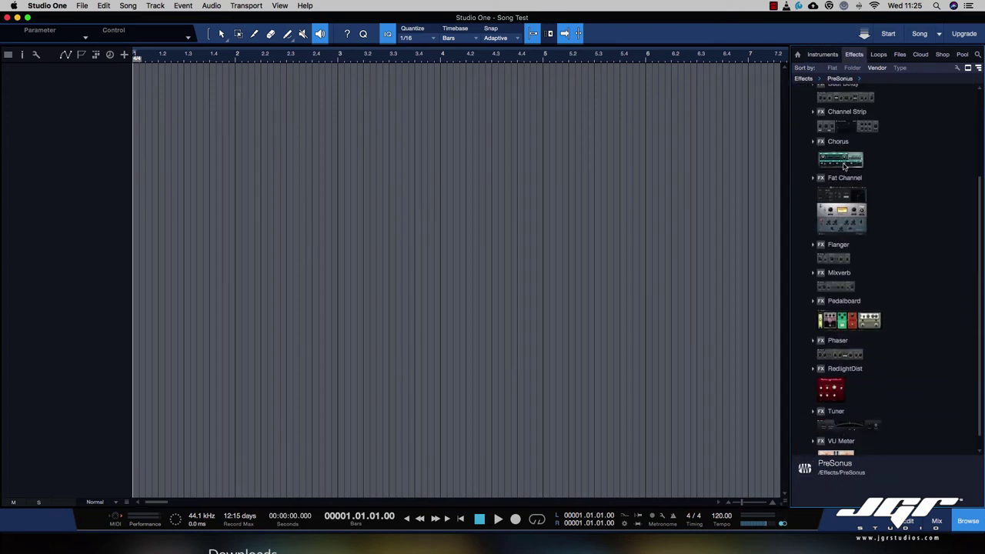
pyautogui.scroll(-1, 844, 165)
pyautogui.scroll(5, 844, 165)
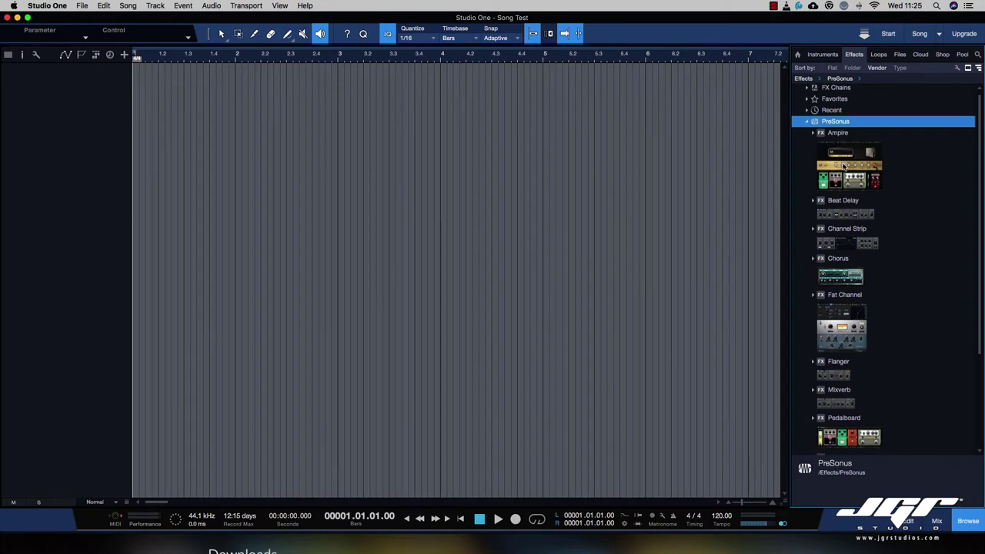
pyautogui.scroll(-2, 844, 166)
pyautogui.scroll(-4, 845, 165)
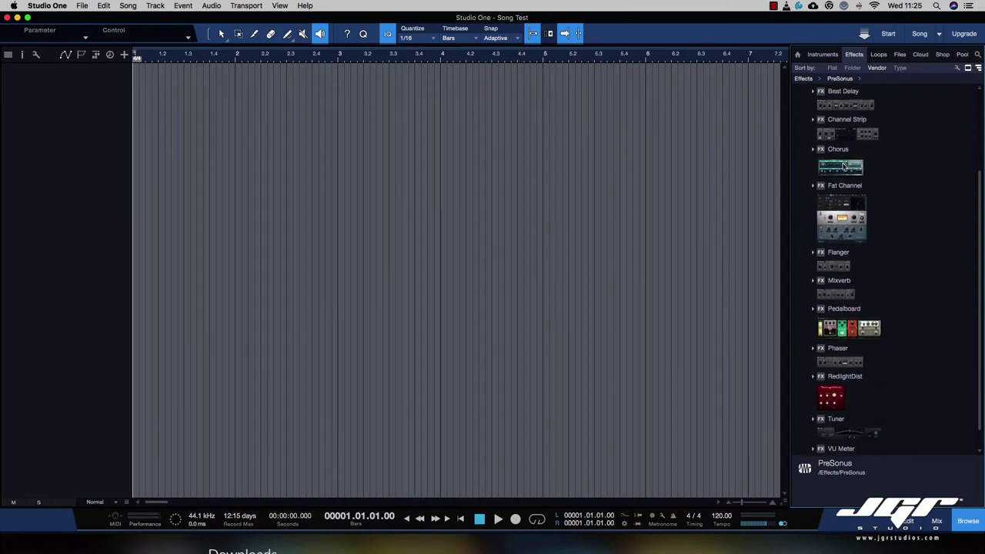
# Look at the Fat Channel preset folders, collapse them and scan the PreSonus effects list again
pyautogui.click(843, 200)
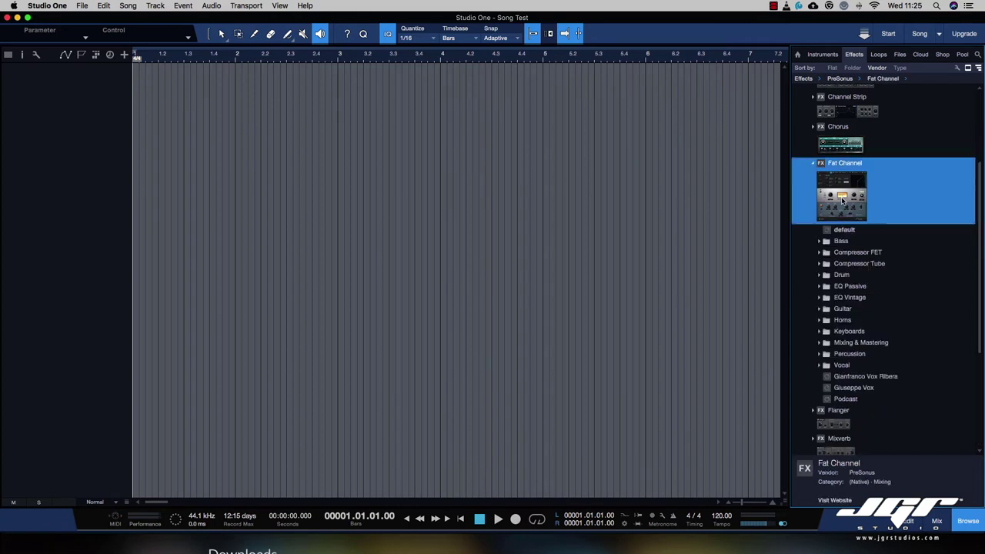
pyautogui.click(842, 198)
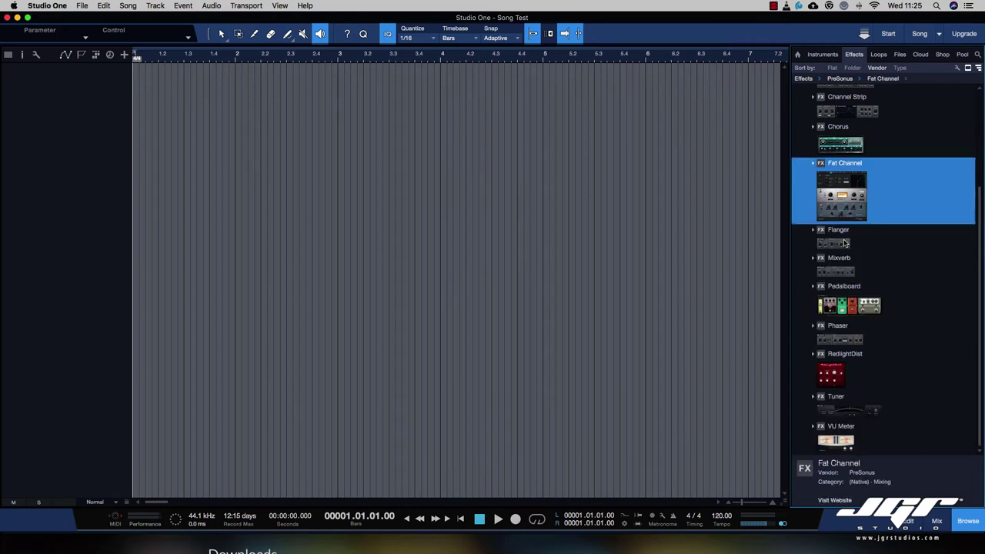
pyautogui.scroll(6, 843, 355)
pyautogui.scroll(-6, 843, 355)
pyautogui.scroll(4, 843, 355)
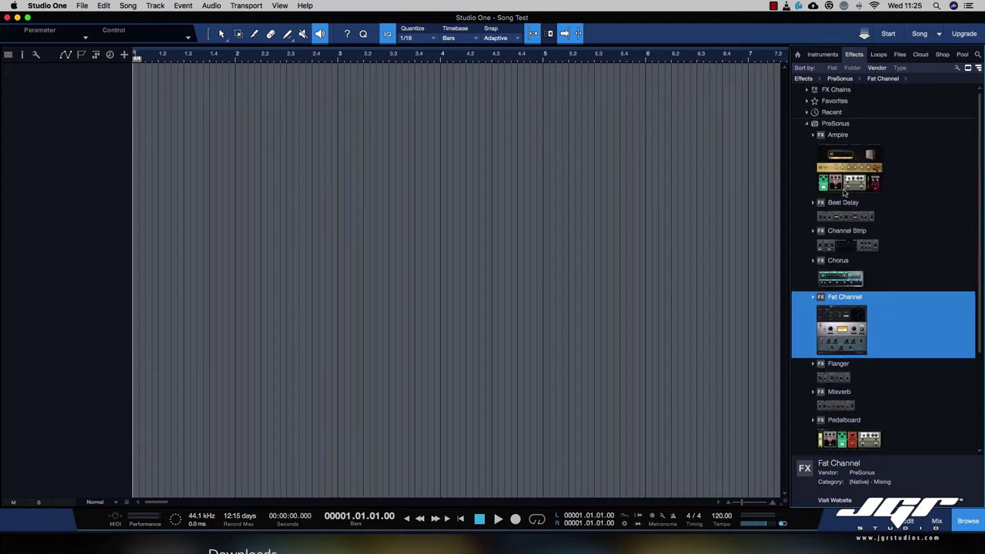
# Select the Ampire, VU Meter and Tuner effects in turn to view their plug-in details
pyautogui.click(844, 191)
pyautogui.click(832, 170)
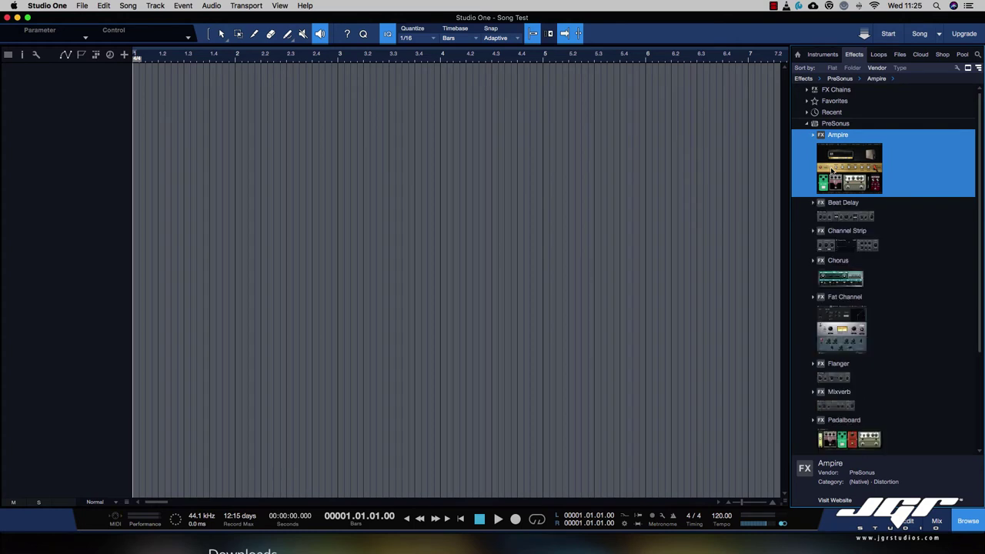
pyautogui.scroll(-4, 837, 231)
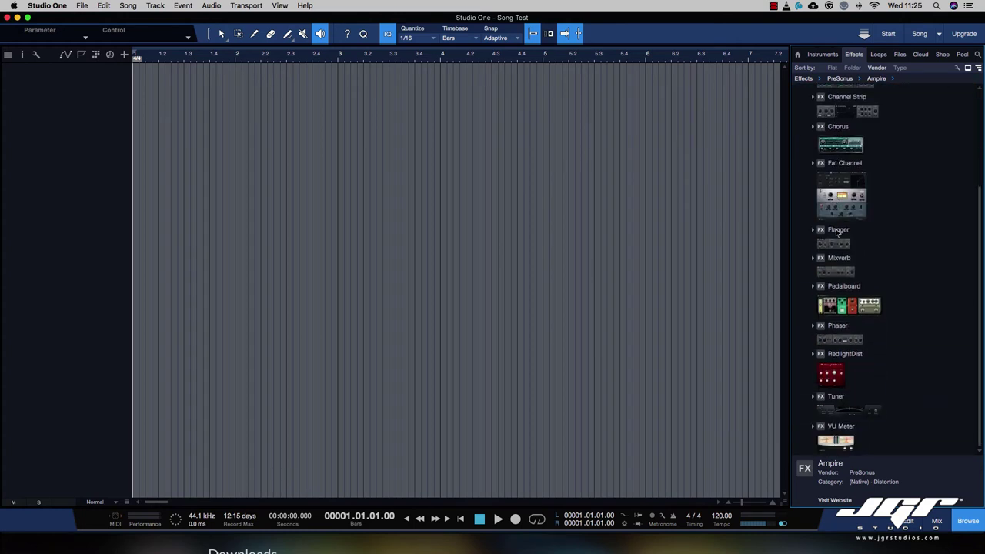
pyautogui.click(862, 431)
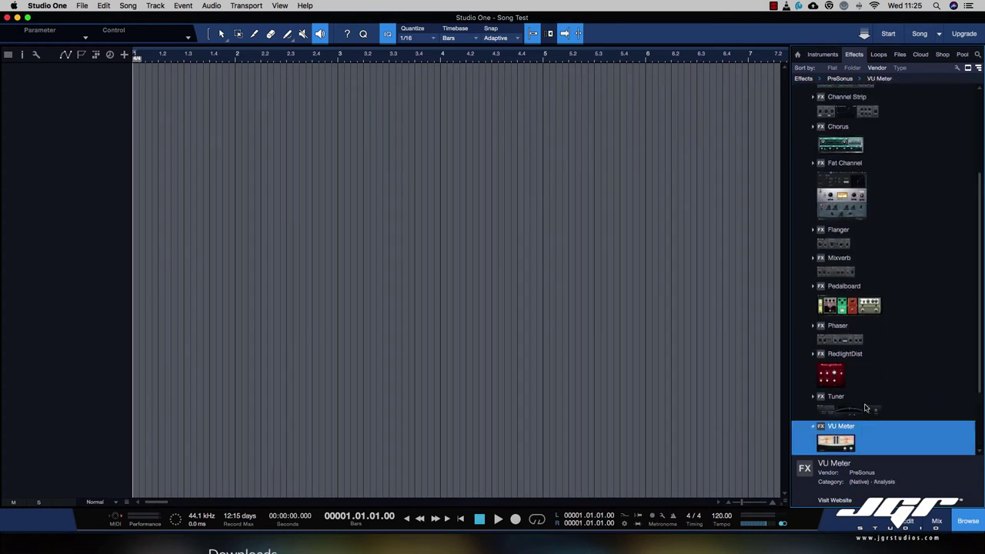
pyautogui.click(865, 408)
pyautogui.scroll(4, 877, 254)
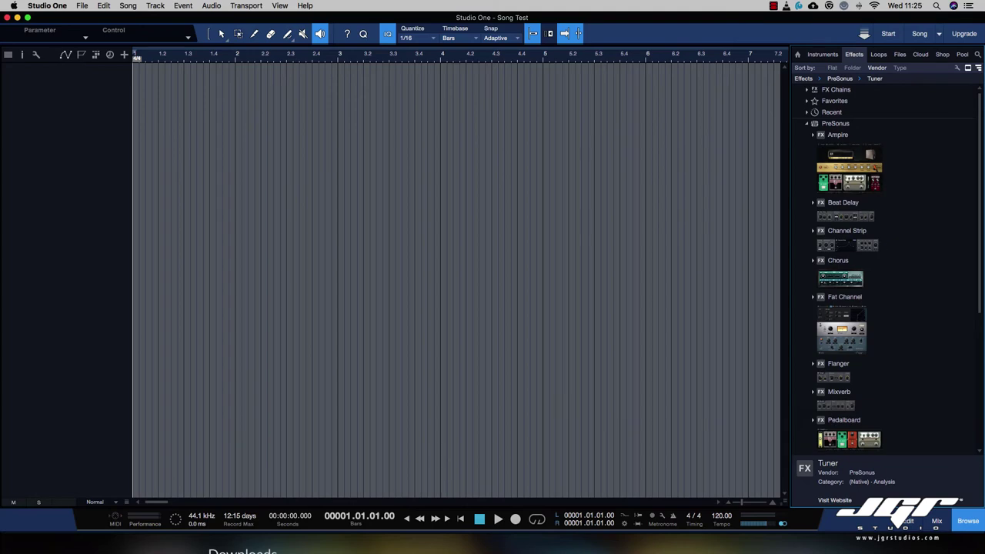
# Look through the Loops library, examining the E-Instruments loops under Blues > Bass, and collapse the Bass folder
pyautogui.click(880, 56)
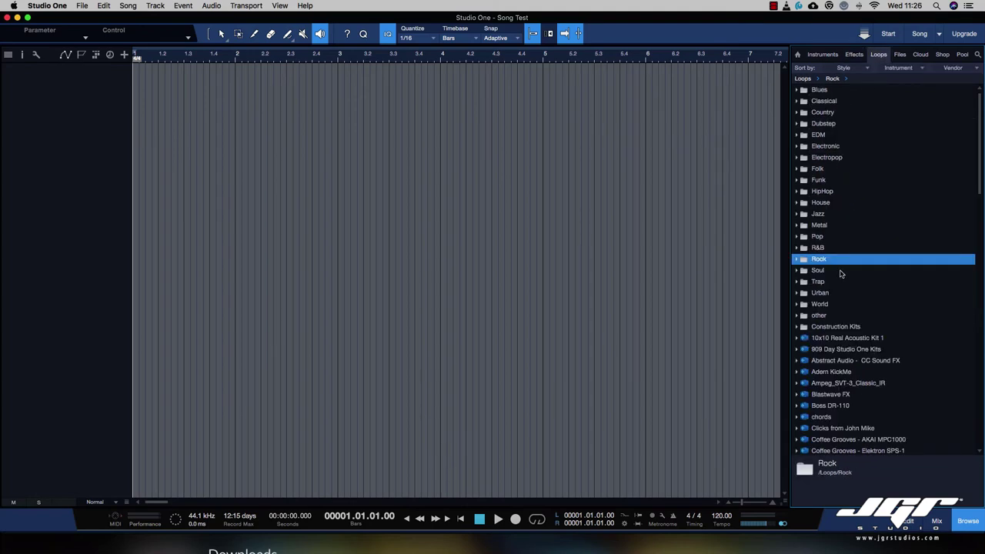
pyautogui.scroll(-15, 839, 274)
pyautogui.scroll(15, 837, 274)
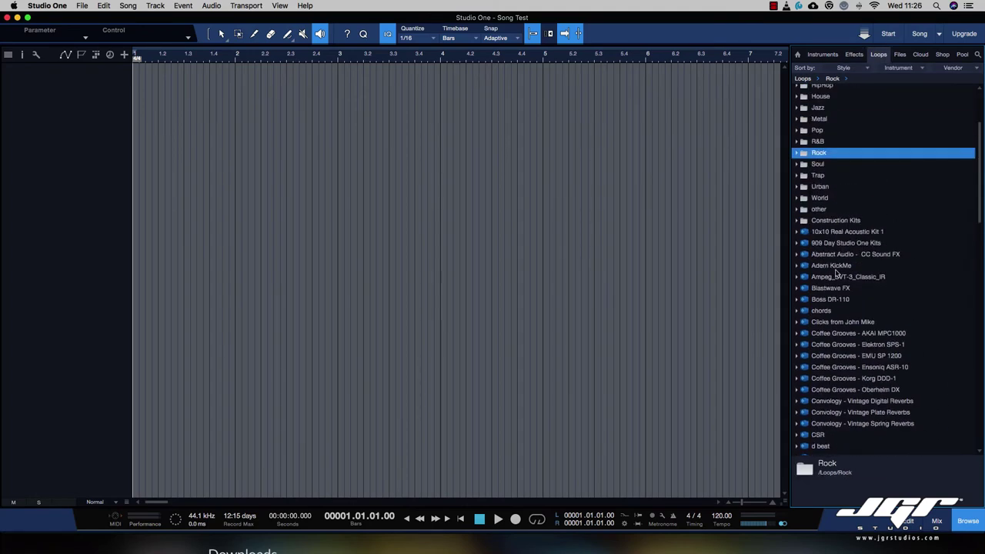
pyautogui.click(797, 90)
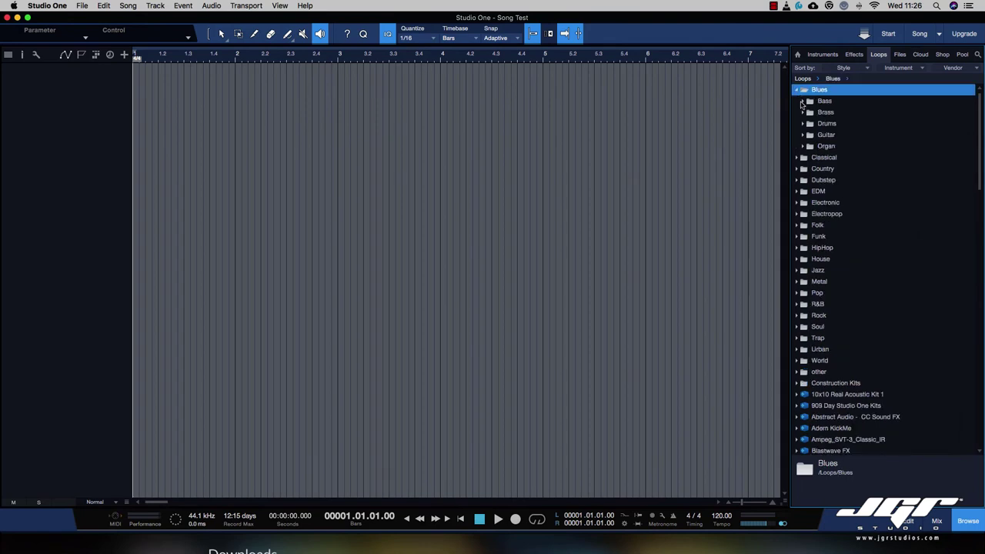
pyautogui.click(802, 101)
pyautogui.click(809, 112)
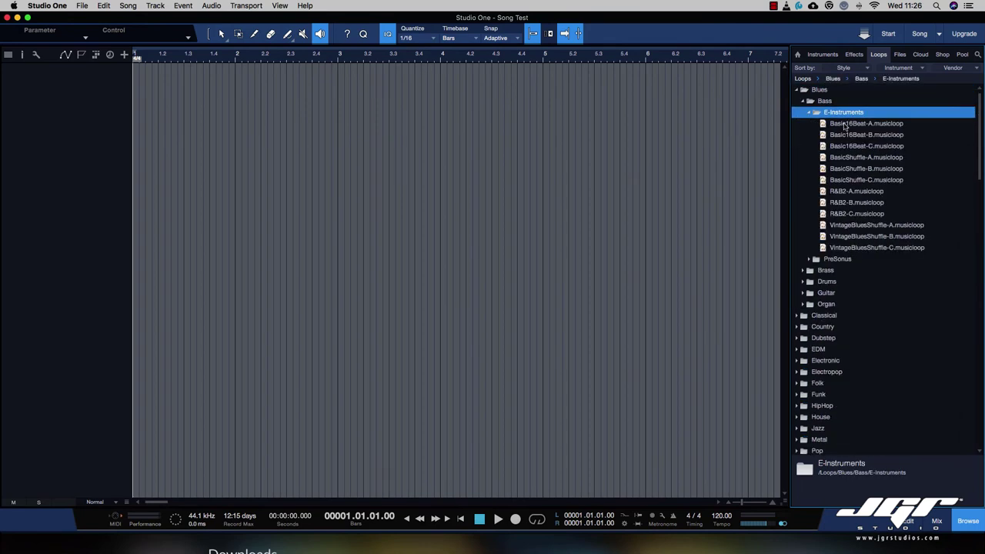
pyautogui.click(804, 103)
# Check the Browser's Files locations, and examine the content categories of PreSonus Exchange in the Cloud, selecting Soundsets
pyautogui.click(899, 55)
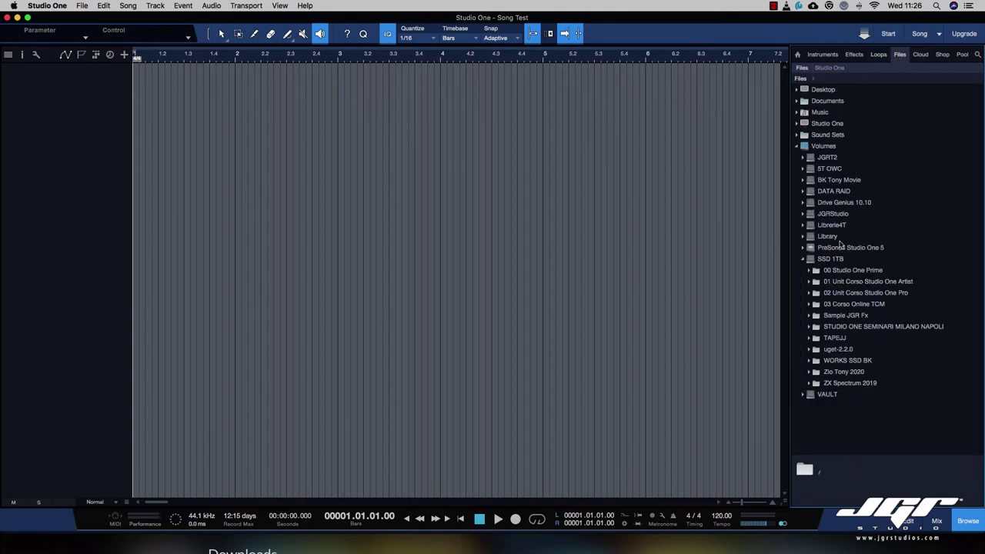
pyautogui.click(922, 55)
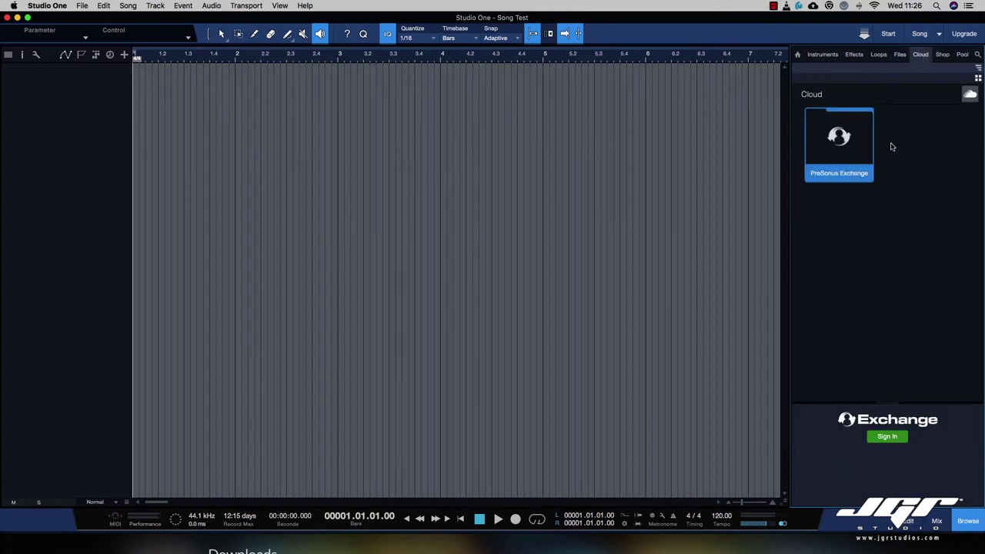
pyautogui.doubleClick(850, 177)
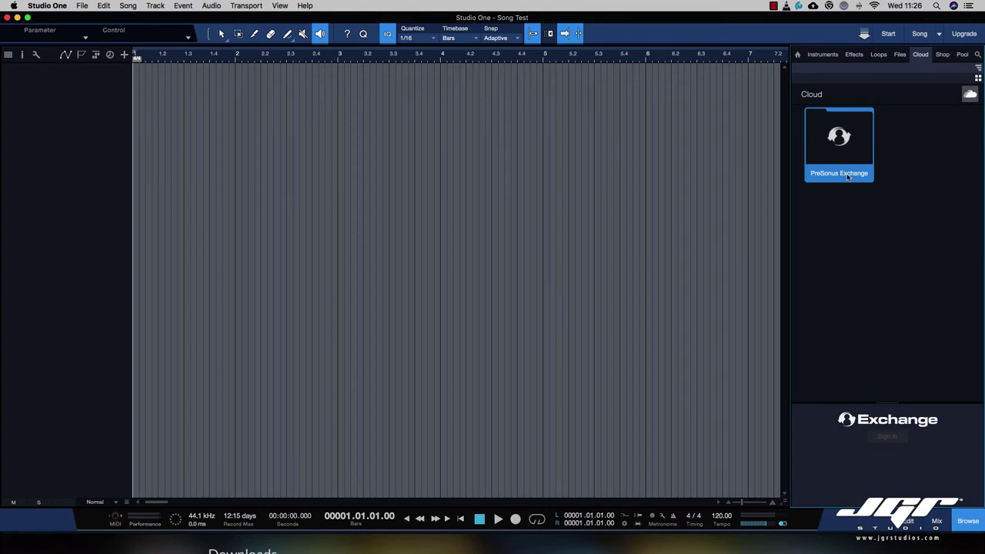
pyautogui.doubleClick(848, 176)
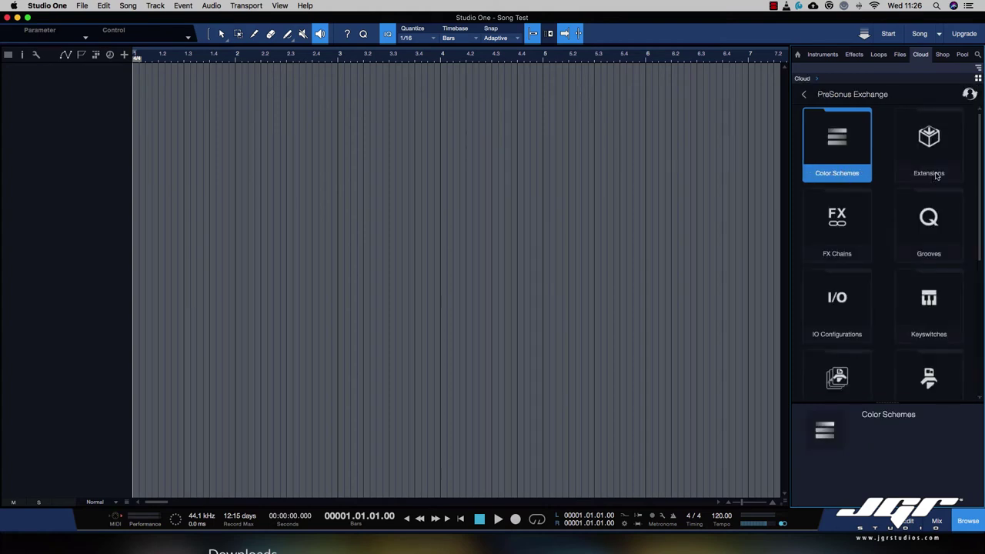
pyautogui.scroll(-2, 931, 179)
pyautogui.scroll(-2, 862, 216)
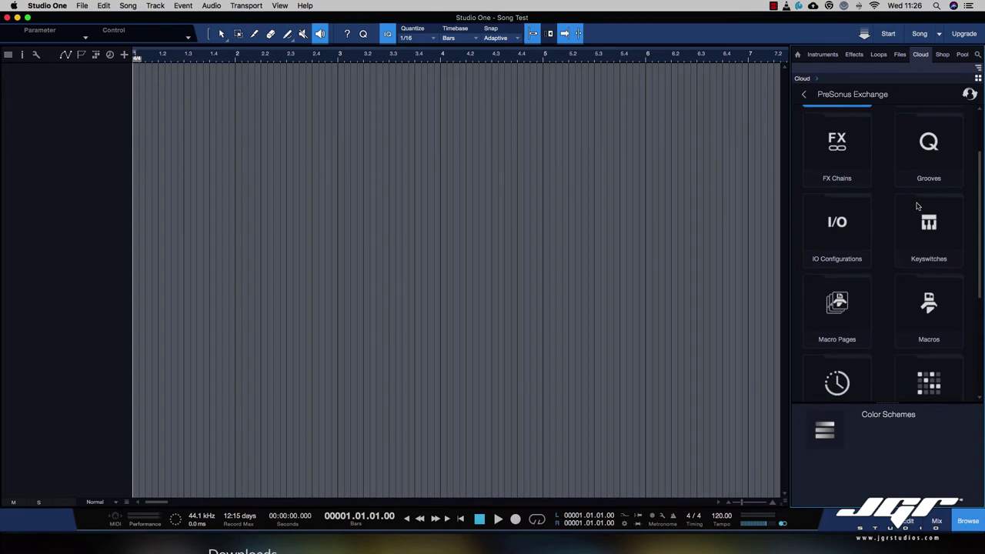
pyautogui.scroll(-4, 908, 204)
pyautogui.scroll(-1, 881, 204)
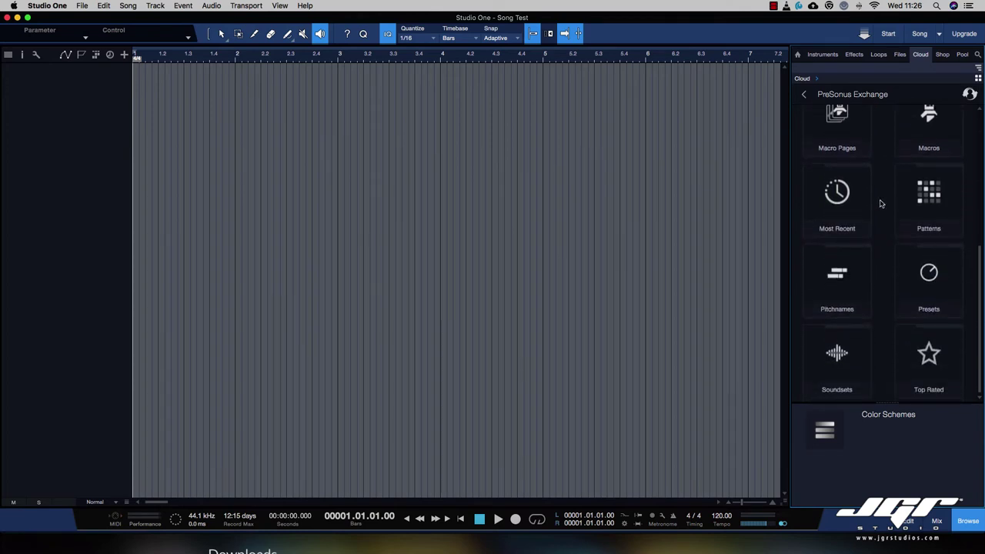
pyautogui.click(842, 350)
pyautogui.scroll(8, 874, 279)
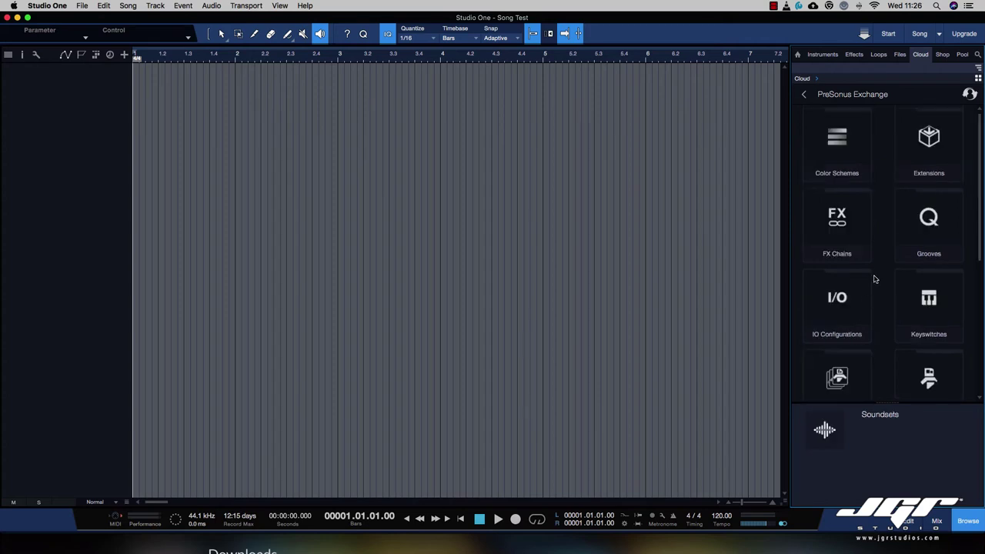
# View the categories of the PreSonus Shop in the Browser, open the FREE category, and return to the song window
pyautogui.click(942, 57)
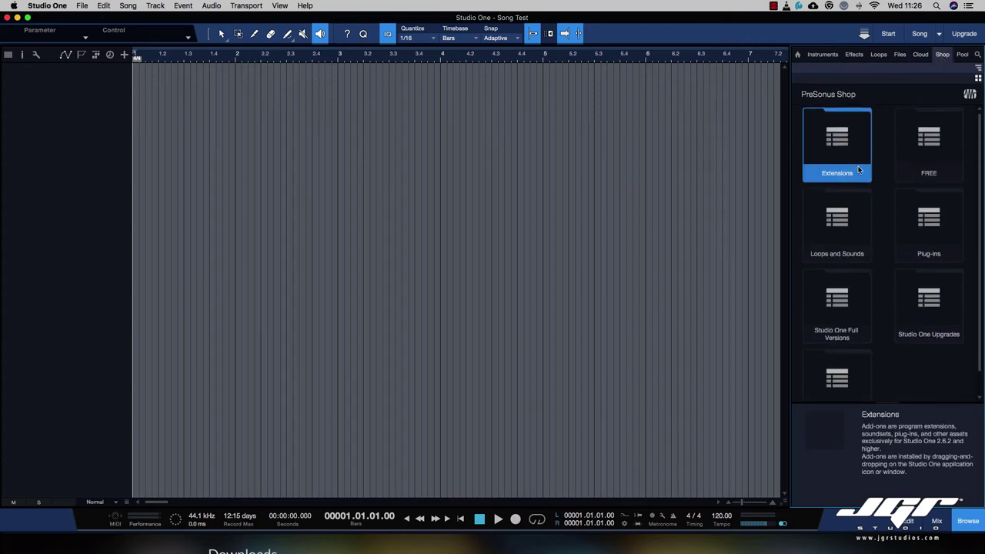
pyautogui.doubleClick(924, 144)
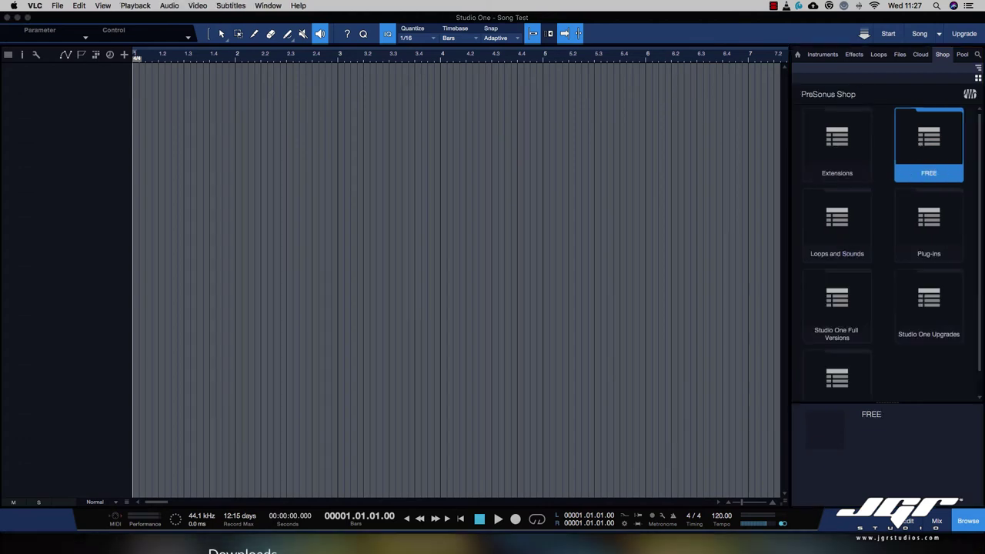
pyautogui.click(692, 181)
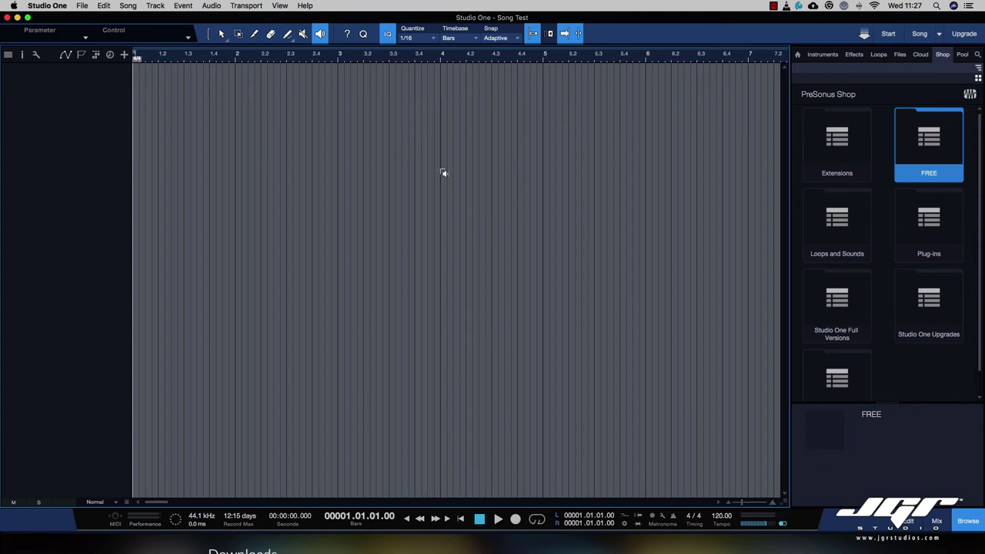
# Show the mix console and open the song's Audio I/O Setup, trying the Analog 1 assignment of the Maselec MLA2 input
pyautogui.click(937, 520)
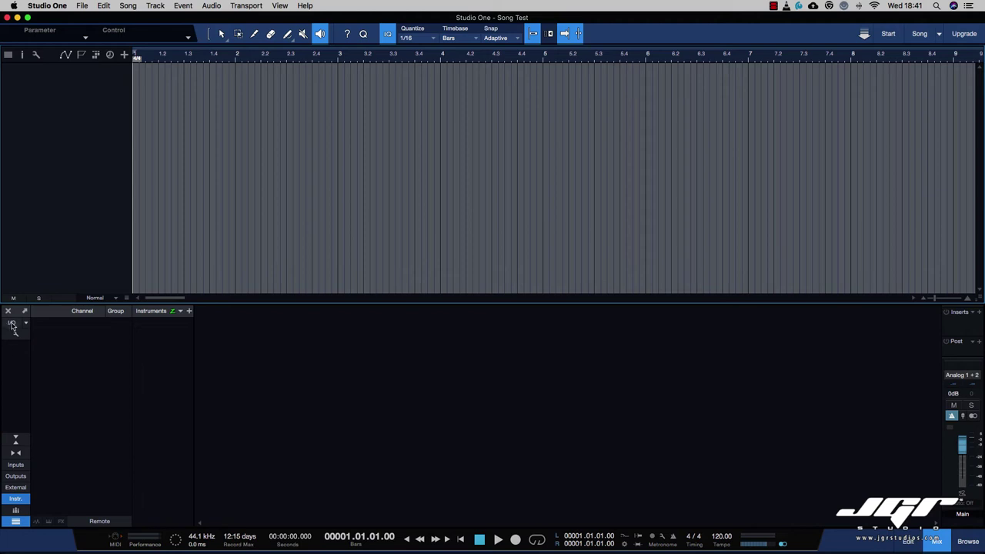
pyautogui.click(936, 542)
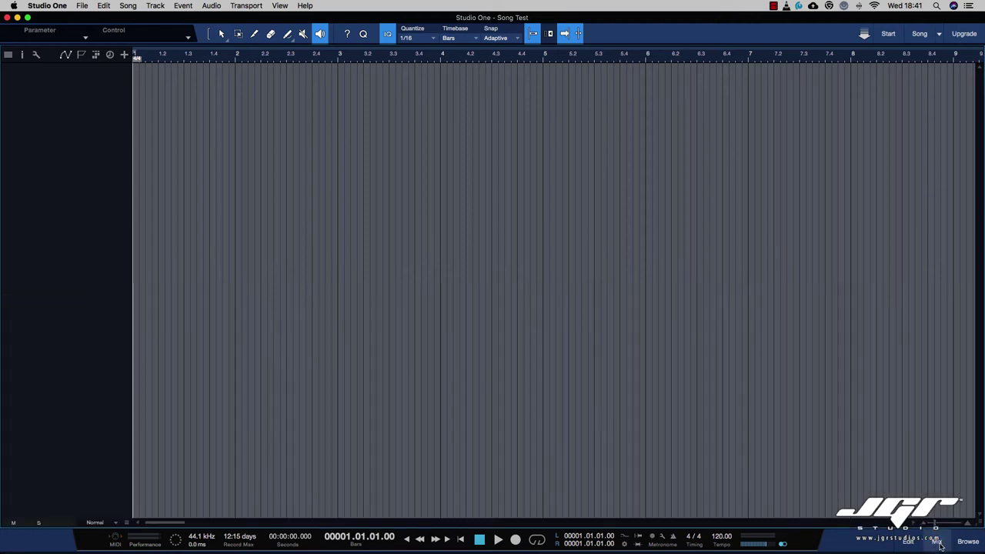
pyautogui.click(936, 542)
pyautogui.click(12, 323)
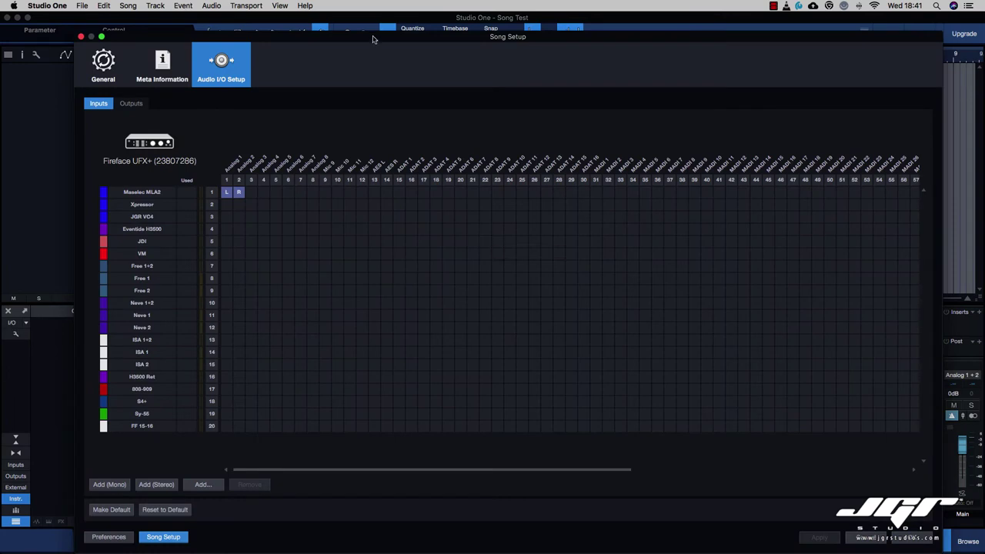
pyautogui.moveTo(373, 39); pyautogui.dragTo(371, 30)
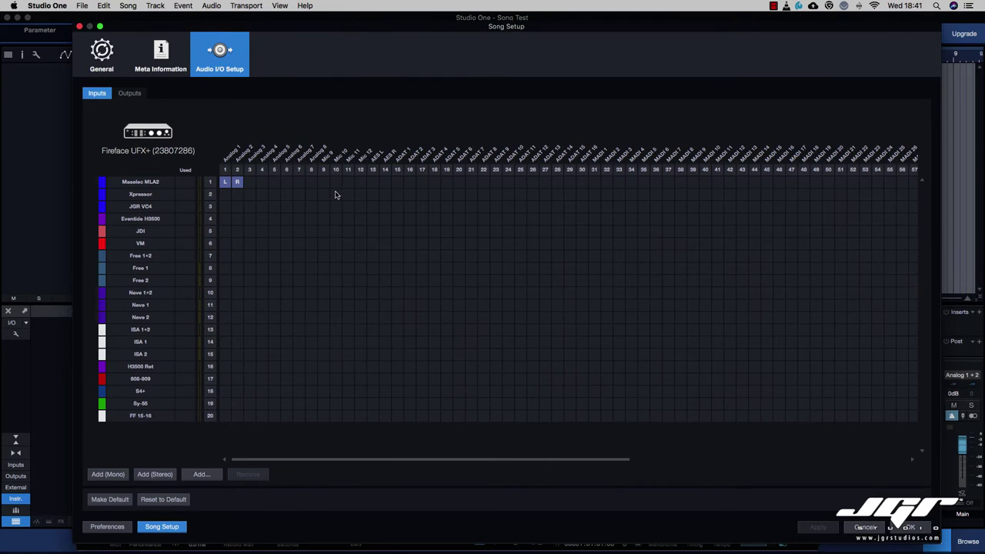
pyautogui.click(226, 186)
pyautogui.click(226, 186)
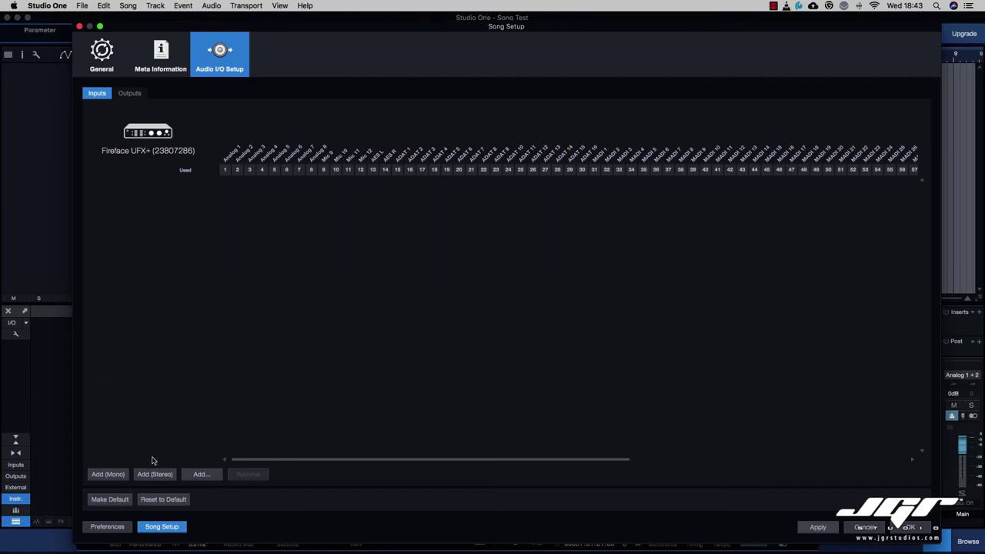
# Add two mono inputs for Analog 1 and Analog 2 in the song's input setup and apply them
pyautogui.click(114, 476)
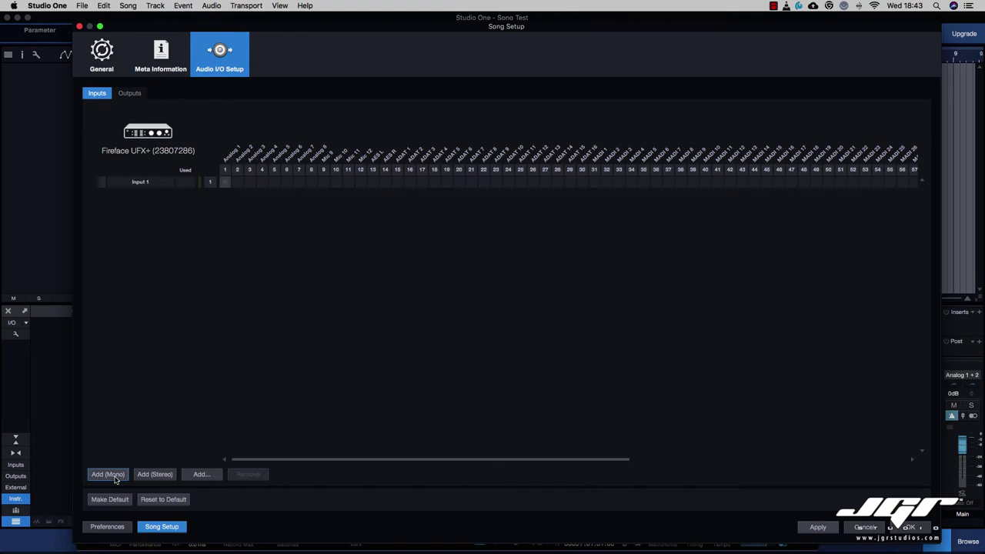
pyautogui.click(114, 476)
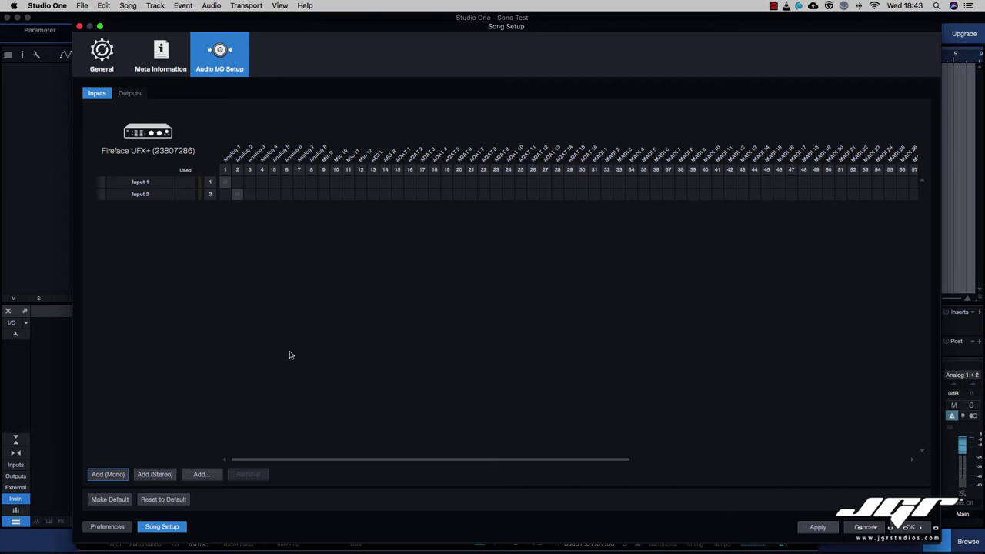
pyautogui.click(822, 528)
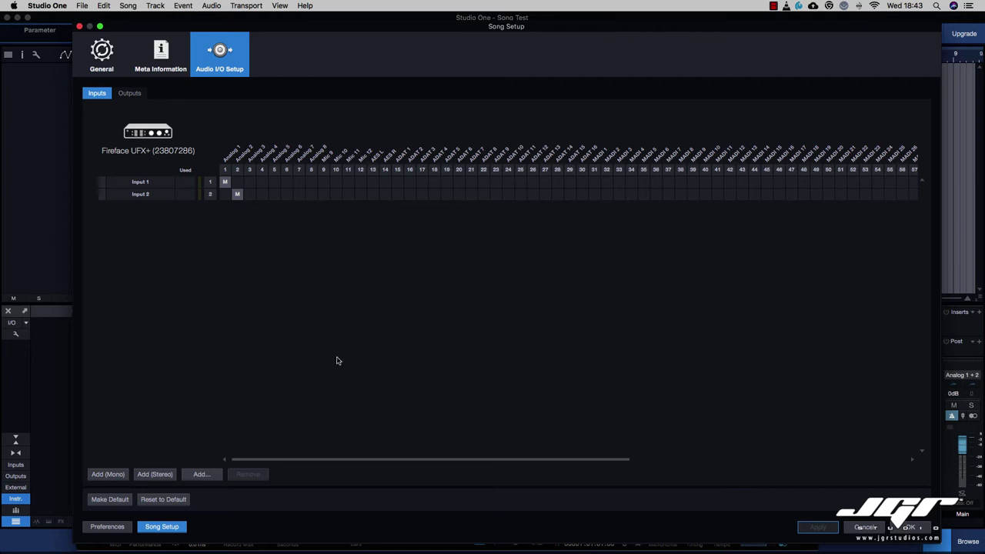
# Add a stereo input on Analog 1 and 2, apply it, and rename it Input 1+2
pyautogui.click(155, 474)
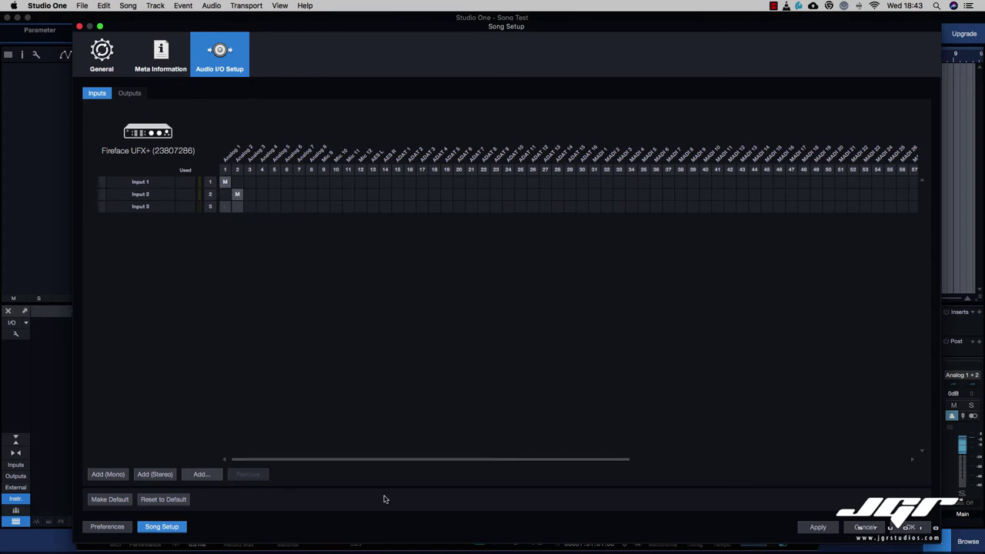
pyautogui.click(818, 527)
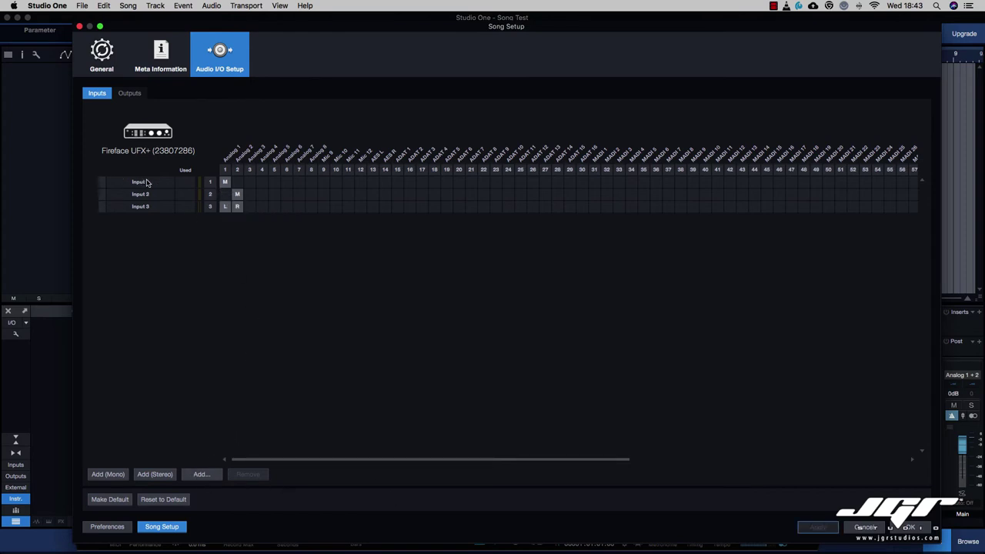
pyautogui.doubleClick(147, 206)
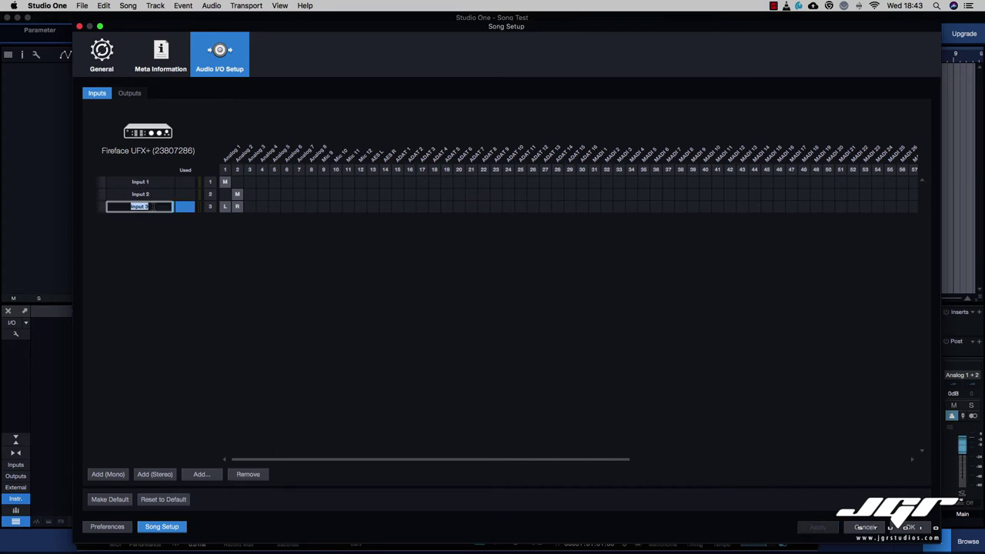
pyautogui.write('Input 1+2')
pyautogui.press('Return')
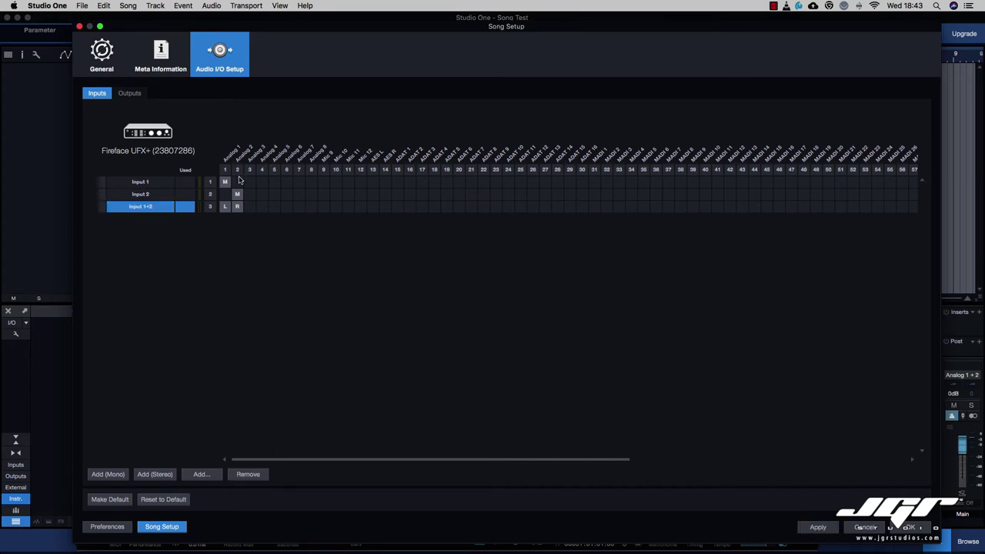
# Assign the Main output to Analog 1 and 2 in the output setup and apply the change
pyautogui.click(134, 93)
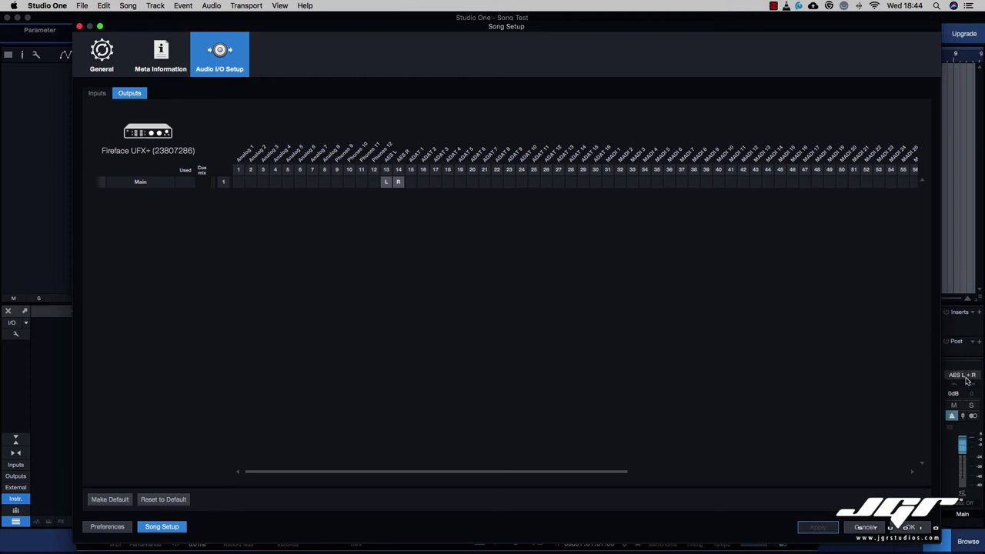
pyautogui.click(238, 181)
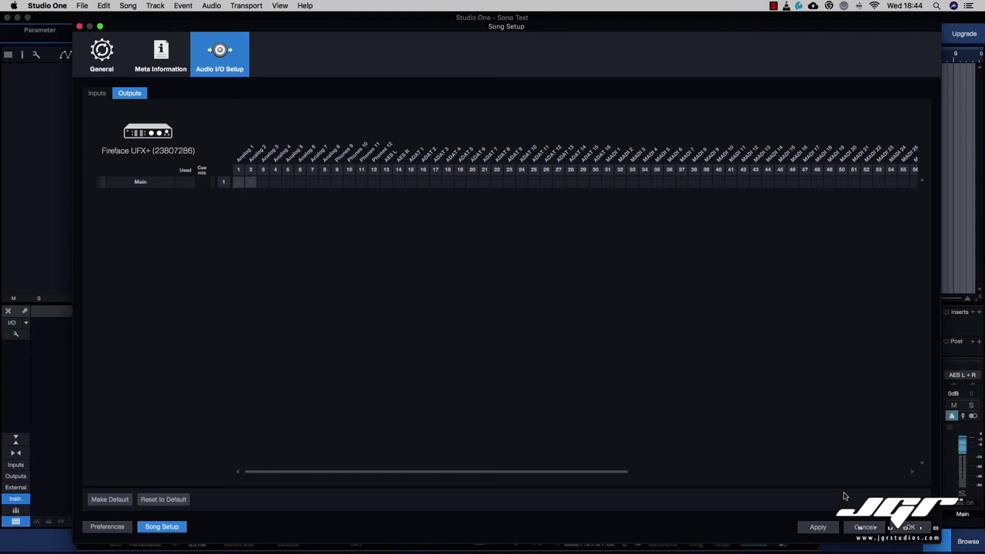
pyautogui.click(824, 529)
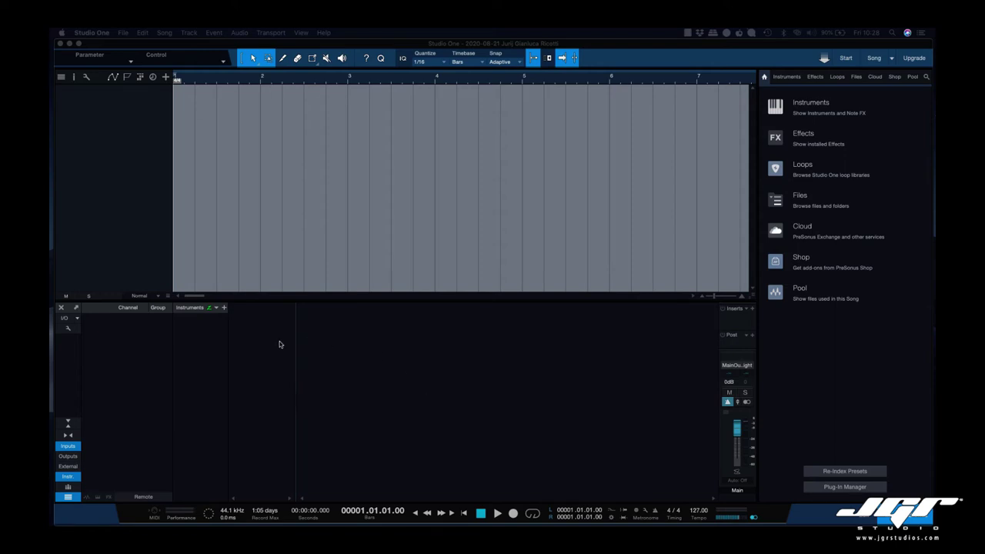
# Select Quantum 2 as the playback device in the audio preferences reached from the start page, and return to the song
pyautogui.click(844, 57)
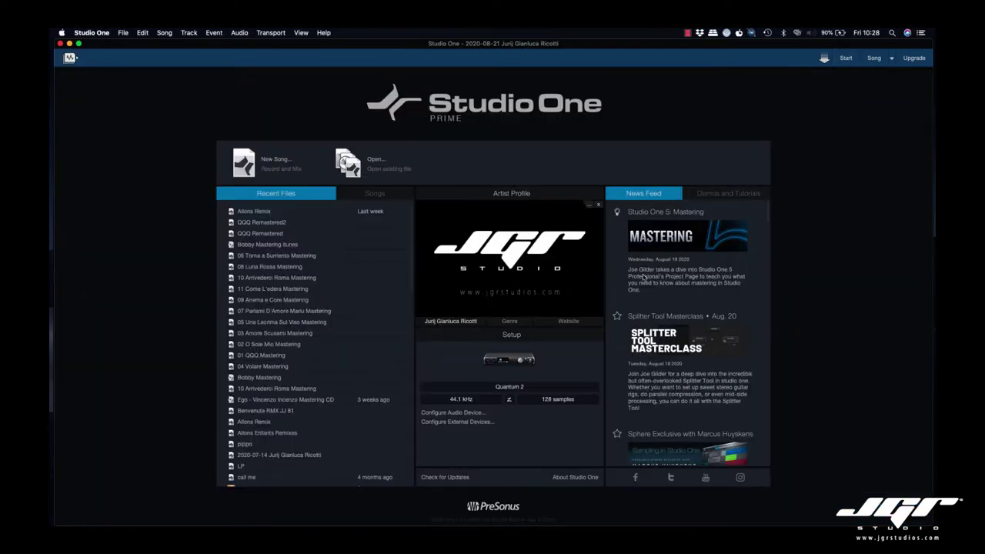
pyautogui.click(515, 386)
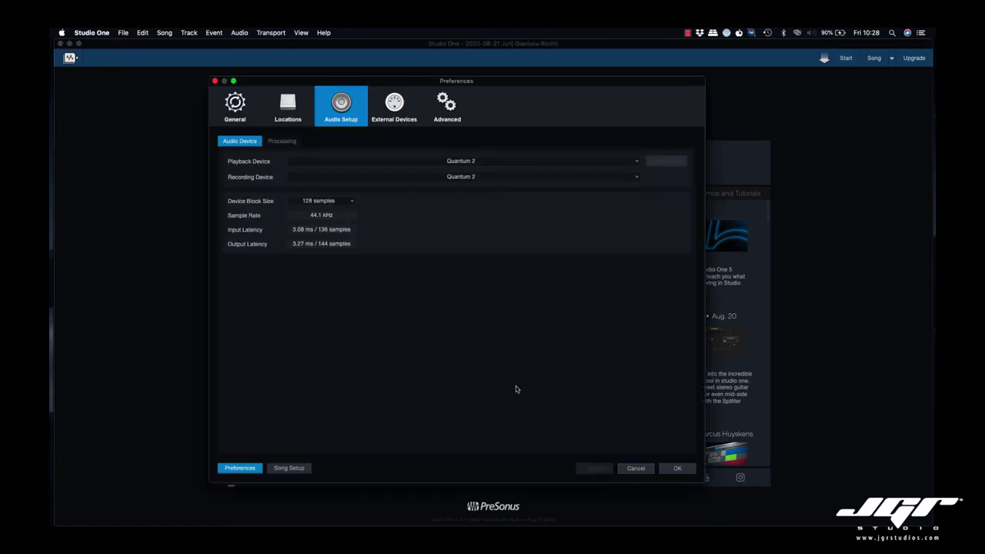
pyautogui.click(441, 163)
pyautogui.click(421, 221)
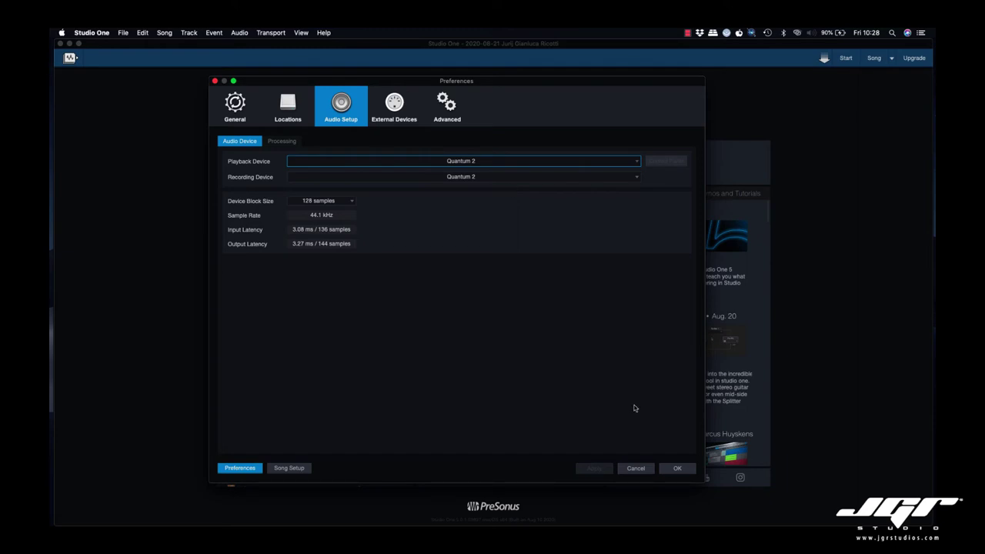
pyautogui.click(678, 468)
pyautogui.click(876, 59)
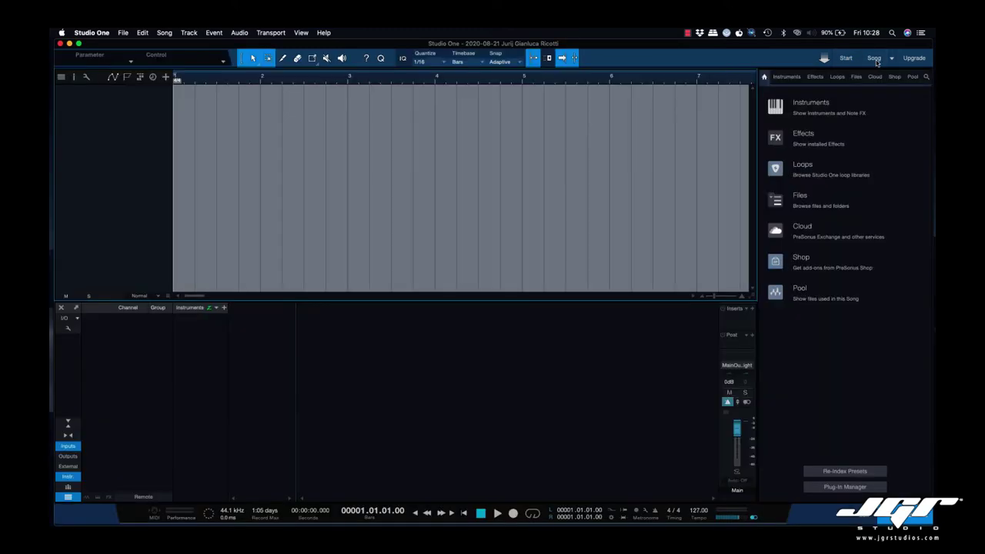
# Add two mono inputs and one stereo input on the Quantum 2's first two Mic/Line/Inst channels and apply them
pyautogui.click(66, 320)
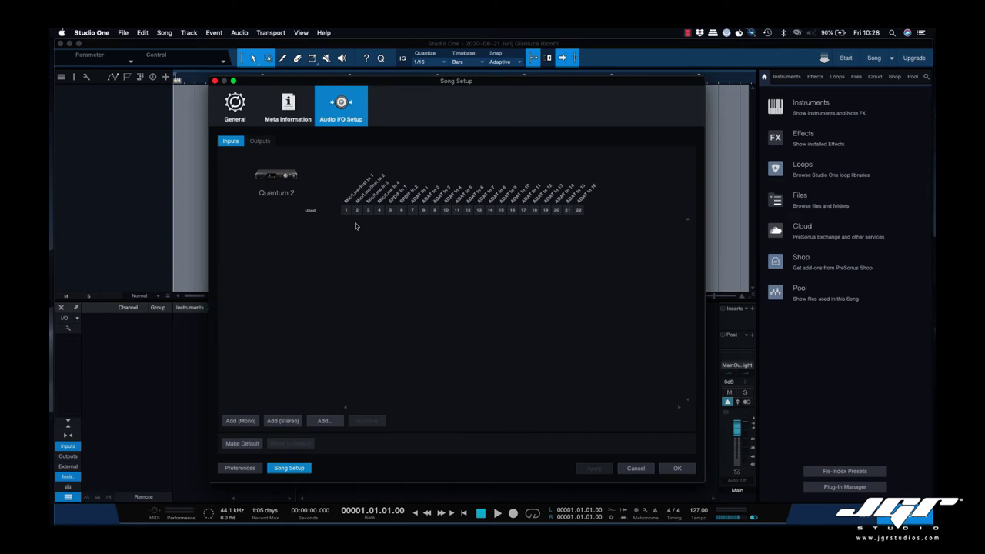
pyautogui.click(251, 420)
pyautogui.click(251, 420)
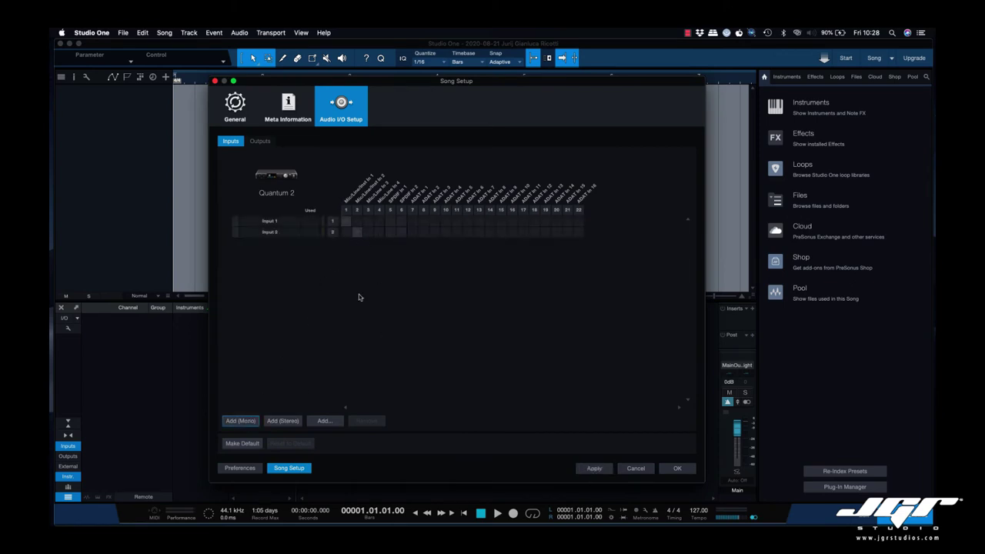
pyautogui.click(277, 420)
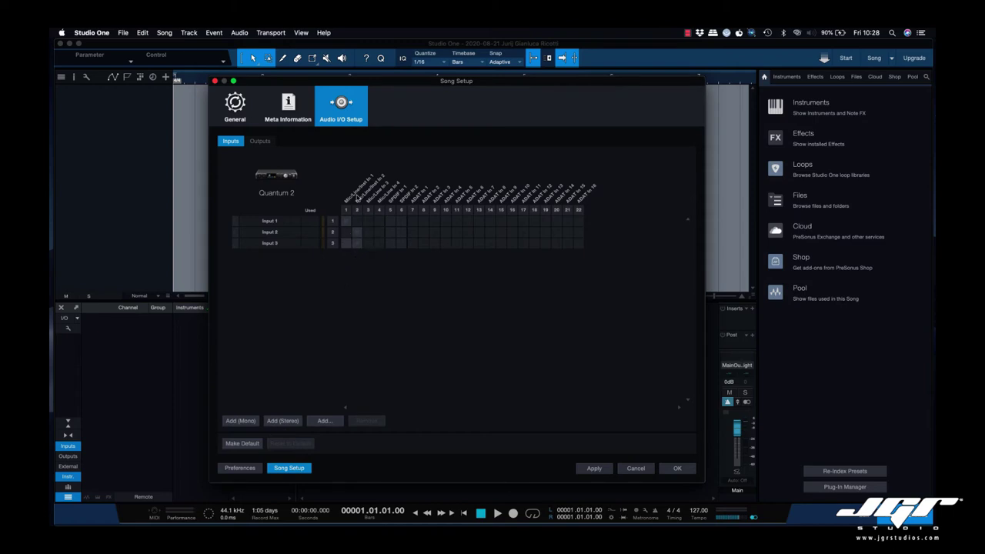
pyautogui.click(599, 471)
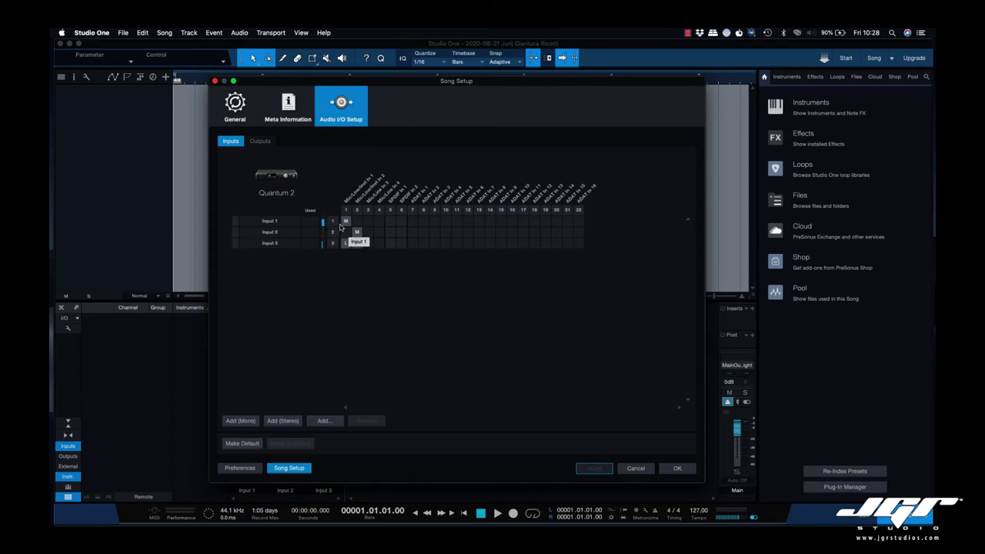
# Check the Main output's routing, accept the song setup, and show the input channels in the mix console
pyautogui.click(260, 142)
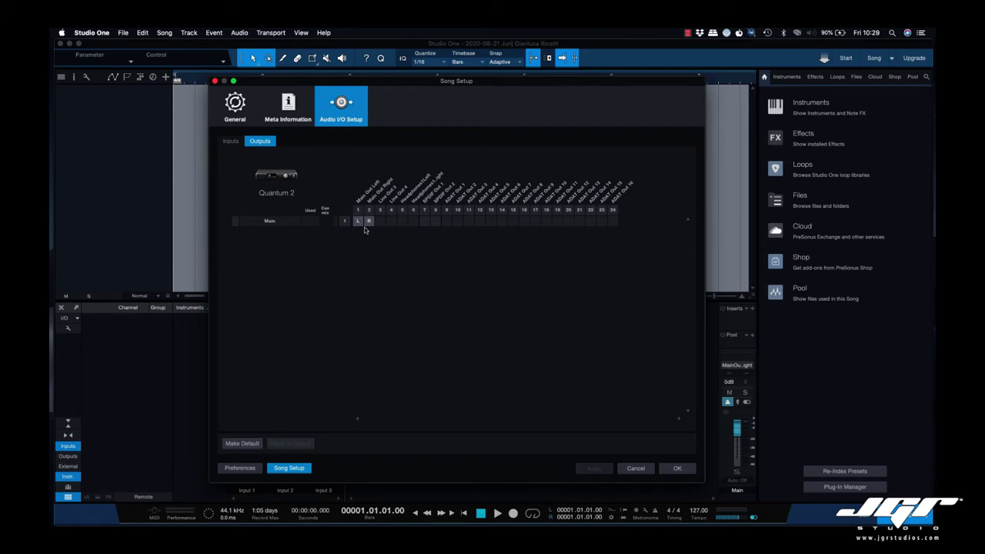
pyautogui.click(677, 468)
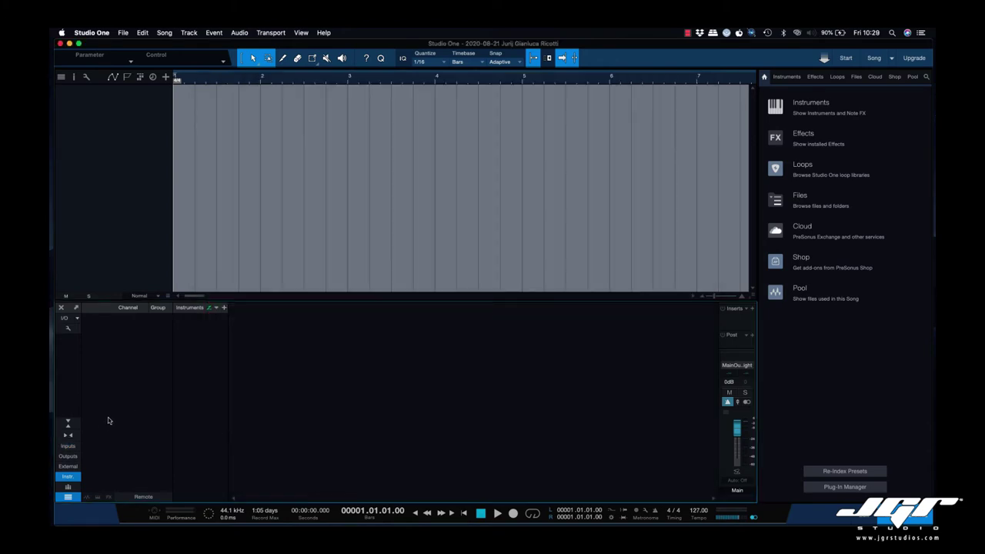
pyautogui.click(68, 447)
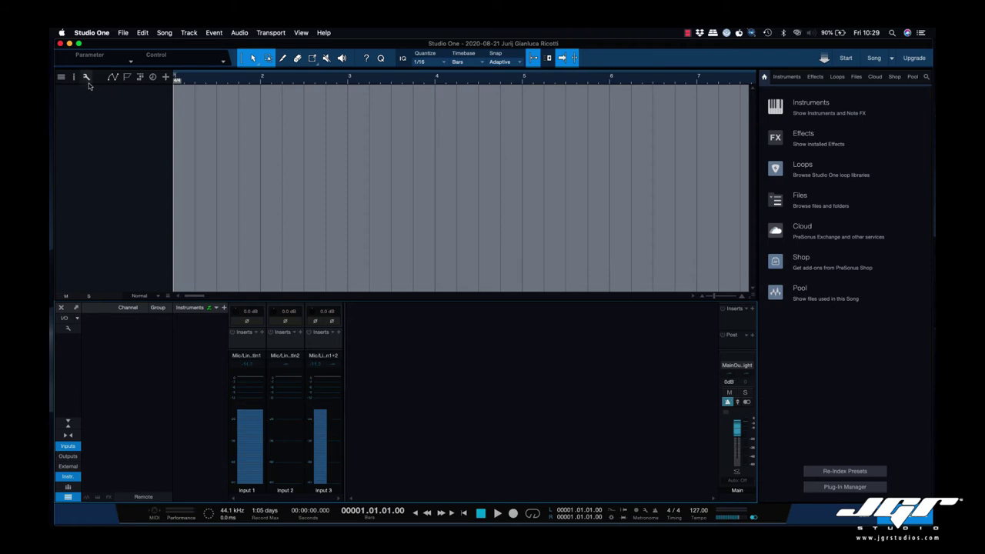
# Add one mono audio track named vox, coloured red, with Input 1 as its input and Main as its output
pyautogui.click(164, 77)
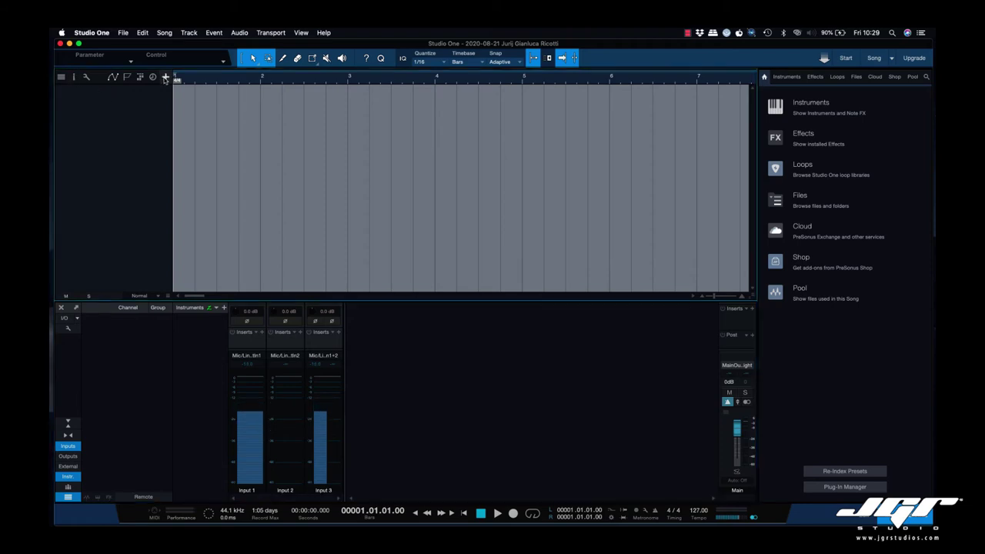
pyautogui.click(189, 33)
pyautogui.click(189, 33)
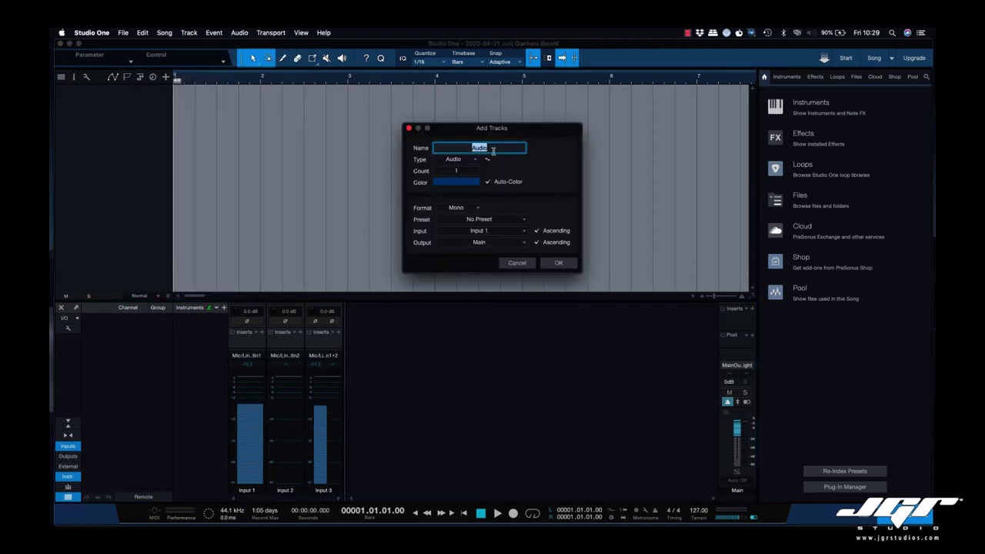
pyautogui.write('vox')
pyautogui.press('Tab')
pyautogui.click(486, 181)
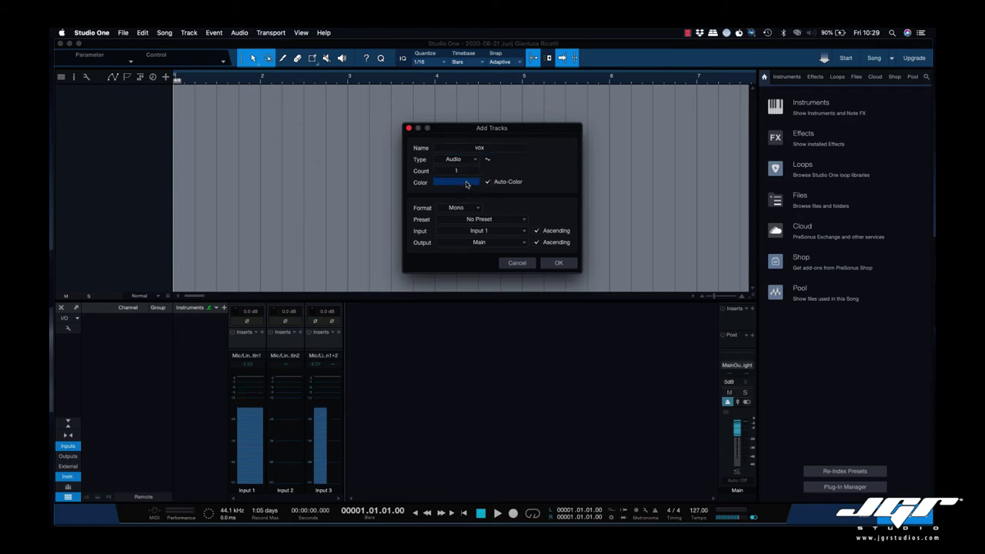
pyautogui.click(466, 185)
pyautogui.click(581, 203)
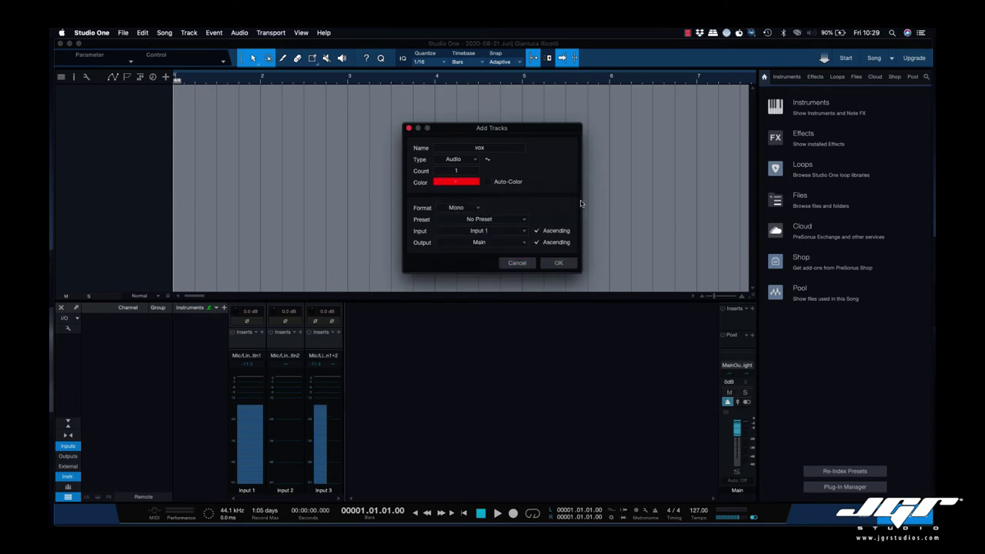
pyautogui.click(487, 230)
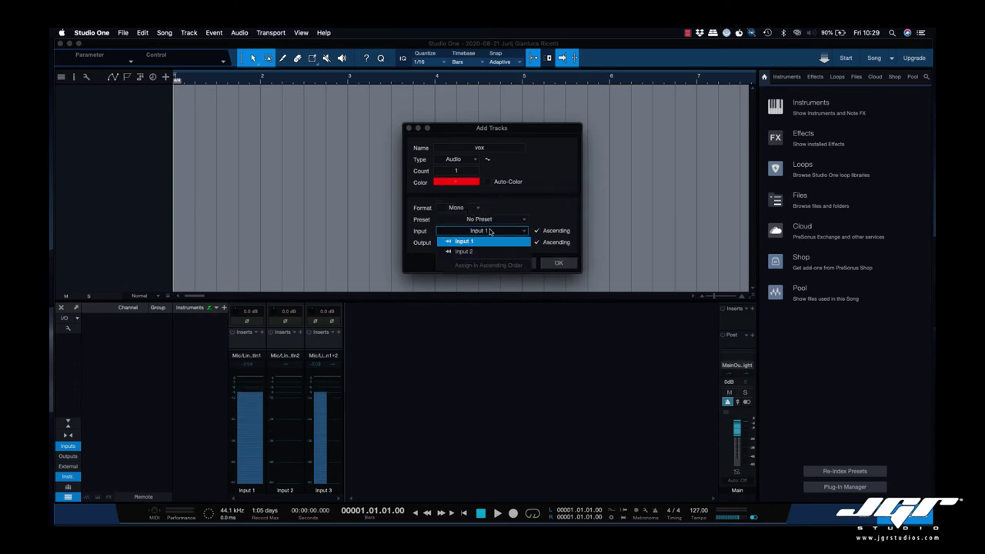
pyautogui.click(486, 242)
pyautogui.click(558, 263)
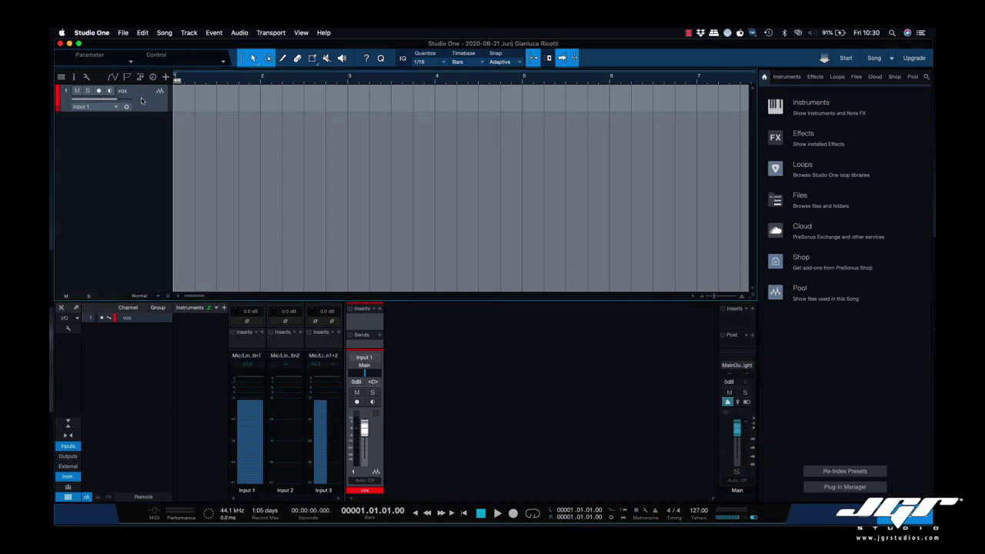
# Enable input monitoring on the vox track and low-latency monitoring on the Main output channel
pyautogui.click(109, 91)
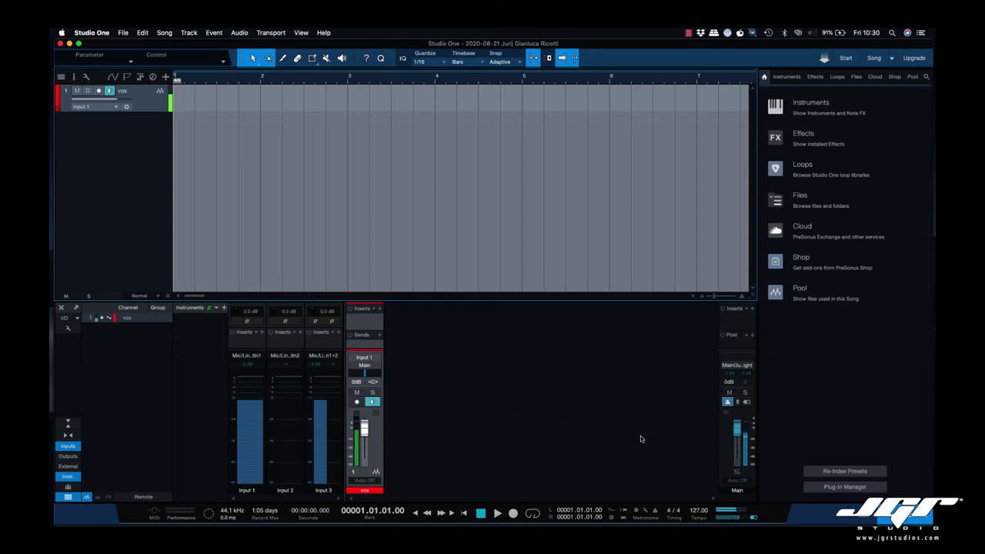
pyautogui.click(734, 475)
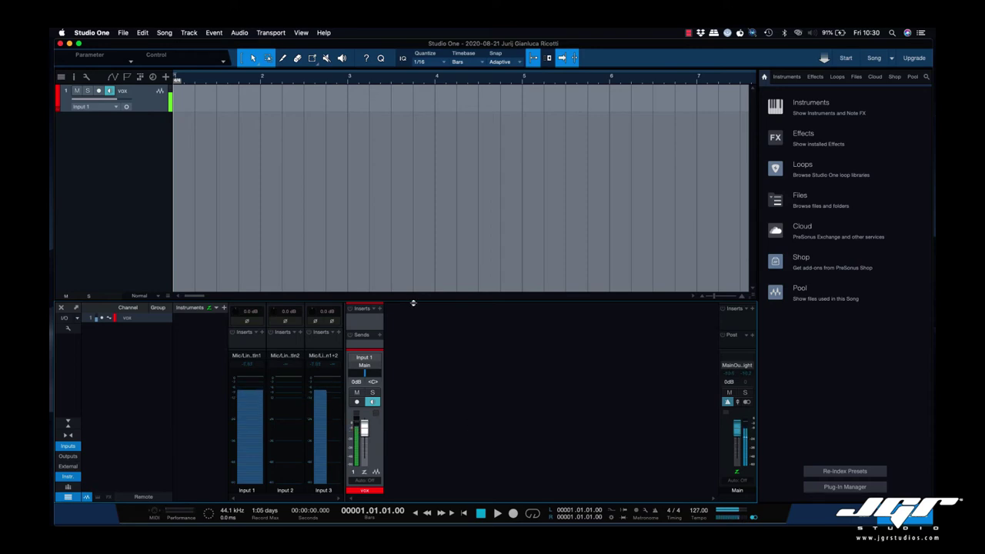
# Enlarge the mixer console and insert the PreSonus Channel Strip effect on the vox channel
pyautogui.moveTo(413, 303); pyautogui.dragTo(414, 218)
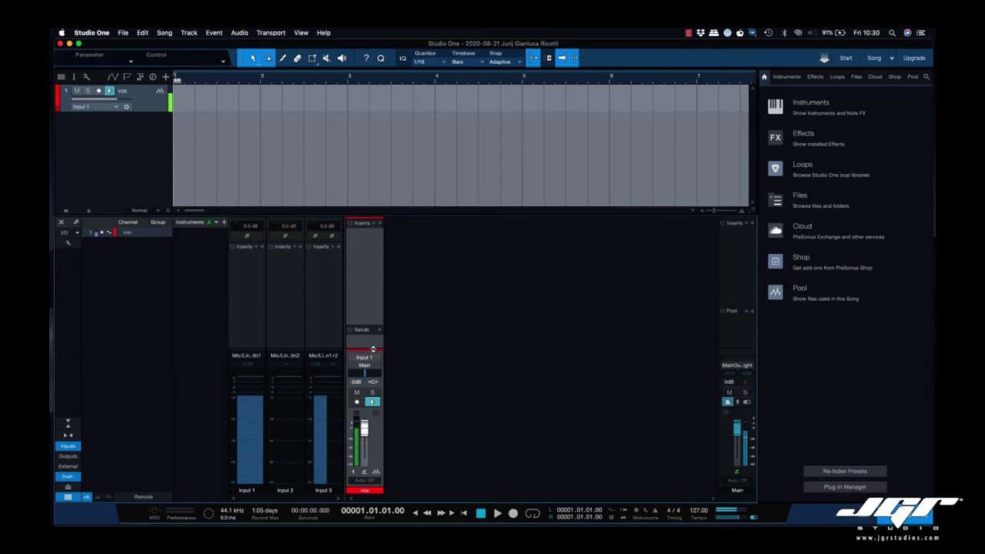
pyautogui.moveTo(373, 348); pyautogui.dragTo(373, 308)
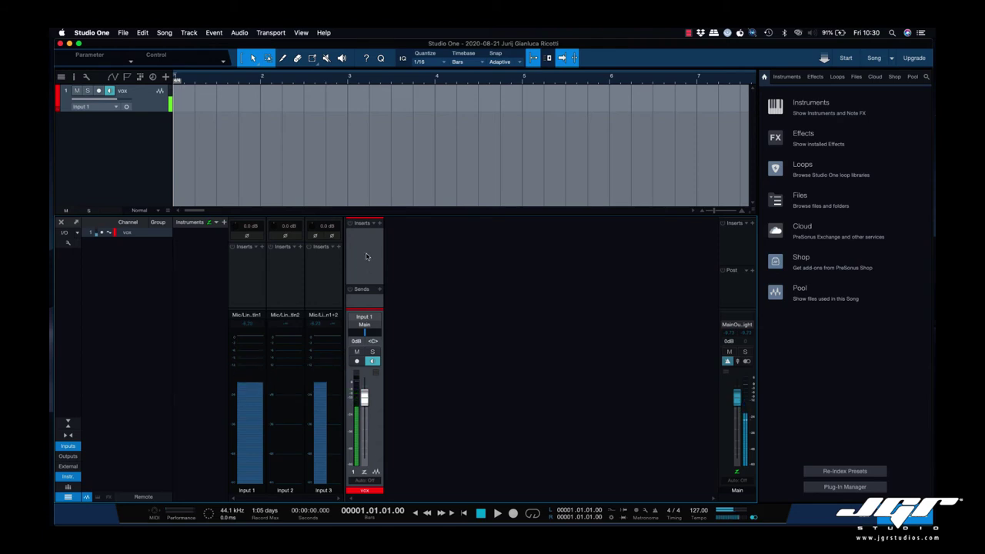
pyautogui.click(379, 224)
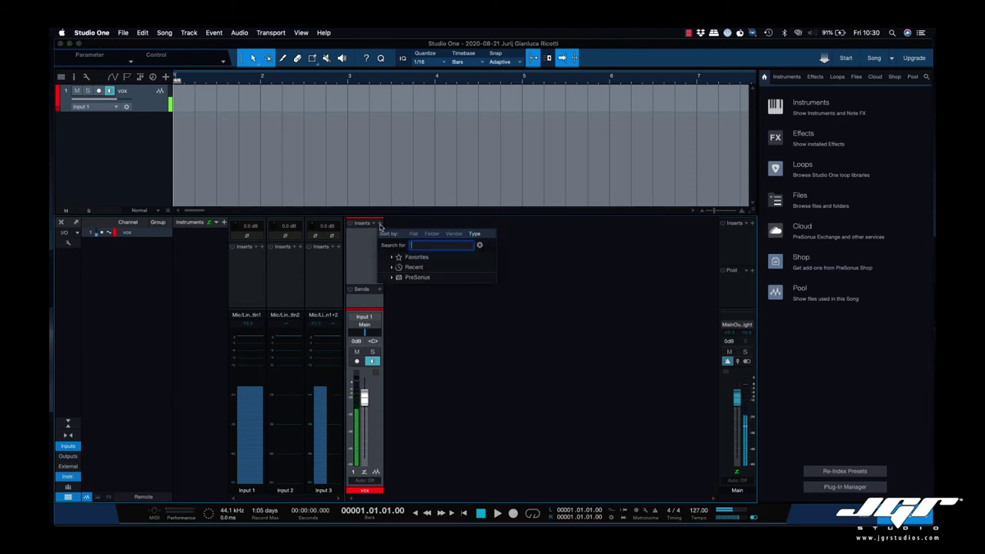
pyautogui.click(408, 277)
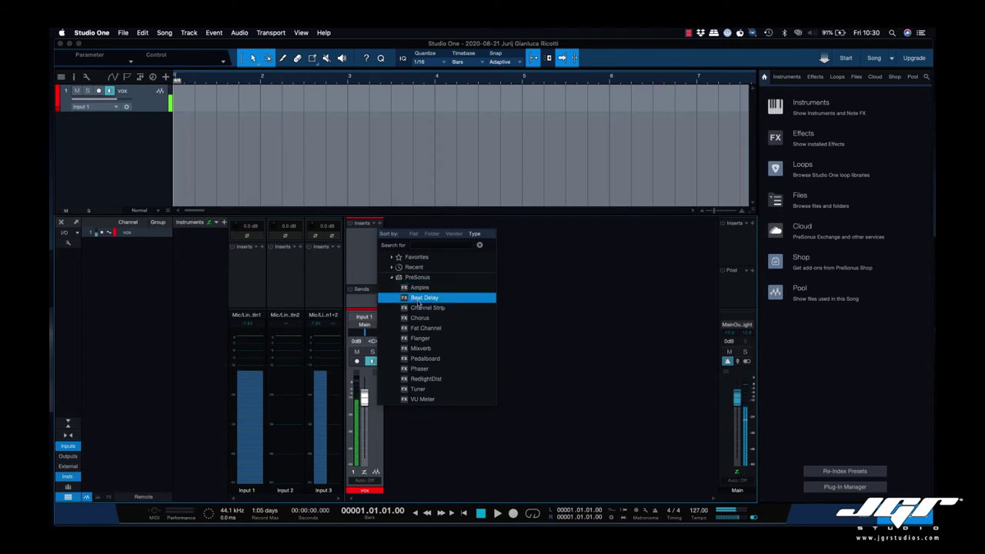
pyautogui.doubleClick(421, 308)
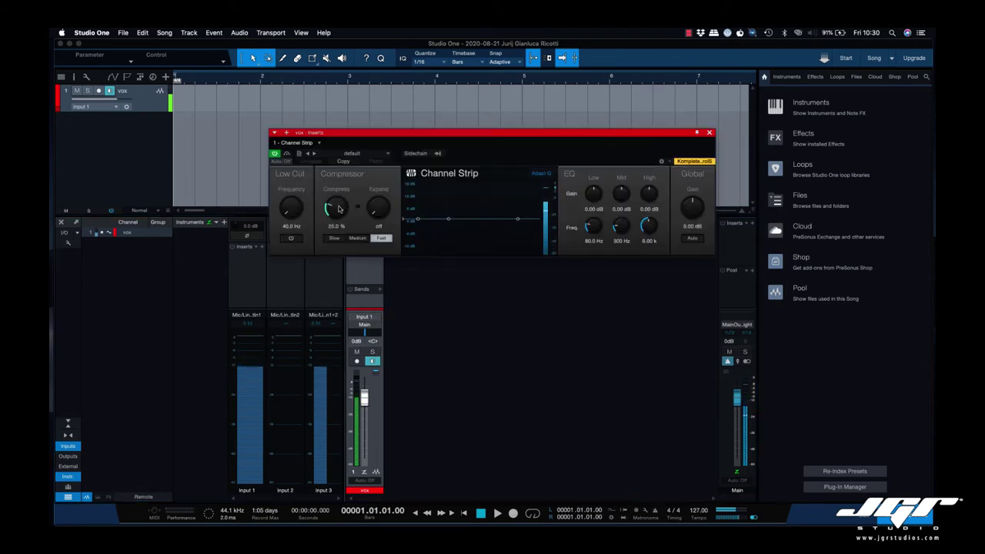
# Set the Channel Strip compressor to 77% compression and 16.5% expansion with the Slow response
pyautogui.moveTo(338, 210); pyautogui.dragTo(335, 147)
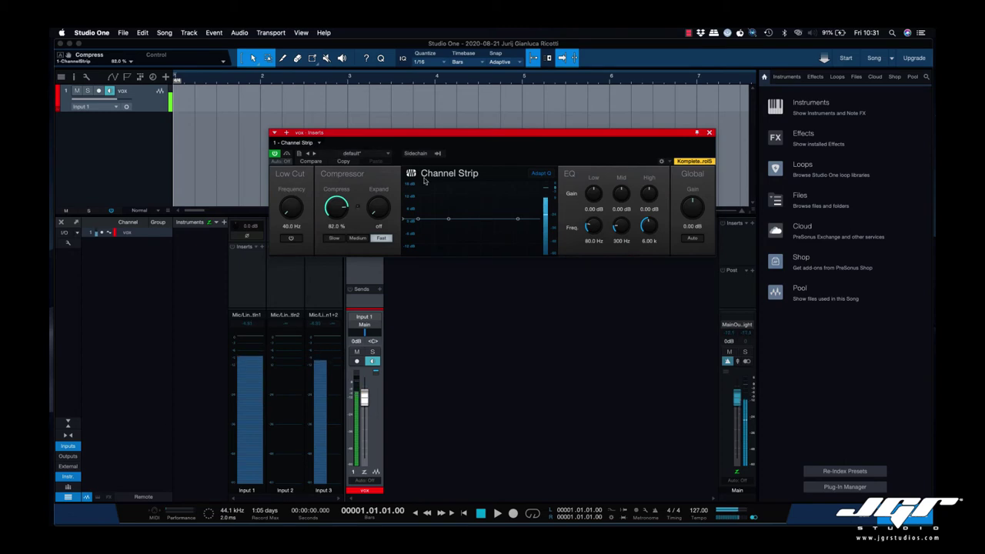
pyautogui.moveTo(381, 211); pyautogui.dragTo(388, 237)
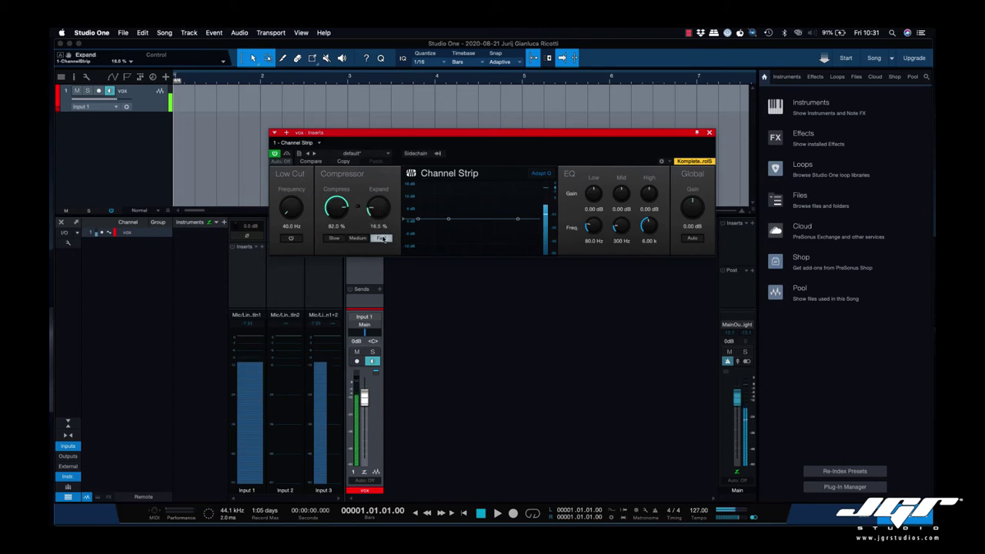
pyautogui.click(361, 240)
pyautogui.click(334, 237)
pyautogui.moveTo(335, 209); pyautogui.dragTo(333, 214)
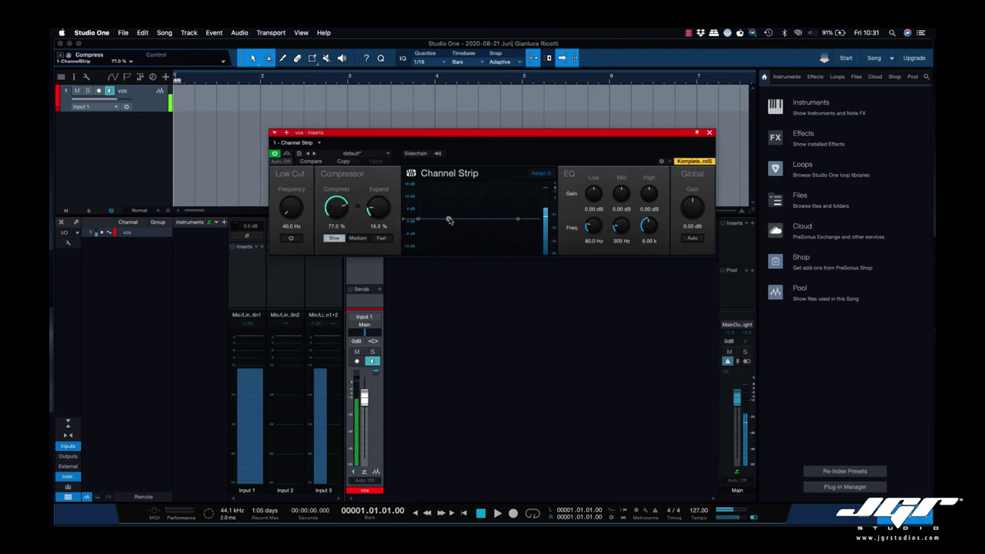
# Shape the Channel Strip EQ: low 7.01 dB at 135 Hz, mid -2.91 dB at 769 Hz, high 1.40 dB at 7.80 kHz
pyautogui.moveTo(450, 221); pyautogui.dragTo(430, 206)
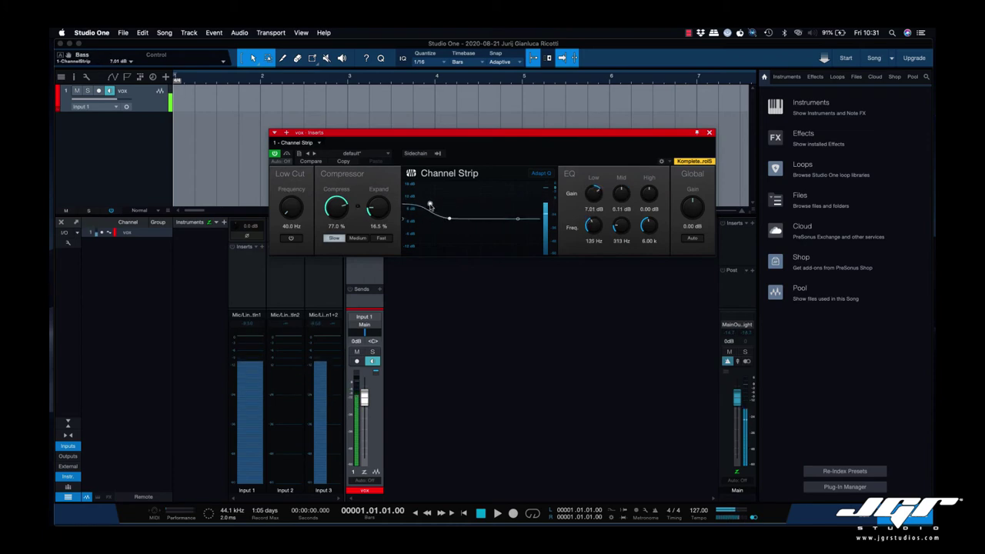
pyautogui.moveTo(518, 219)
pyautogui.mouseDown()
pyautogui.moveTo(497, 201)
pyautogui.moveTo(522, 202)
pyautogui.moveTo(524, 217)
pyautogui.mouseUp()
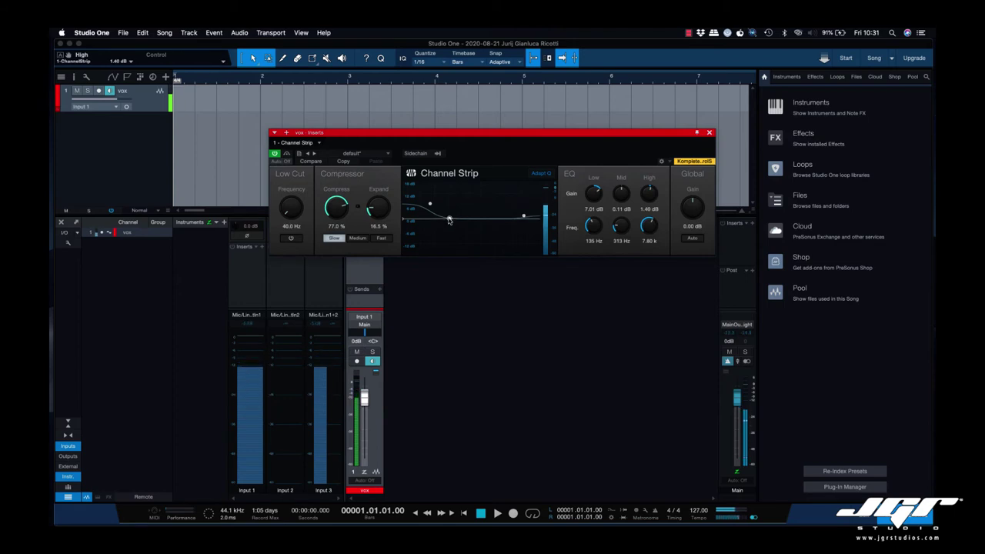
pyautogui.moveTo(450, 223); pyautogui.dragTo(470, 227)
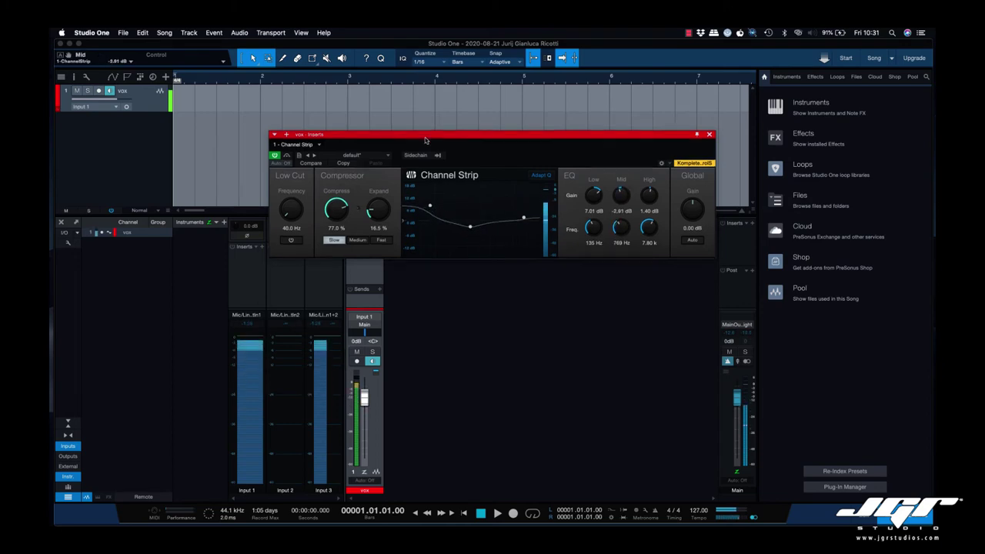
# Set the Channel Strip low cut frequency to 43.4 Hz and enable the filter
pyautogui.moveTo(427, 137)
pyautogui.mouseDown()
pyautogui.moveTo(426, 222)
pyautogui.moveTo(423, 141)
pyautogui.mouseUp()
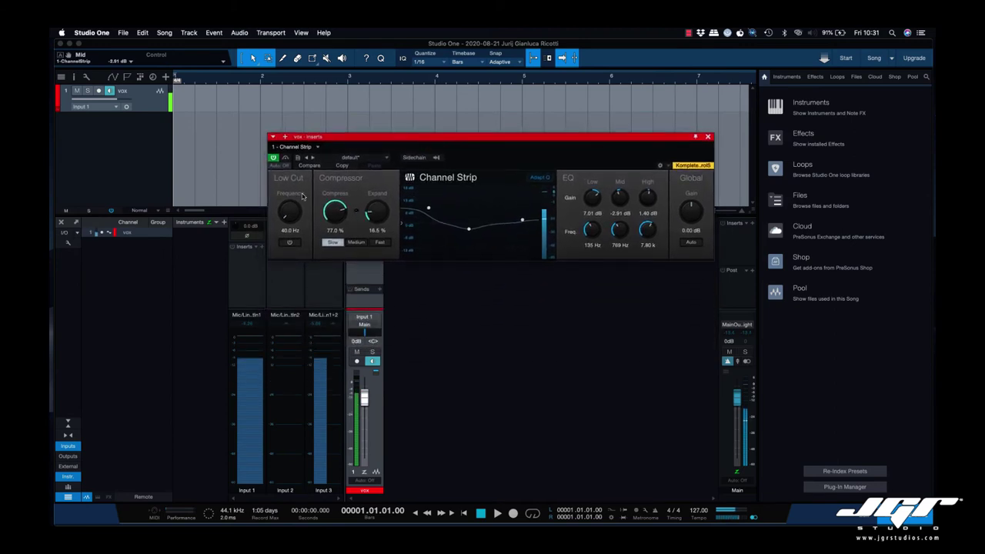
pyautogui.moveTo(290, 216)
pyautogui.mouseDown()
pyautogui.moveTo(285, 191)
pyautogui.moveTo(286, 220)
pyautogui.mouseUp()
pyautogui.click(289, 242)
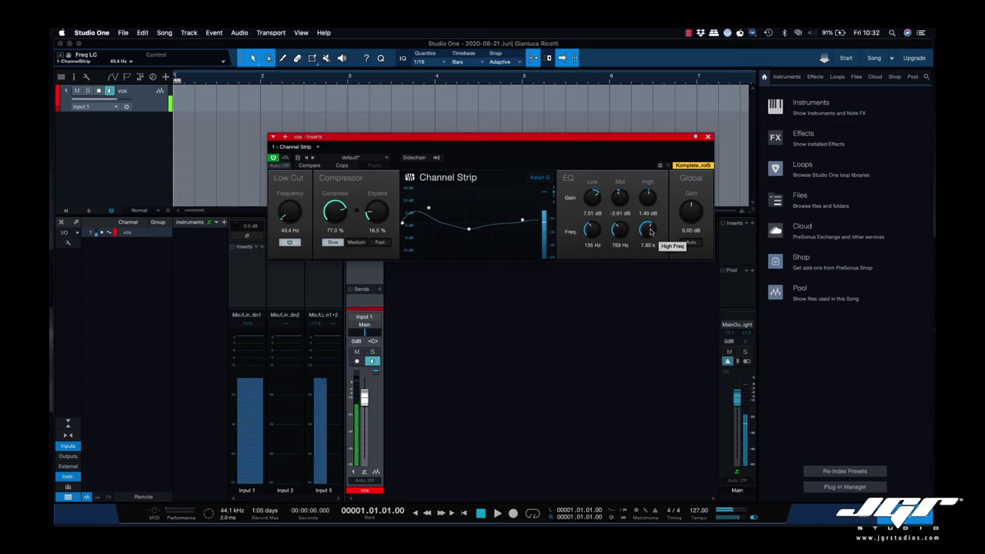
# Adjust the high EQ band to 2.30 dB at 5.78 kHz, turn on automatic gain and close the Channel Strip
pyautogui.moveTo(650, 232)
pyautogui.mouseDown()
pyautogui.moveTo(649, 244)
pyautogui.moveTo(651, 236)
pyautogui.mouseUp()
pyautogui.moveTo(520, 227); pyautogui.dragTo(514, 225)
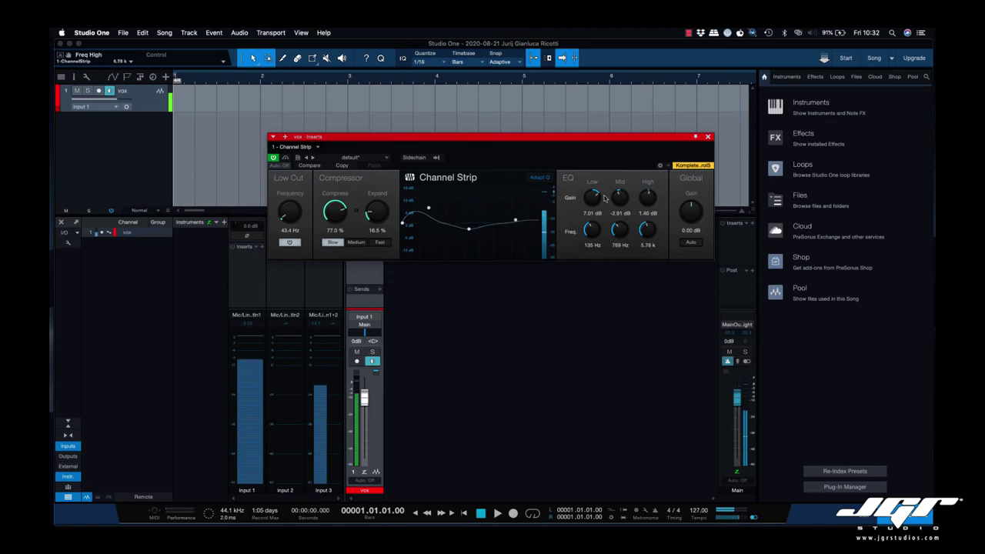
pyautogui.moveTo(651, 202)
pyautogui.mouseDown()
pyautogui.moveTo(648, 213)
pyautogui.moveTo(648, 194)
pyautogui.mouseUp()
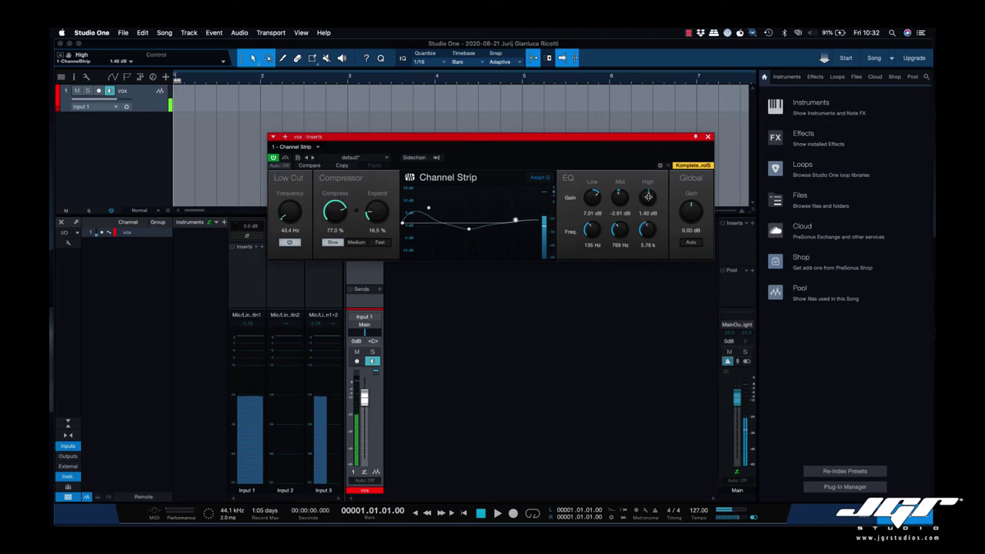
pyautogui.click(692, 243)
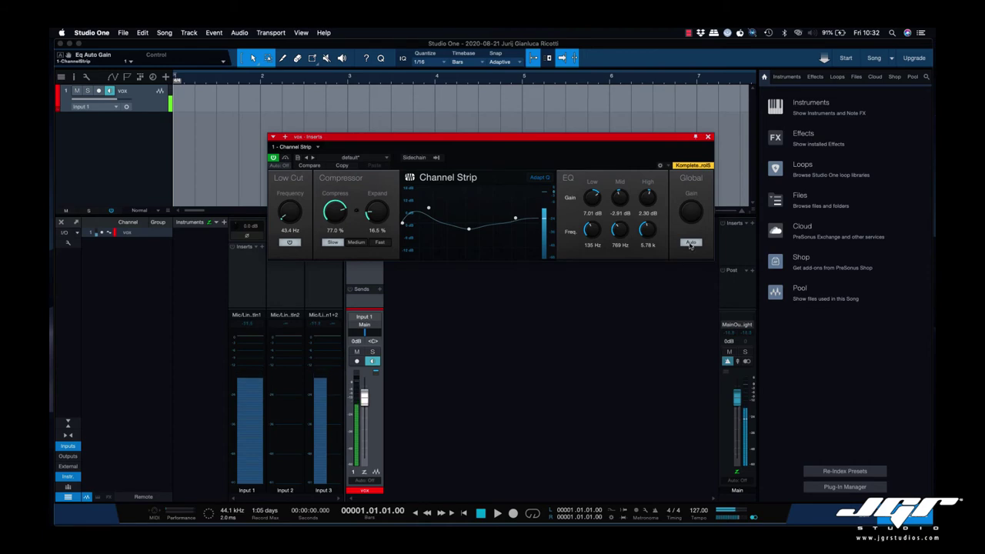
pyautogui.click(708, 137)
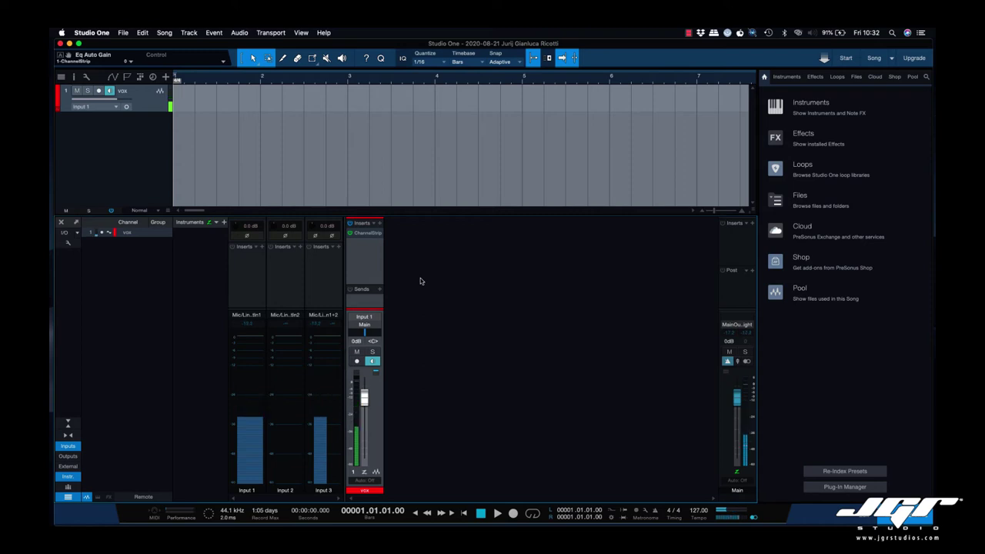
# Add an FX channel to the mixer, insert the Mixverb reverb on it and move its window clear of the vox channel
pyautogui.rightClick(421, 281)
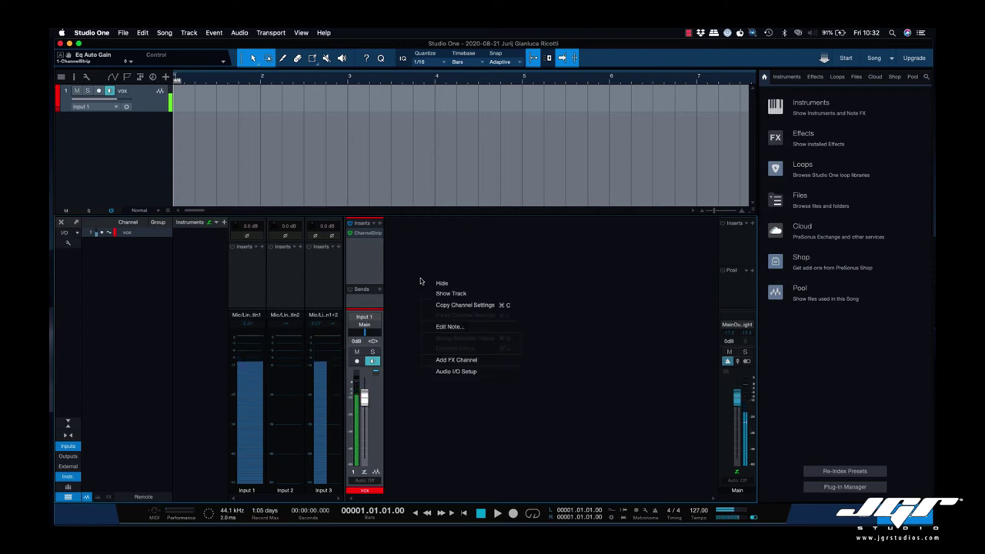
pyautogui.click(467, 361)
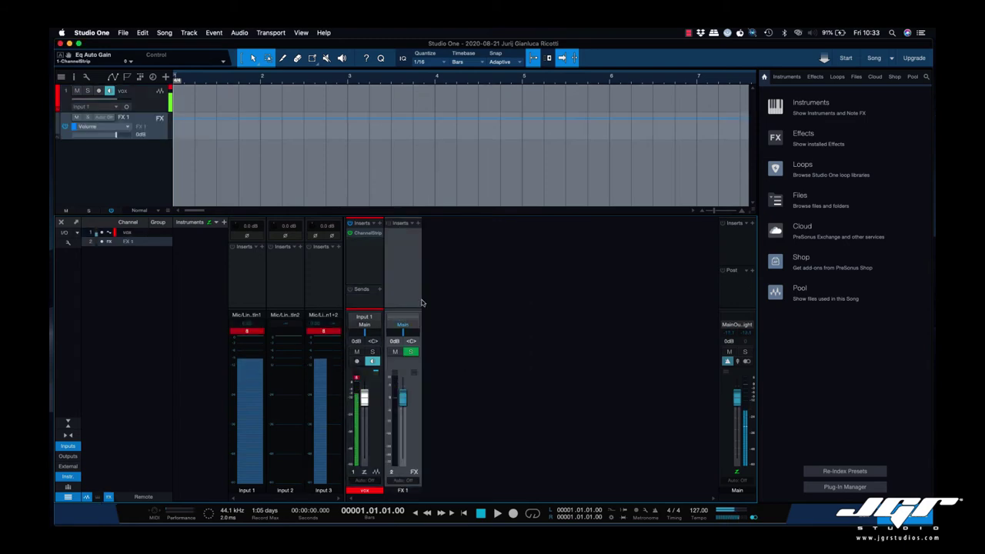
pyautogui.click(417, 223)
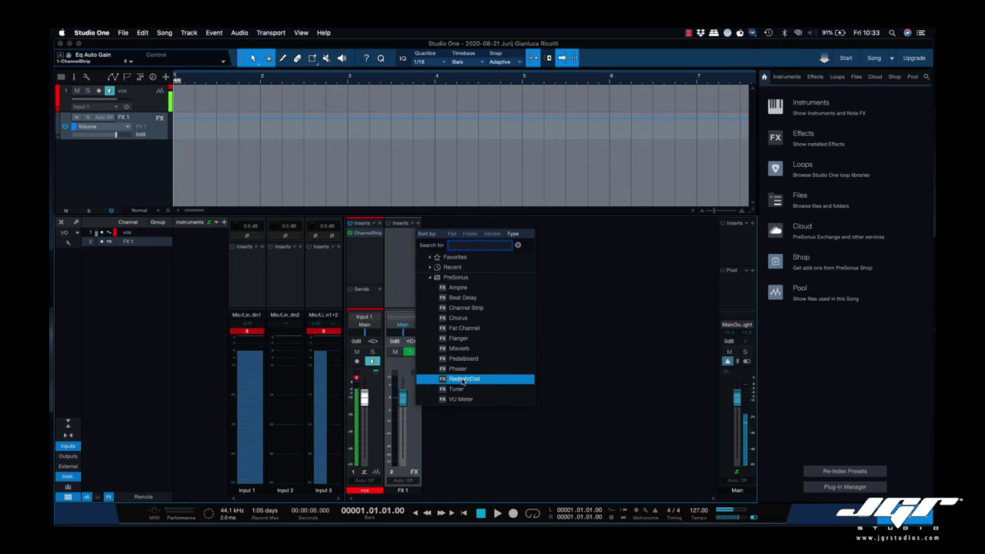
pyautogui.click(459, 348)
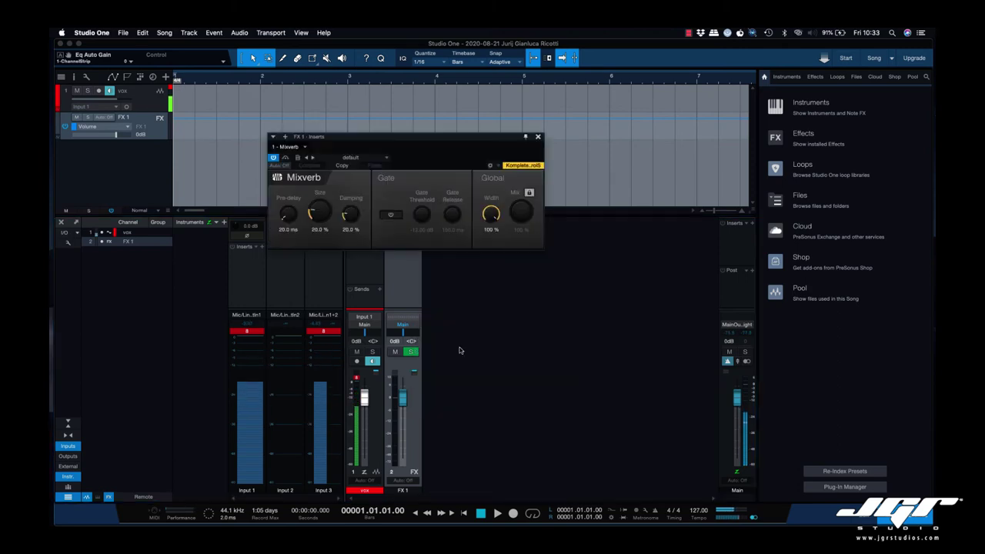
pyautogui.moveTo(453, 135); pyautogui.dragTo(626, 125)
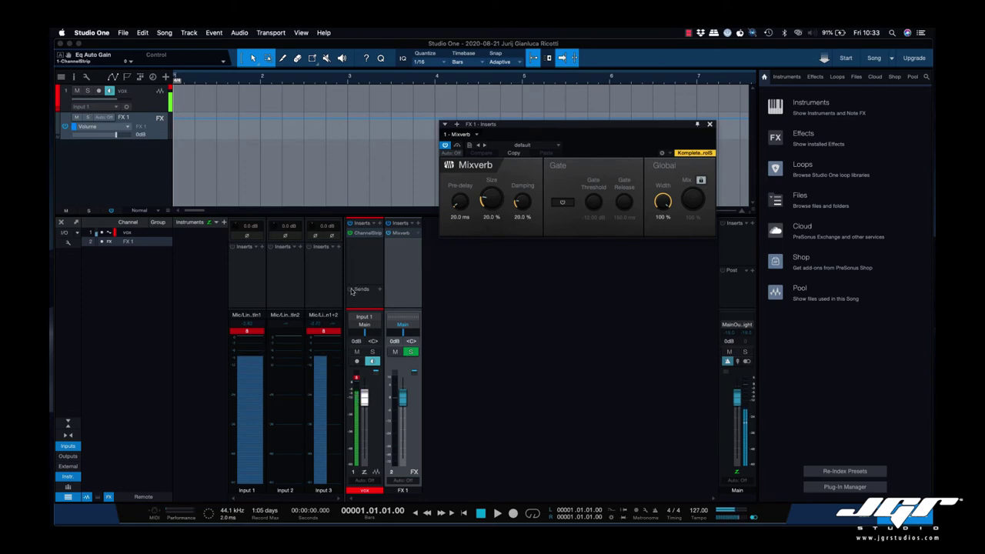
# Add a send from the vox channel to FX 1 and lower the FX 1 fader to -8.7 dB, enlarging the sends area
pyautogui.click(382, 292)
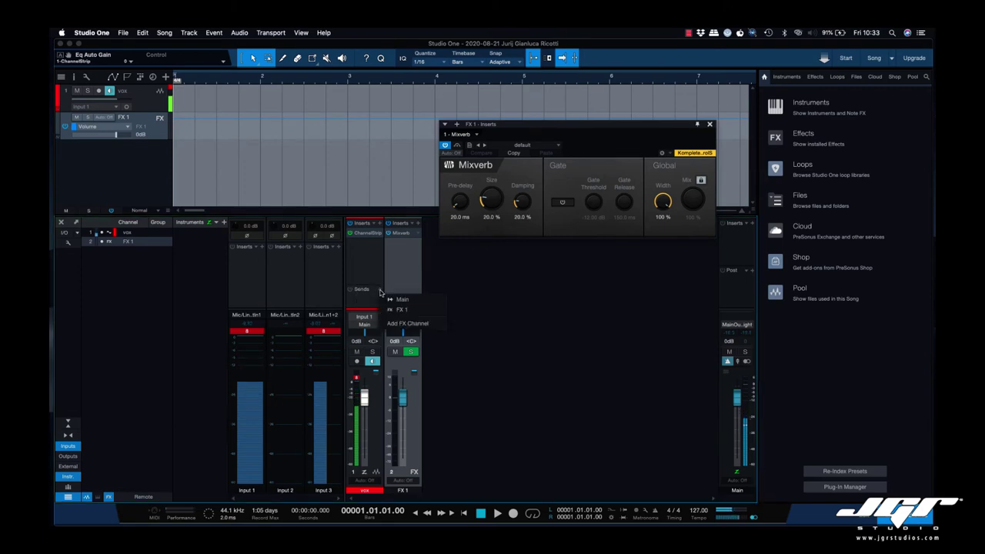
pyautogui.click(400, 297)
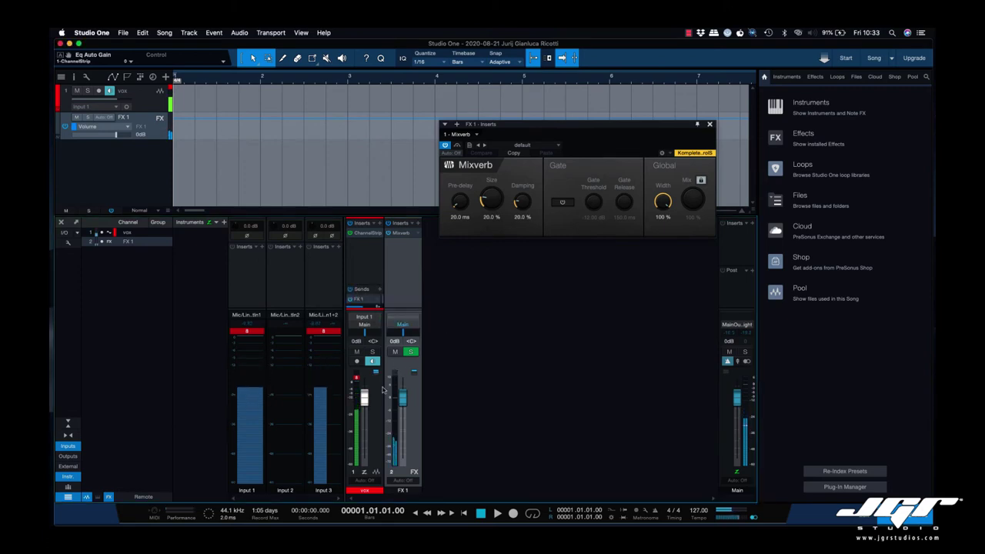
pyautogui.moveTo(403, 399); pyautogui.dragTo(403, 417)
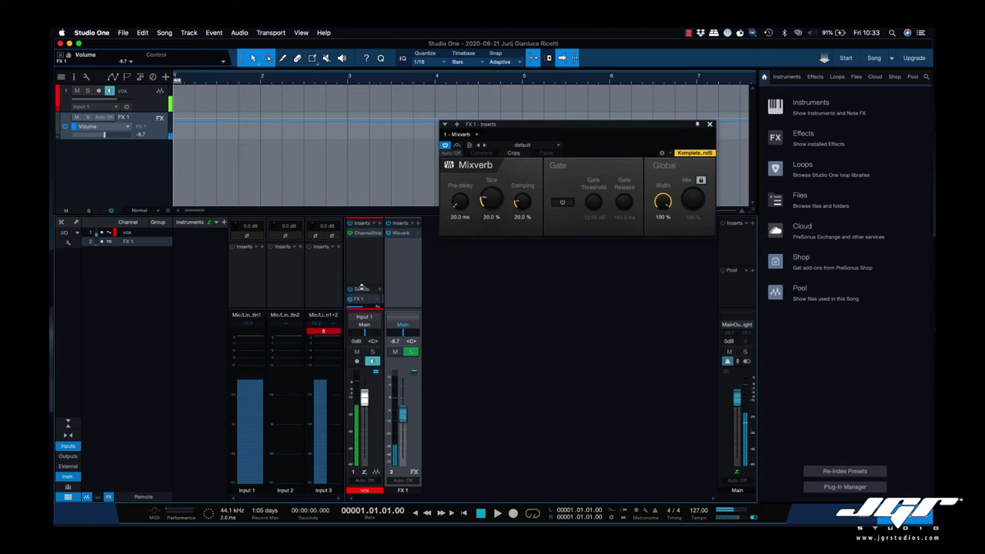
pyautogui.moveTo(362, 280); pyautogui.dragTo(362, 274)
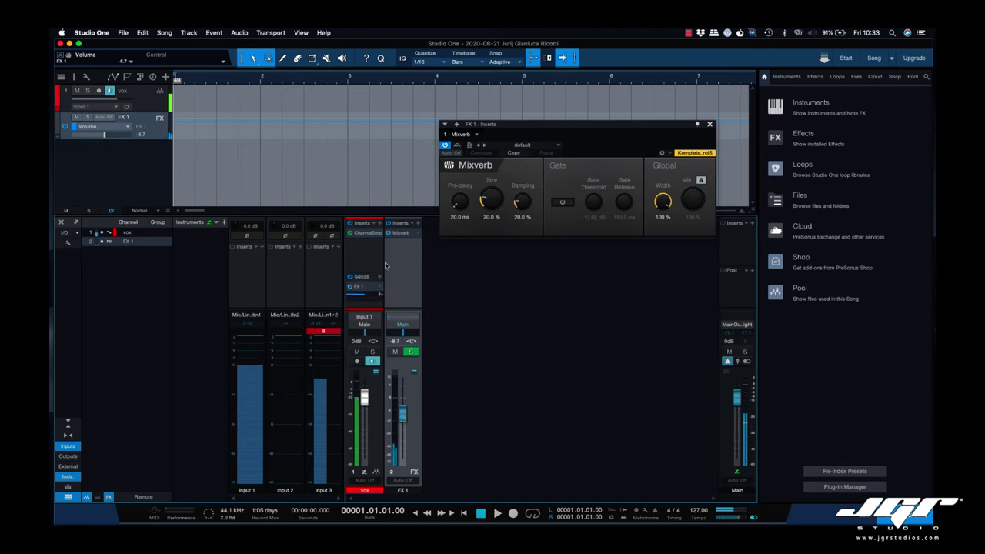
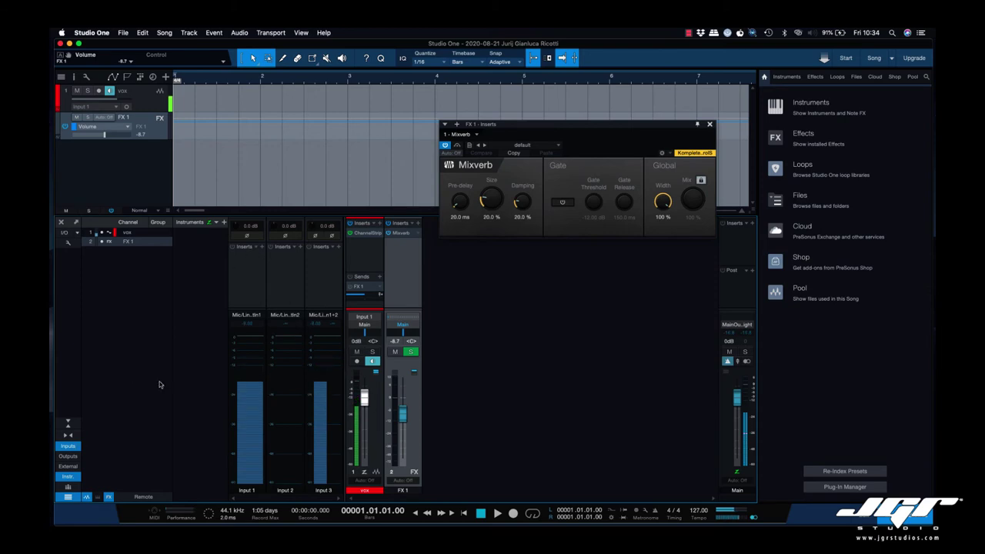
# Copy the Channel Strip from the vox channel to the Input 1 channel, bypass the copy and close its window
pyautogui.moveTo(340, 238); pyautogui.dragTo(252, 263)
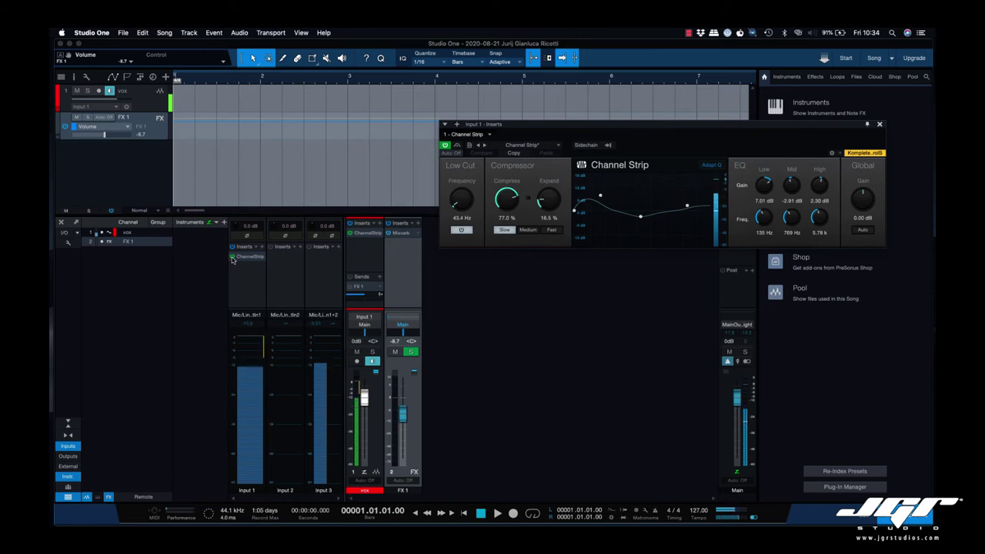
pyautogui.click(231, 257)
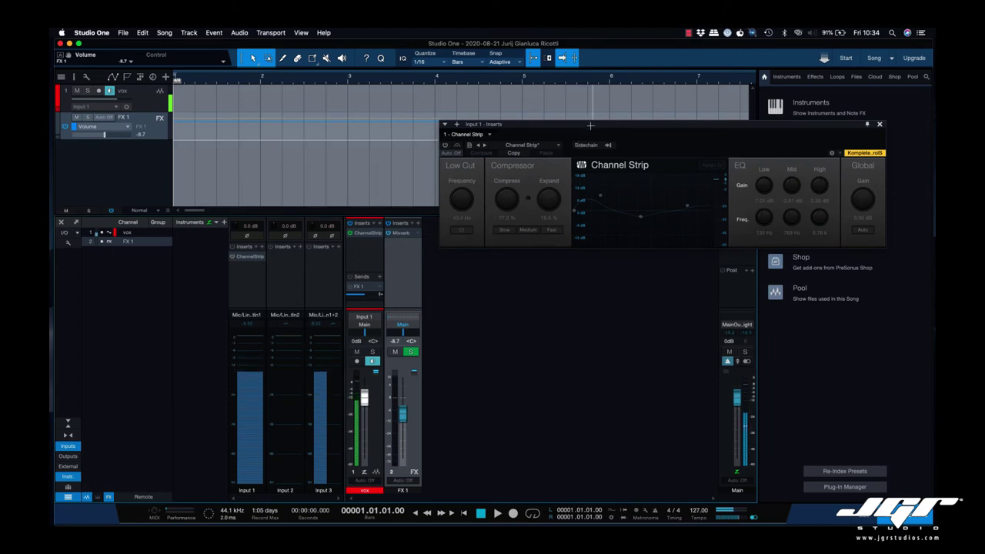
pyautogui.click(879, 124)
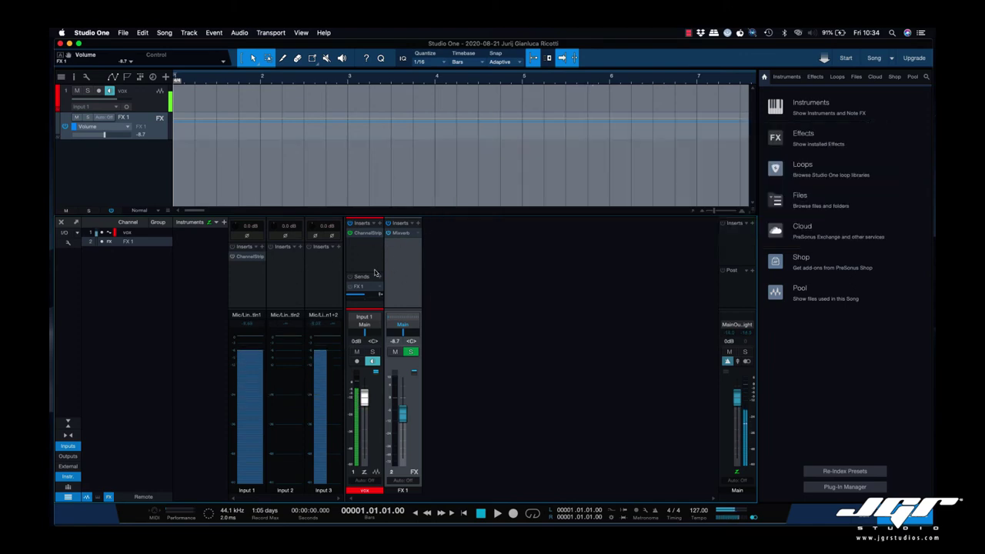
# Insert Ampire on the vox channel with the Dual Amplifier amp and the 2x12 VC 30 cabinet, and close its window
pyautogui.click(378, 224)
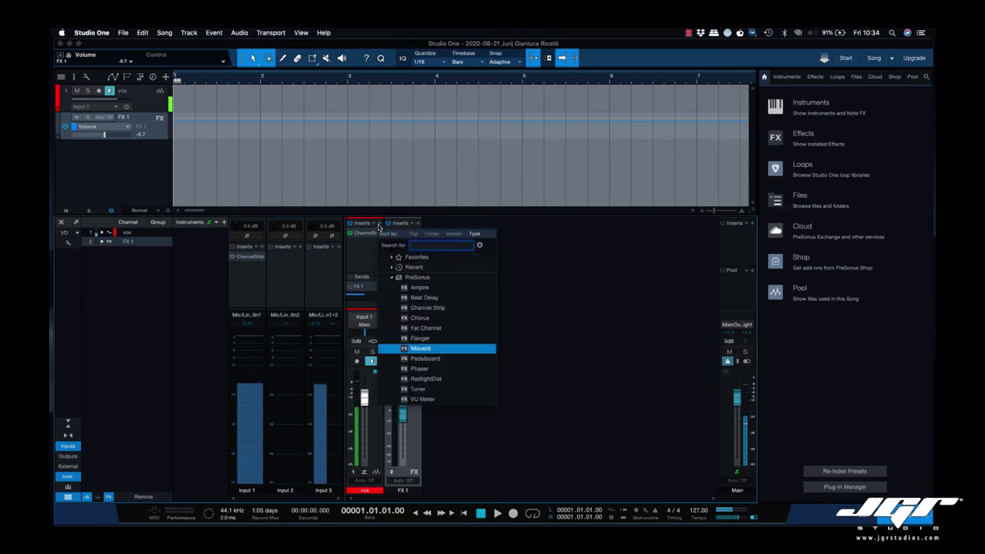
pyautogui.click(420, 288)
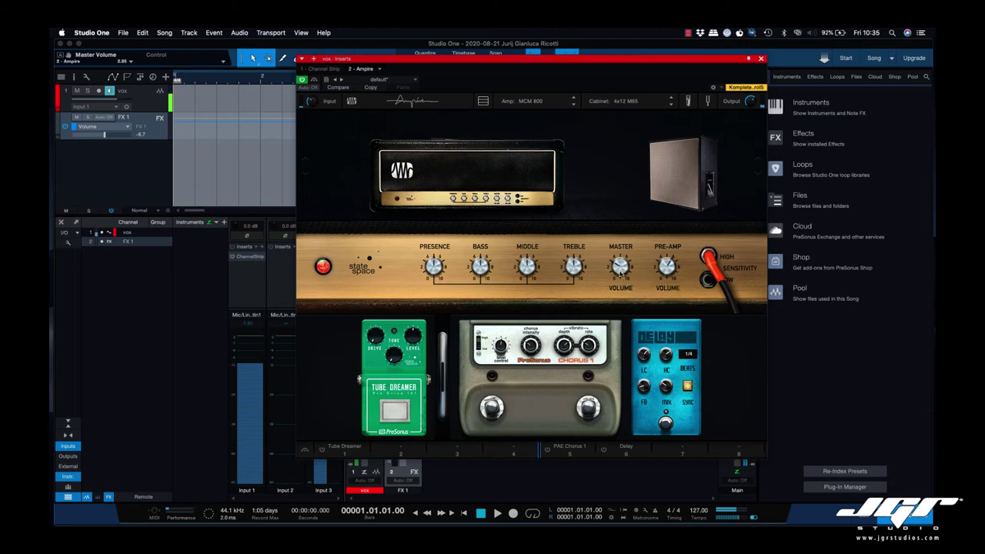
pyautogui.click(511, 179)
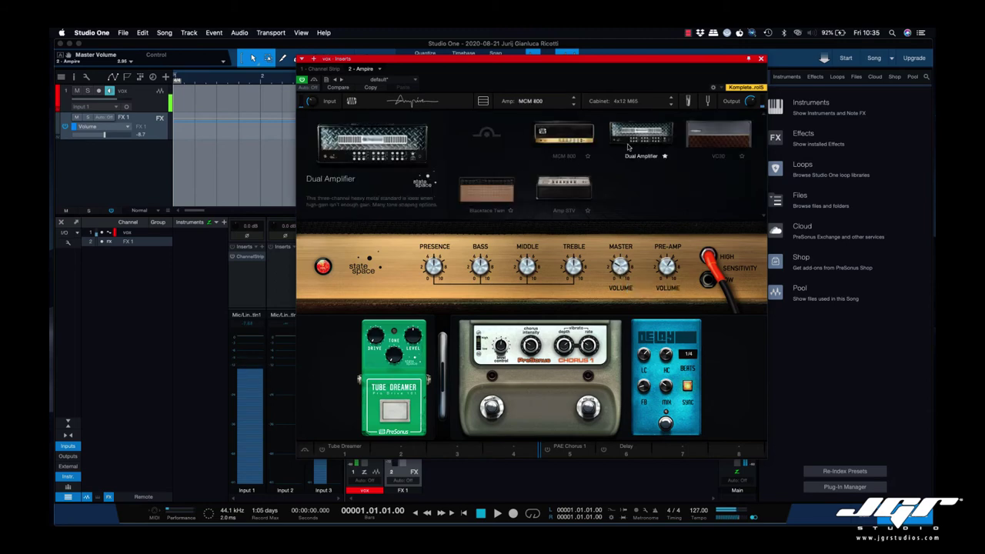
pyautogui.click(664, 153)
pyautogui.click(676, 170)
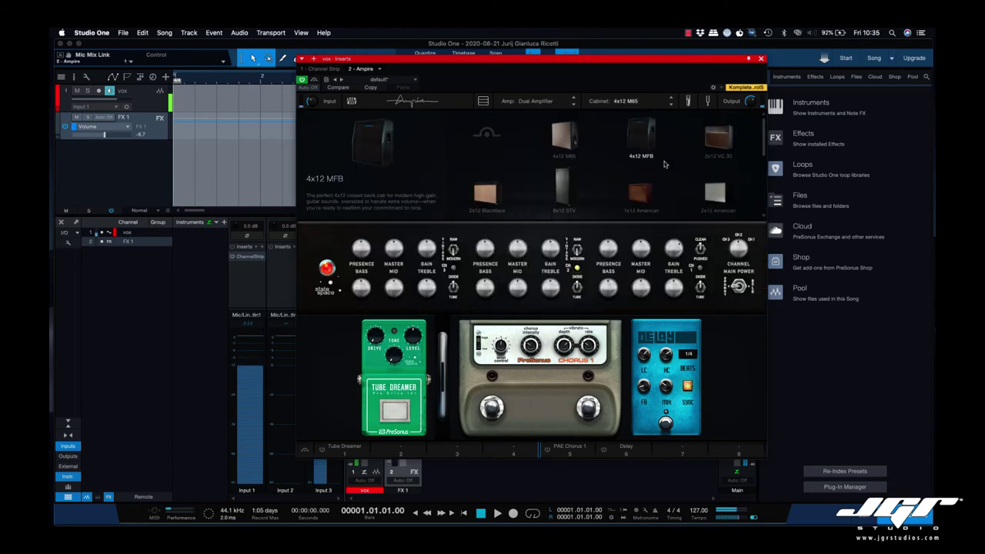
pyautogui.click(717, 141)
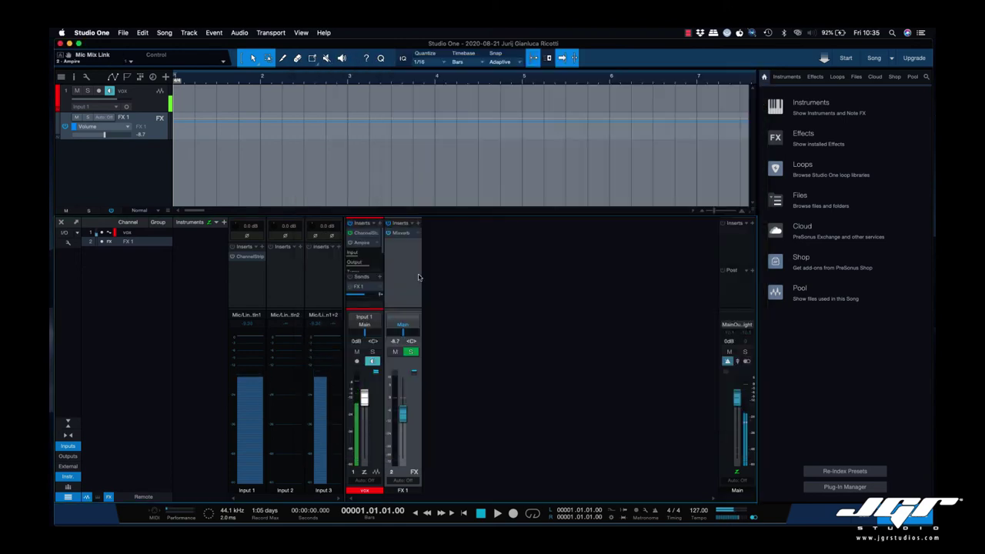
pyautogui.moveTo(381, 214); pyautogui.dragTo(380, 169)
pyautogui.click(363, 195)
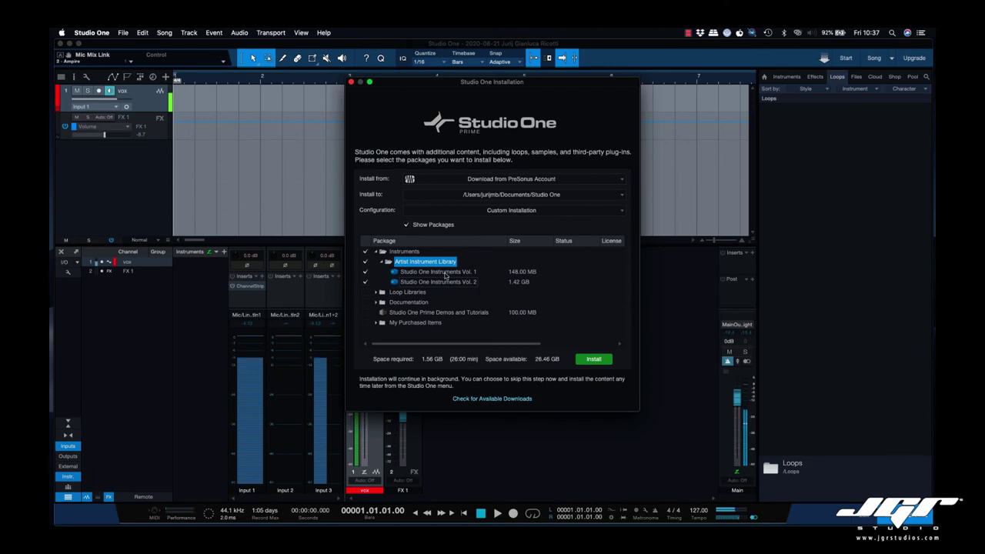
# Include the Loop Libraries packages with the selected instruments and start the content installation
pyautogui.click(377, 292)
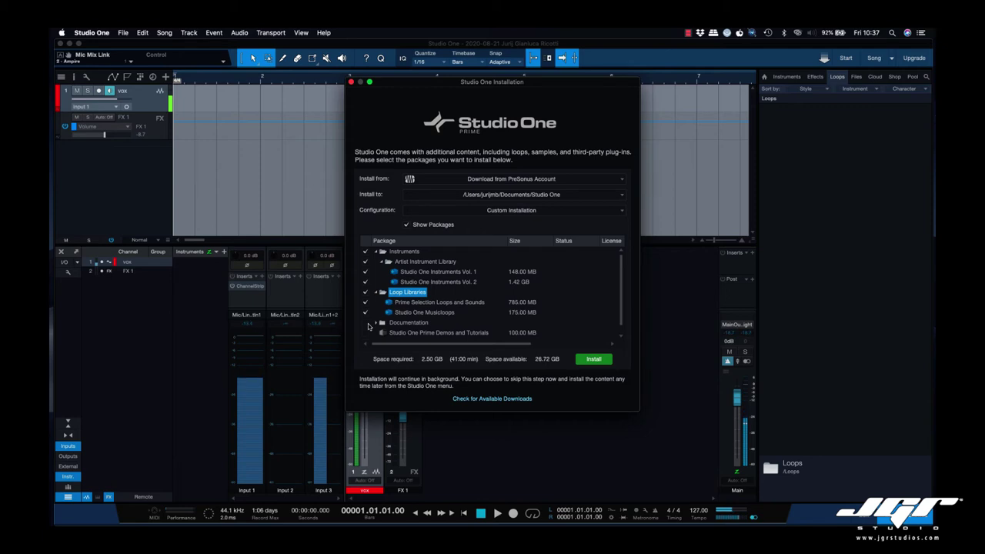
pyautogui.click(593, 359)
pyautogui.moveTo(594, 286); pyautogui.dragTo(610, 373)
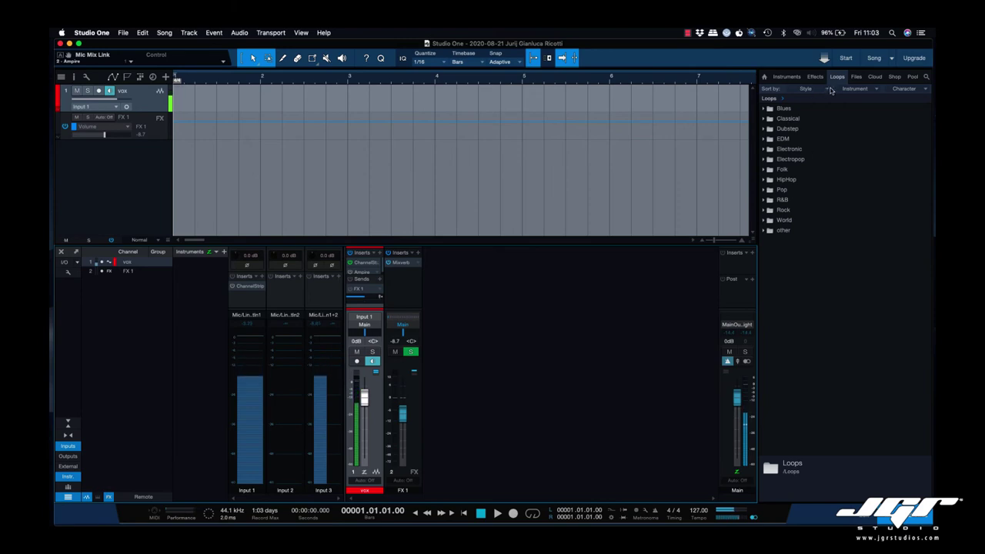
# Look through the Blues and Classical folders of the loop library
pyautogui.doubleClick(768, 109)
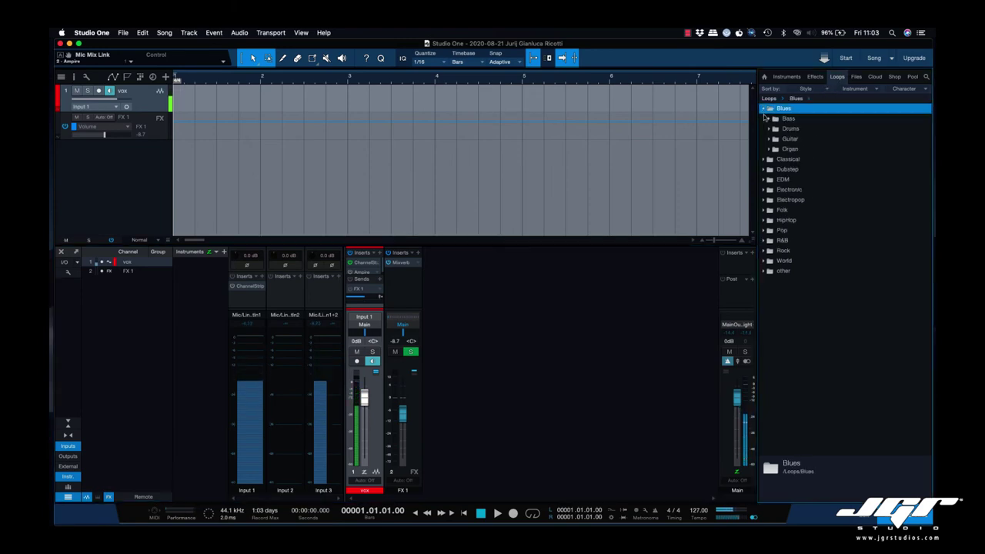
pyautogui.click(764, 109)
pyautogui.click(764, 119)
pyautogui.click(764, 119)
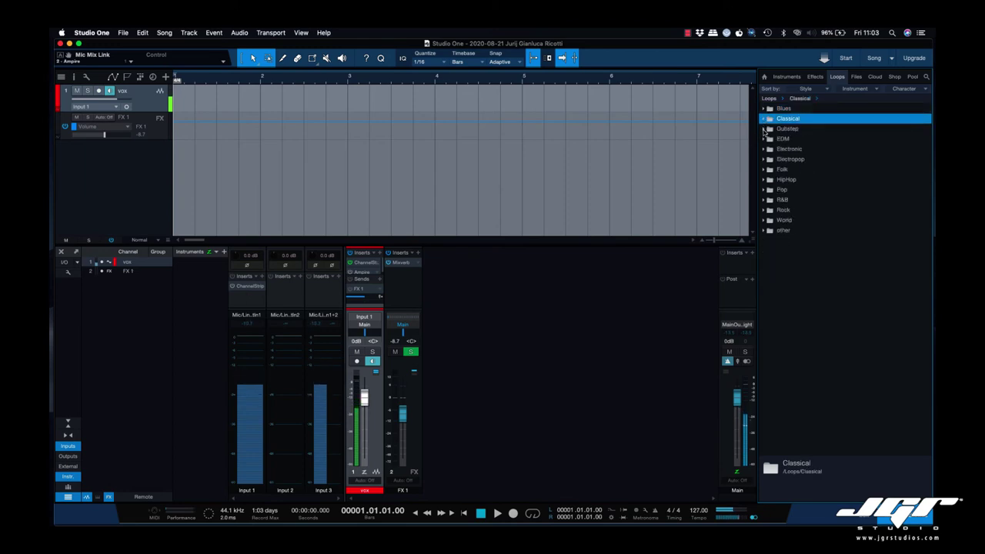
# Open the Electronic drum loops and audition several of them, starting with dbh_drm124_909_ful
pyautogui.click(764, 149)
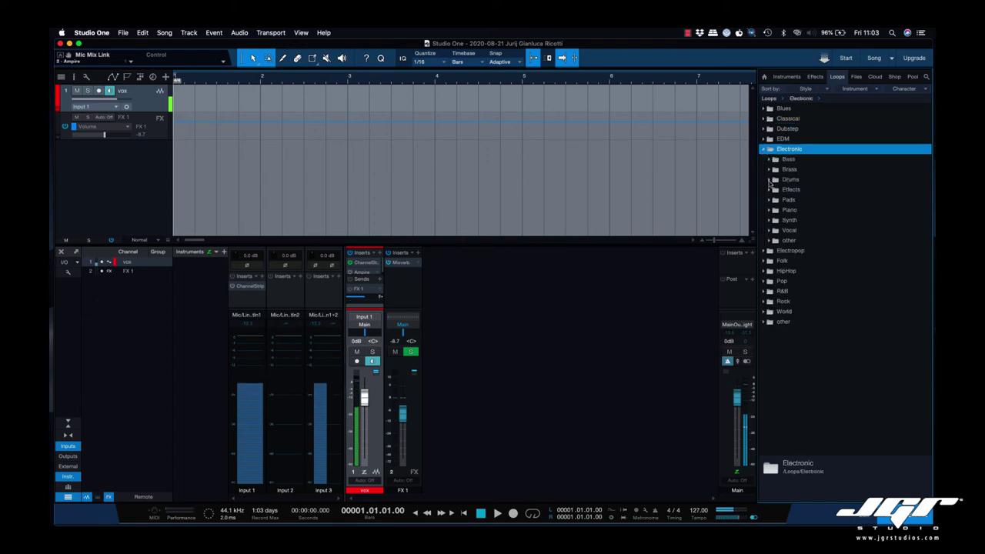
pyautogui.click(769, 180)
pyautogui.click(796, 201)
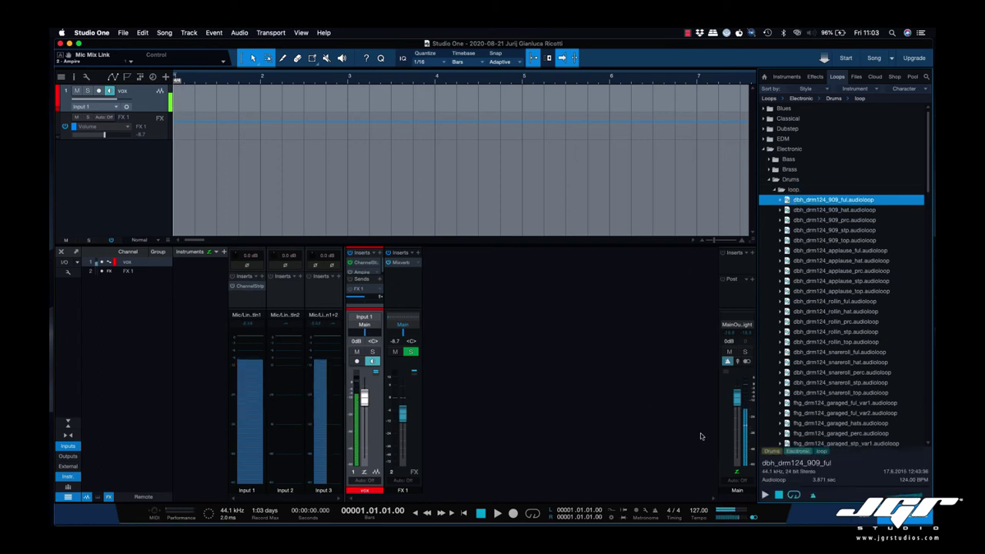
pyautogui.click(765, 495)
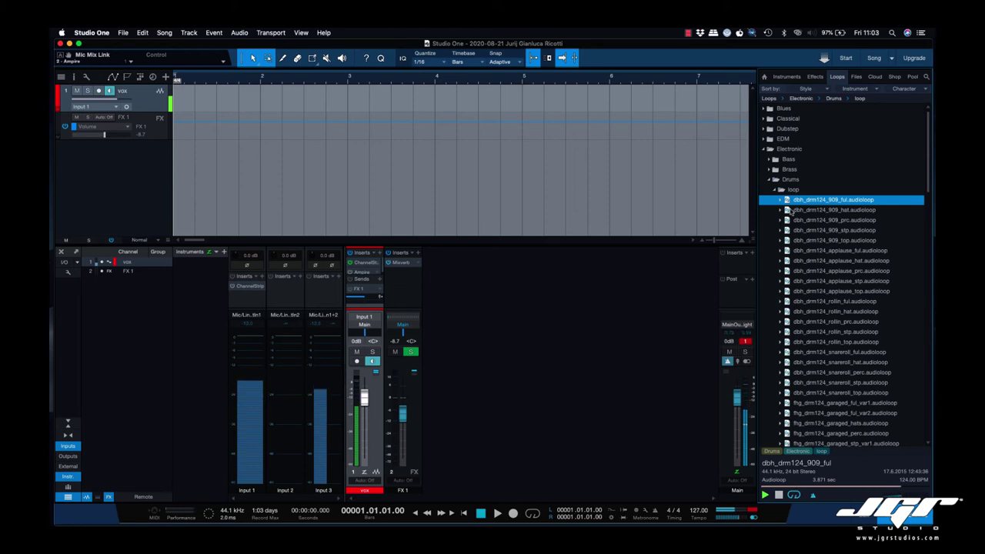
pyautogui.press('Down')
pyautogui.press('Down')
pyautogui.press('Down')
pyautogui.press('Down')
pyautogui.press('Down')
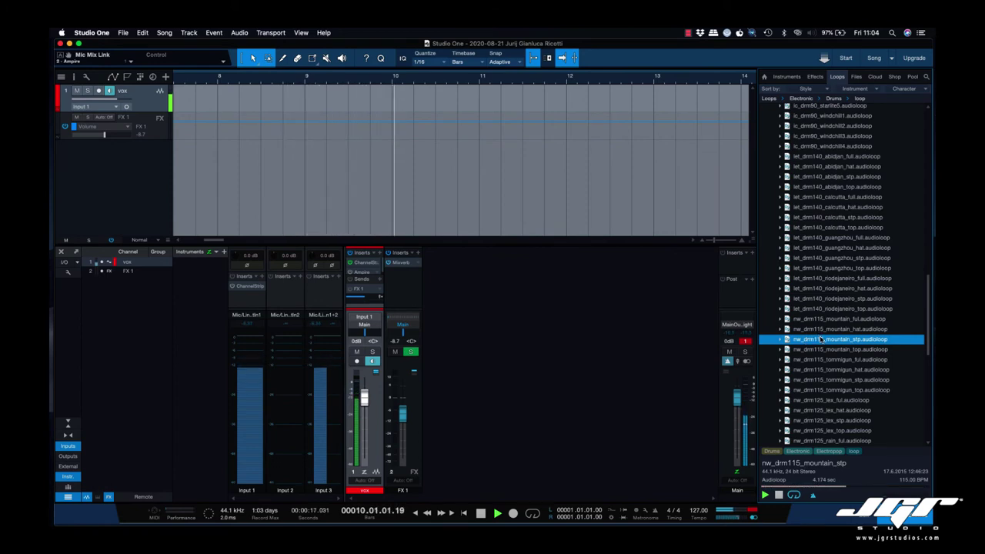
# Set the song tempo to 120 BPM
pyautogui.click(695, 513)
pyautogui.write('120')
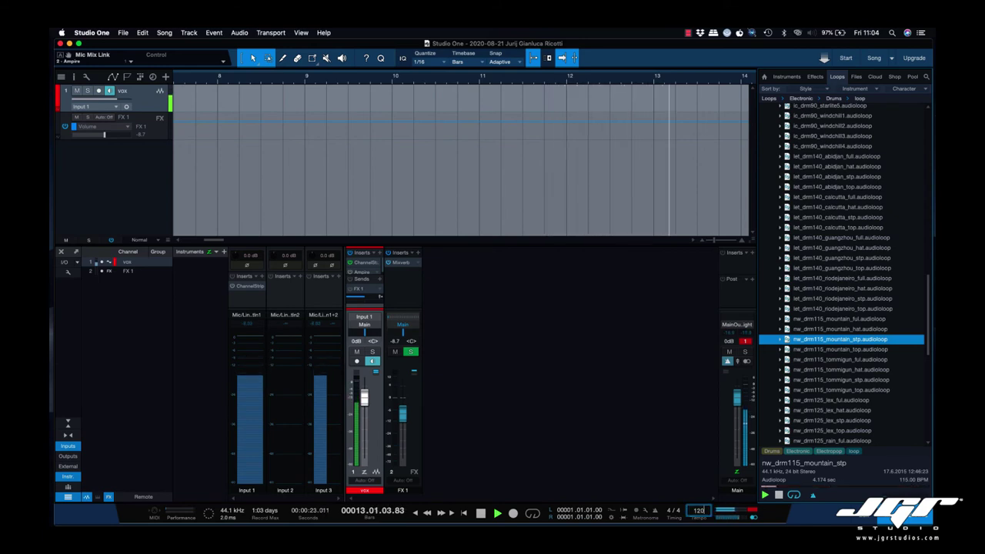
pyautogui.press('Return')
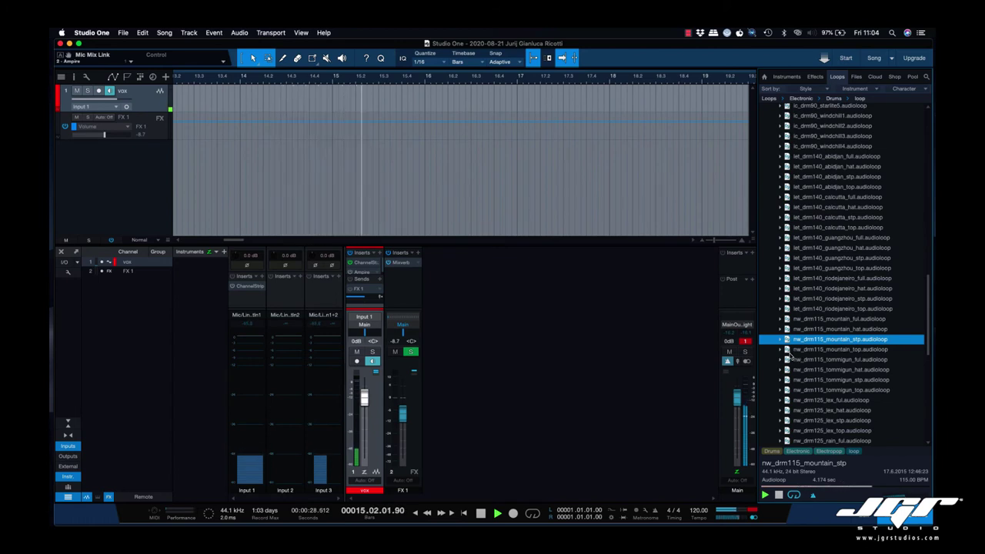
# Audition the nw_drm125_lex loops: ful, hat, top and stp
pyautogui.click(788, 401)
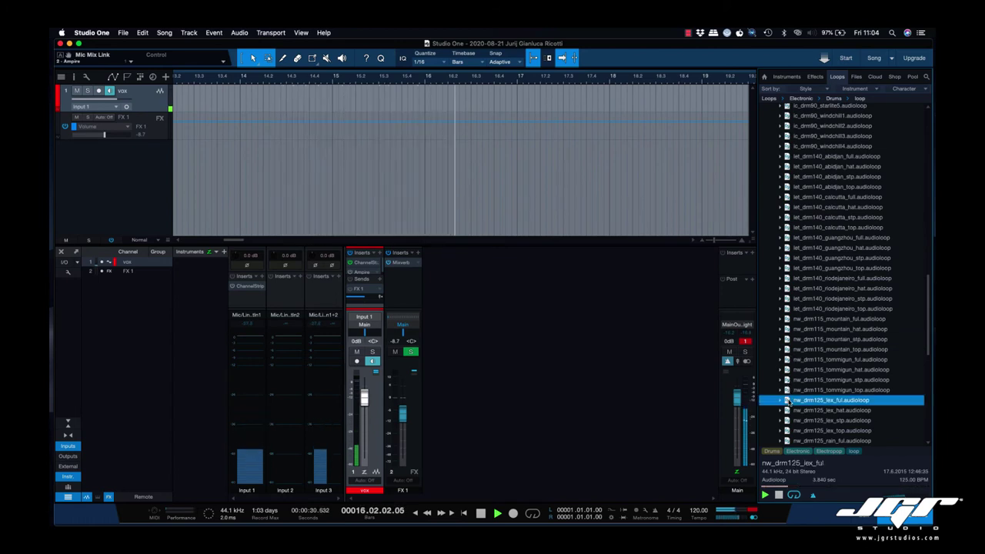
pyautogui.scroll(-2, 790, 408)
pyautogui.scroll(-1, 790, 410)
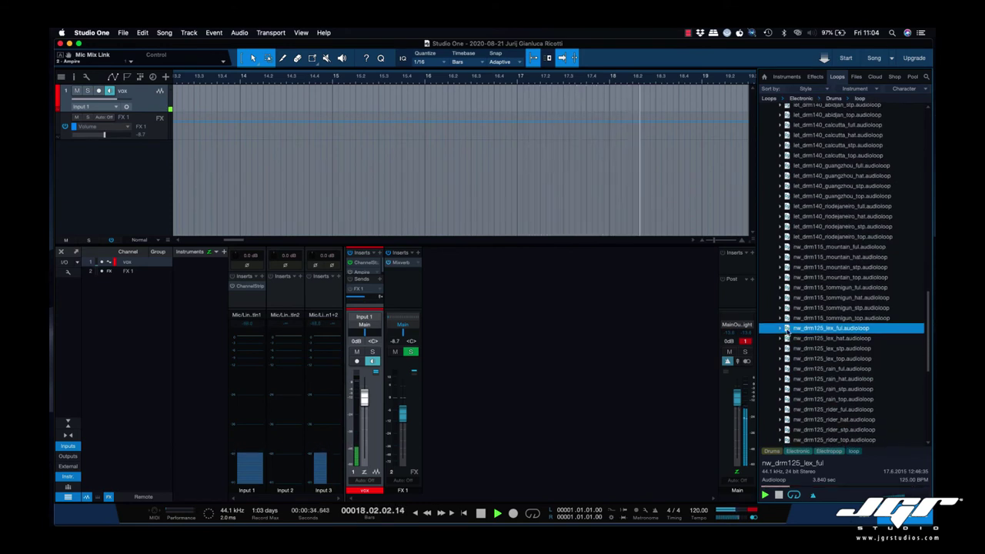
pyautogui.click(788, 339)
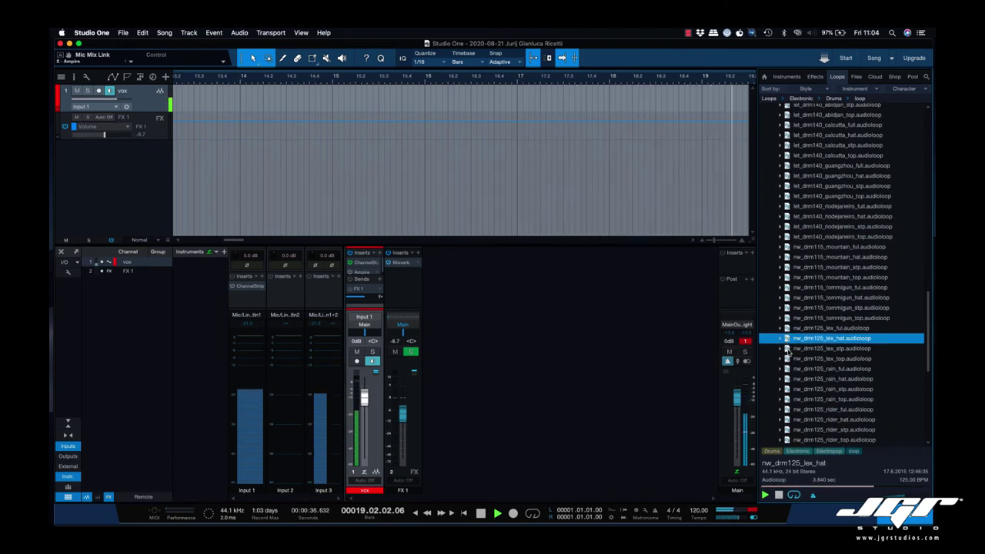
pyautogui.click(786, 328)
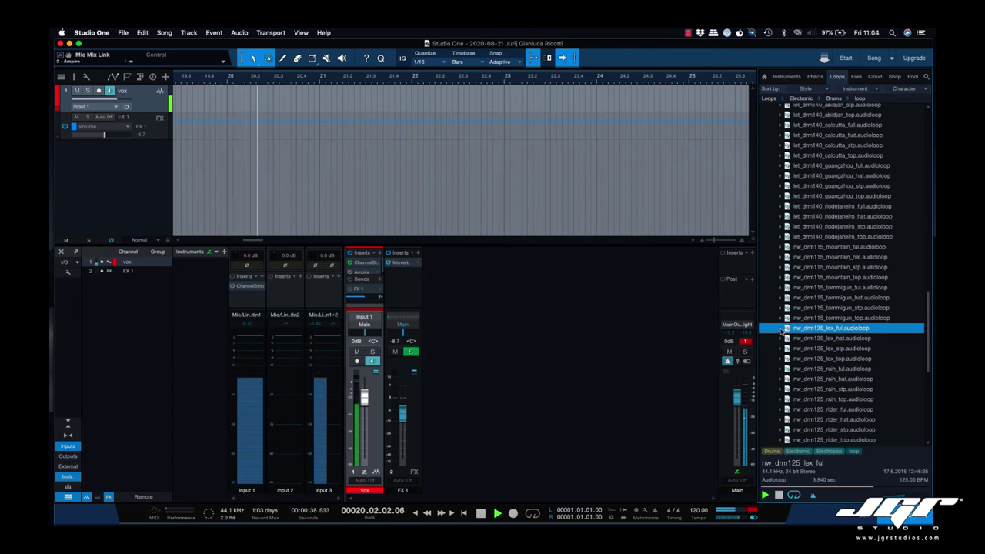
pyautogui.click(788, 358)
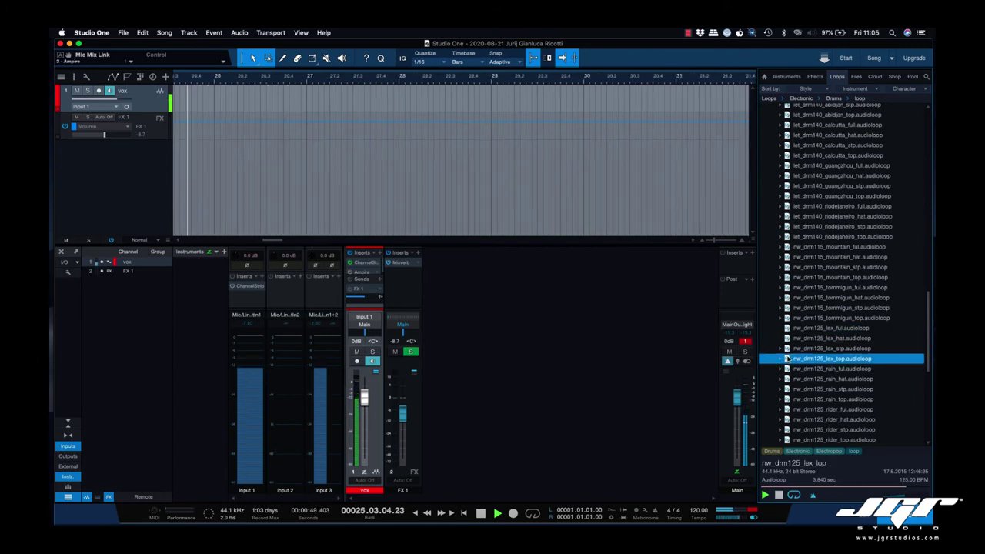
pyautogui.click(786, 349)
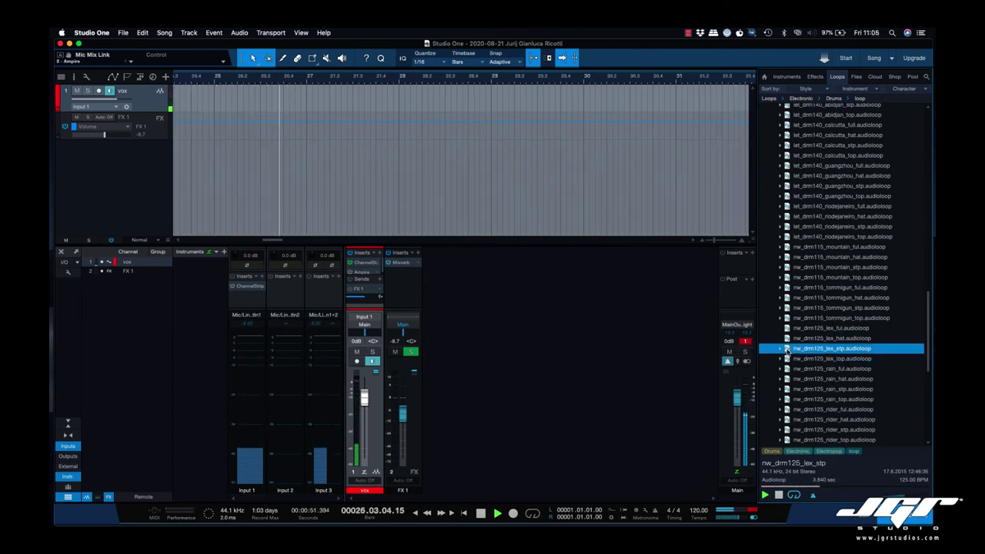
pyautogui.click(786, 338)
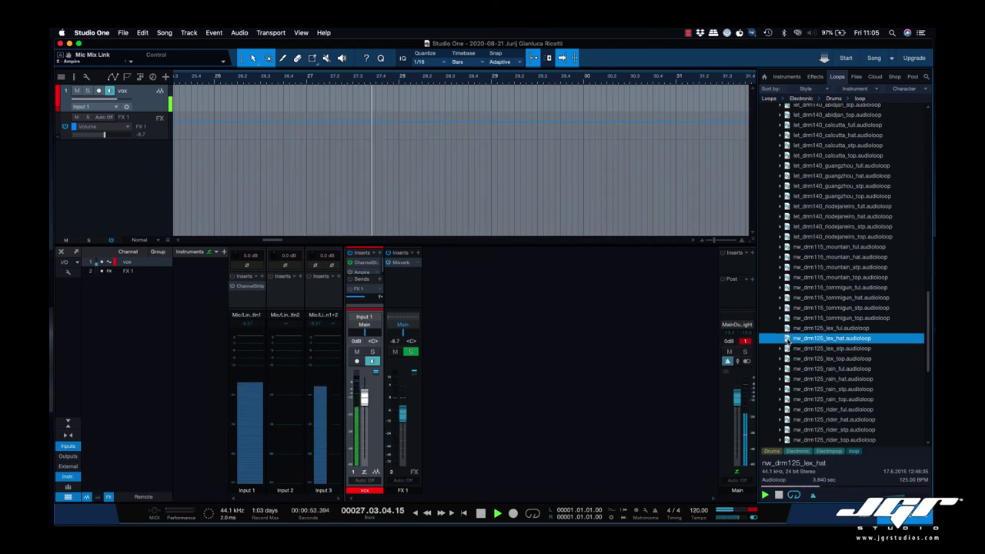
pyautogui.click(787, 328)
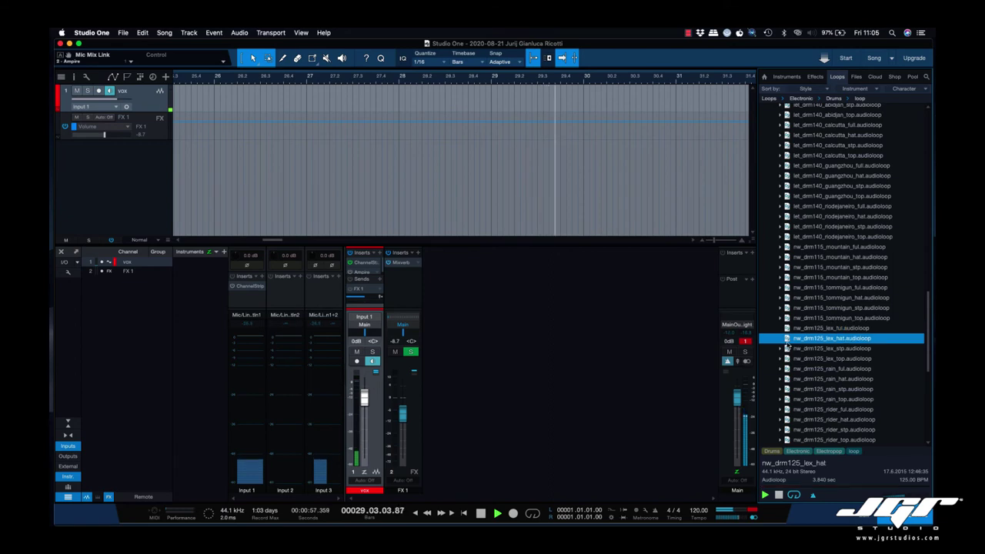
# Add the nw_drm125_lex hat, stp and top loops on three new tracks and align the clips to bar 1
pyautogui.click(787, 342)
pyautogui.click(786, 347)
pyautogui.keyDown('shift'); pyautogui.click(789, 358); pyautogui.keyUp('shift')
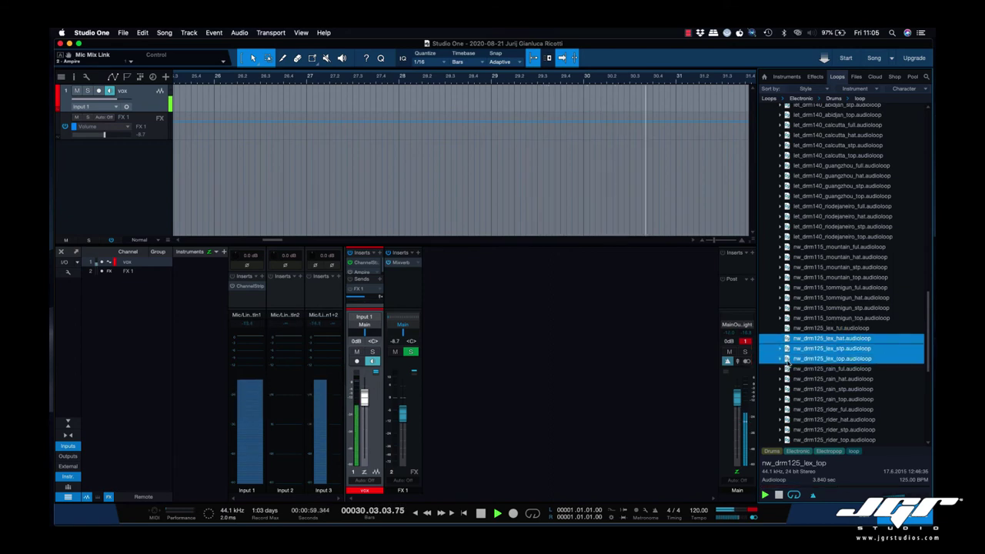
pyautogui.moveTo(789, 358); pyautogui.dragTo(215, 204)
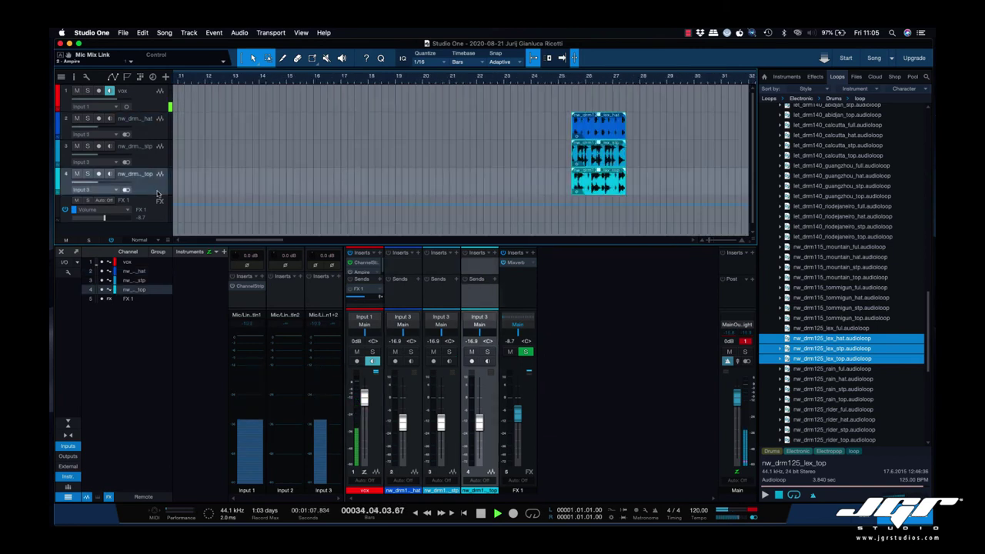
pyautogui.moveTo(599, 188); pyautogui.dragTo(200, 176)
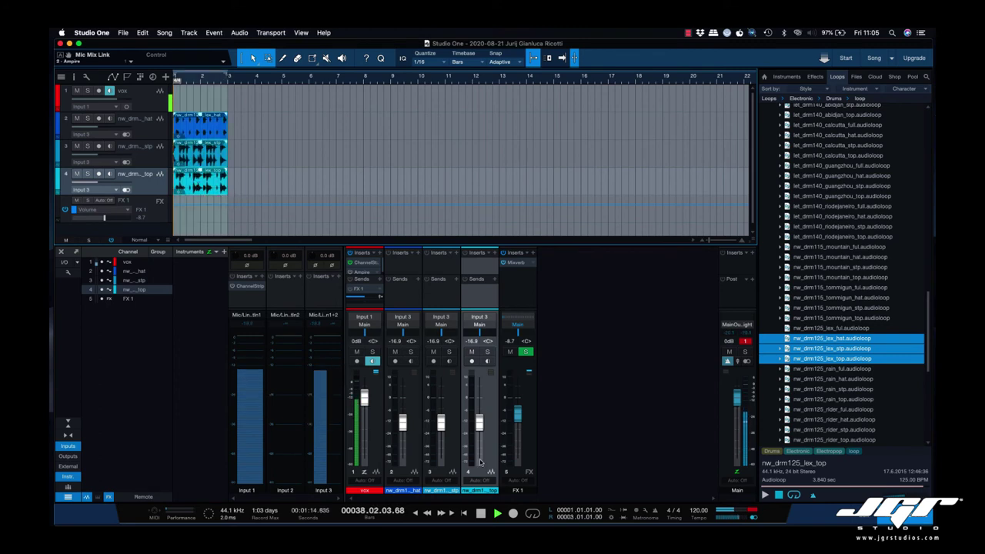
# Turn on loop playback, lower the hat and top track faders fully, set the stp fader to -7.5 dB and stop playback
pyautogui.click(532, 513)
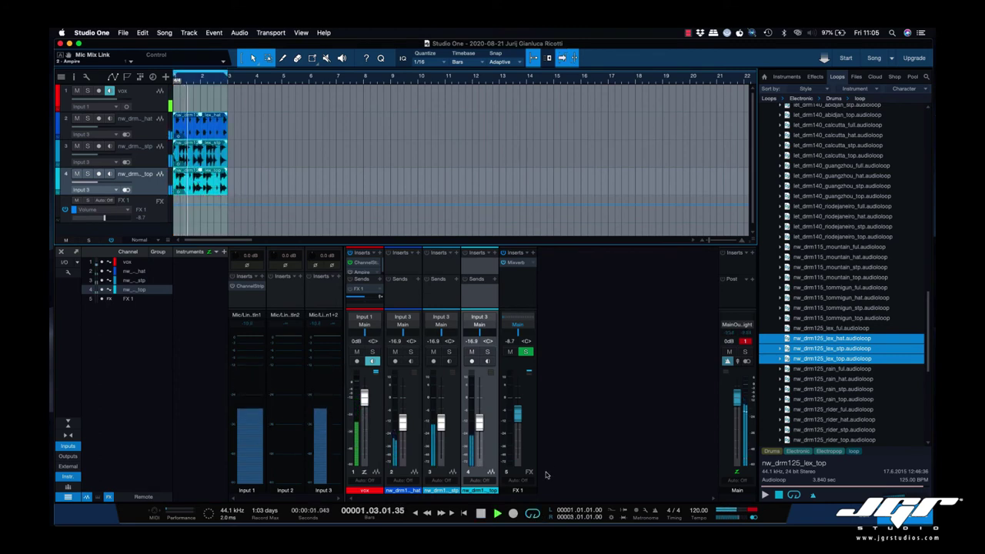
pyautogui.moveTo(478, 422); pyautogui.dragTo(480, 513)
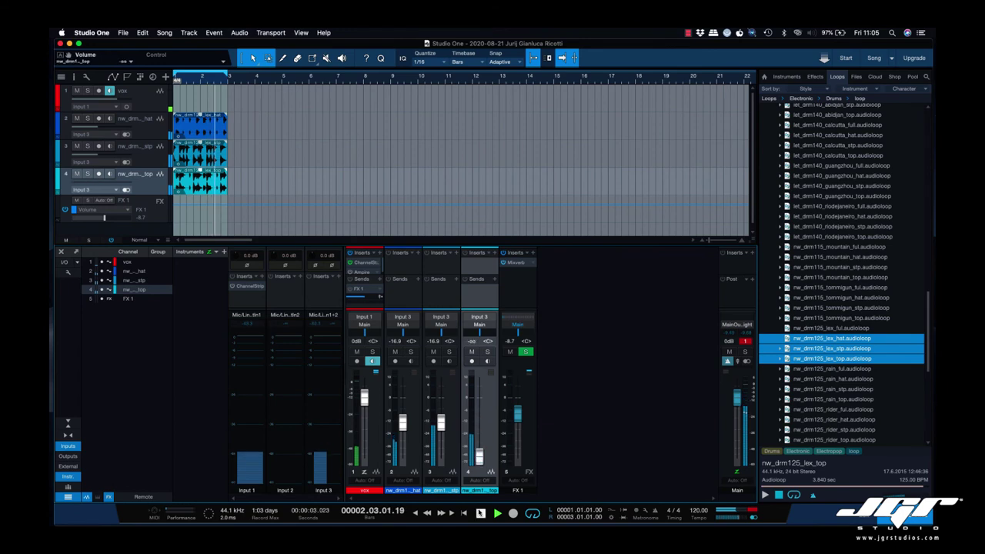
pyautogui.moveTo(401, 422); pyautogui.dragTo(403, 466)
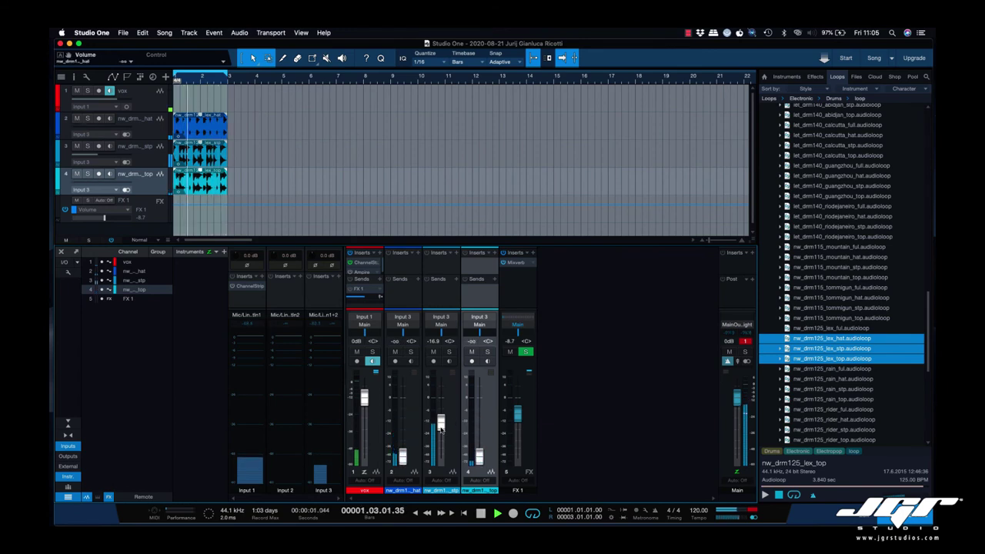
pyautogui.moveTo(440, 427); pyautogui.dragTo(441, 415)
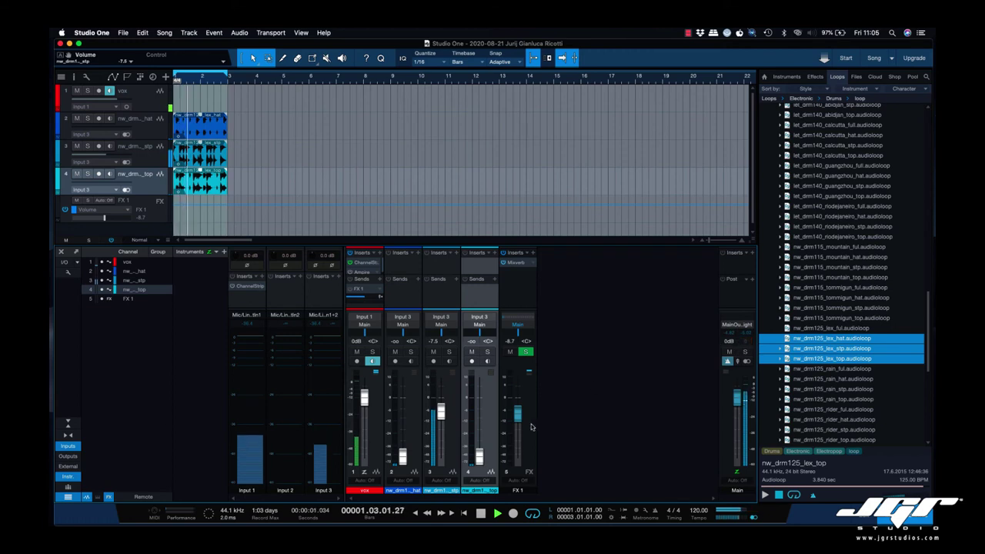
pyautogui.press('space')
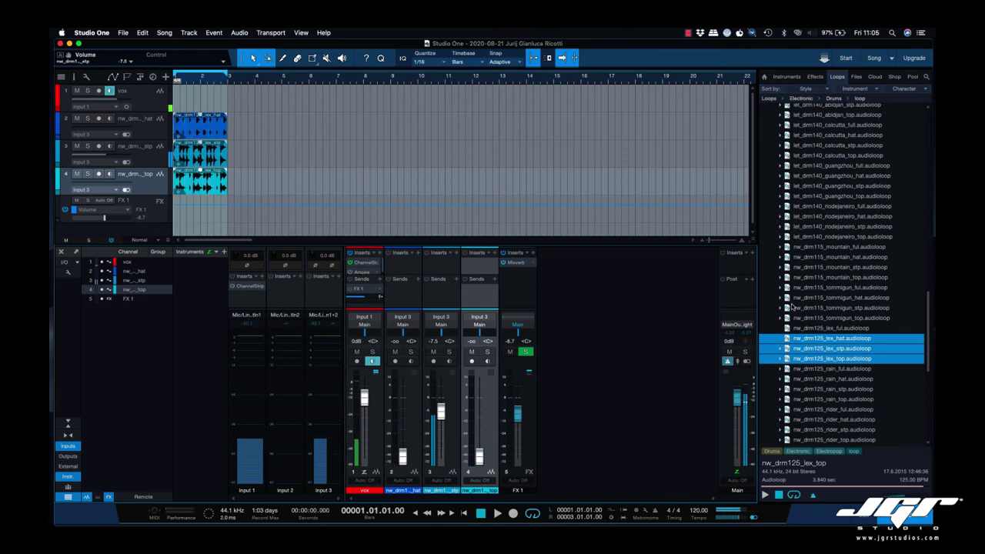
# Audition the 303 Bow and Analog Planet loops from the Electronic bass loops against the drums
pyautogui.scroll(-6, 791, 306)
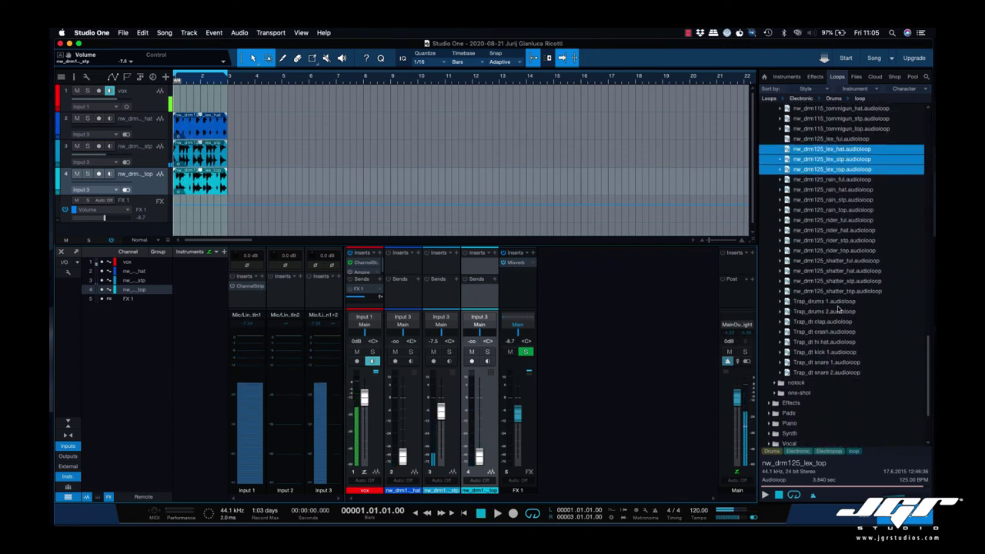
pyautogui.scroll(15, 838, 309)
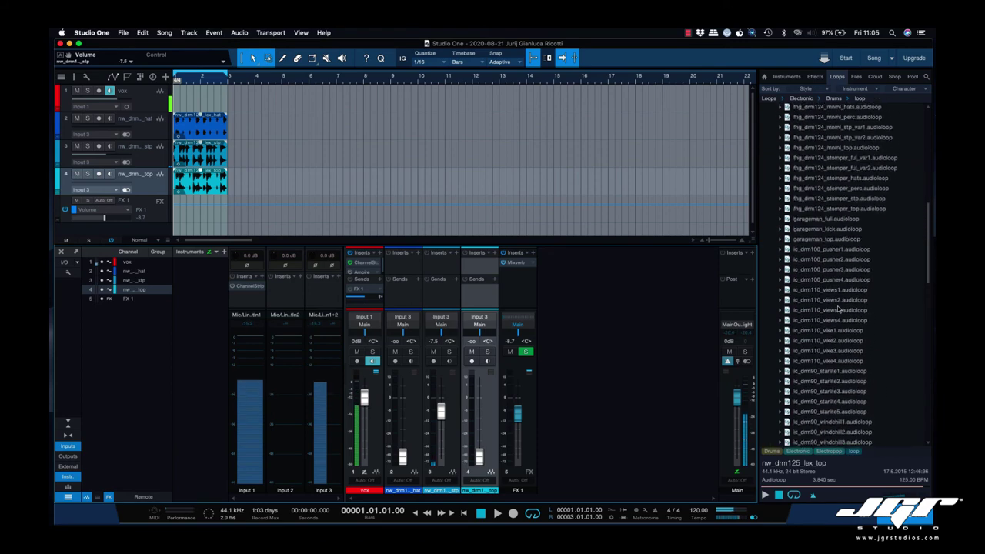
pyautogui.scroll(4, 839, 310)
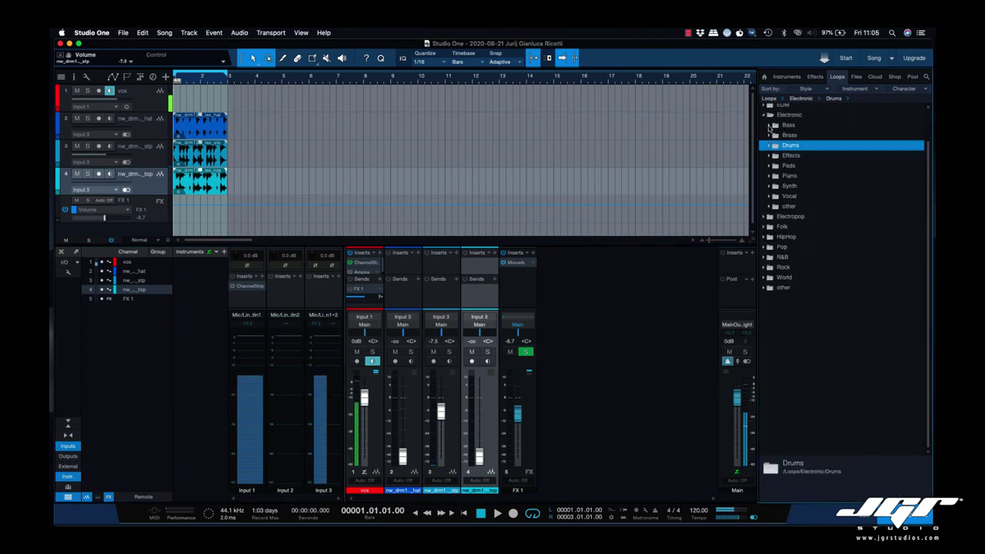
pyautogui.click(770, 126)
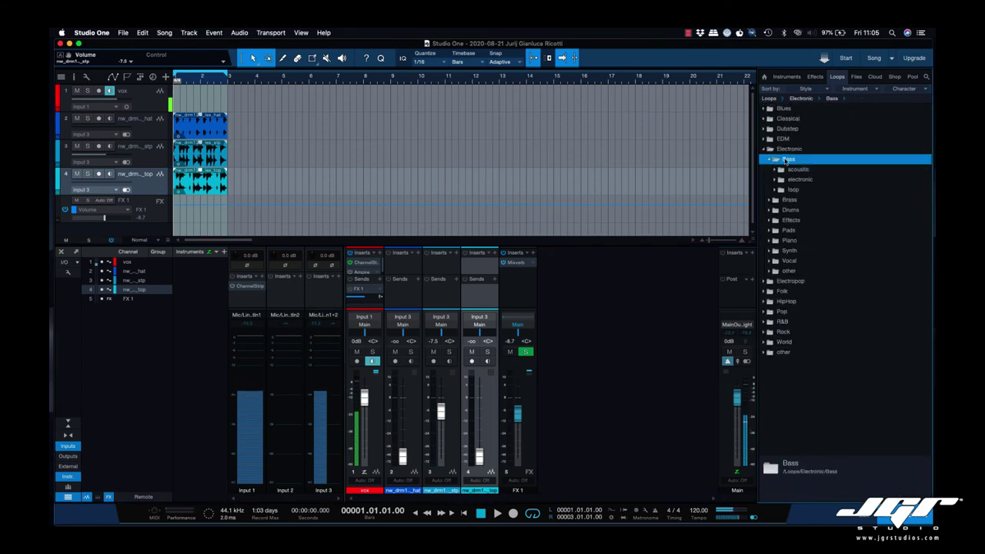
pyautogui.click(789, 190)
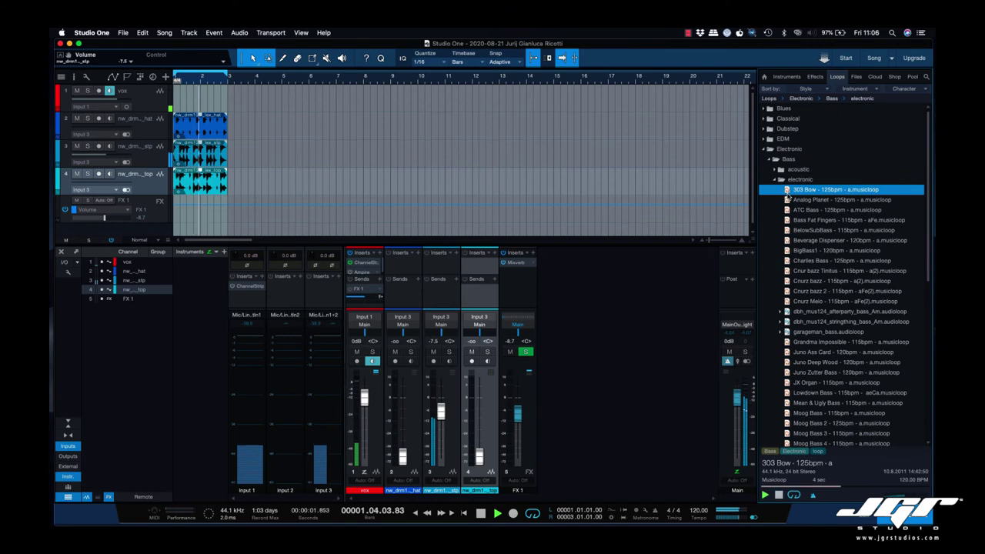
pyautogui.click(788, 200)
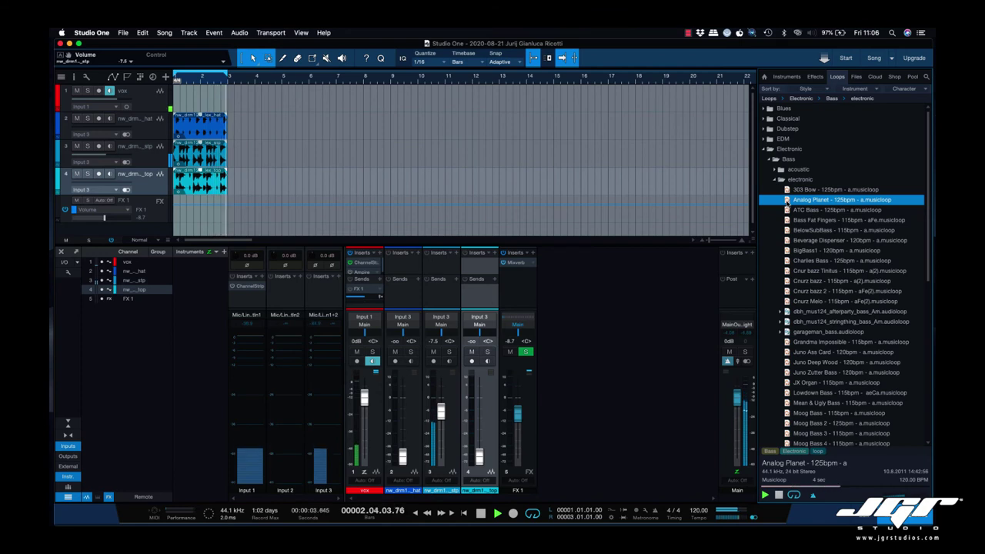
pyautogui.press('space')
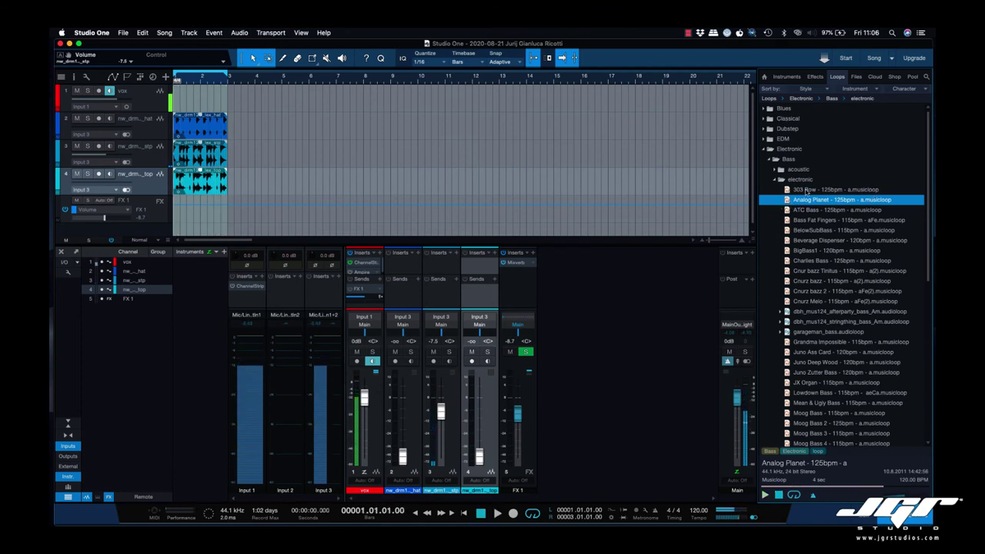
# Add the Analog Planet bass loop on a new instrument track at bar 1 and test a note in its Presence instrument
pyautogui.moveTo(787, 200); pyautogui.dragTo(198, 221)
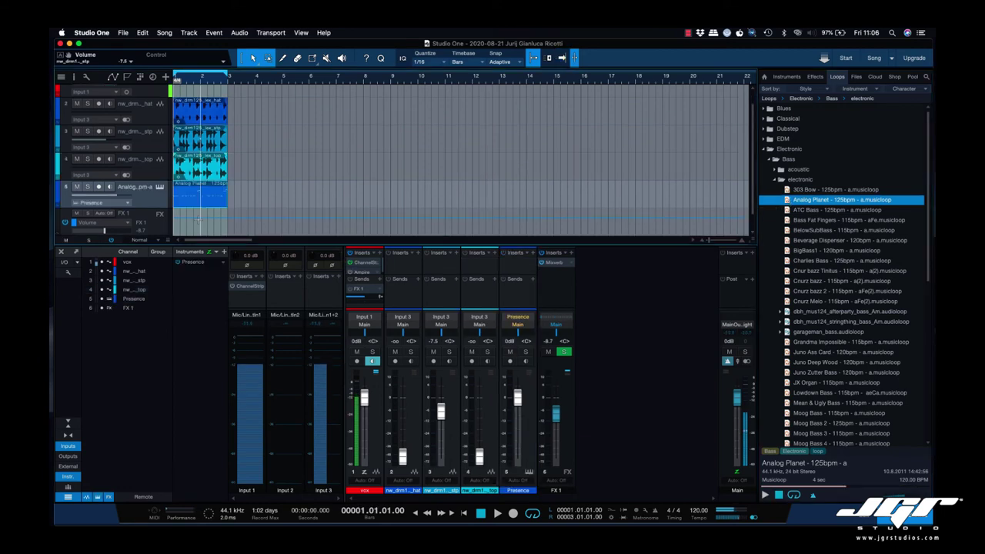
pyautogui.press('F3')
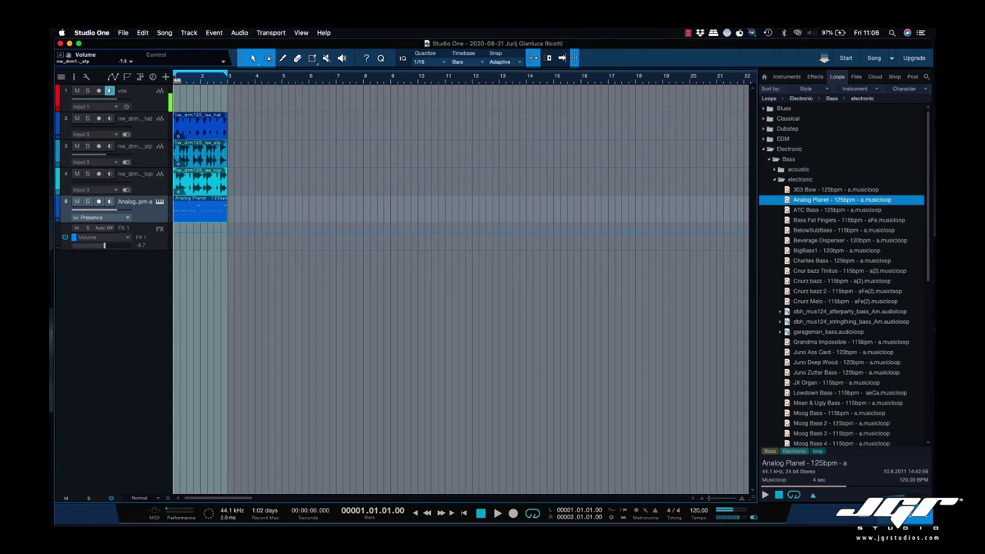
pyautogui.press('F3')
pyautogui.click(194, 263)
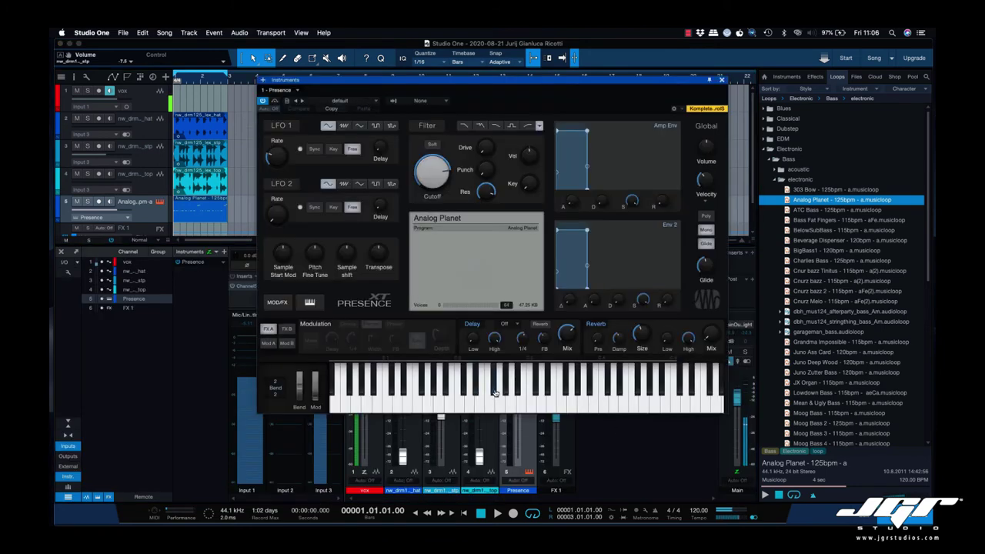
pyautogui.click(408, 401)
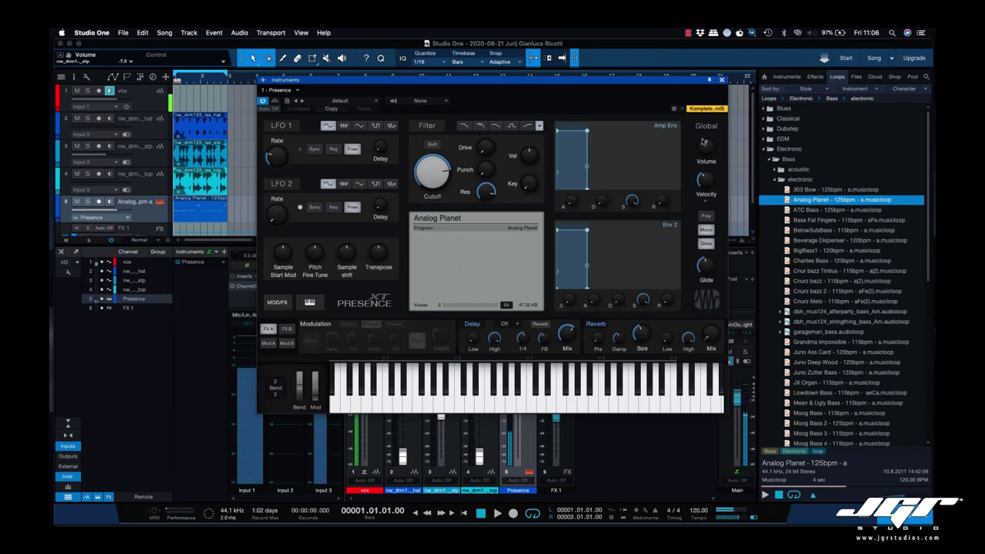
pyautogui.click(722, 80)
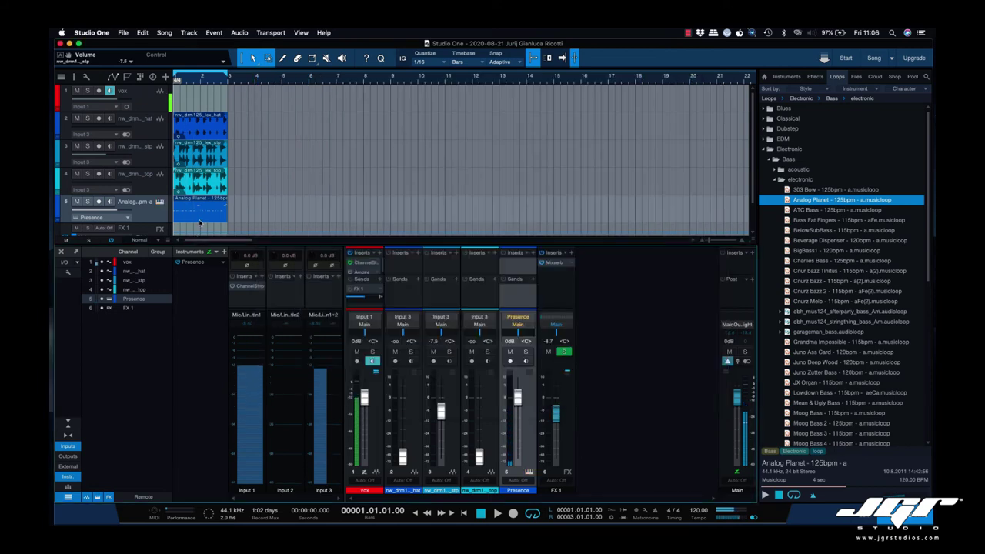
# Open the Analog Planet part for note editing in an enlarged editor and play it back
pyautogui.doubleClick(198, 221)
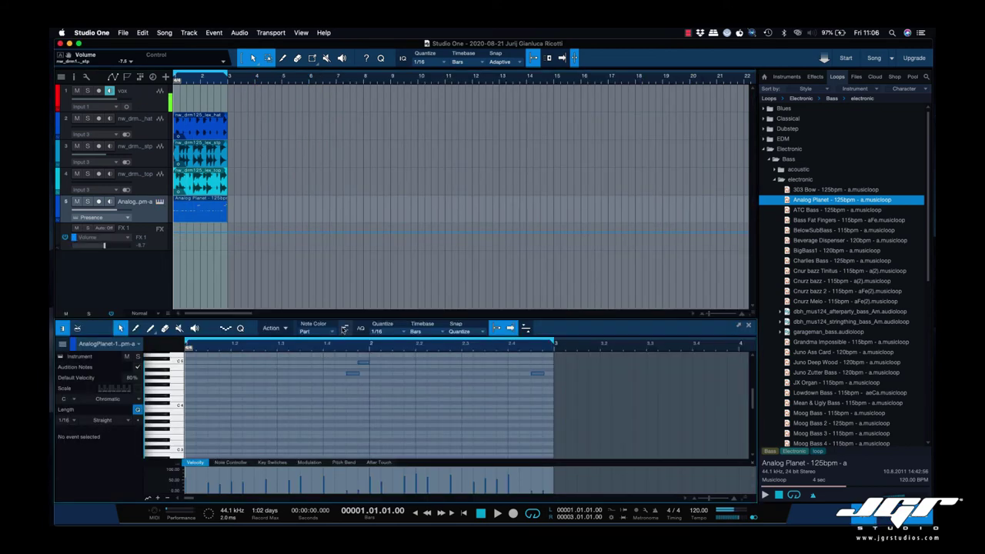
pyautogui.moveTo(355, 256); pyautogui.dragTo(358, 196)
pyautogui.press('space')
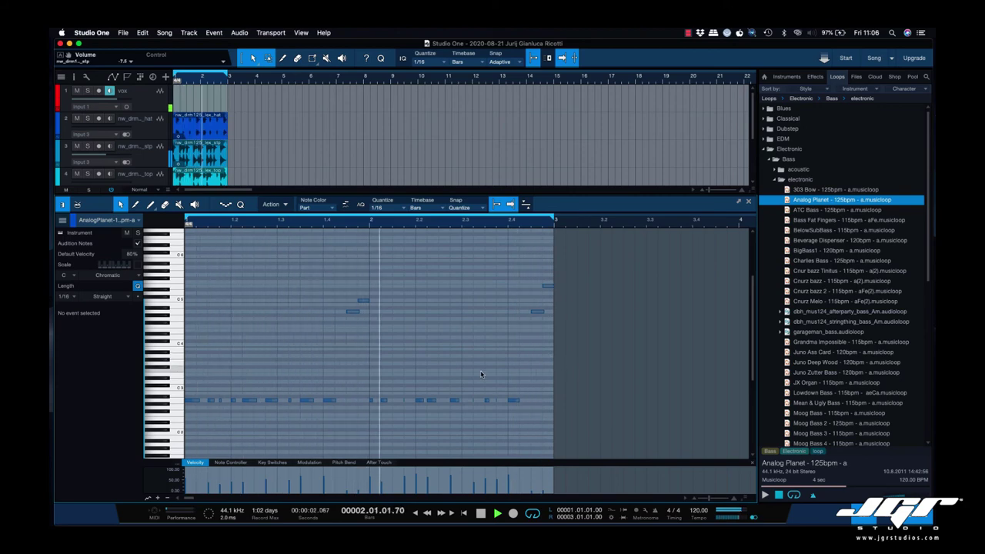
pyautogui.press('space')
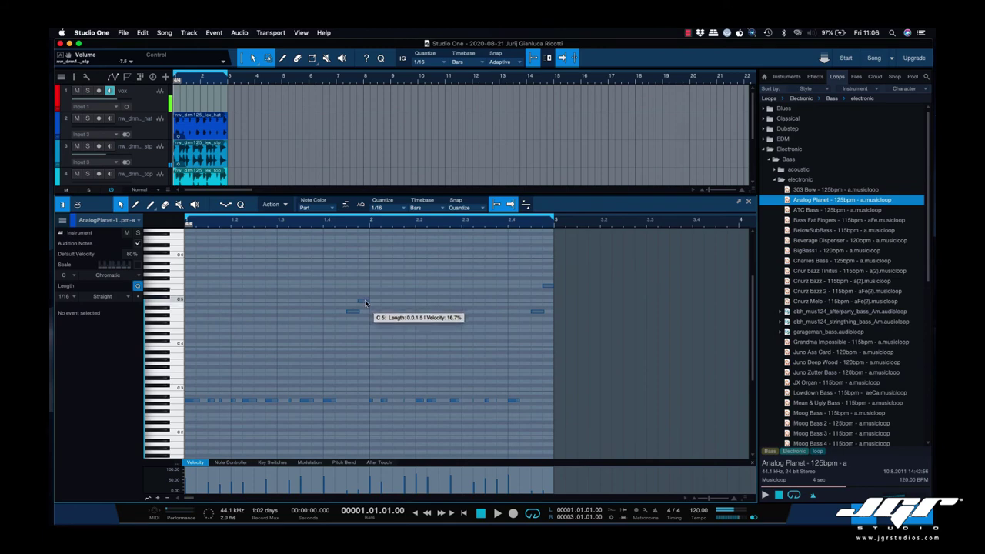
# Lower the C5 note at the end of bar 1 of the bass part to B4 and check it in playback
pyautogui.moveTo(366, 303); pyautogui.dragTo(366, 307)
pyautogui.press('space')
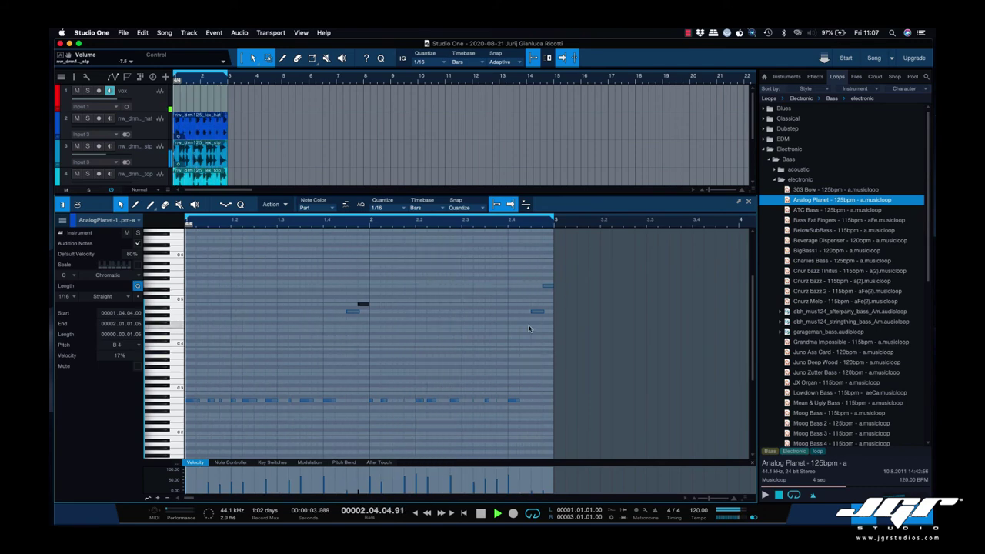
pyautogui.rightClick(365, 307)
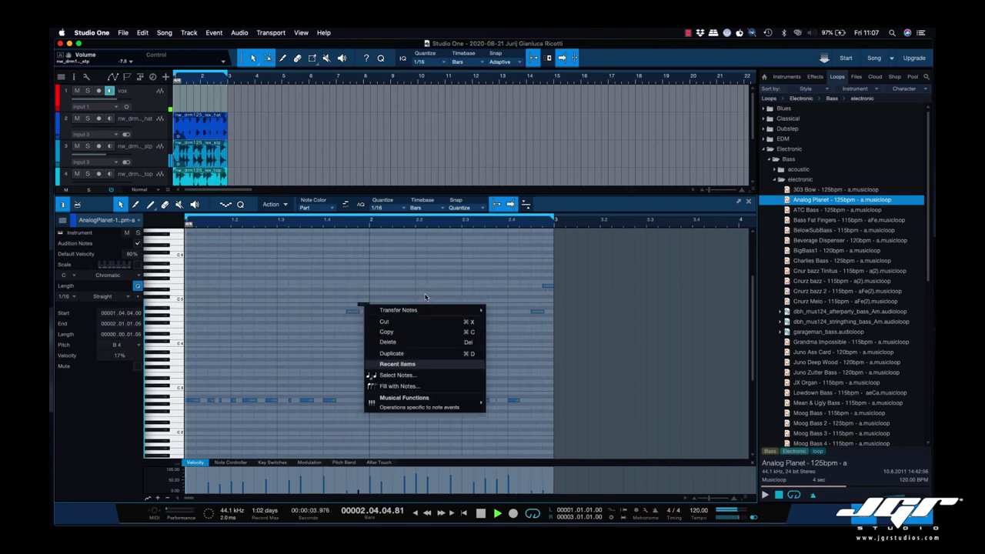
pyautogui.press('Escape')
pyautogui.press('space')
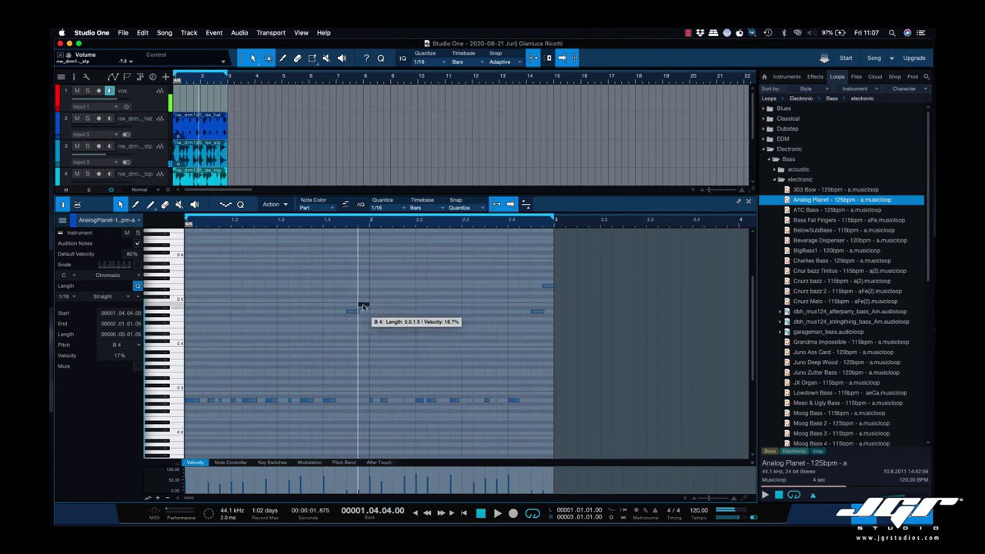
pyautogui.moveTo(365, 307); pyautogui.dragTo(422, 295)
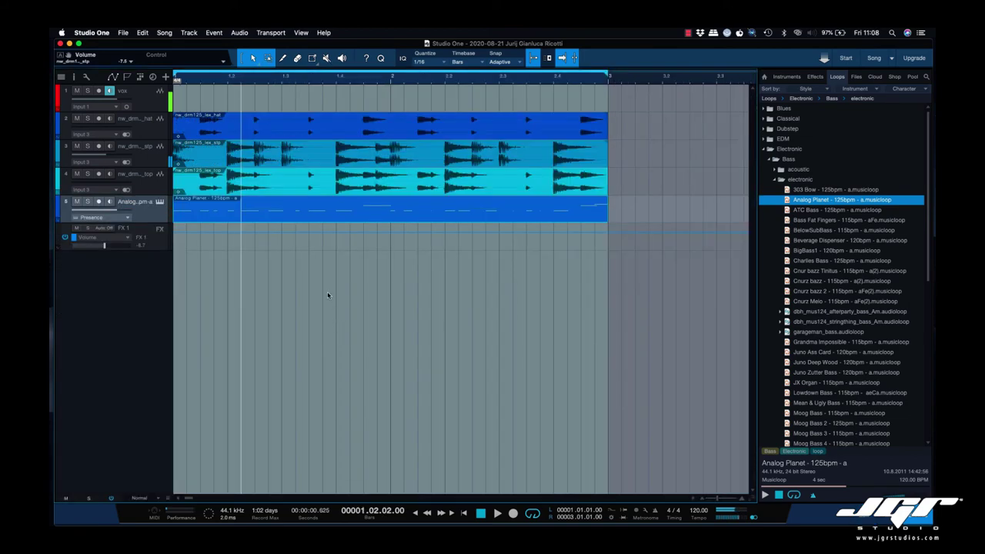
# Solo the stp track during playback and split its clip around 1.3, 2.1 and 2.3, plus the top clip between 2.2 and 2.3
pyautogui.click(273, 190)
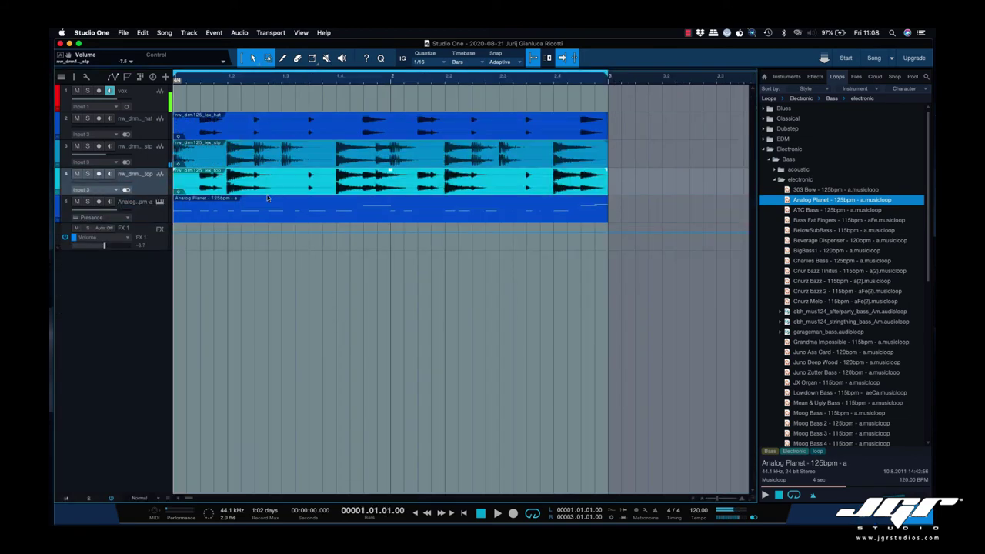
pyautogui.press('3')
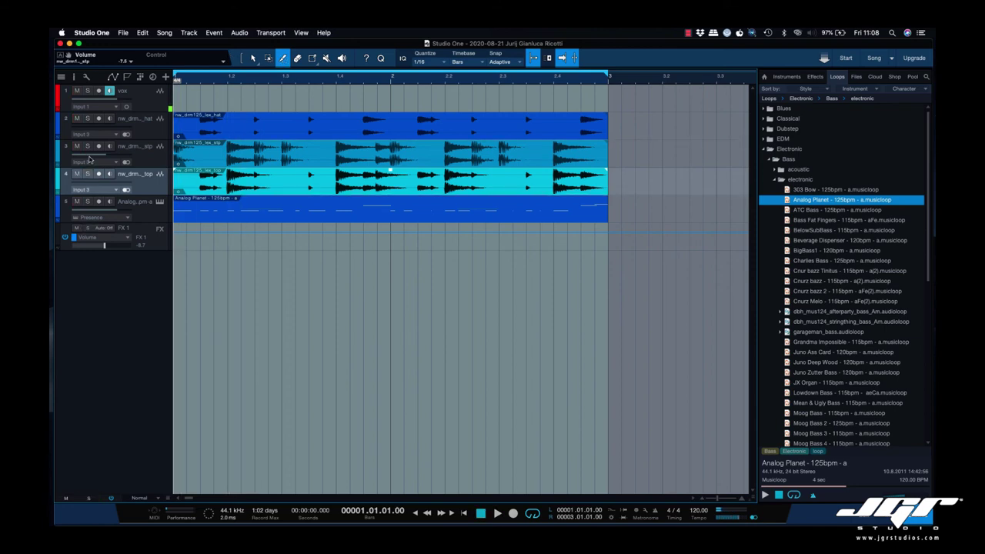
pyautogui.press('space')
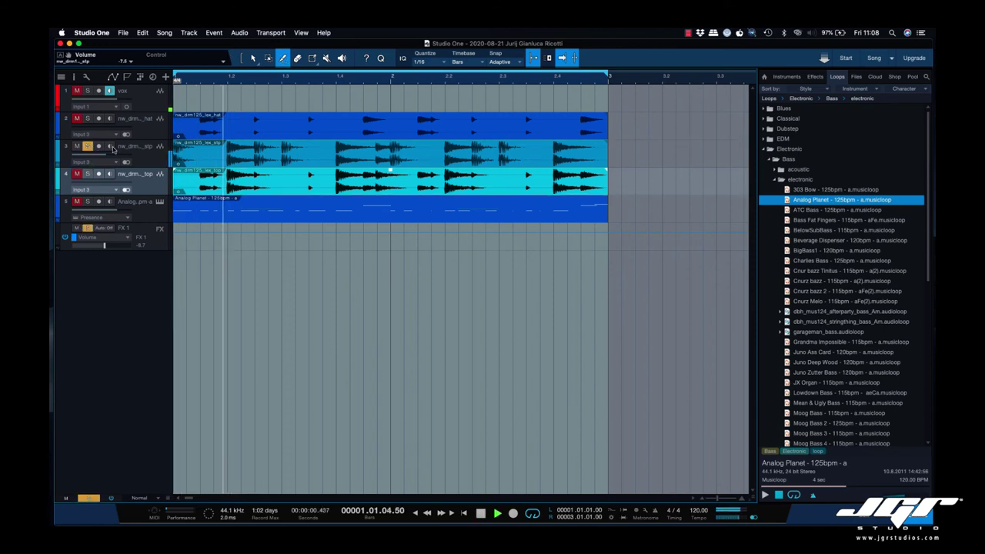
pyautogui.click(259, 159)
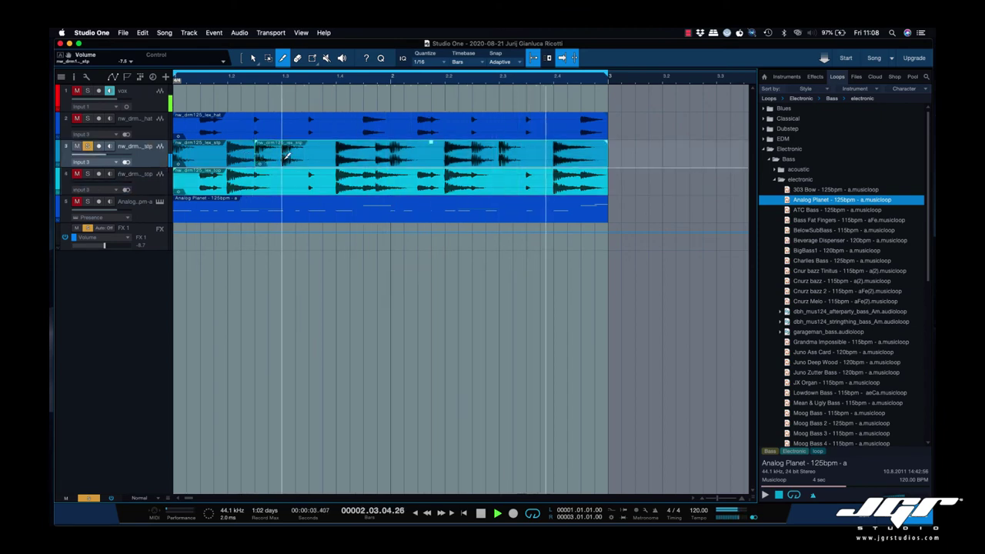
pyautogui.click(282, 156)
pyautogui.click(378, 157)
pyautogui.click(391, 158)
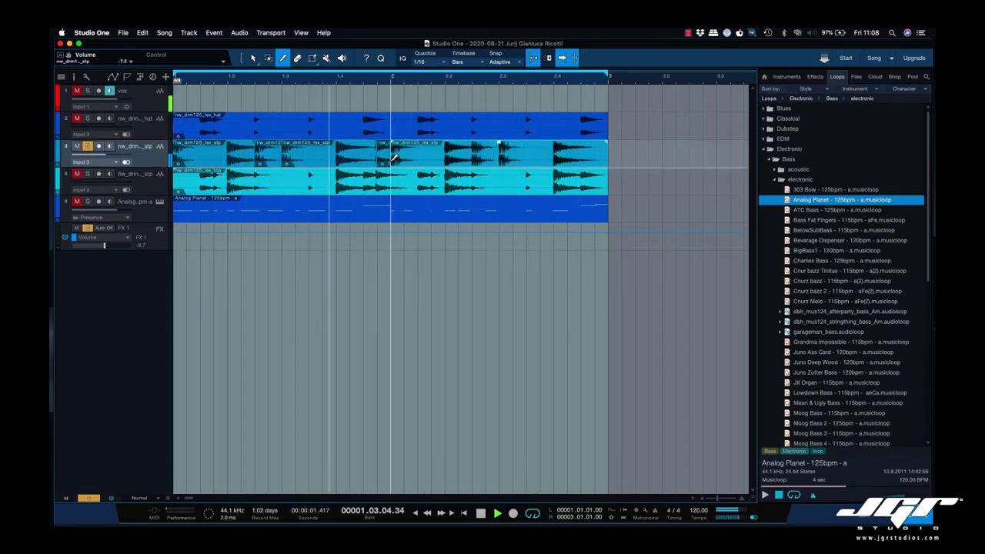
pyautogui.click(473, 177)
pyautogui.click(499, 158)
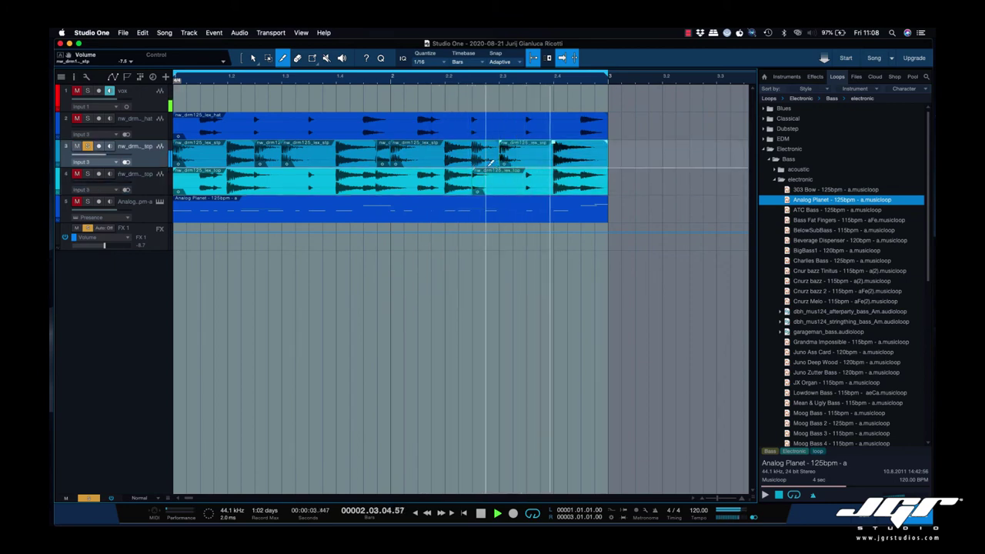
# Mute the stp clip slices that start at beats 1.3 and 2.1, and clear all track solos
pyautogui.press('6')
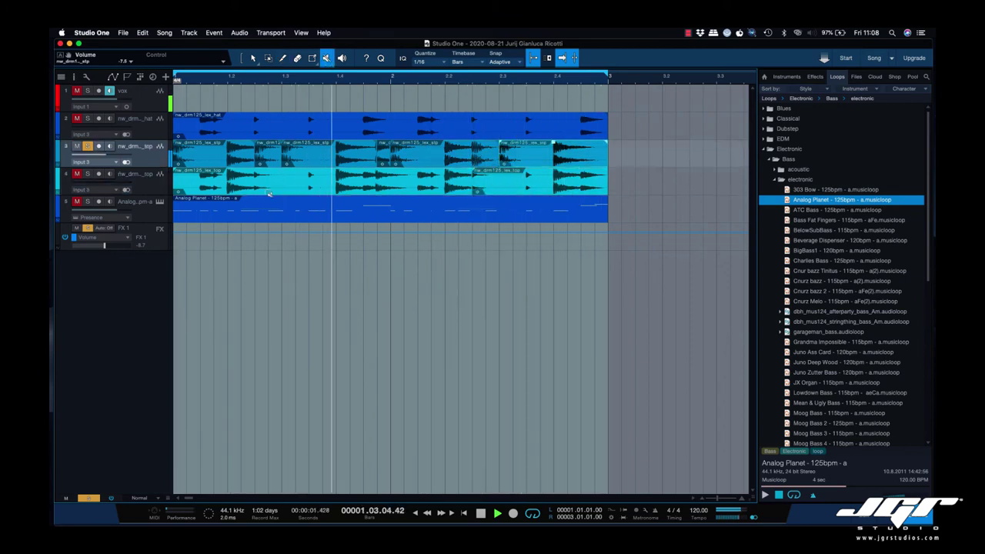
pyautogui.click(271, 157)
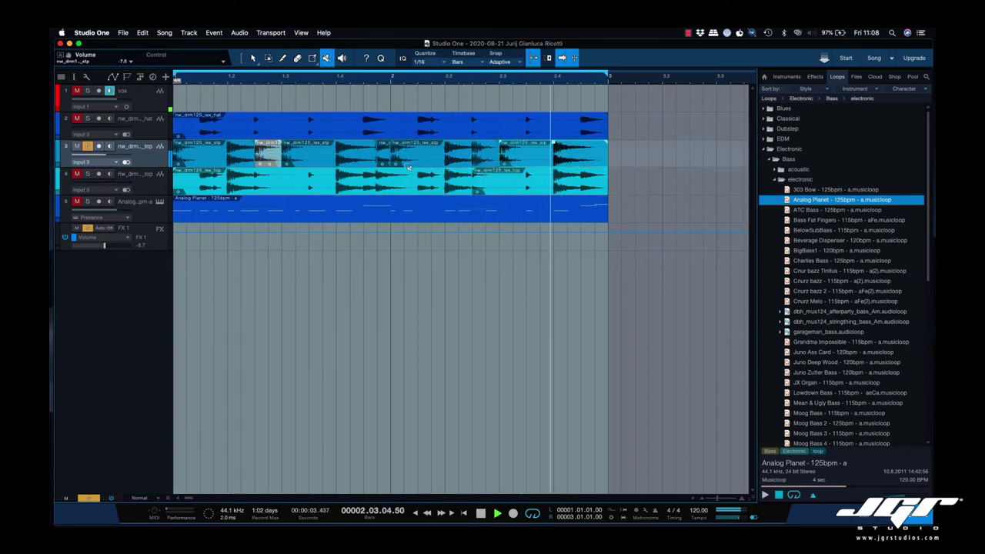
pyautogui.click(383, 158)
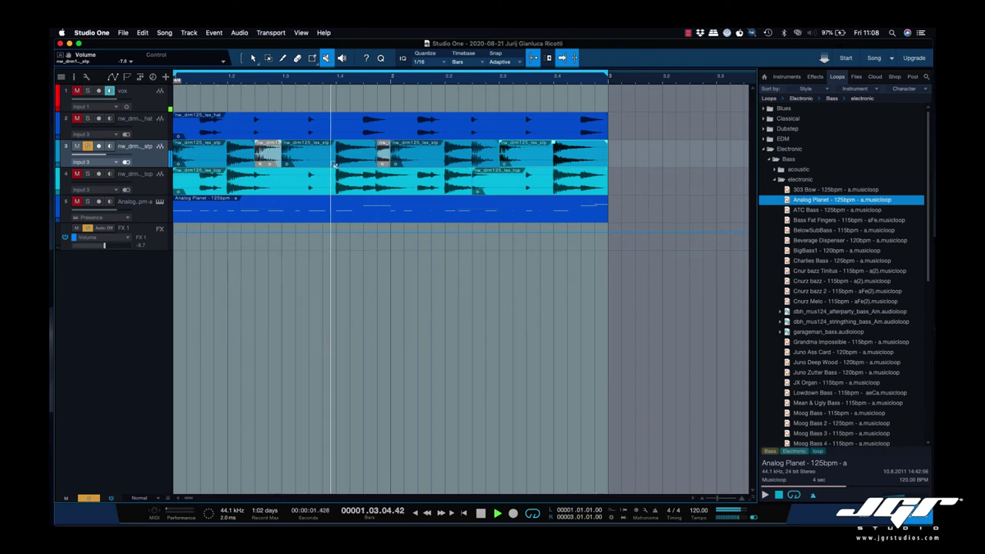
pyautogui.click(271, 157)
pyautogui.click(314, 158)
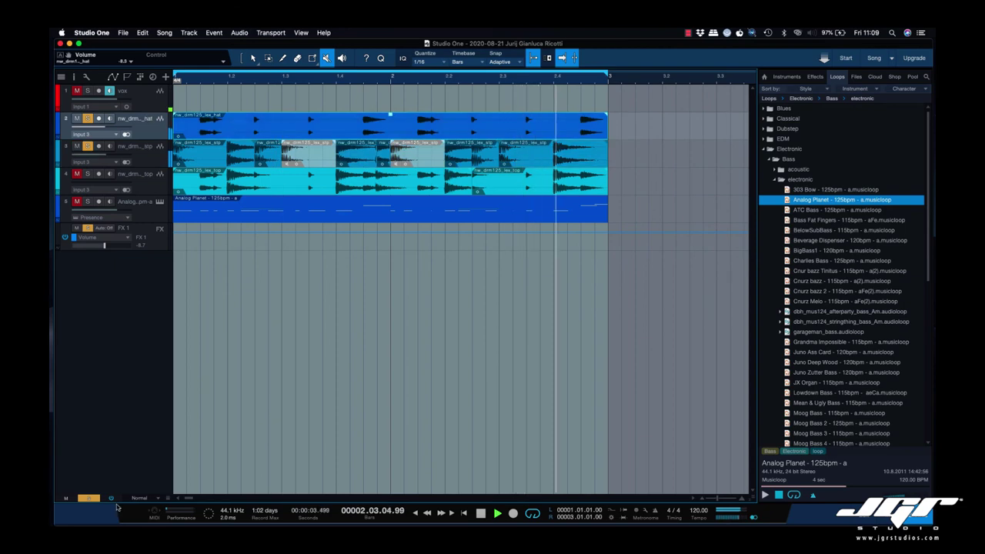
pyautogui.click(90, 498)
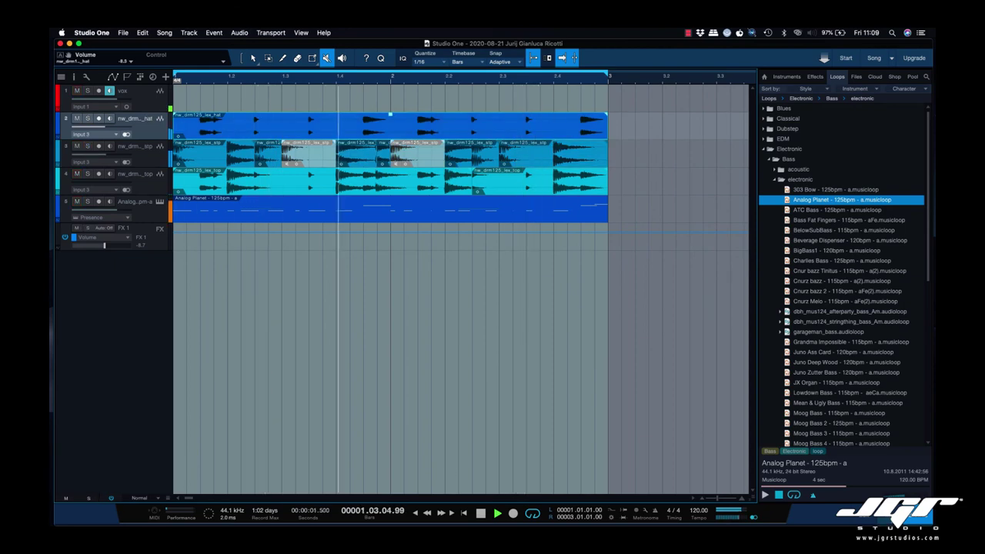
# Set the stp track level to -9.2 dB and the hat track level to -16.4 dB in the mixer
pyautogui.press('F3')
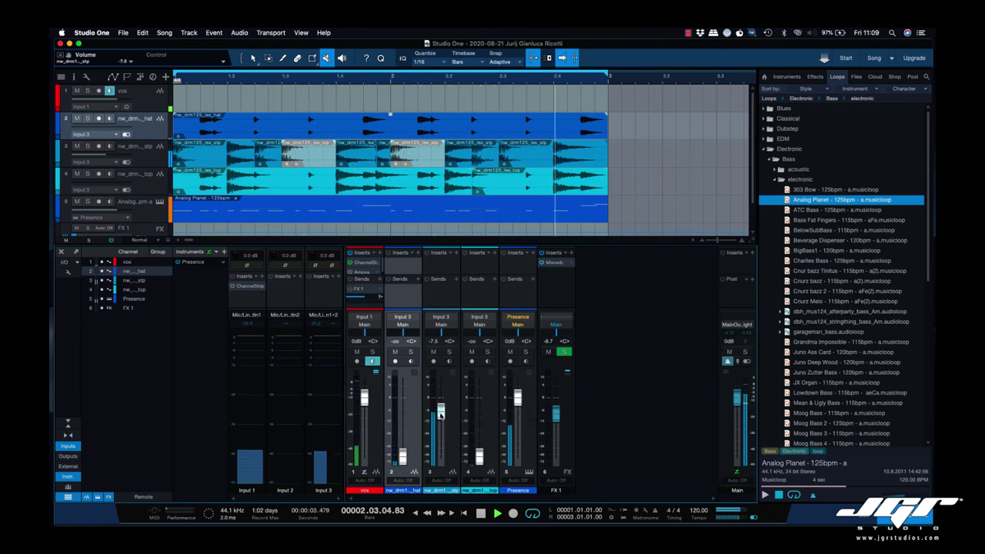
pyautogui.moveTo(440, 415); pyautogui.dragTo(440, 426)
pyautogui.moveTo(402, 457); pyautogui.dragTo(443, 416)
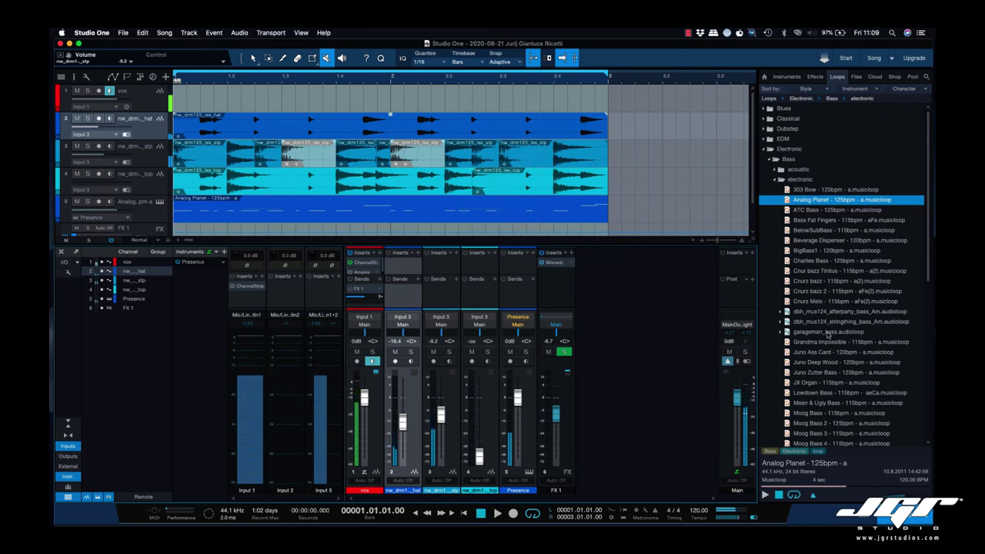
# Add the Talky Basics 120bpm bass loop on a new instrument track at bar 1 and play it with the song
pyautogui.click(800, 352)
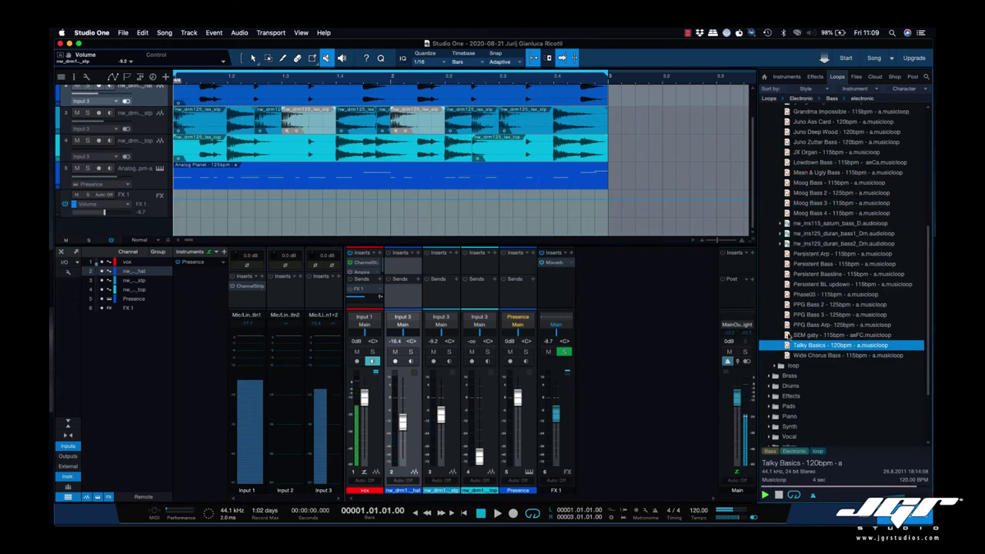
pyautogui.scroll(-5, 786, 350)
pyautogui.click(787, 346)
pyautogui.moveTo(444, 240); pyautogui.dragTo(192, 232)
pyautogui.press('space')
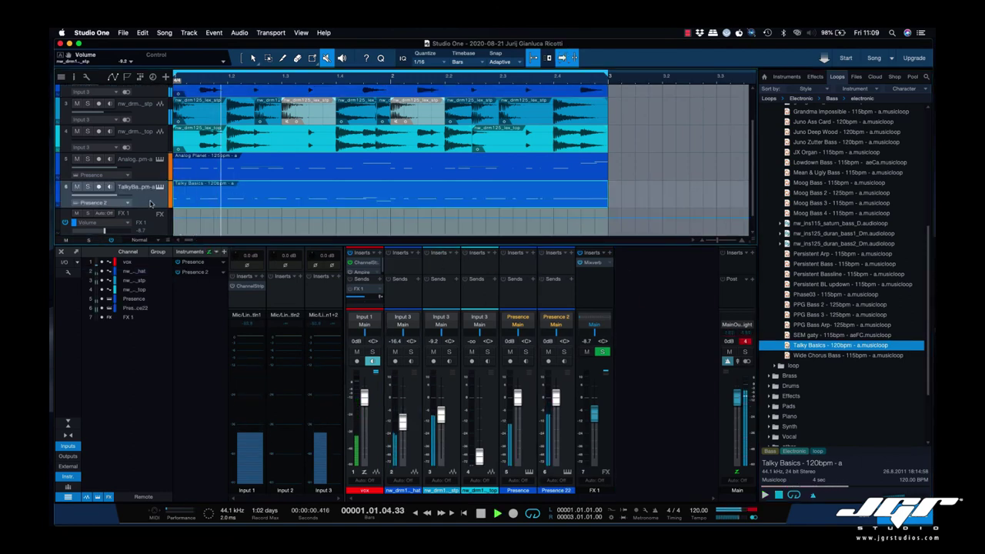
pyautogui.press('space')
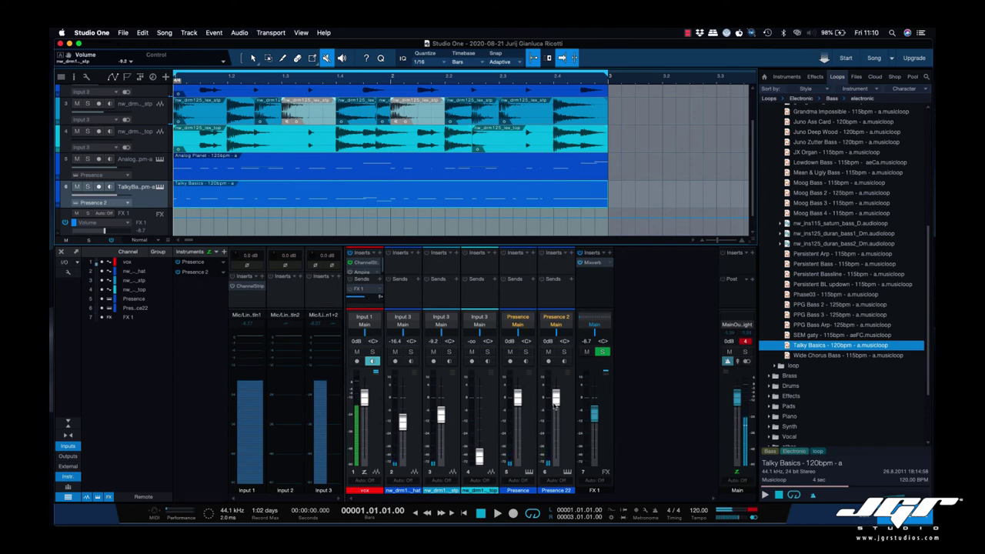
# Solo the Talky Basics track during playback and insert a Channel Strip on it with the high EQ gain at about -10 dB
pyautogui.press('space')
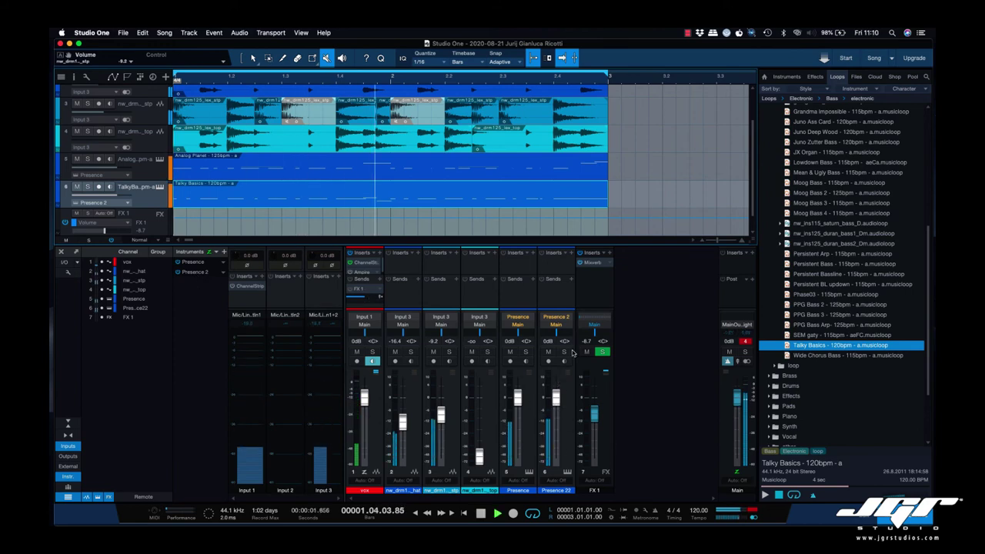
pyautogui.click(566, 351)
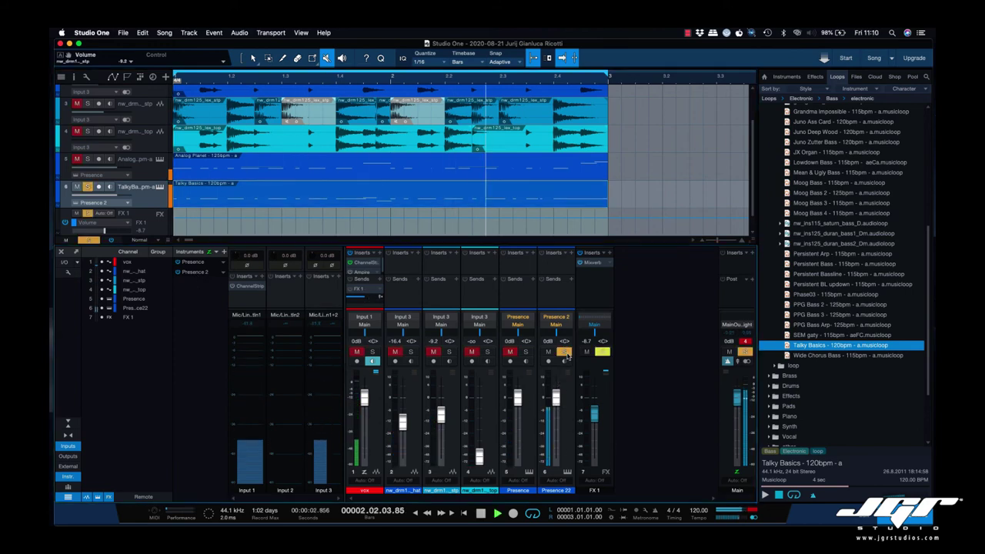
pyautogui.click(571, 255)
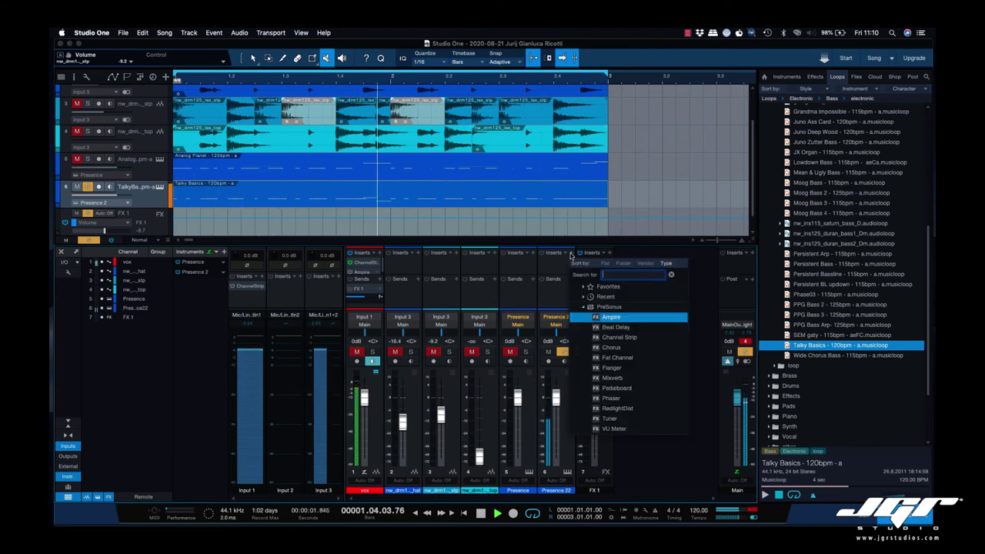
pyautogui.write('ch')
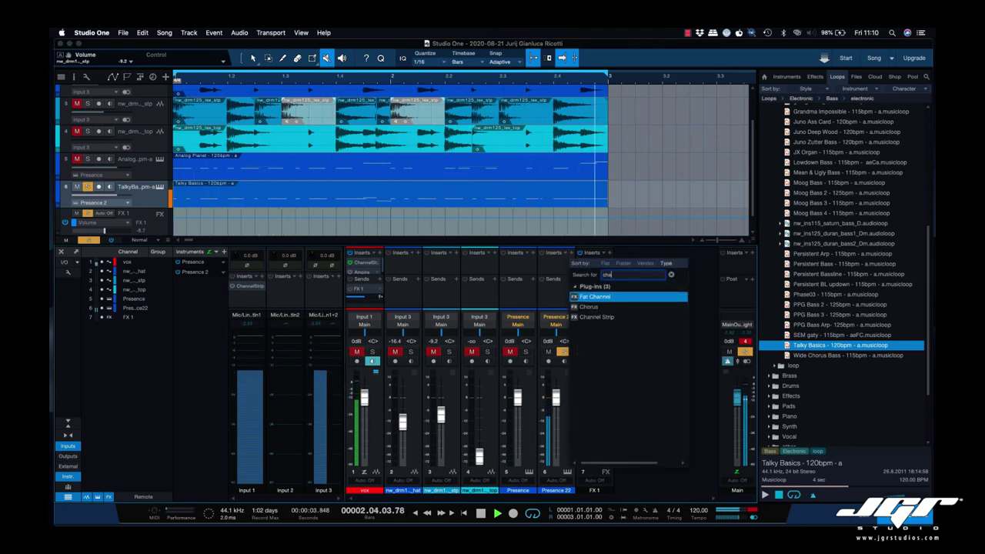
pyautogui.write('a')
pyautogui.doubleClick(608, 306)
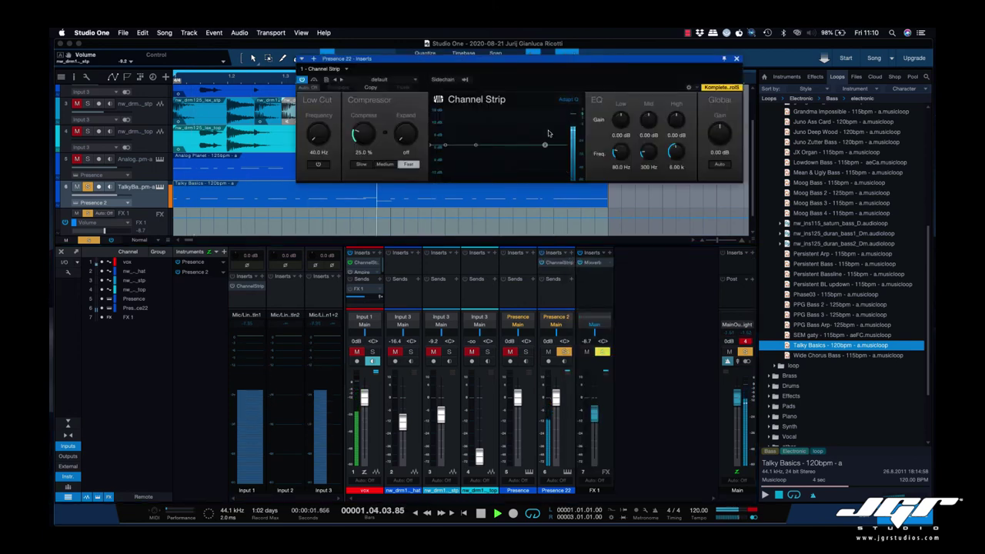
pyautogui.moveTo(675, 122); pyautogui.dragTo(672, 144)
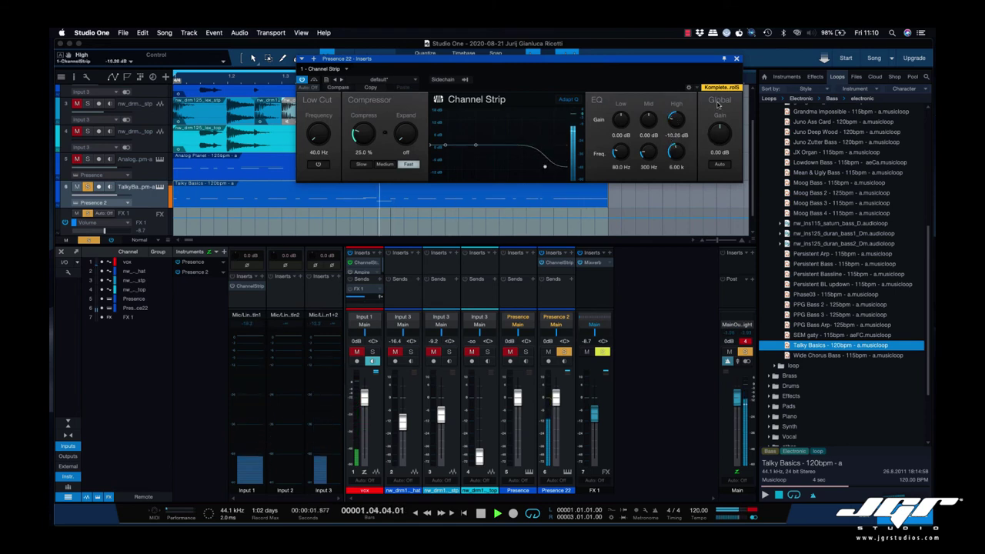
pyautogui.click(736, 59)
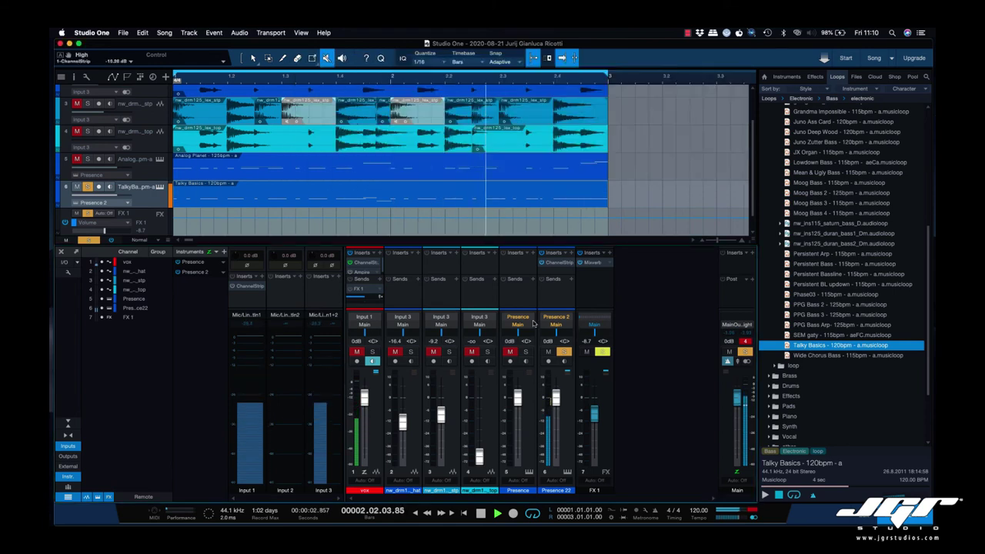
# Insert RedlightDist after the Channel Strip on the Talky Basics track and give the track a Drive automation envelope
pyautogui.click(571, 252)
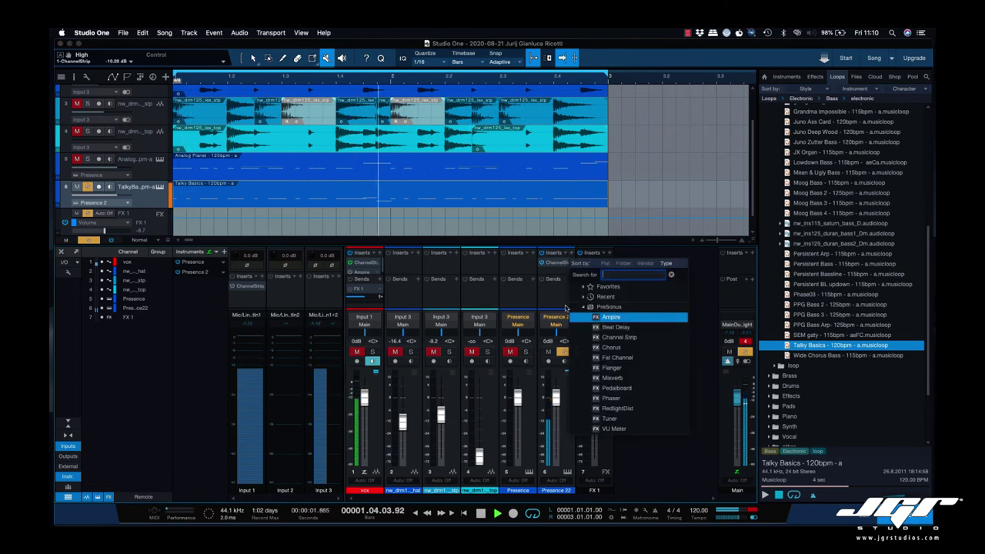
pyautogui.click(616, 408)
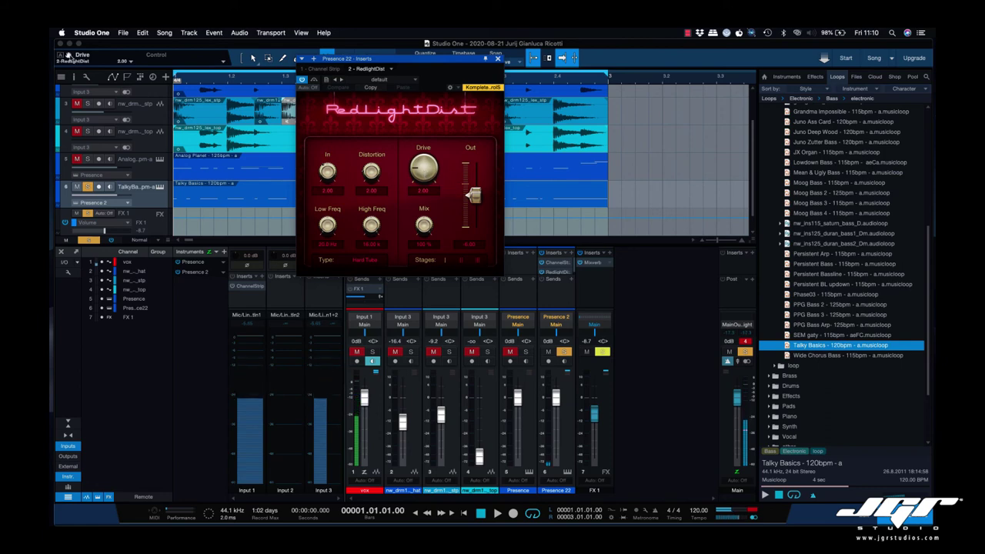
pyautogui.moveTo(68, 56); pyautogui.dragTo(140, 191)
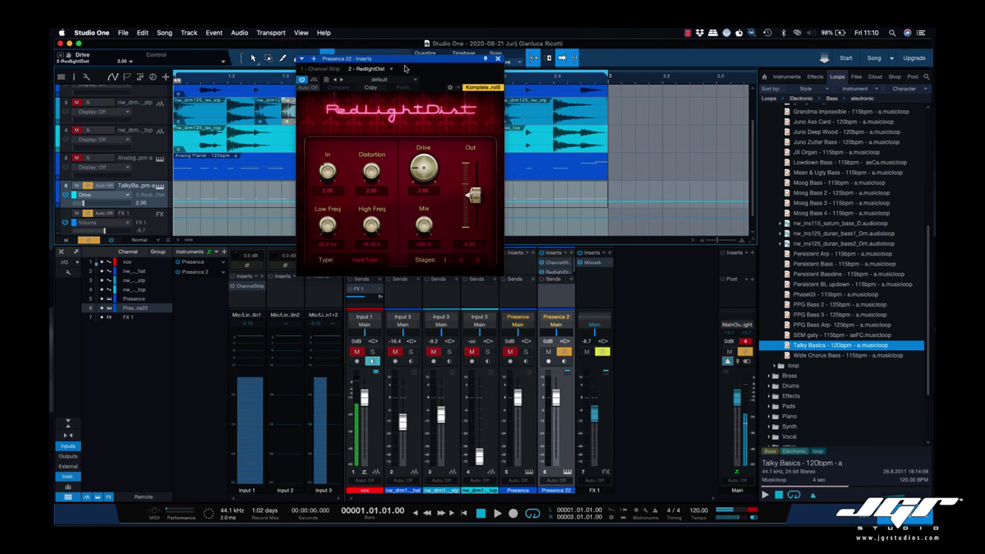
# Shape the Talky Basics Drive automation into a rising ramp from bar 1 to bar 3 and play it
pyautogui.moveTo(406, 64); pyautogui.dragTo(529, 286)
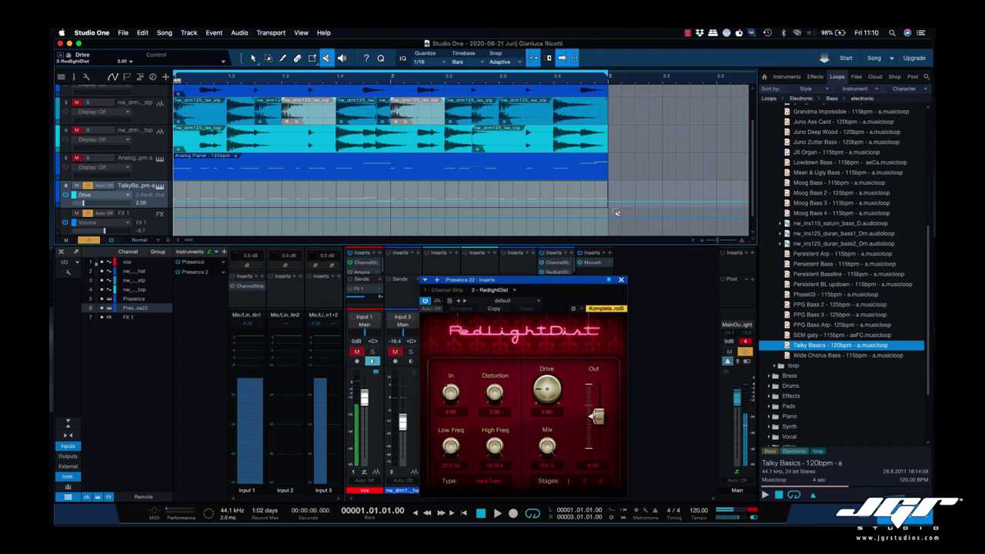
pyautogui.press('1')
pyautogui.click(610, 205)
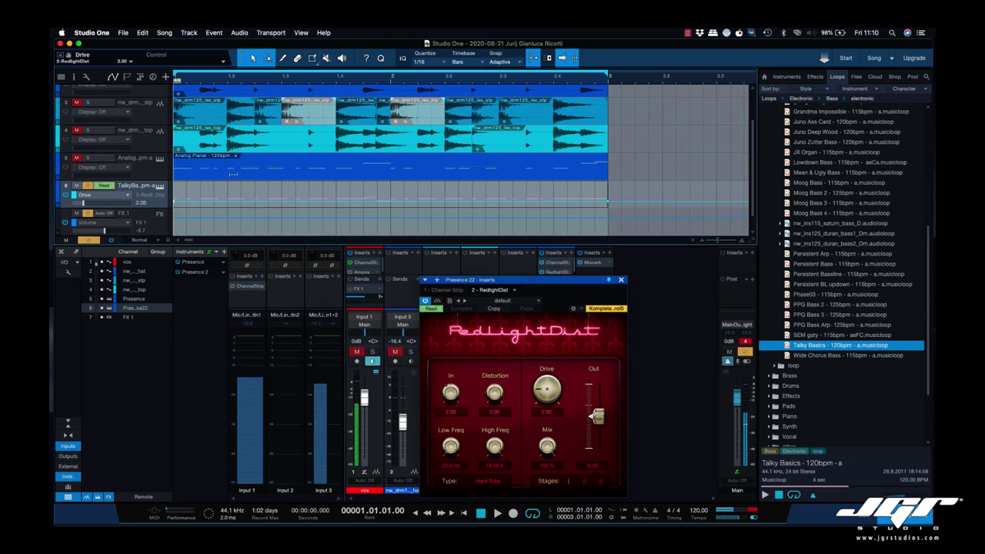
pyautogui.moveTo(608, 202); pyautogui.dragTo(609, 175)
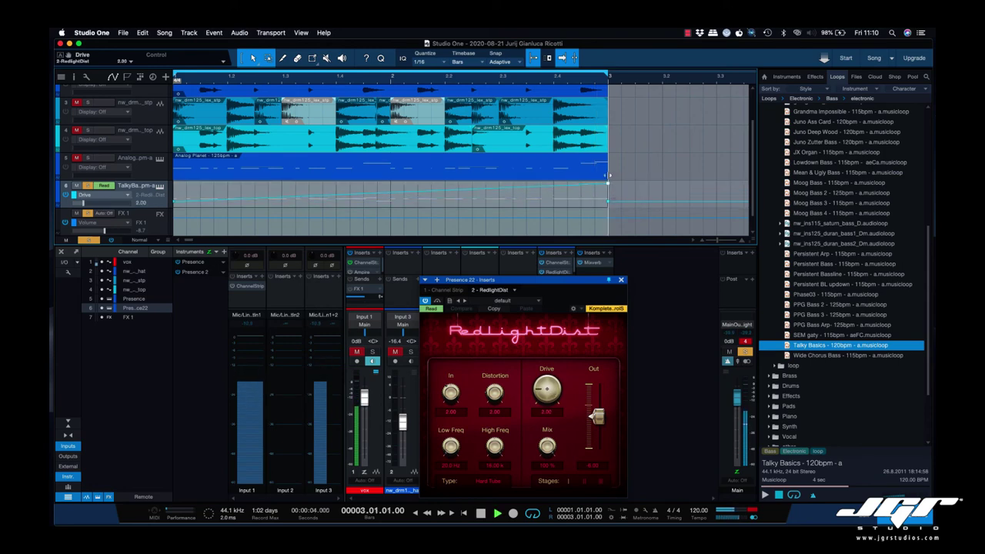
pyautogui.press('space')
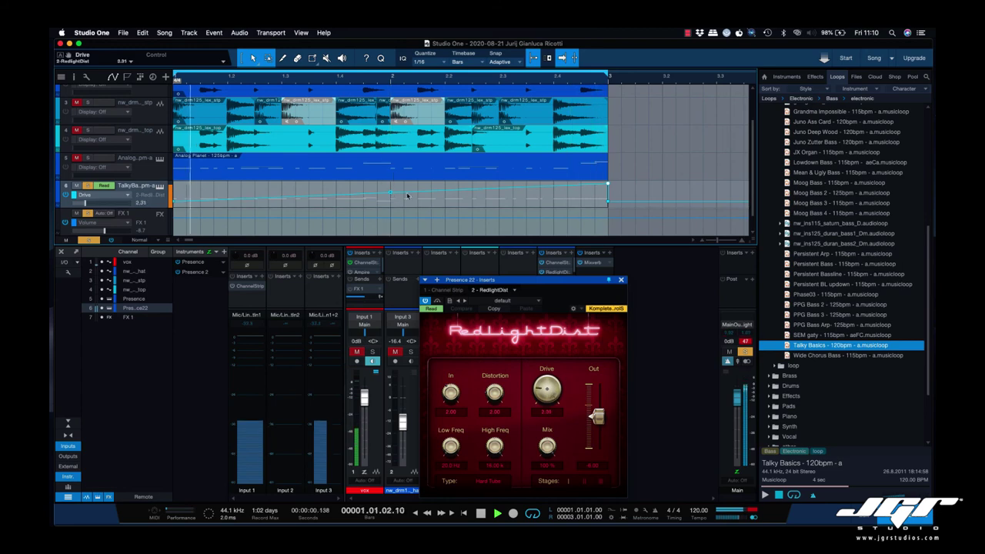
# Unsolo the Talky Basics track and set its mixer level to -11.9 dB, checking RedlightDist during playback
pyautogui.click(621, 279)
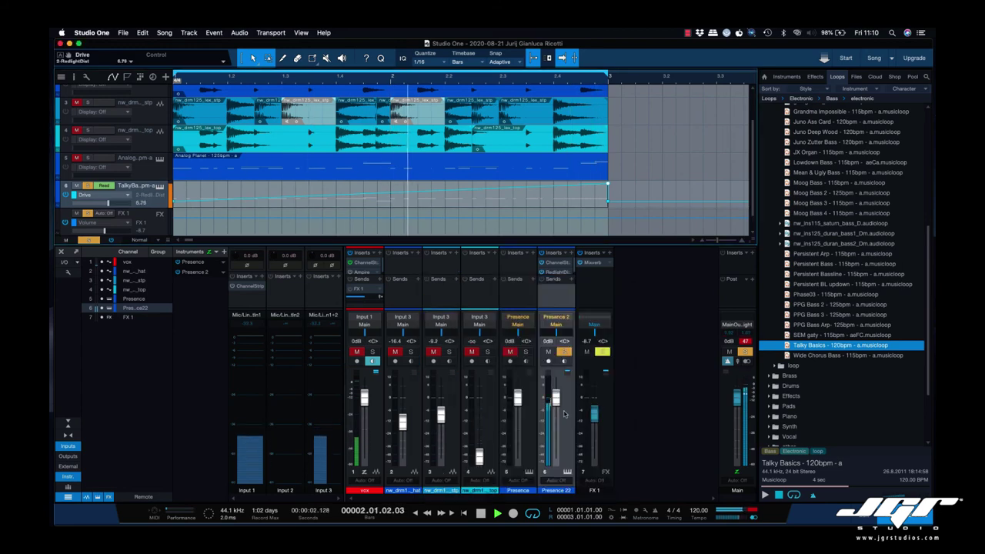
pyautogui.moveTo(556, 399); pyautogui.dragTo(556, 416)
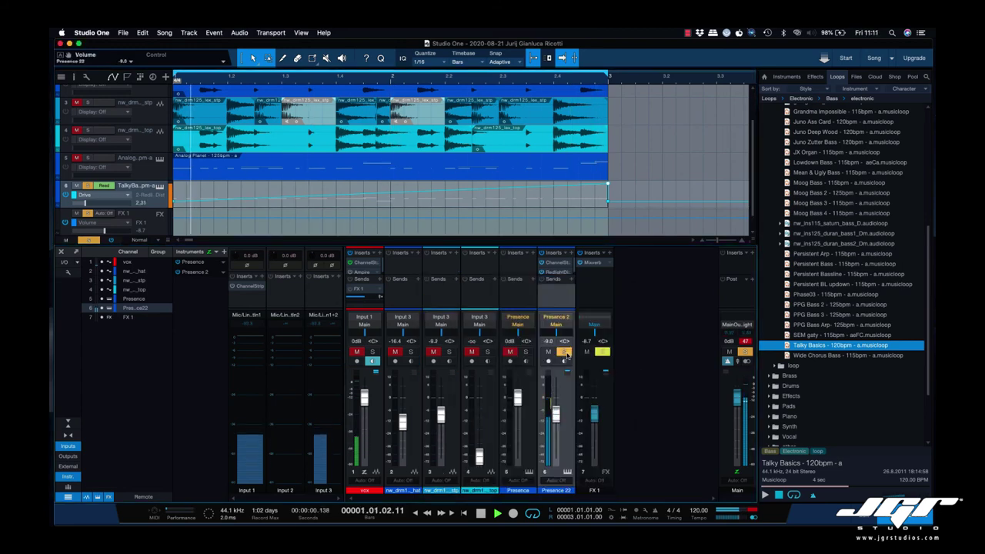
pyautogui.click(565, 352)
pyautogui.moveTo(555, 420); pyautogui.dragTo(554, 422)
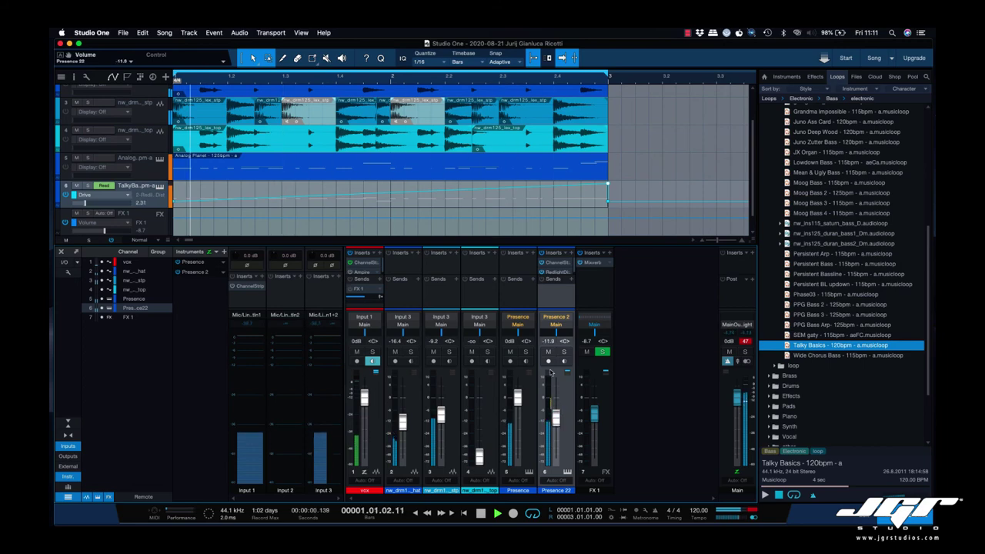
pyautogui.click(556, 273)
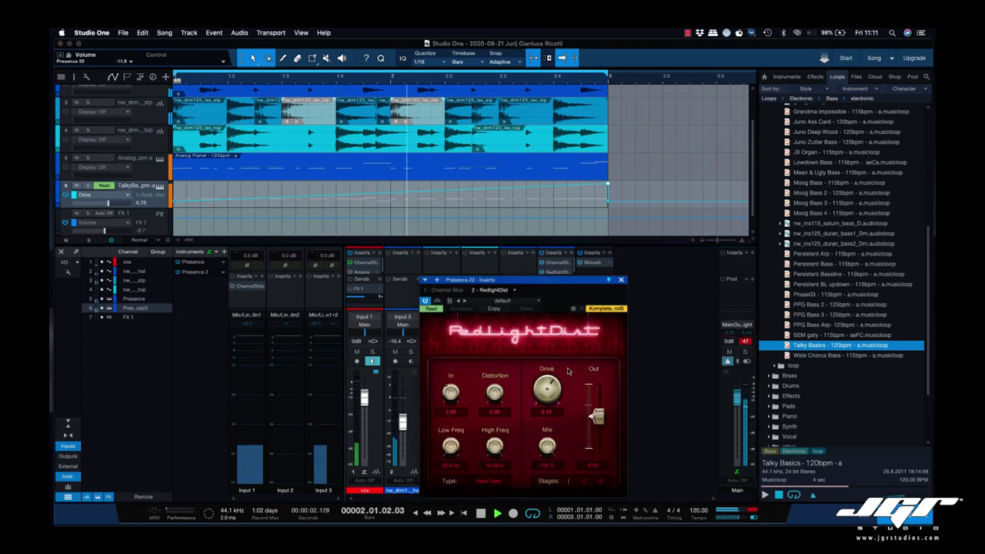
pyautogui.click(621, 280)
# Audition Trap_dubstep synth 1 and Trap_techy loop 1 from the aggressive Electronic Synth loops
pyautogui.scroll(-2, 790, 356)
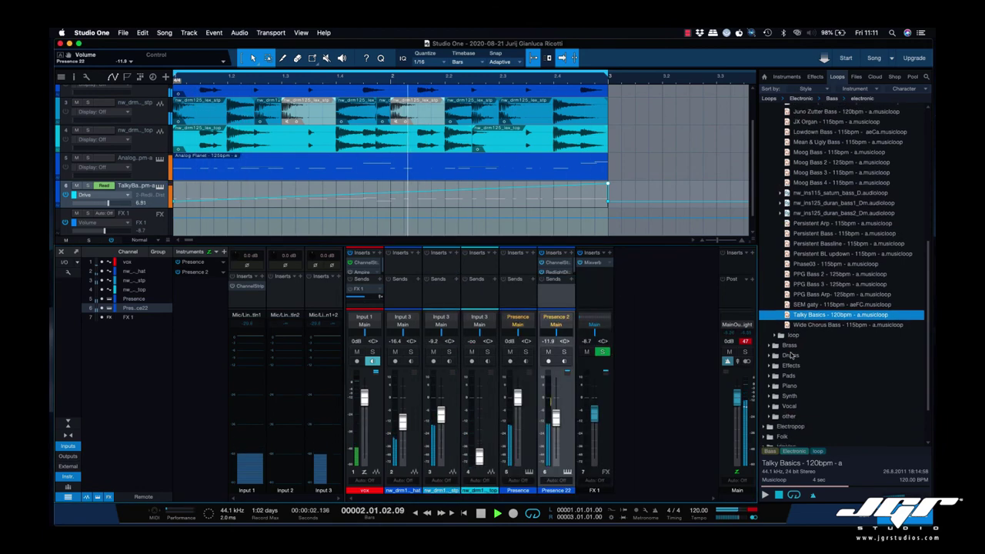
pyautogui.scroll(-2, 774, 360)
pyautogui.click(770, 367)
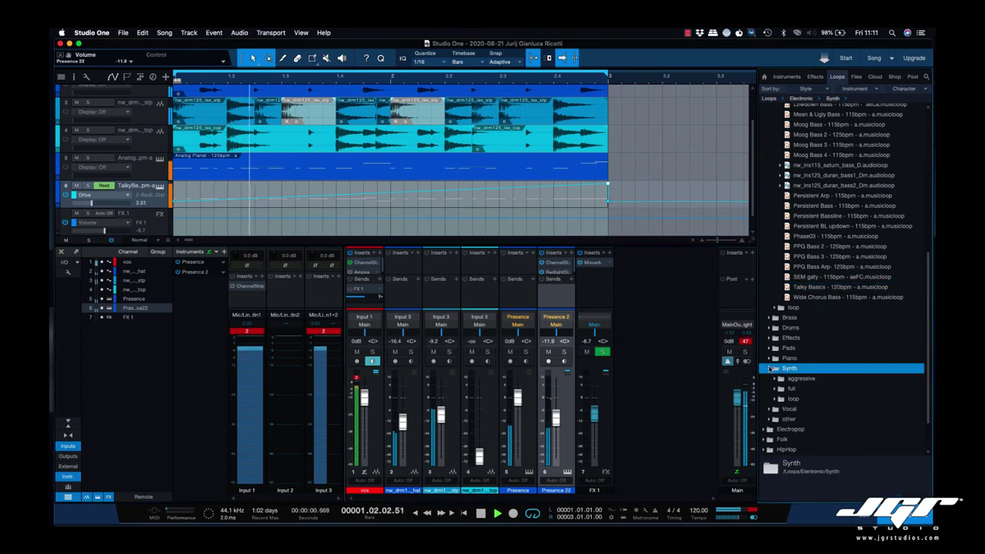
pyautogui.scroll(-2, 773, 358)
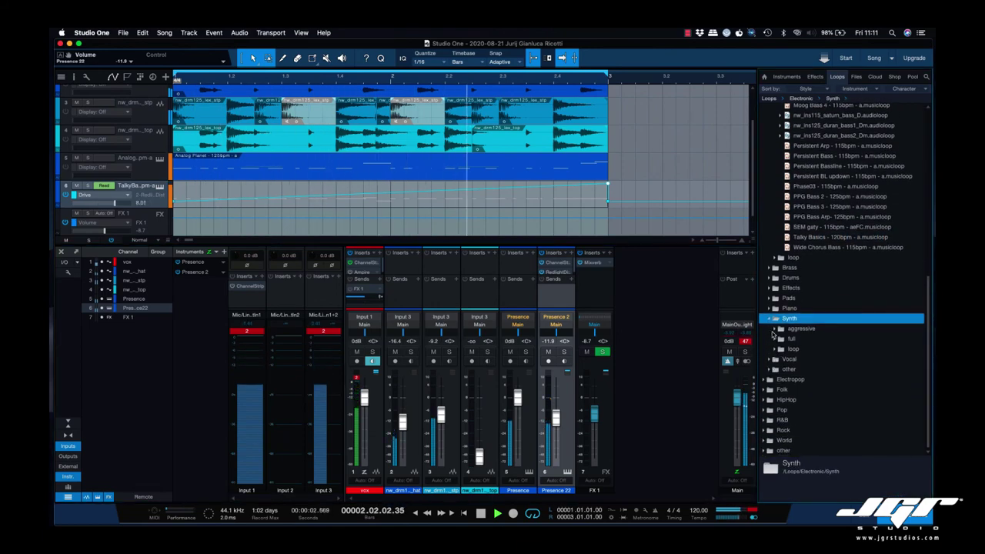
pyautogui.click(781, 329)
pyautogui.click(789, 339)
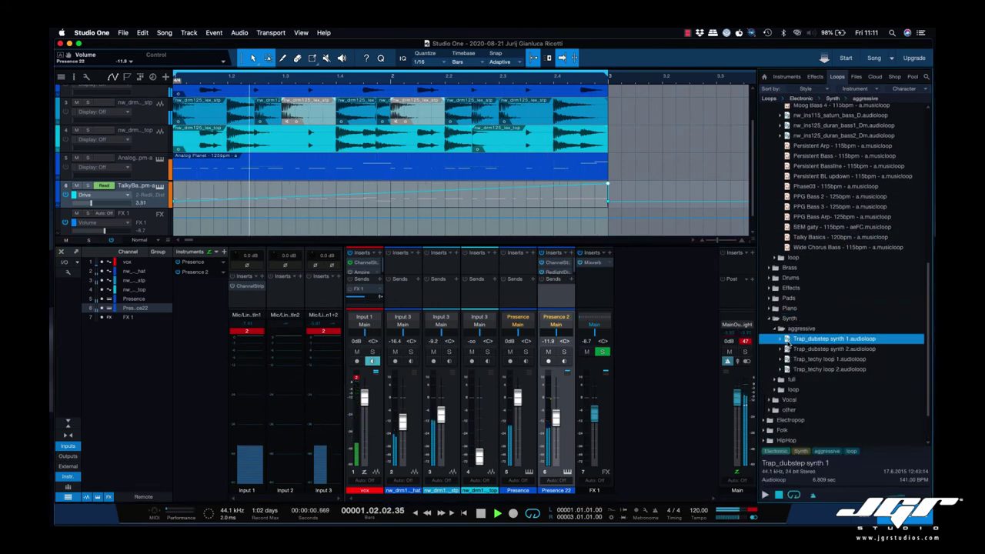
pyautogui.click(786, 360)
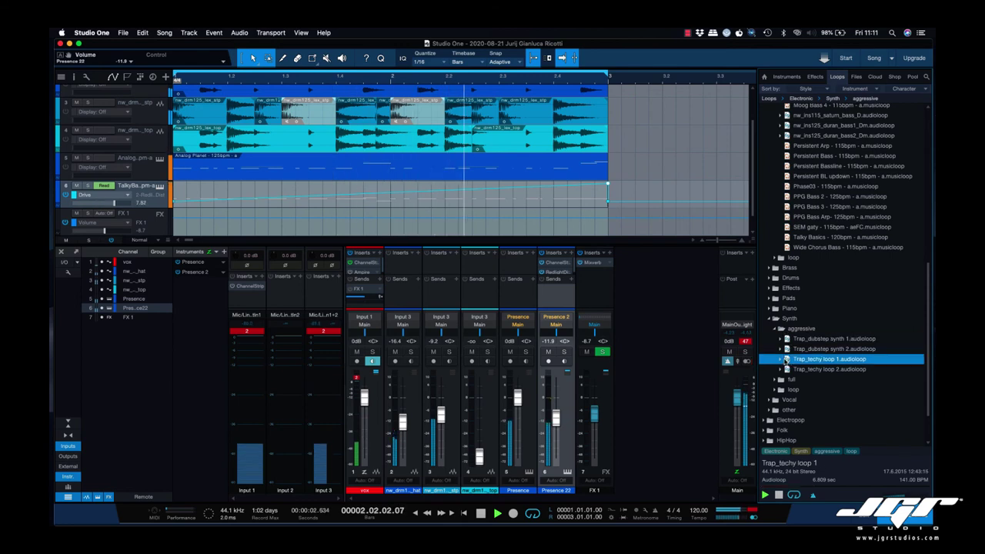
# Audition the Bristol, Duran, Saturn and Sacramento loops in the Electronic Synth full folder
pyautogui.scroll(-2, 783, 362)
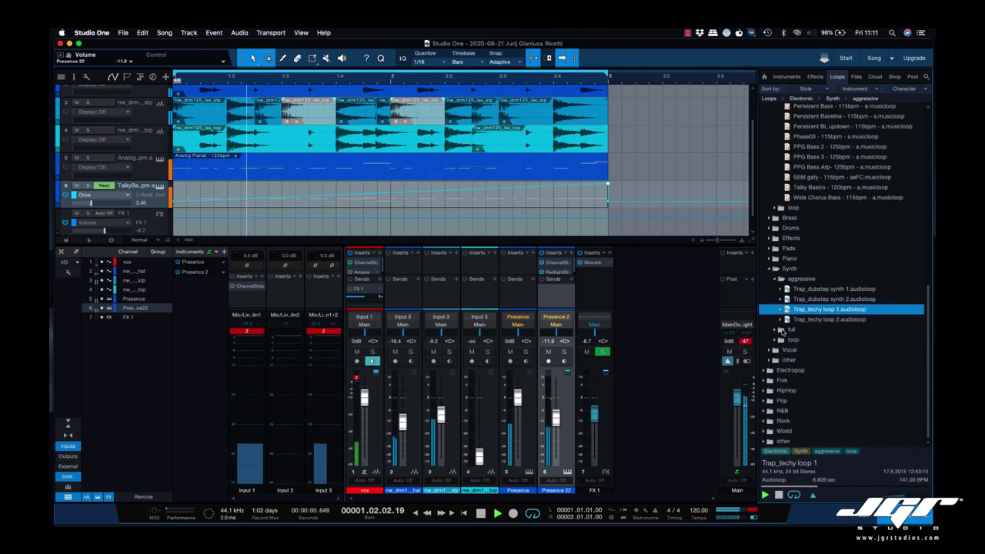
pyautogui.click(774, 331)
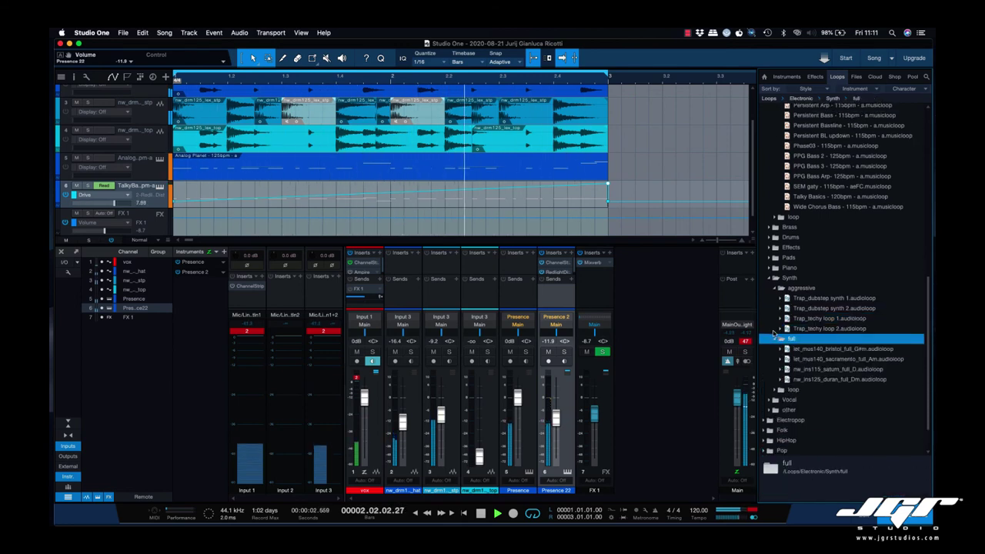
pyautogui.click(785, 350)
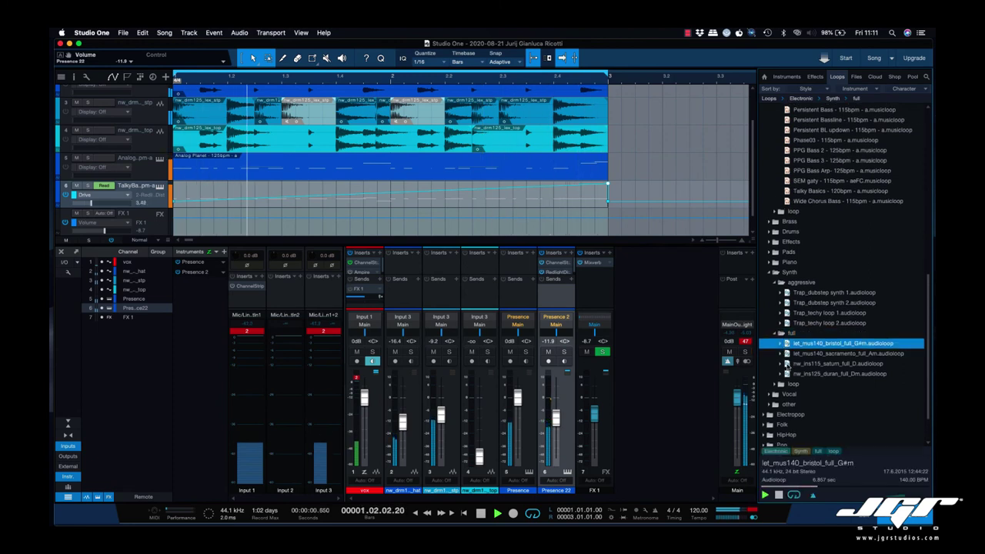
pyautogui.click(789, 374)
pyautogui.click(787, 363)
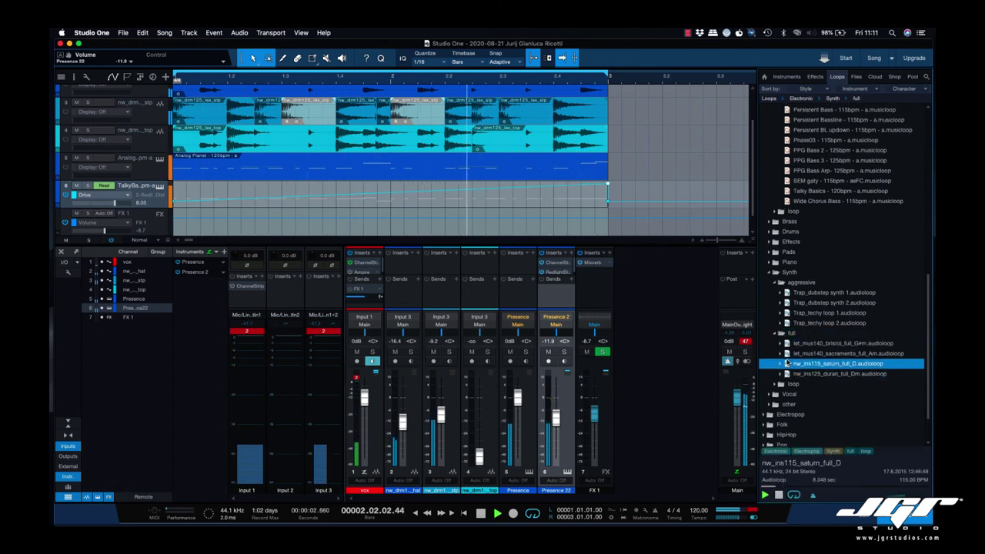
pyautogui.press('Up')
pyautogui.scroll(-3, 786, 361)
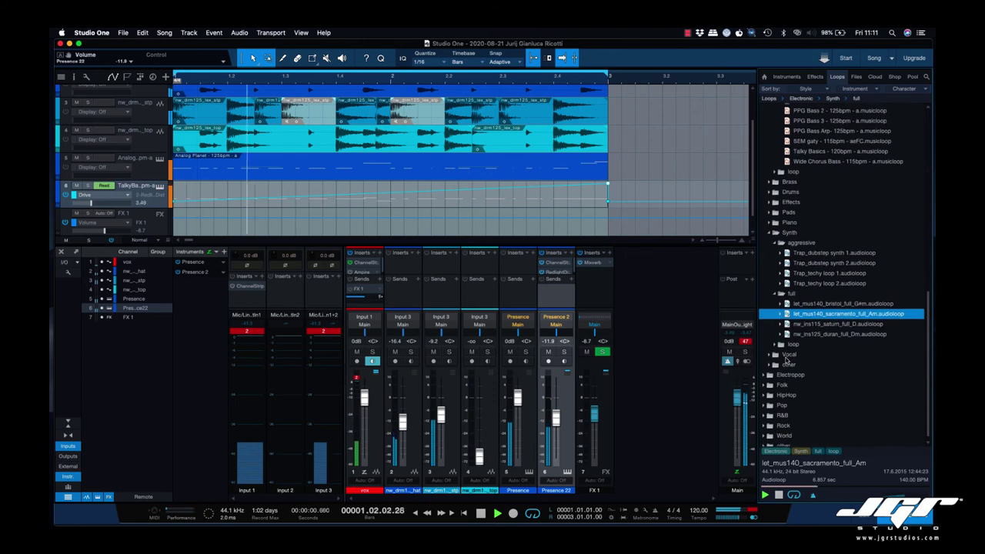
# Stop song playback and audition the dbh_mus124_afterparty_bass_Am audio loop and MIDI file in the Synth loop folder
pyautogui.click(775, 345)
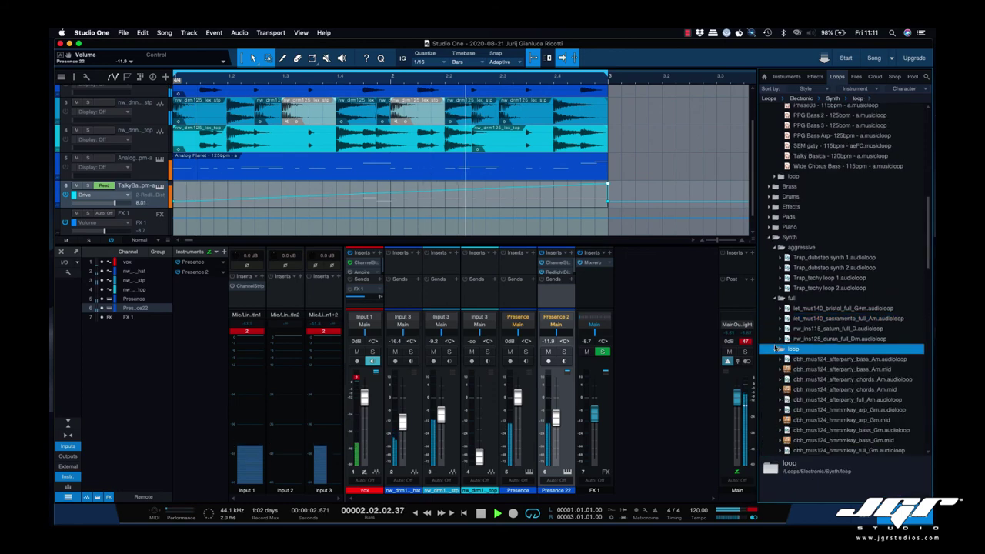
pyautogui.scroll(-3, 781, 324)
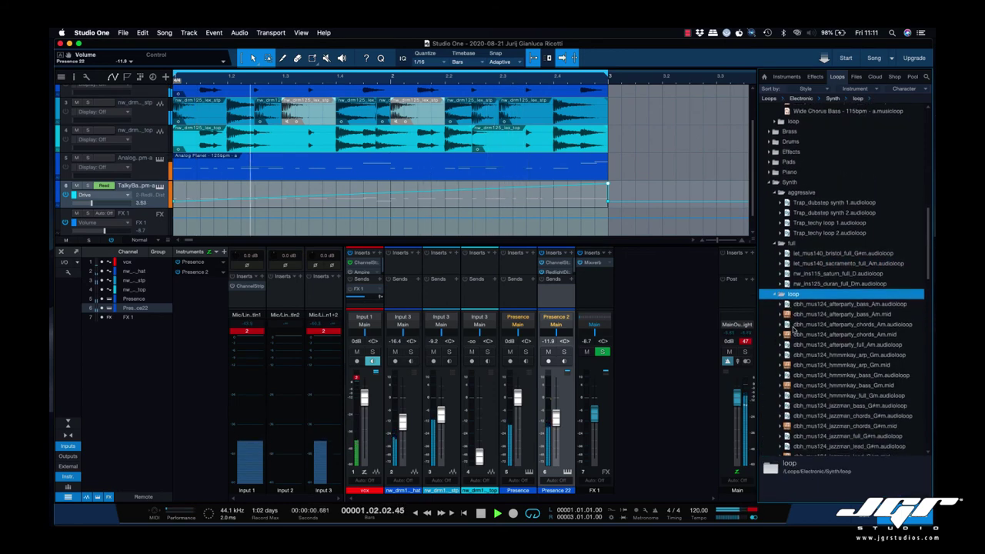
pyautogui.press('space')
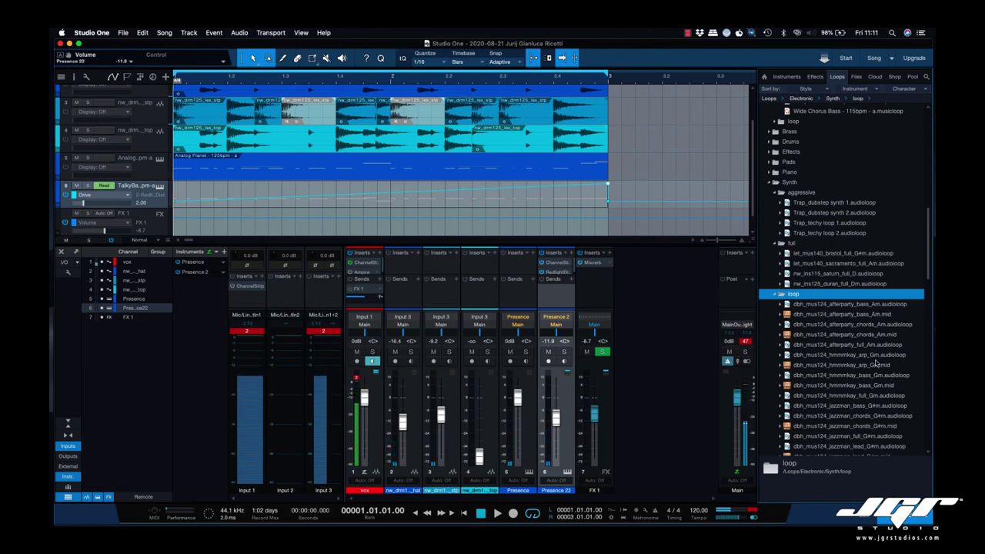
pyautogui.scroll(-5, 875, 370)
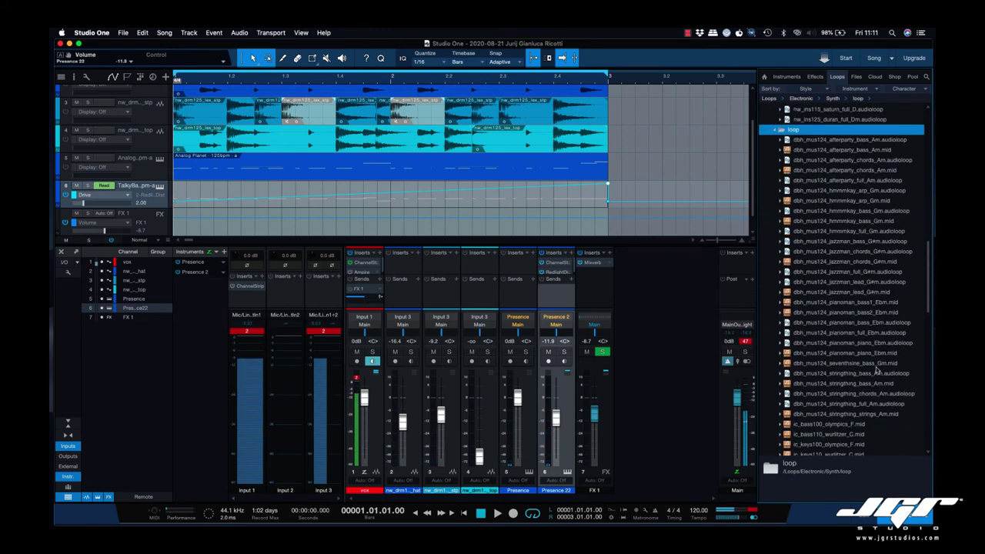
pyautogui.scroll(1, 876, 370)
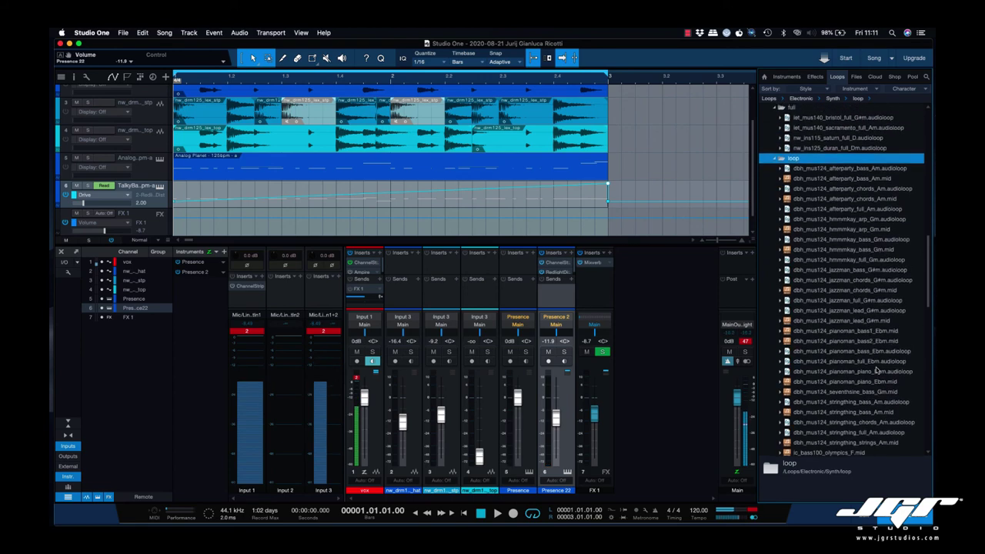
pyautogui.click(785, 167)
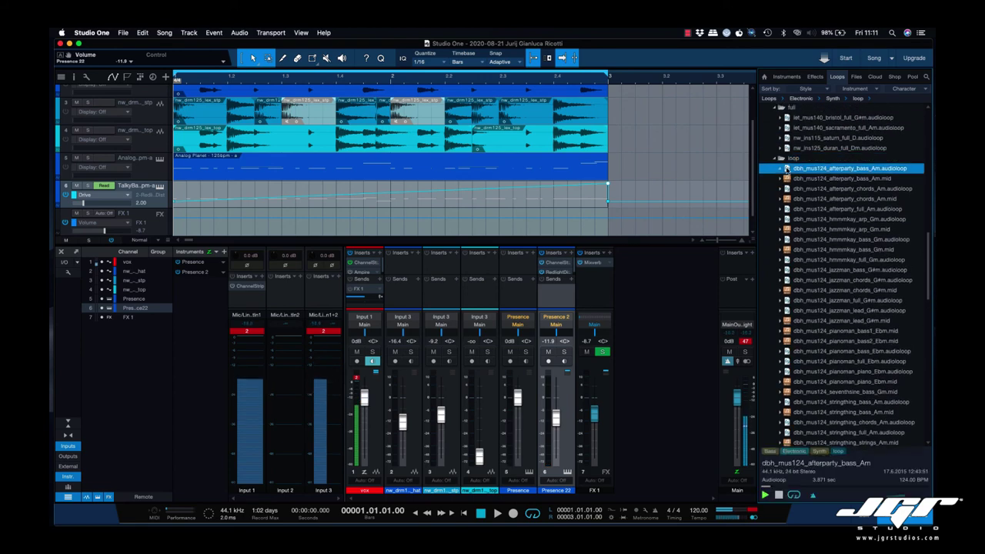
pyautogui.click(786, 179)
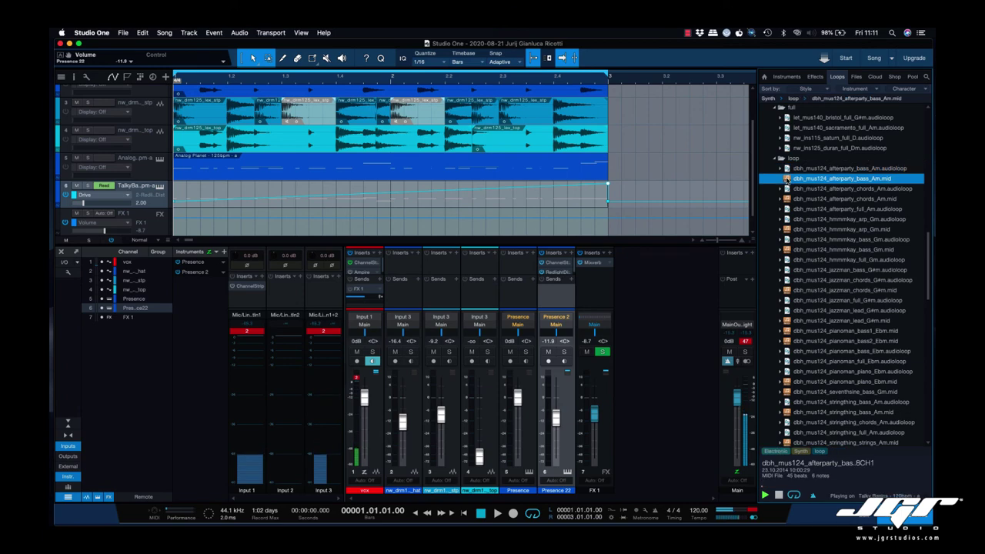
# Audition the dbh_mus124_stringthing_bass_Am audio loop and place it on a new track at the start of the song
pyautogui.click(786, 388)
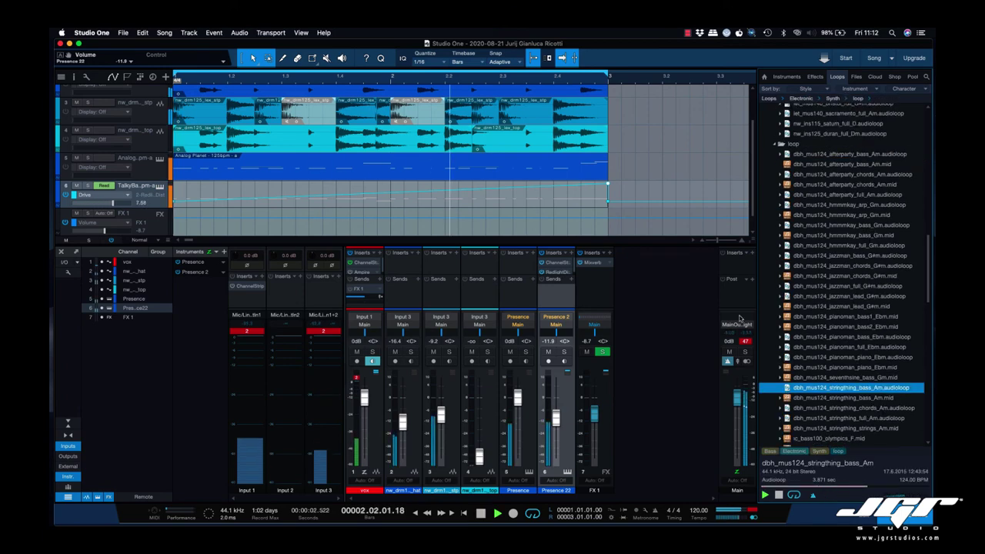
pyautogui.click(692, 241)
pyautogui.click(692, 241)
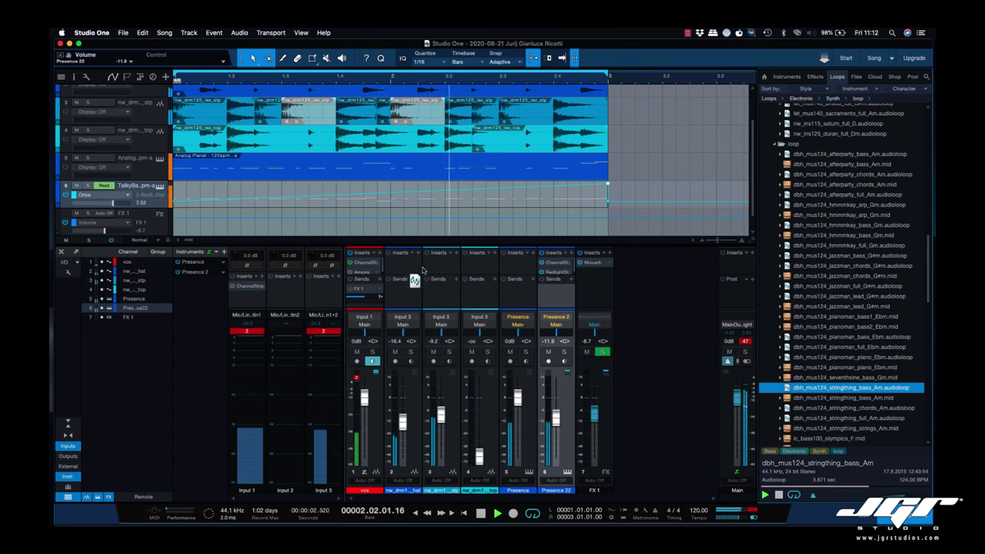
pyautogui.moveTo(421, 270); pyautogui.dragTo(176, 227)
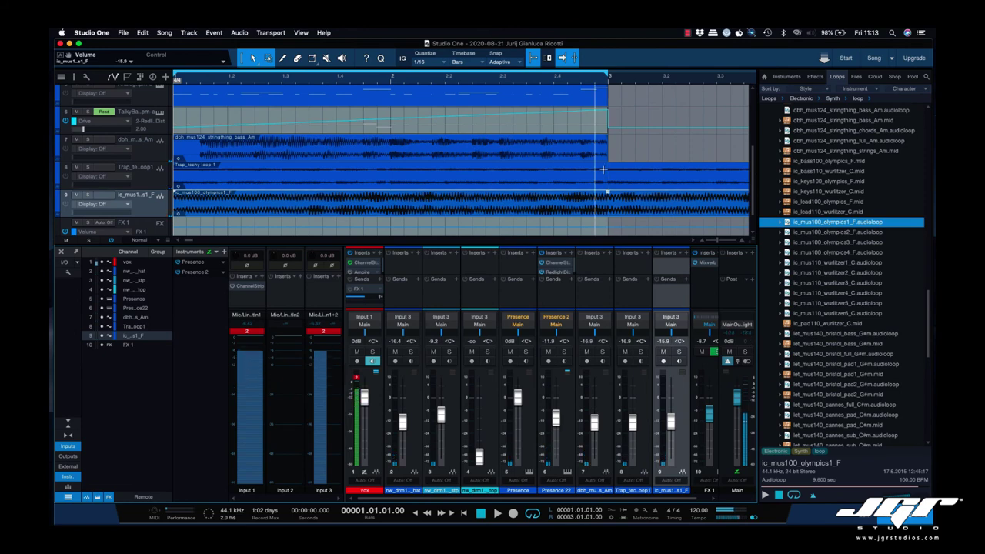
# Hide the mixer and audition the newly added loop tracks by soloing them during playback
pyautogui.press('w')
pyautogui.press('w')
pyautogui.scroll(5, 305, 145)
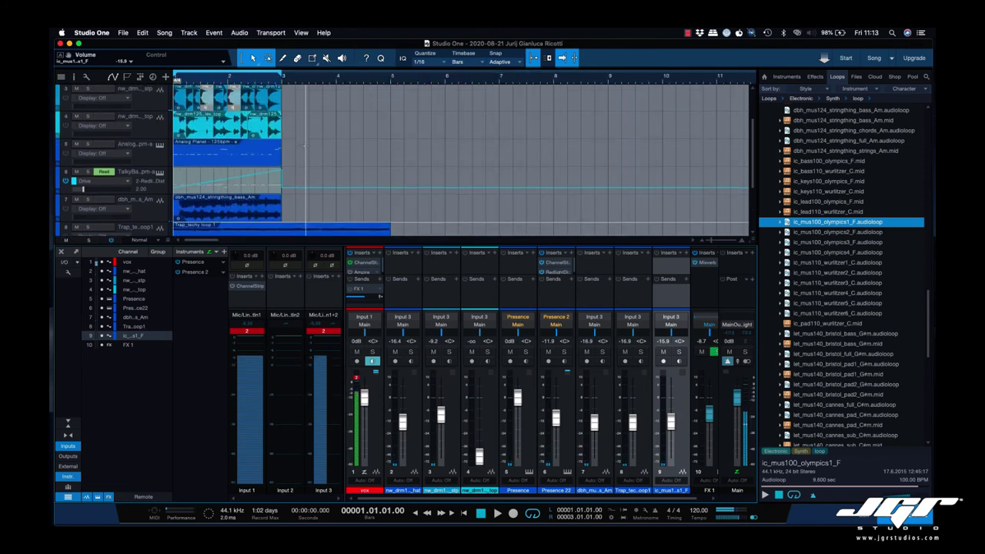
pyautogui.press('F3')
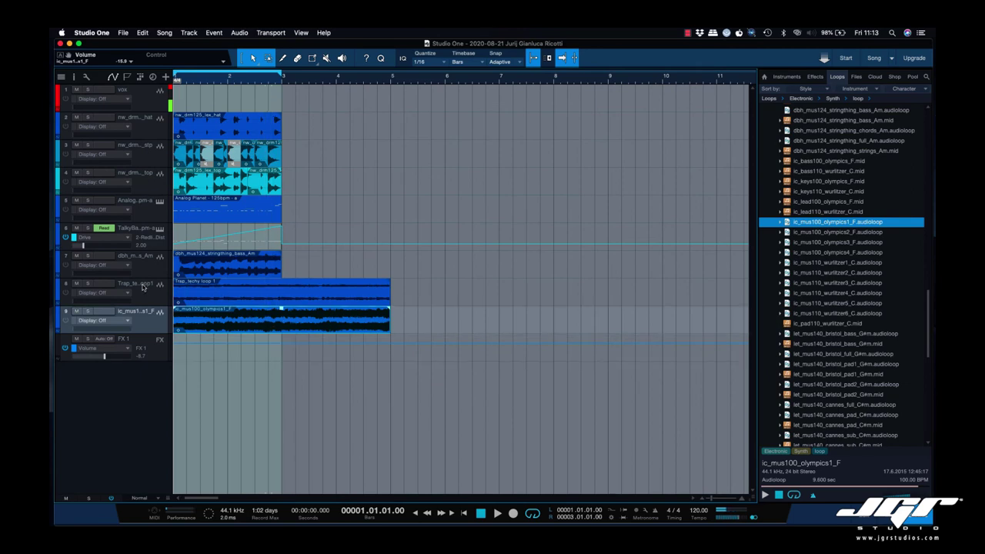
pyautogui.press('space')
pyautogui.click(88, 285)
pyautogui.press('space')
pyautogui.press('space')
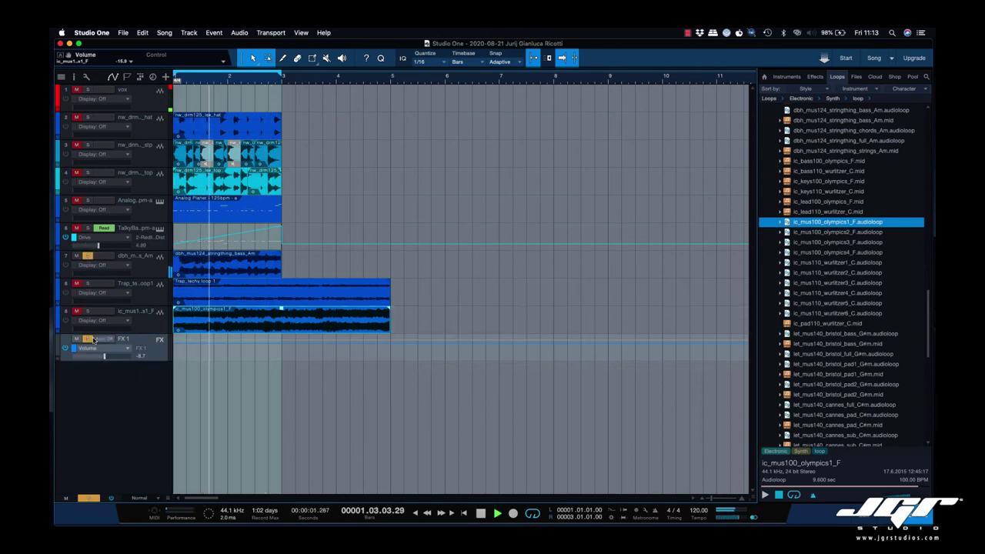
pyautogui.click(88, 338)
pyautogui.press('space')
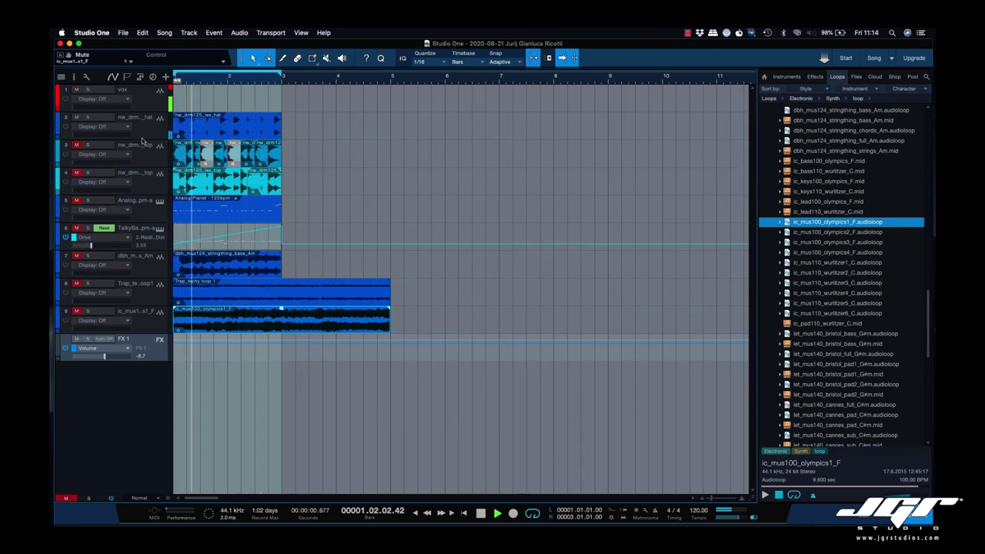
# Duplicate the drum hat clip three times up to bar 9 and extend the loop range to bar 9
pyautogui.click(249, 136)
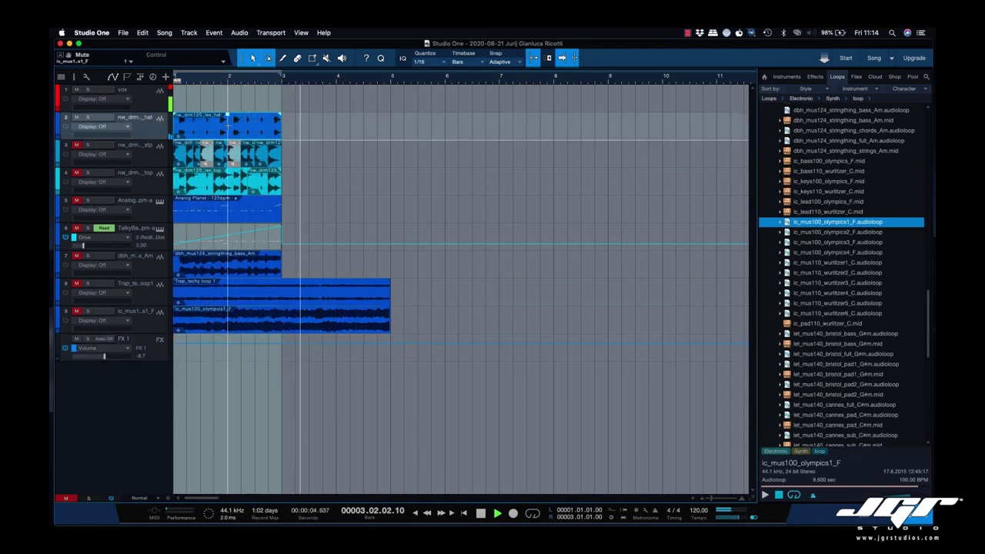
pyautogui.press('d')
pyautogui.press('d')
pyautogui.press('d')
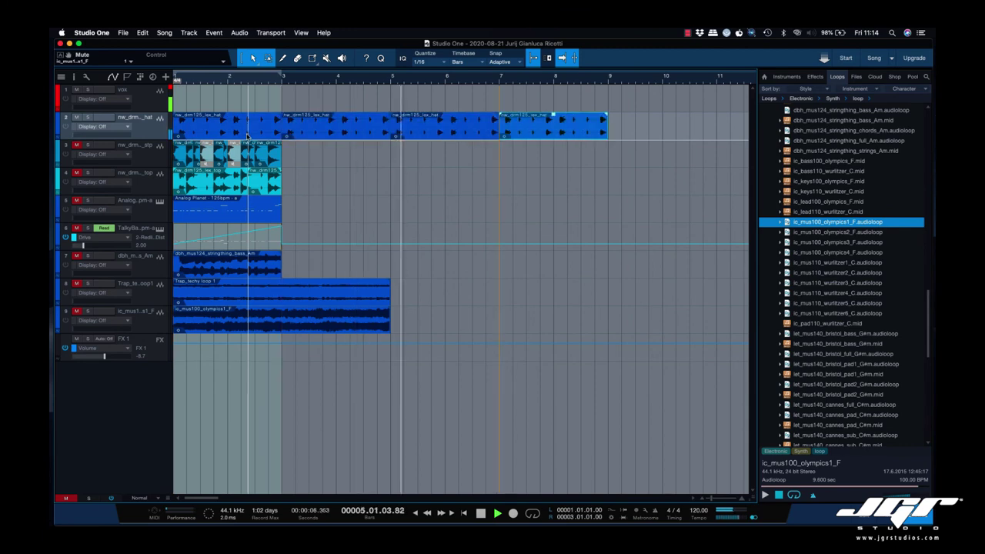
pyautogui.moveTo(282, 74)
pyautogui.mouseDown()
pyautogui.moveTo(601, 78)
pyautogui.moveTo(608, 91)
pyautogui.mouseUp()
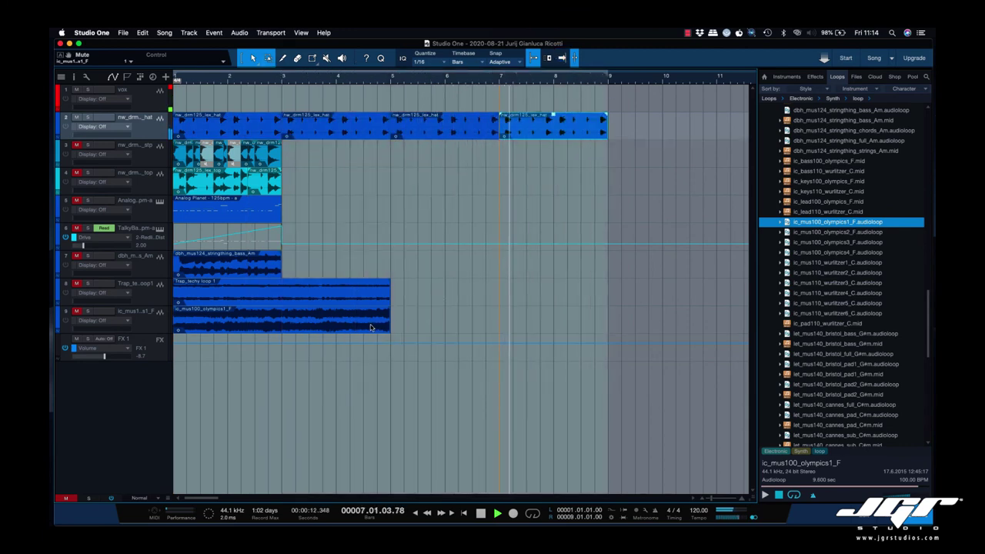
# Duplicate the ic_mus100_olympics1_F clip to fill bars 5 to 9 and turn on loop playback
pyautogui.moveTo(394, 320); pyautogui.dragTo(352, 317)
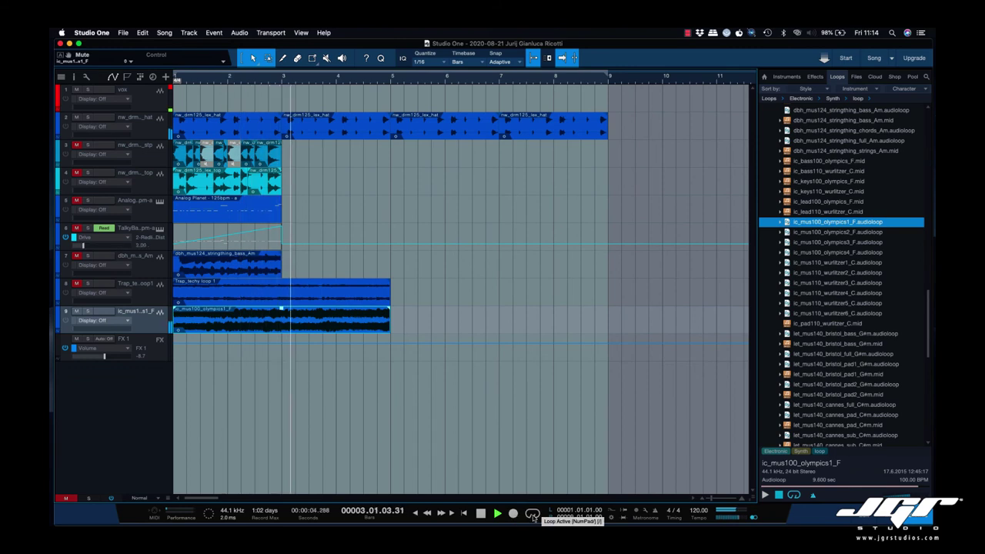
pyautogui.press('d')
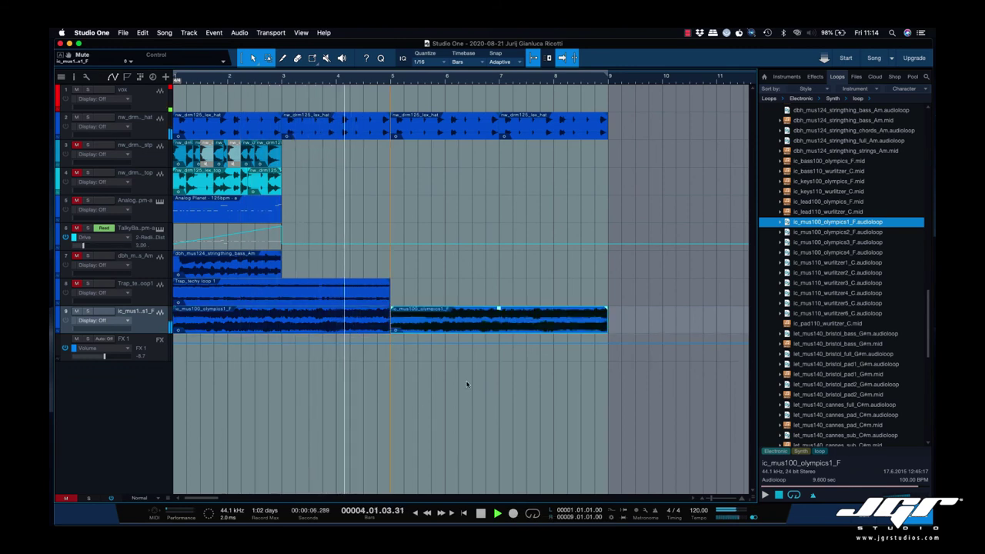
pyautogui.click(532, 512)
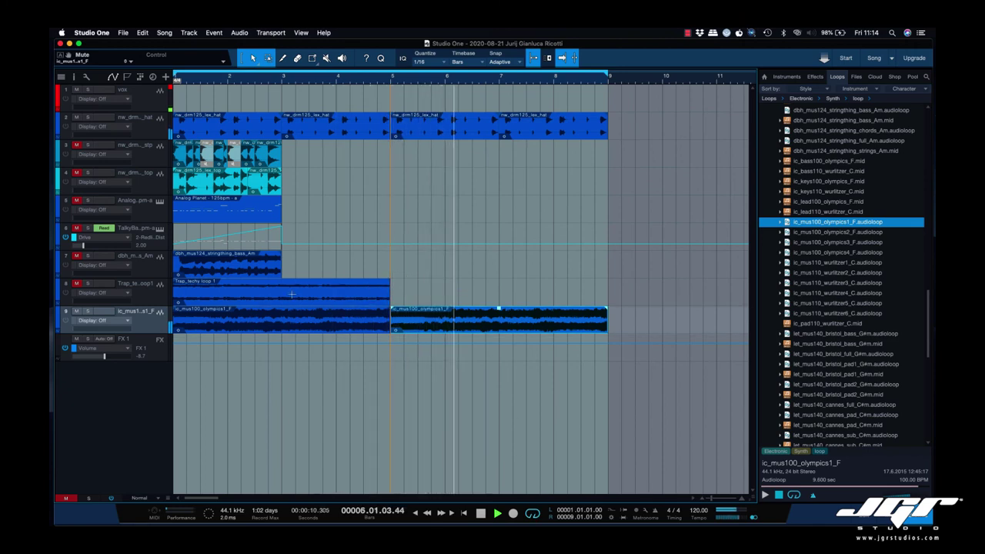
# Move the dbh_mus124_stringthing_bass_Am clip to bar 5 and duplicate it once to reach bar 9
pyautogui.moveTo(246, 272); pyautogui.dragTo(463, 269)
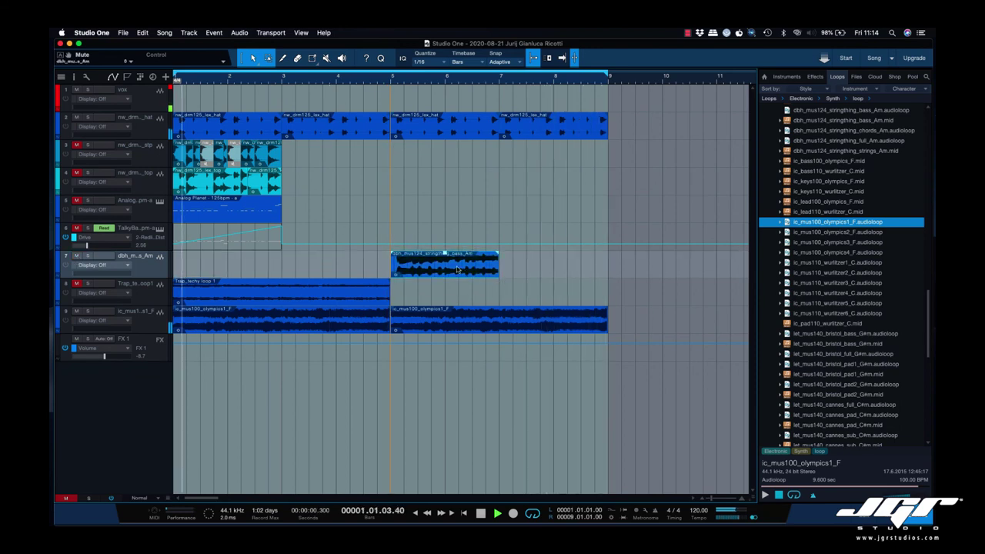
pyautogui.press('d')
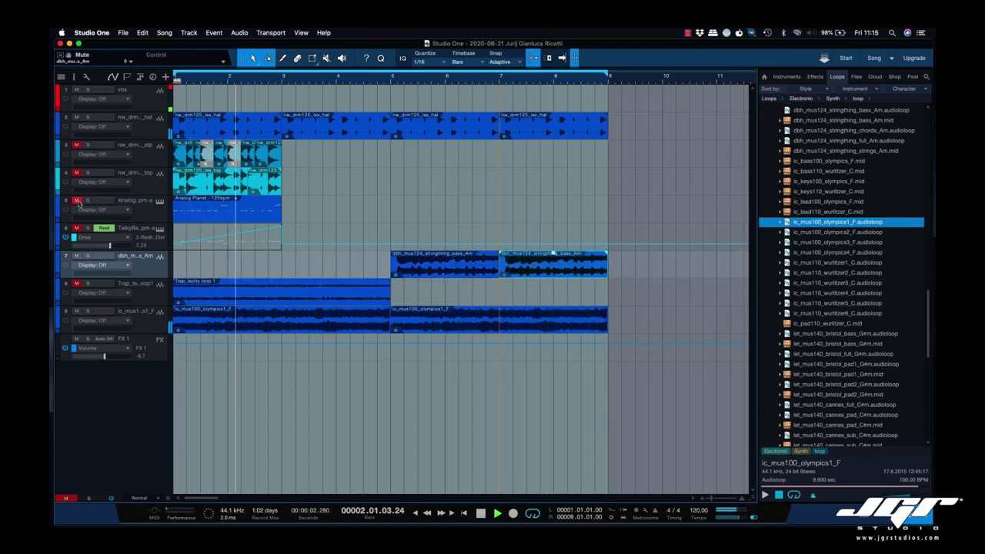
# Duplicate the Analog Planet clip three times so its track is filled up to bar 9
pyautogui.click(238, 213)
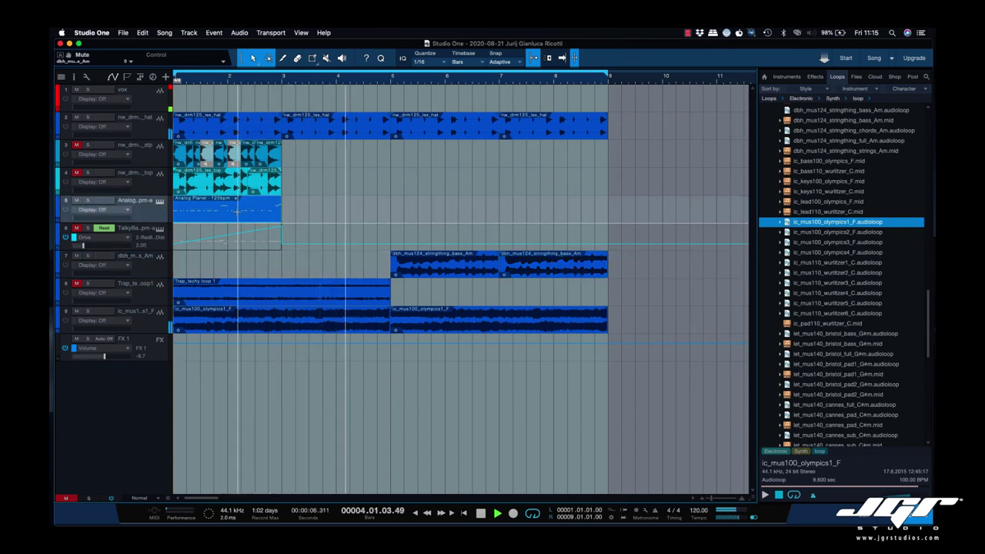
pyautogui.press('d')
pyautogui.press('d')
pyautogui.press('d')
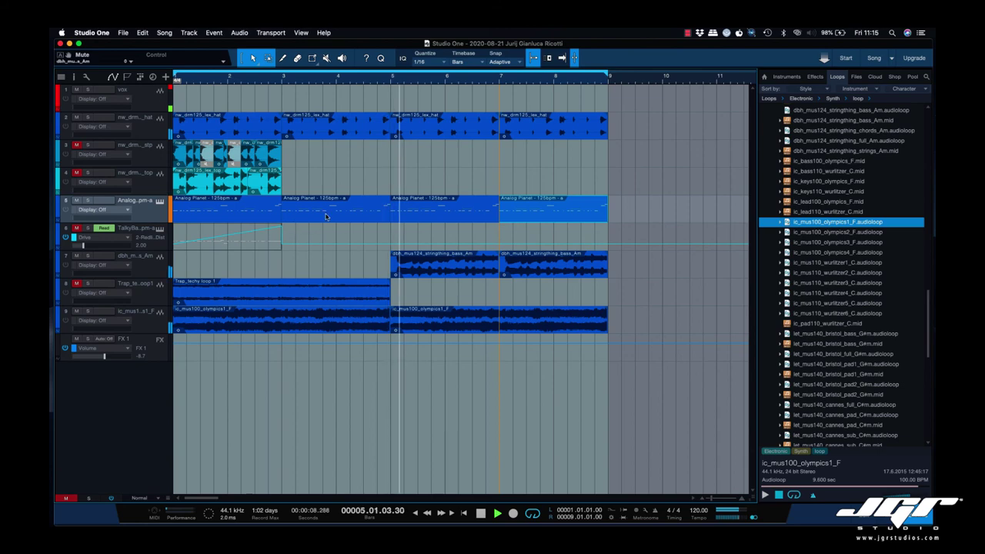
# Mute the higher melody notes in the Analog Planet clips so only the low bass line plays, and close the note editor
pyautogui.click(322, 212)
pyautogui.doubleClick(254, 214)
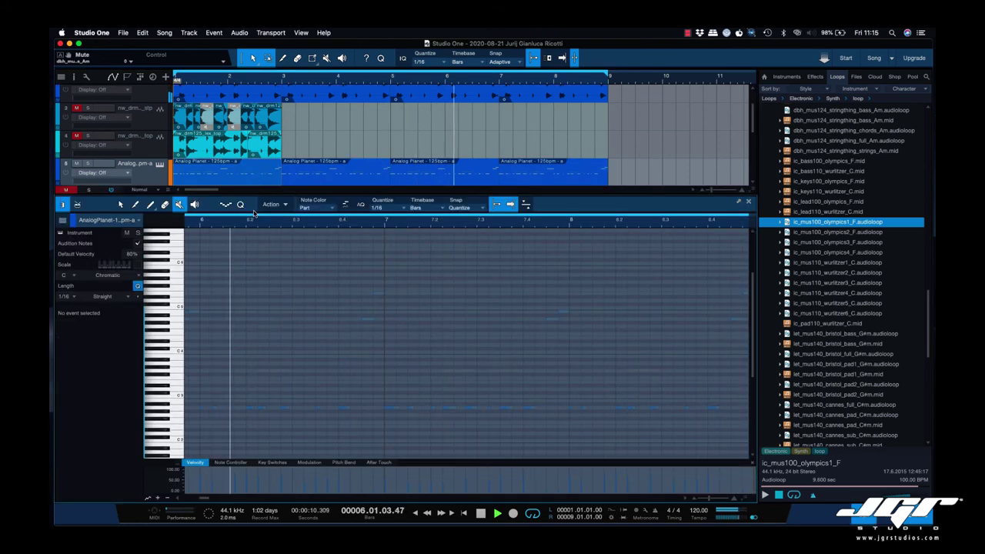
pyautogui.press('space')
pyautogui.press('space')
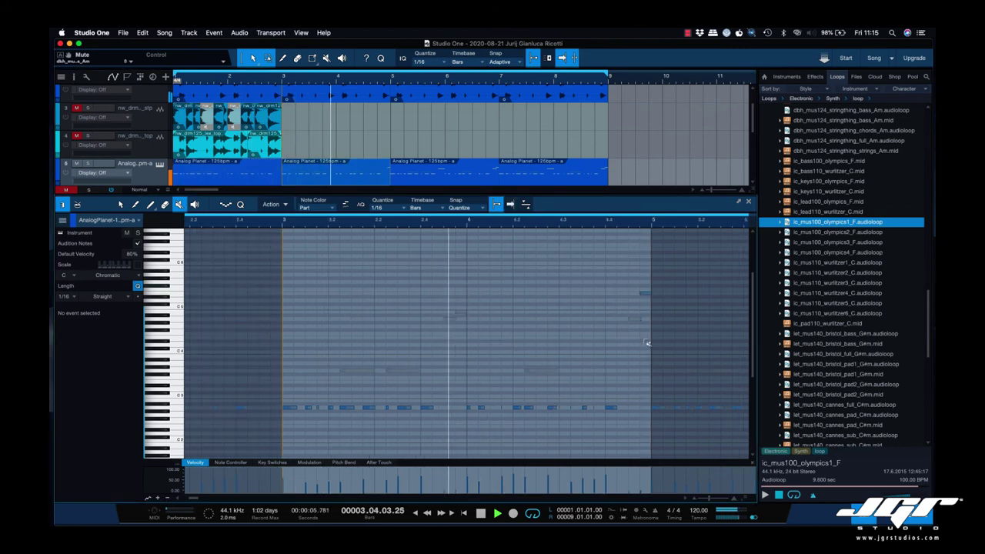
pyautogui.click(467, 182)
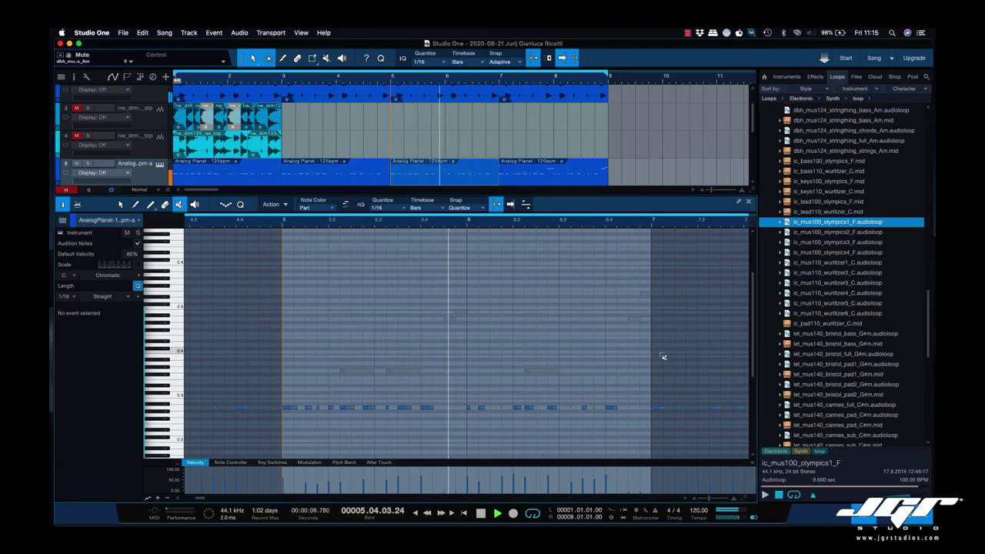
pyautogui.click(539, 182)
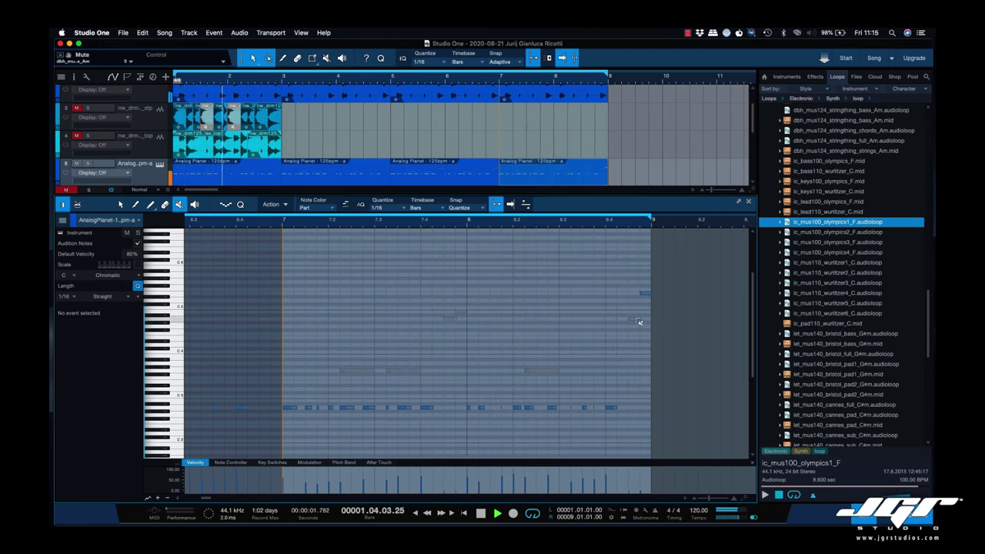
pyautogui.click(748, 202)
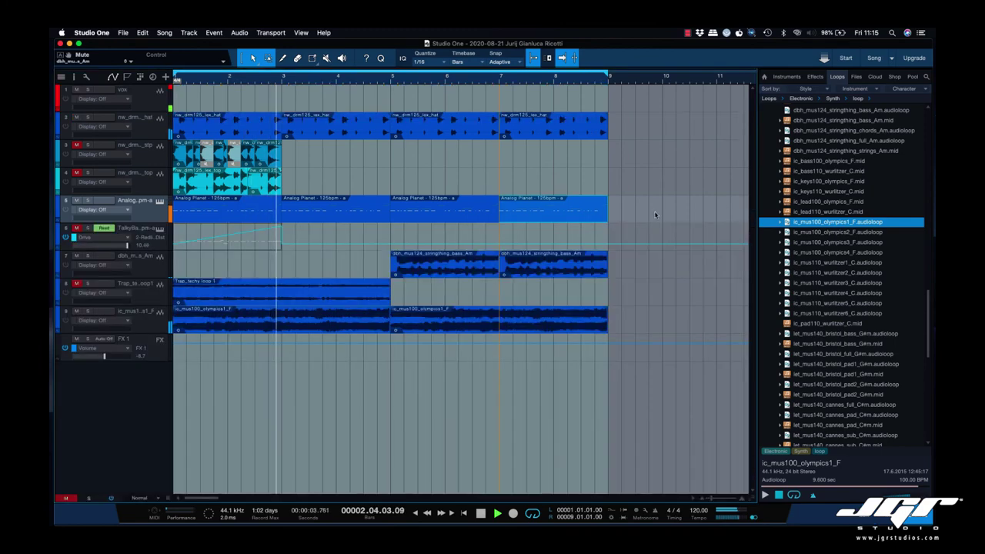
# Move the Trap_techy loop 1 clip to start at bar 5 and hide the track automation
pyautogui.click(76, 145)
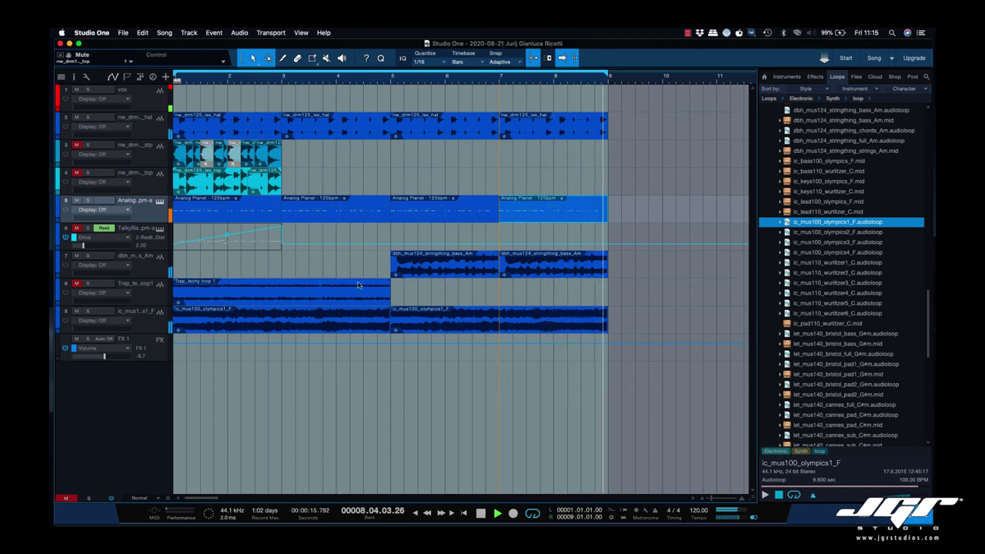
pyautogui.moveTo(358, 286); pyautogui.dragTo(543, 298)
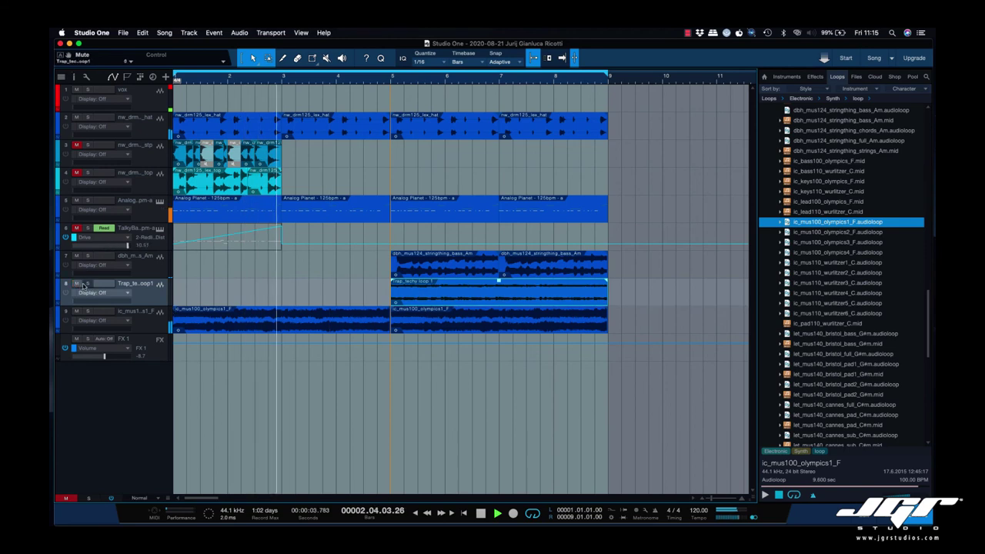
pyautogui.press('a')
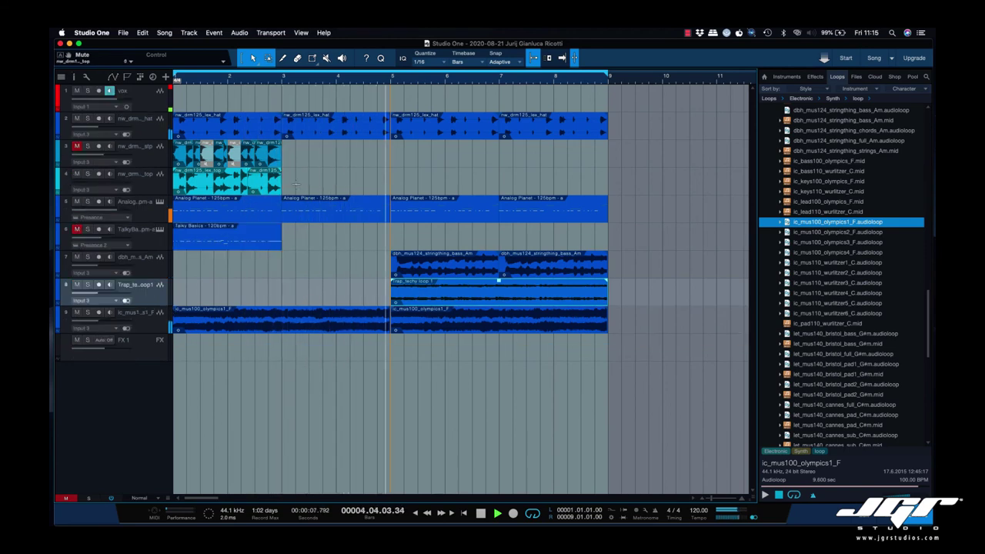
# Select all clips on the drum stp and top tracks and move them together to start at bar 9
pyautogui.moveTo(297, 163); pyautogui.dragTo(175, 146)
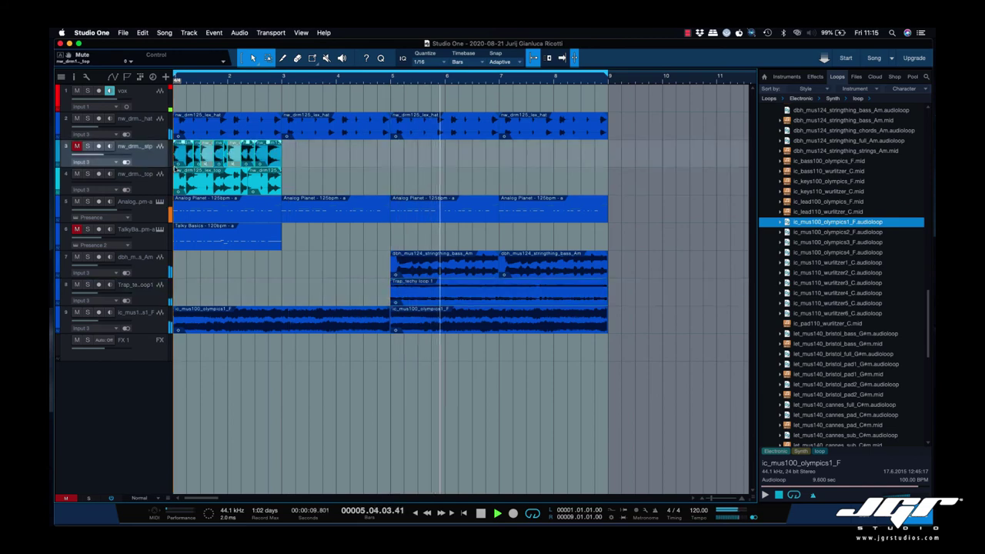
pyautogui.press('w')
pyautogui.press('w')
pyautogui.press('w')
pyautogui.press('w')
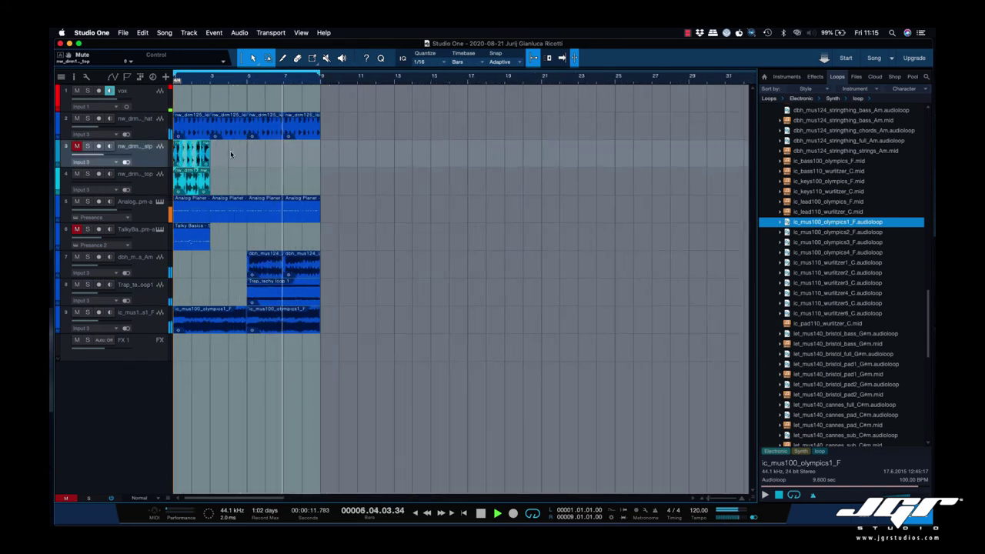
pyautogui.moveTo(233, 155); pyautogui.dragTo(353, 198)
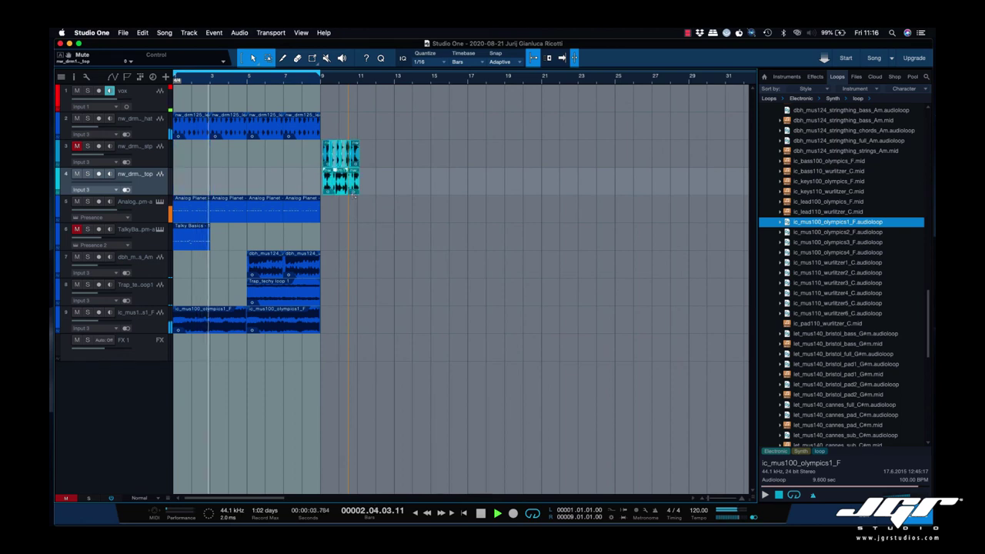
pyautogui.scroll(3, 354, 196)
pyautogui.hscroll(-4, 354, 195)
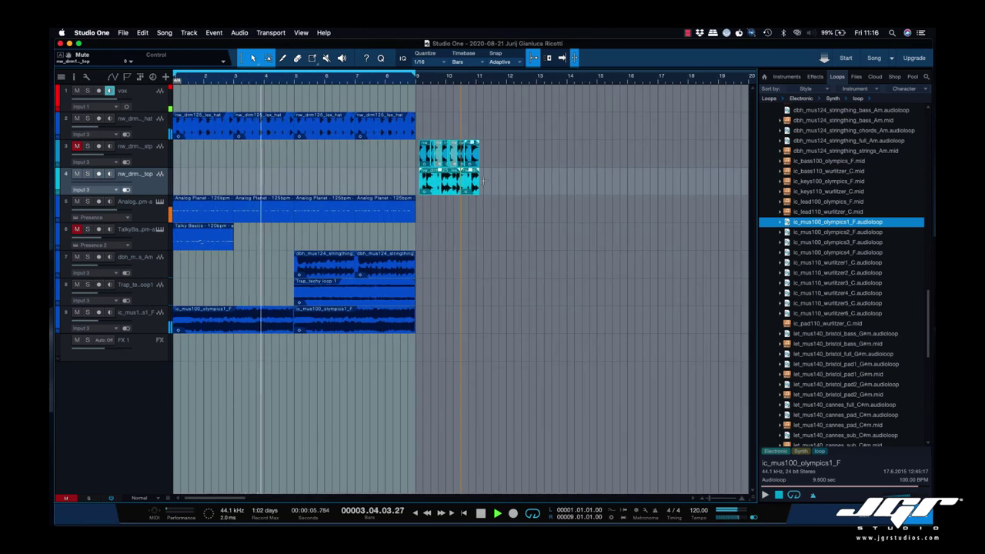
pyautogui.moveTo(430, 189); pyautogui.dragTo(427, 189)
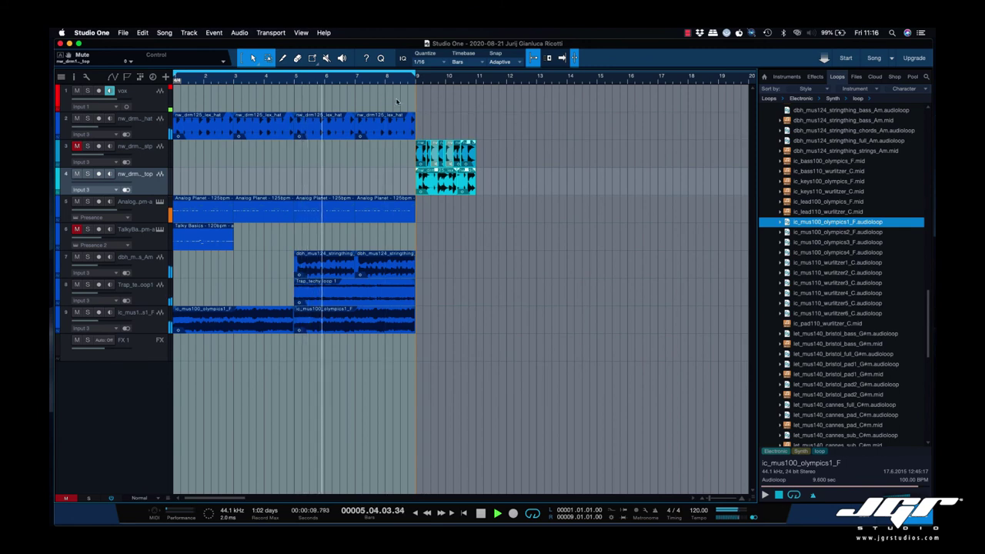
# Duplicate all clips between bars 5 and 9 twice and extend the loop range to bar 17
pyautogui.moveTo(399, 101); pyautogui.dragTo(316, 327)
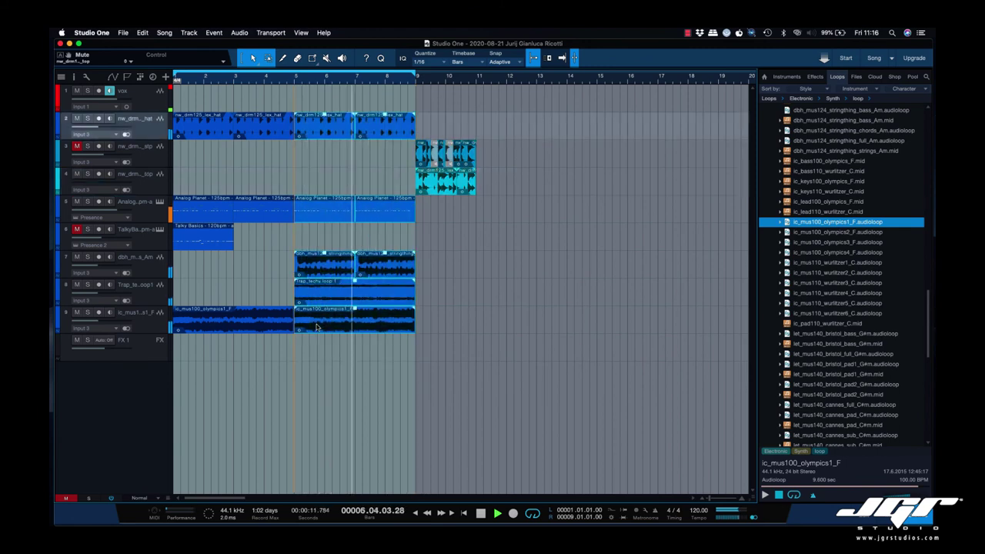
pyautogui.press('d')
pyautogui.press('d')
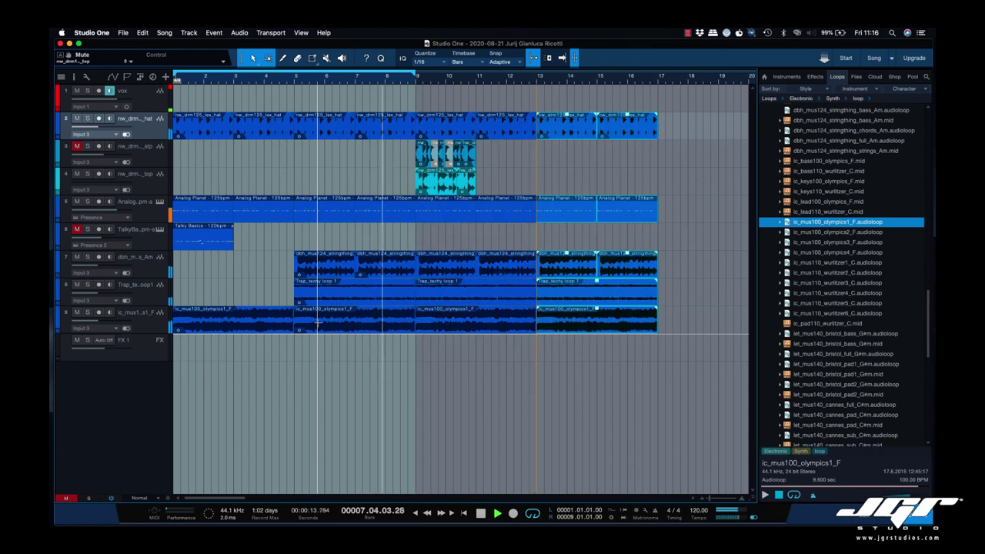
pyautogui.moveTo(416, 76); pyautogui.dragTo(656, 94)
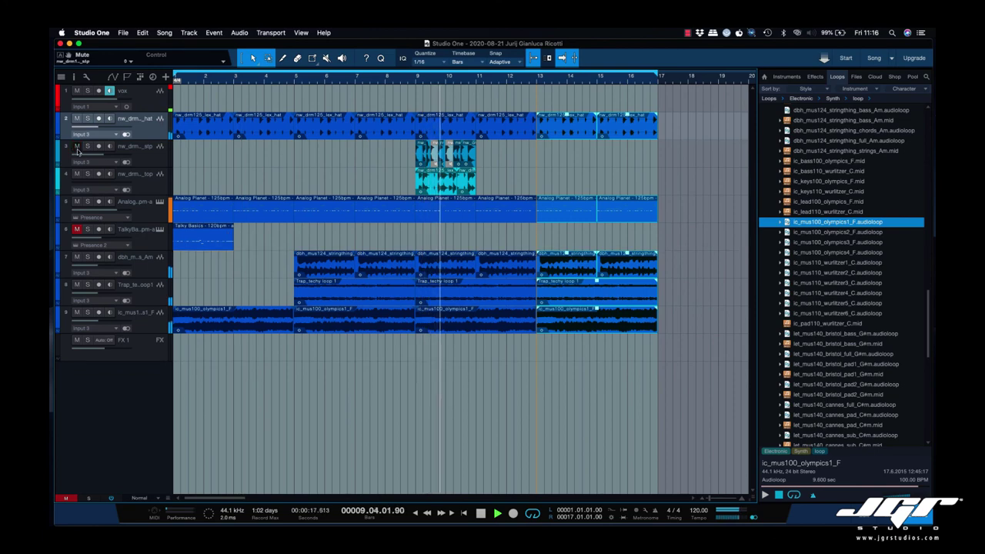
# Duplicate the group of drum stp clips at bar 9 three times to reach bar 17
pyautogui.click(484, 157)
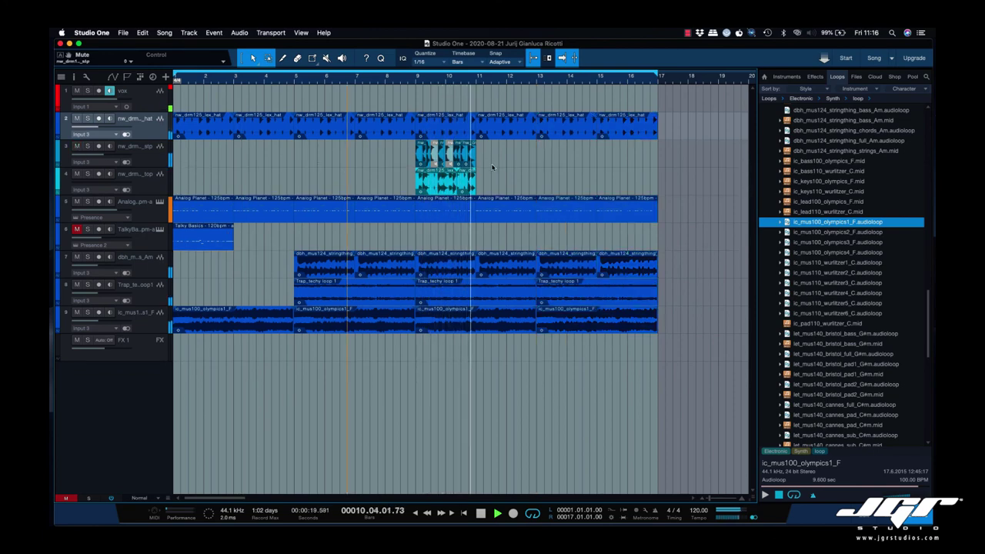
pyautogui.click(422, 162)
pyautogui.press('d')
pyautogui.press('d')
pyautogui.press('d')
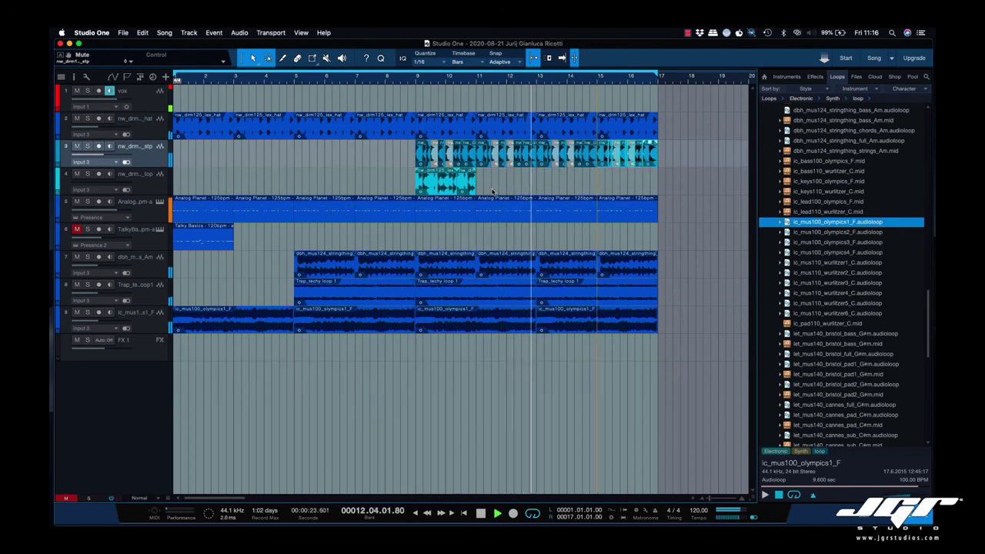
# Duplicate the drum top clip at bar 9 three times so the track is filled to bar 17
pyautogui.moveTo(492, 187); pyautogui.dragTo(444, 192)
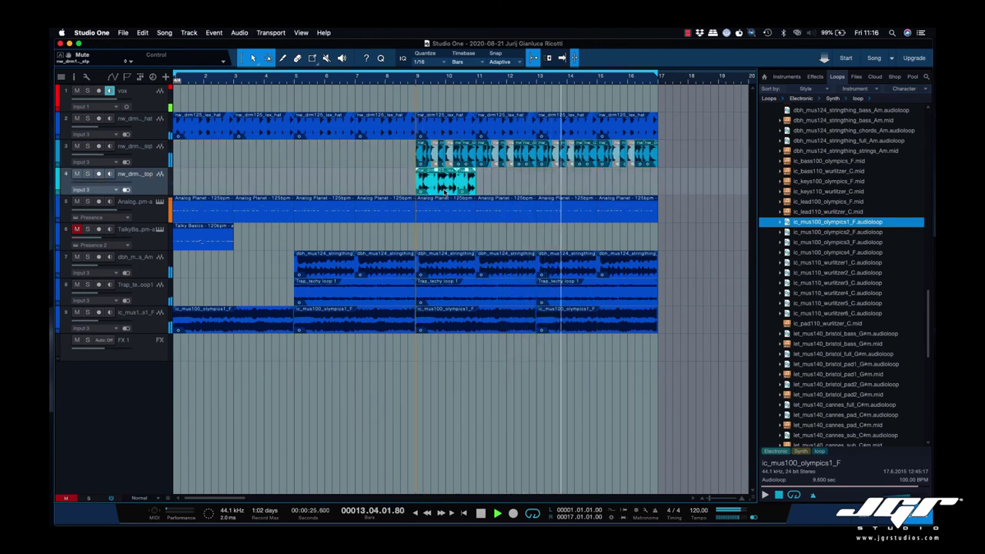
pyautogui.press('d')
pyautogui.press('d')
pyautogui.press('d')
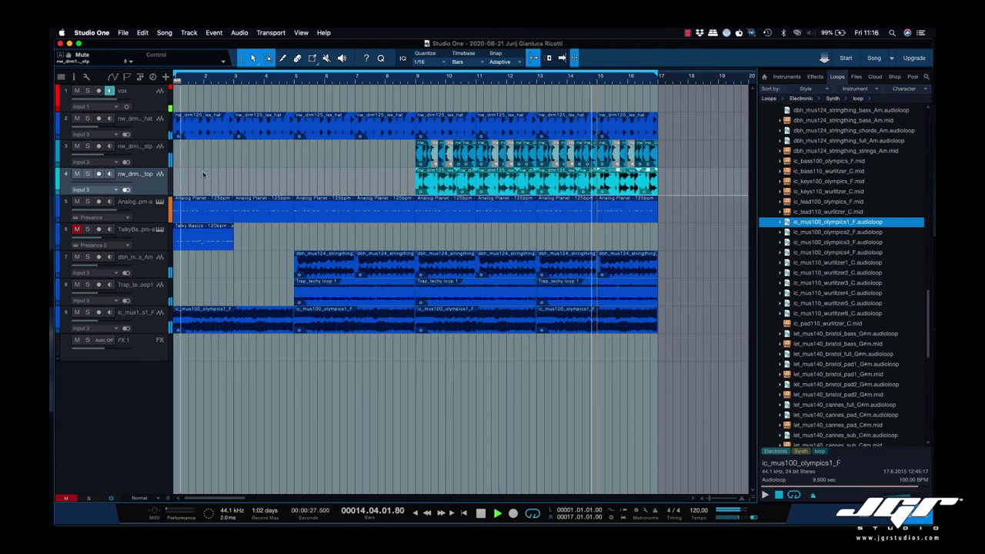
# Solo the drum top track, set its volume to -11.1 dB and play it from bar 9
pyautogui.click(87, 173)
pyautogui.moveTo(79, 184); pyautogui.dragTo(106, 184)
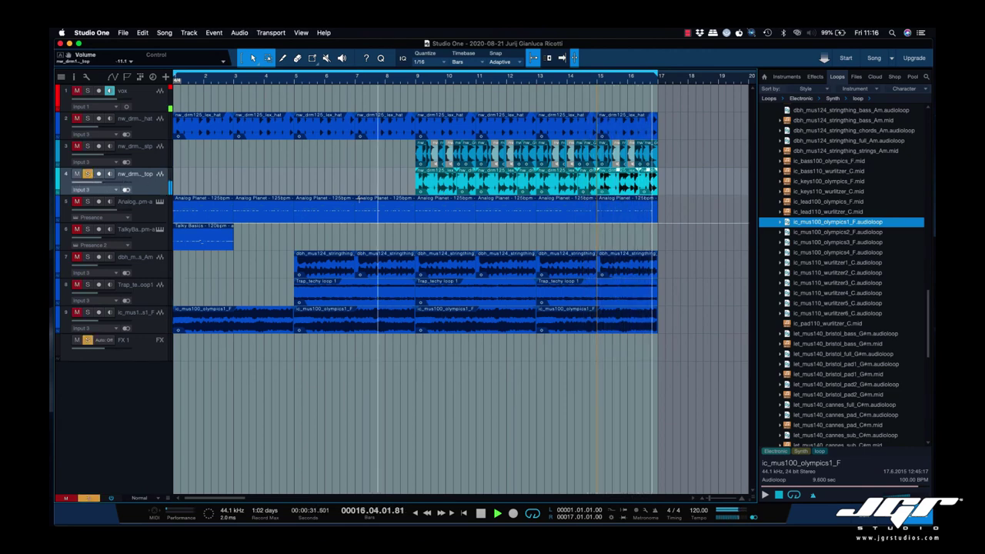
pyautogui.press('space')
pyautogui.click(417, 80)
pyautogui.scroll(3, 451, 236)
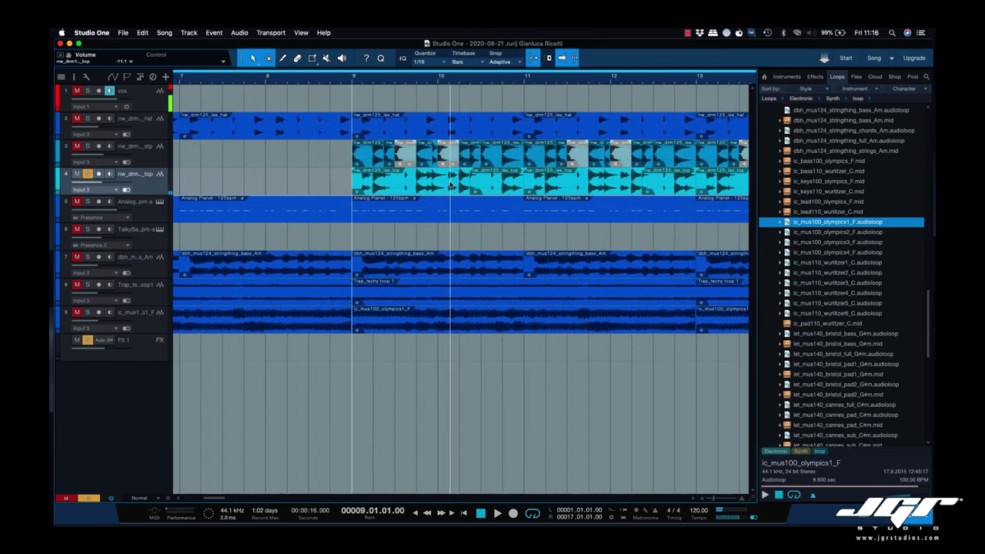
pyautogui.scroll(2, 451, 235)
pyautogui.press('space')
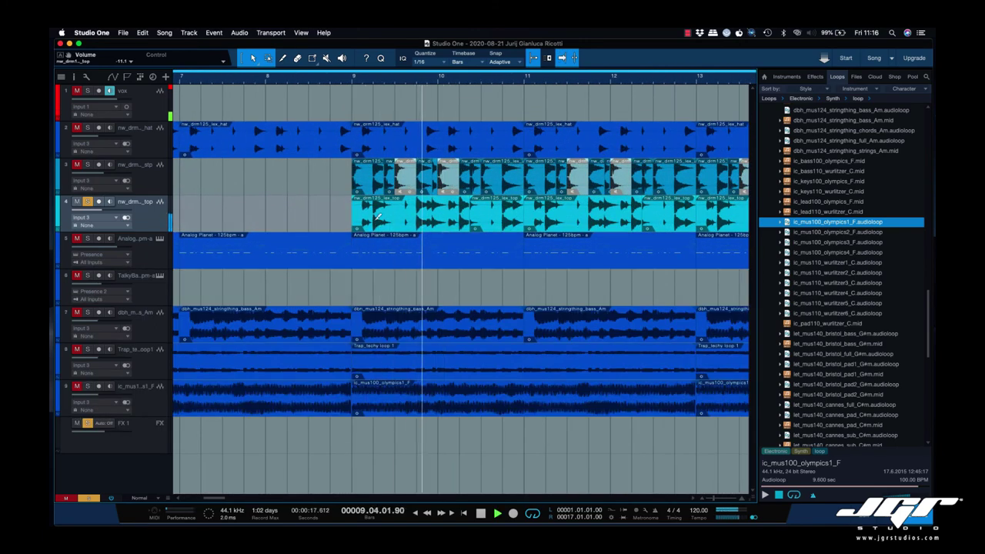
# Split the drum top loop between bars 9 and 11 into short slices and mute selected slices to thin the rhythm
pyautogui.press('5')
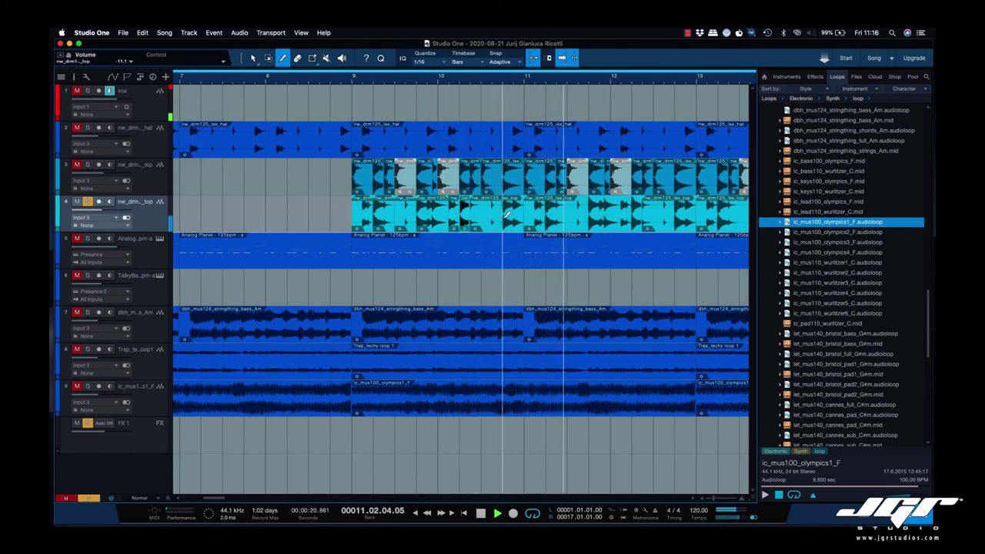
pyautogui.press('space')
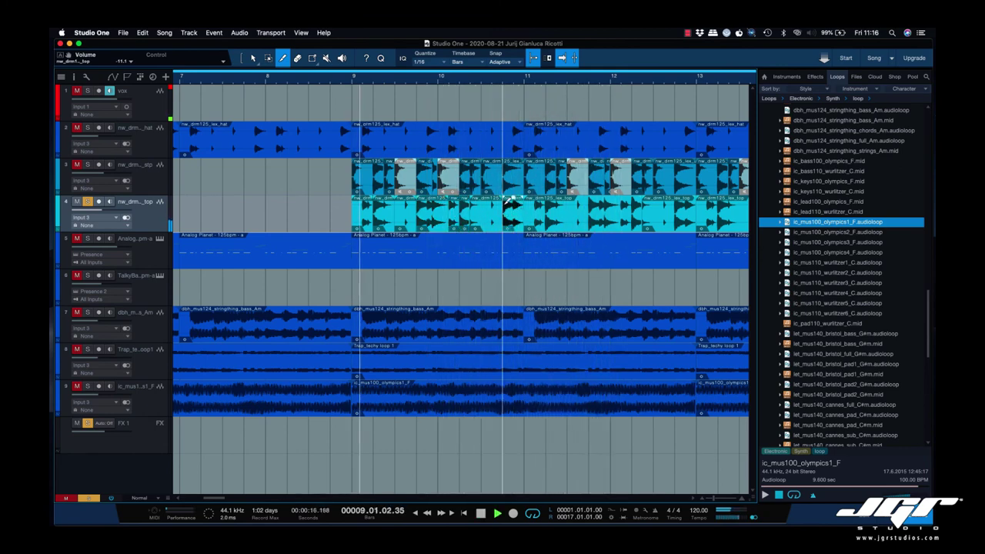
pyautogui.press('5')
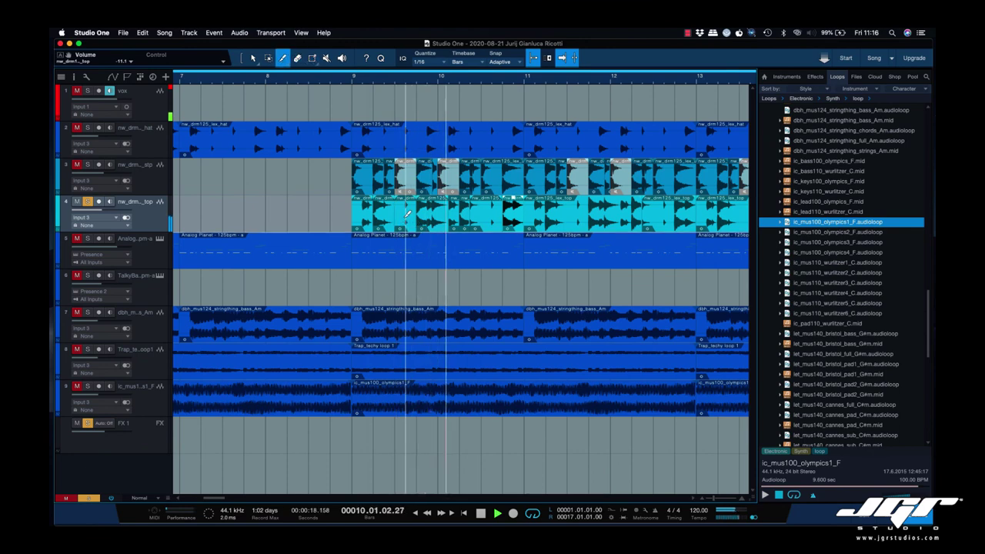
pyautogui.press('6')
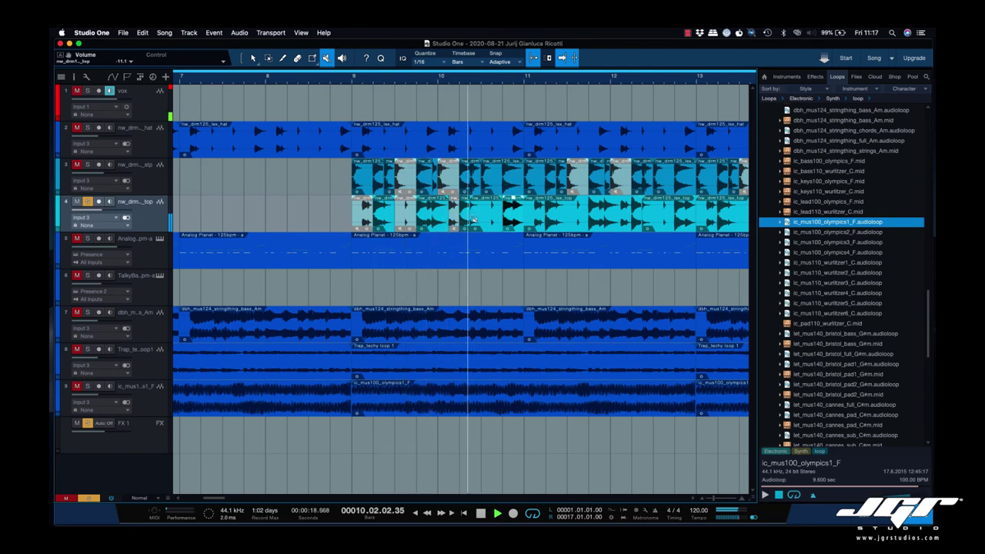
pyautogui.click(475, 220)
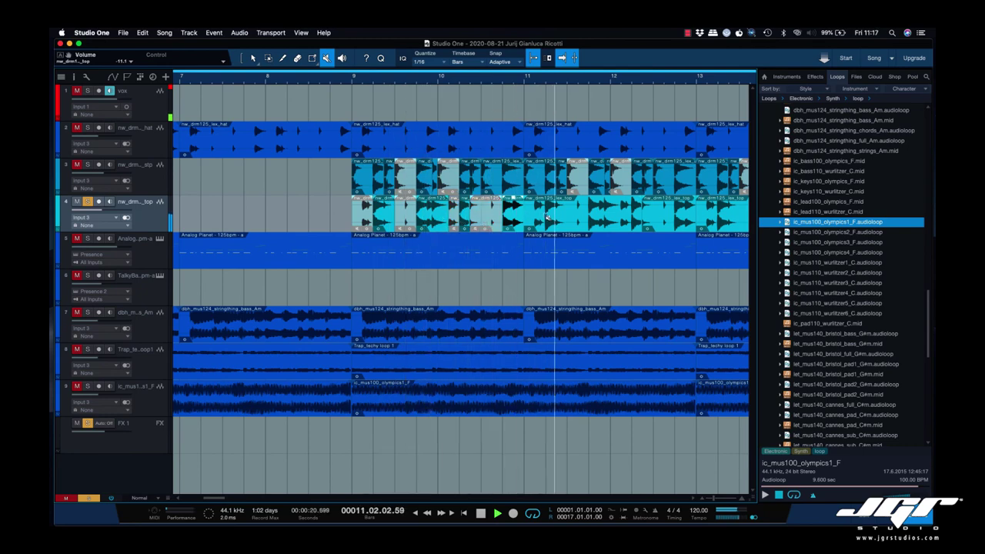
pyautogui.press('space')
pyautogui.press('super+z')
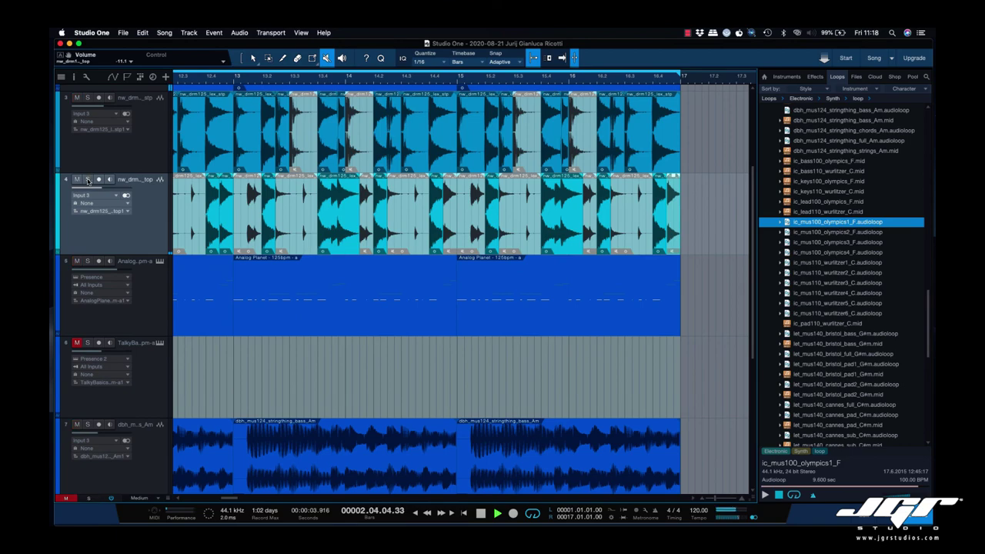
# Review the full arrangement across all tracks up to bar 17 during playback
pyautogui.press('w')
pyautogui.press('w')
pyautogui.press('w')
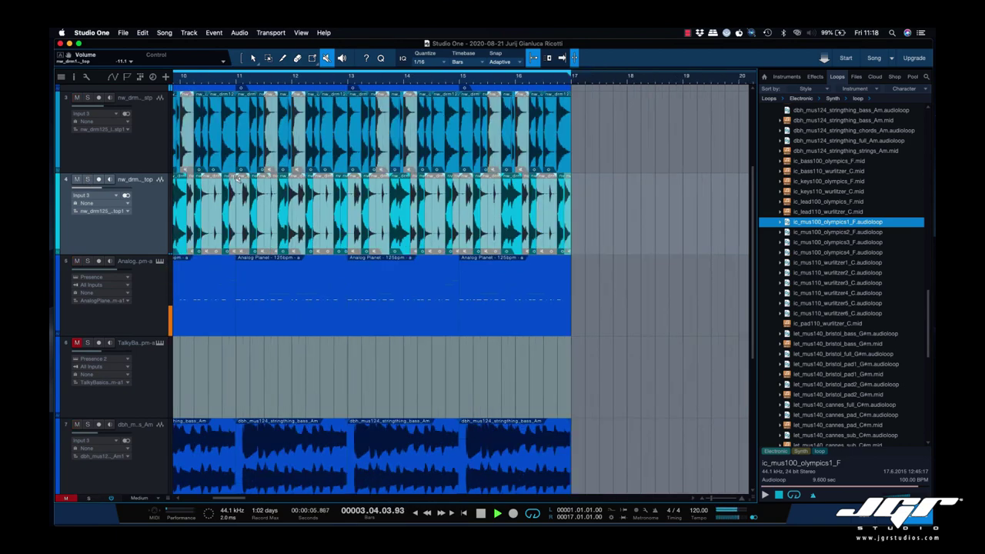
pyautogui.scroll(-1, 304, 127)
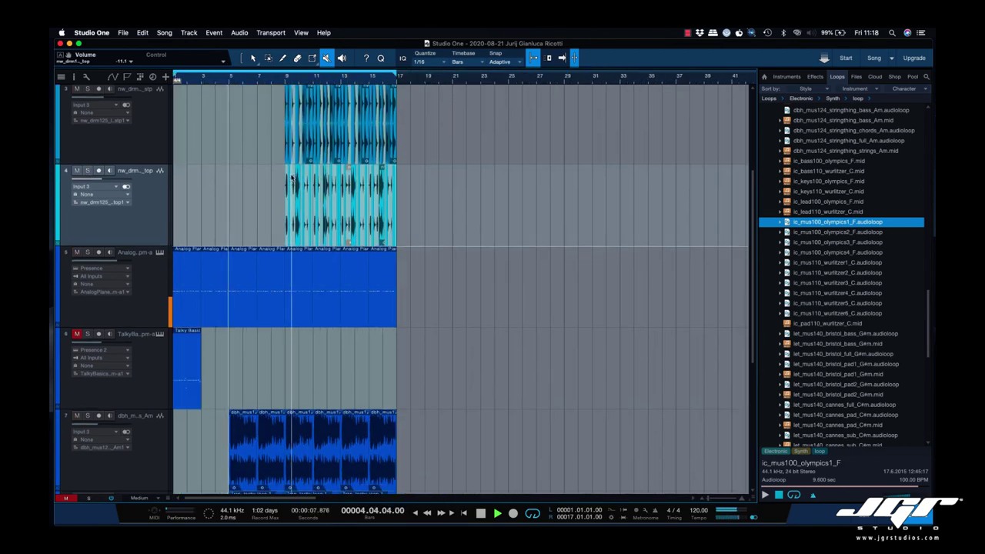
pyautogui.scroll(5, 293, 178)
pyautogui.hscroll(-5, 253, 220)
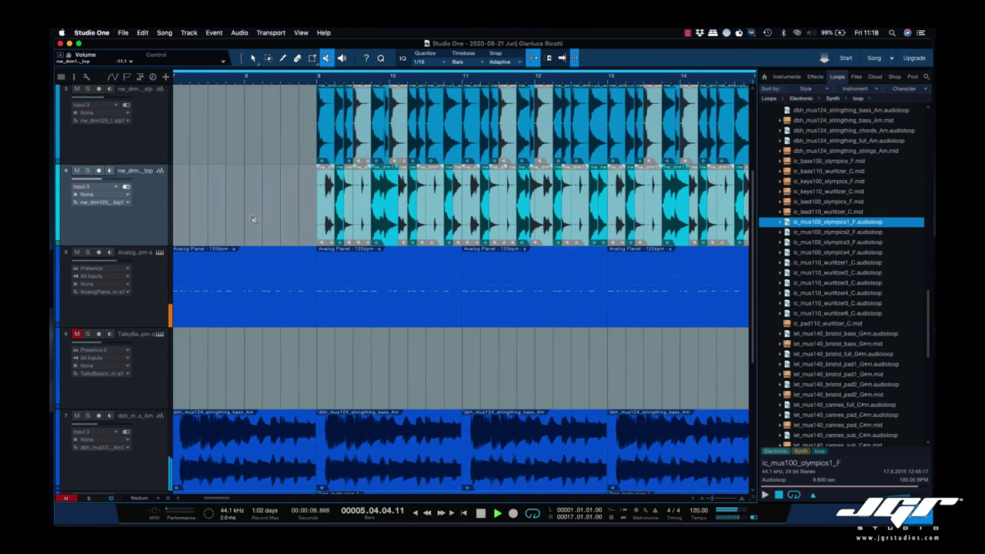
pyautogui.scroll(-2, 253, 219)
pyautogui.hscroll(-5, 253, 220)
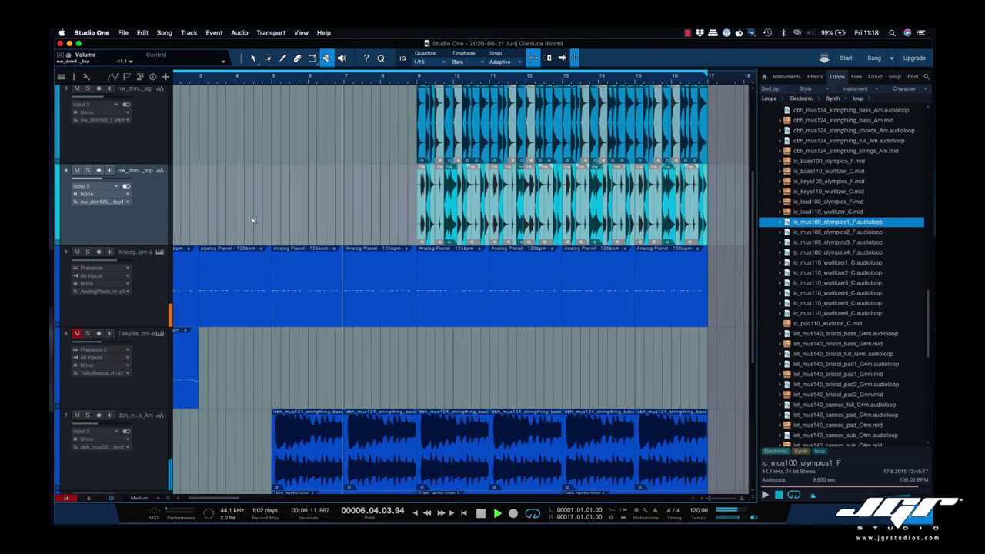
pyautogui.hscroll(2, 308, 210)
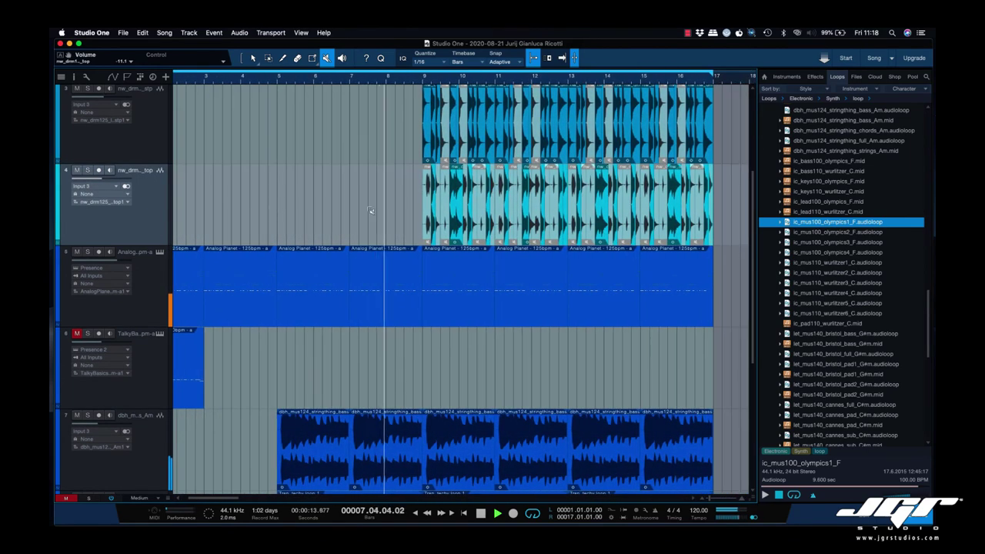
pyautogui.press('1')
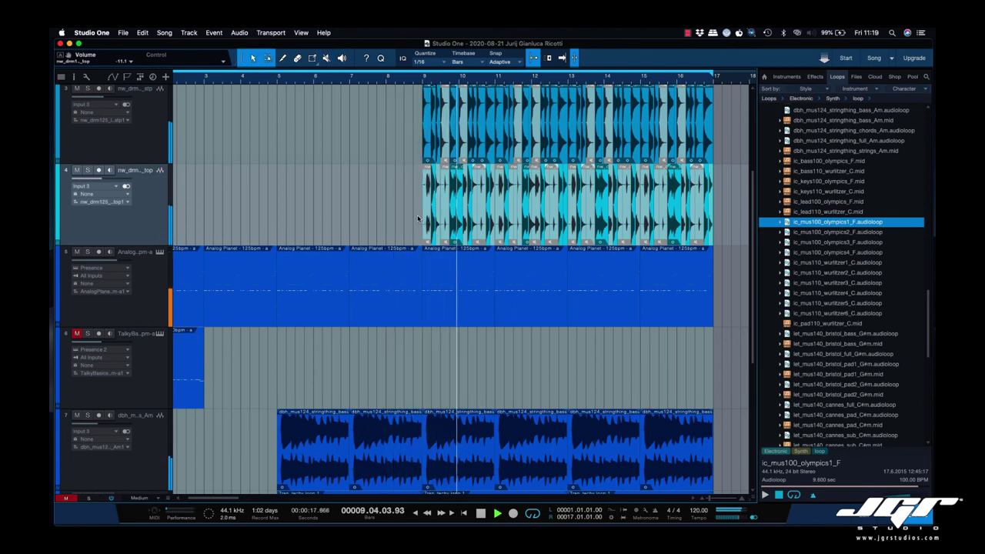
pyautogui.hscroll(2, 466, 132)
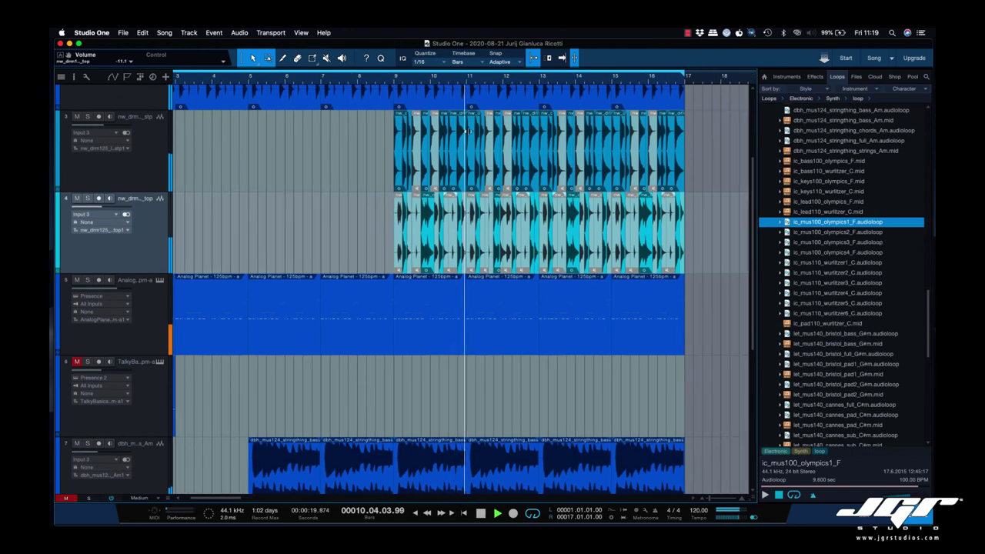
pyautogui.scroll(-2, 466, 132)
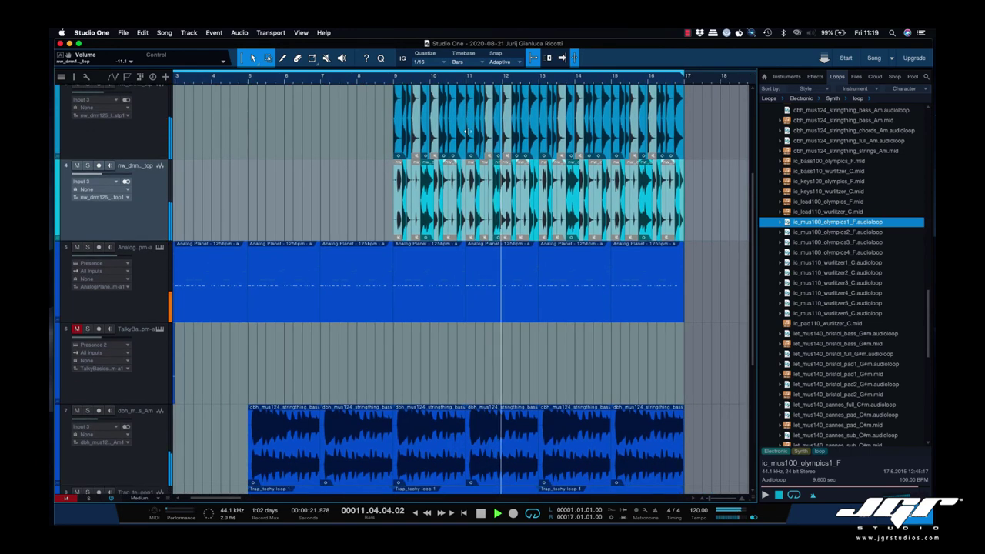
pyautogui.scroll(3, 466, 132)
pyautogui.hscroll(-2, 464, 131)
pyautogui.scroll(3, 464, 130)
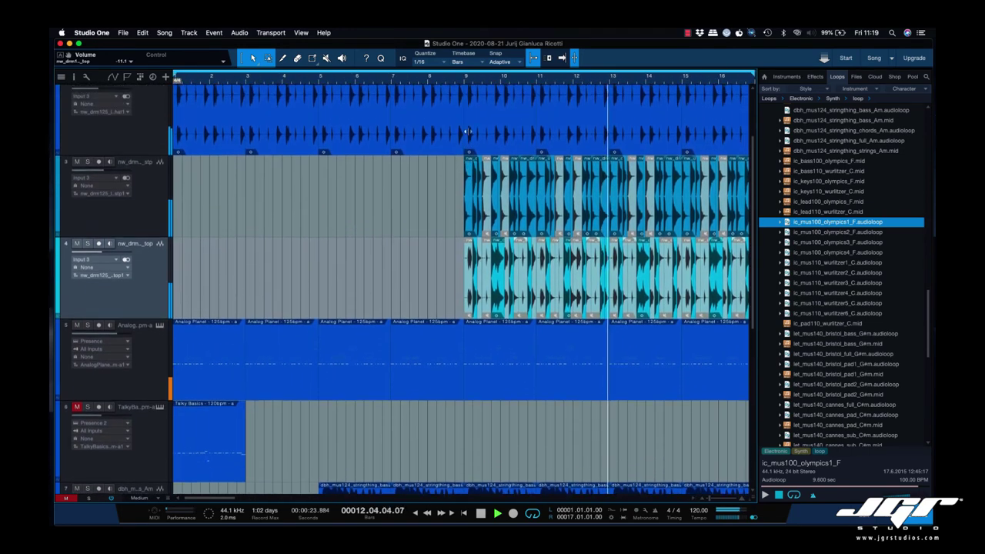
pyautogui.scroll(-3, 466, 131)
pyautogui.scroll(-1, 466, 131)
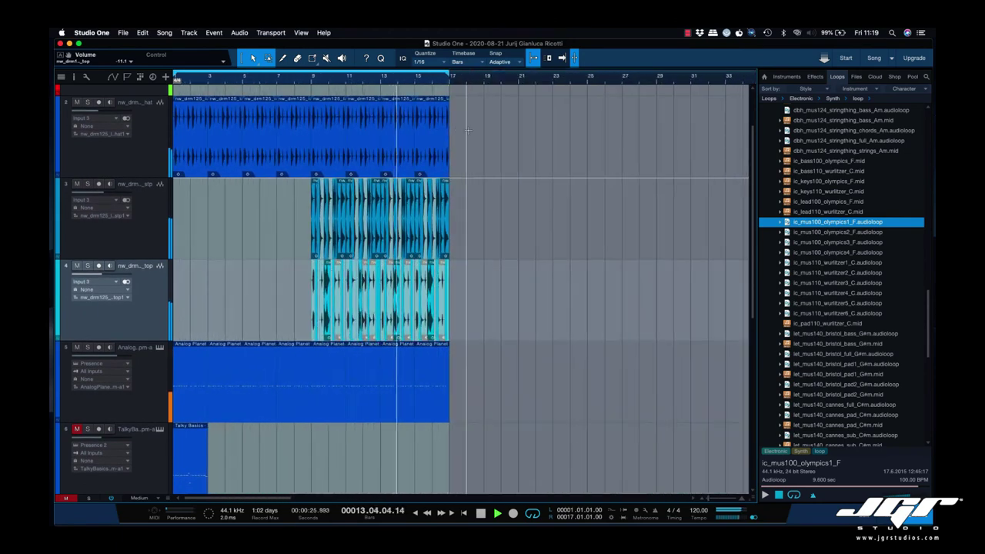
pyautogui.scroll(-7, 348, 172)
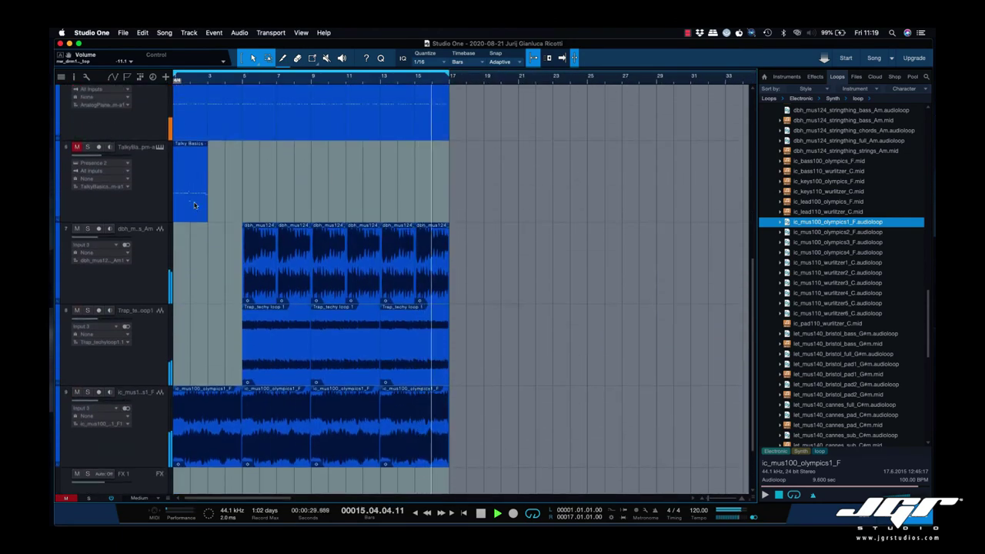
# Unmute the TalkyBasics track, try its clip at bar 17 and undo that move
pyautogui.click(192, 203)
pyautogui.click(77, 147)
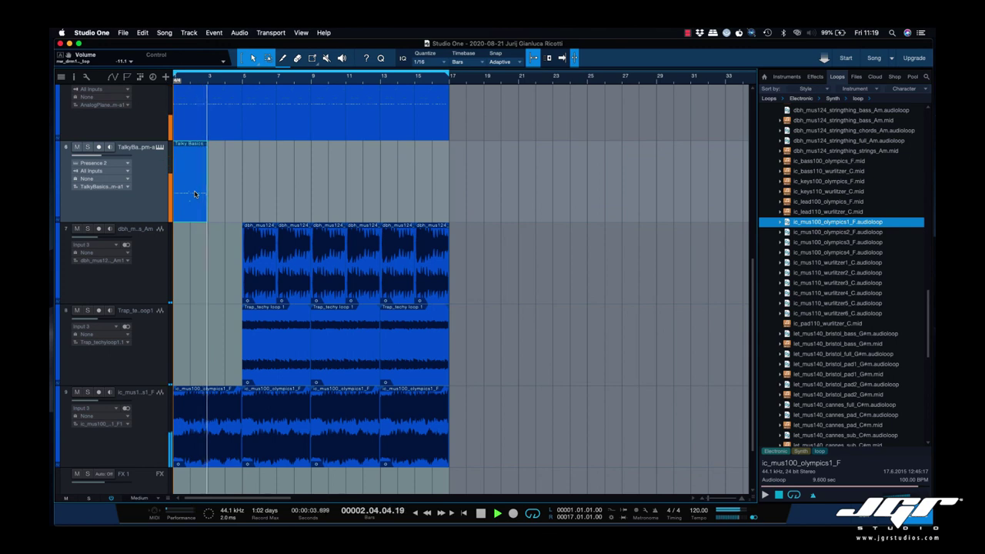
pyautogui.moveTo(194, 194); pyautogui.dragTo(470, 185)
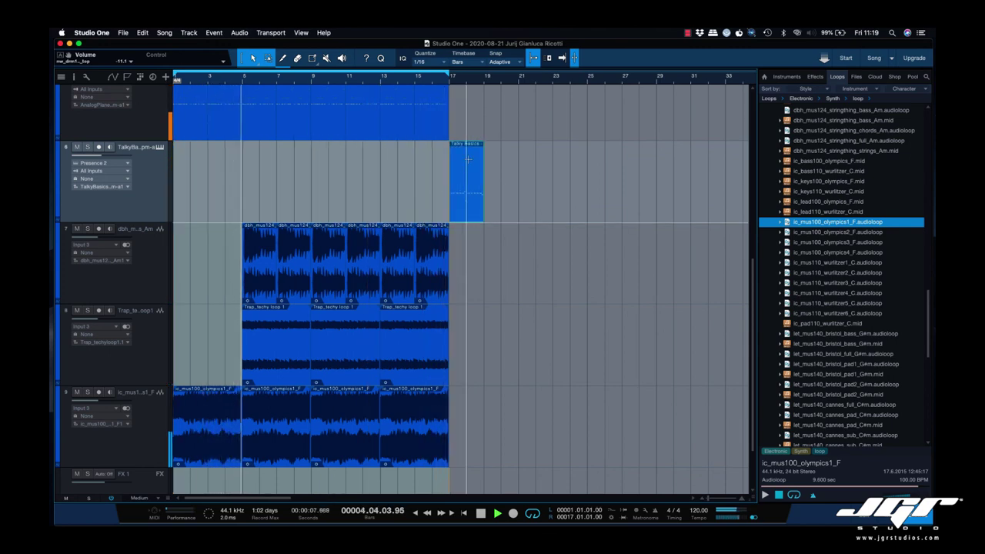
pyautogui.press('super+z')
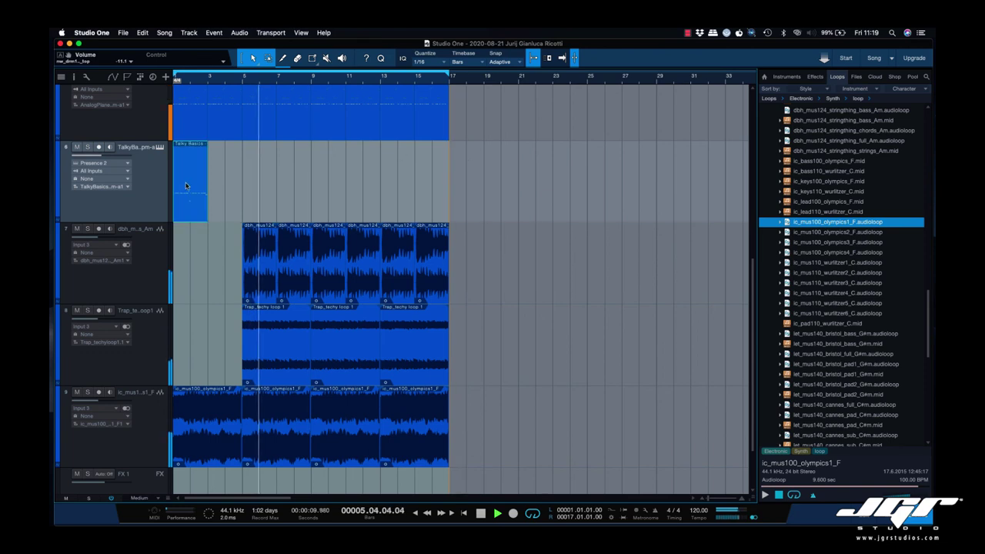
# Show the track automation, including the TalkyBasics Drive envelope, and open the mixer console
pyautogui.press('a')
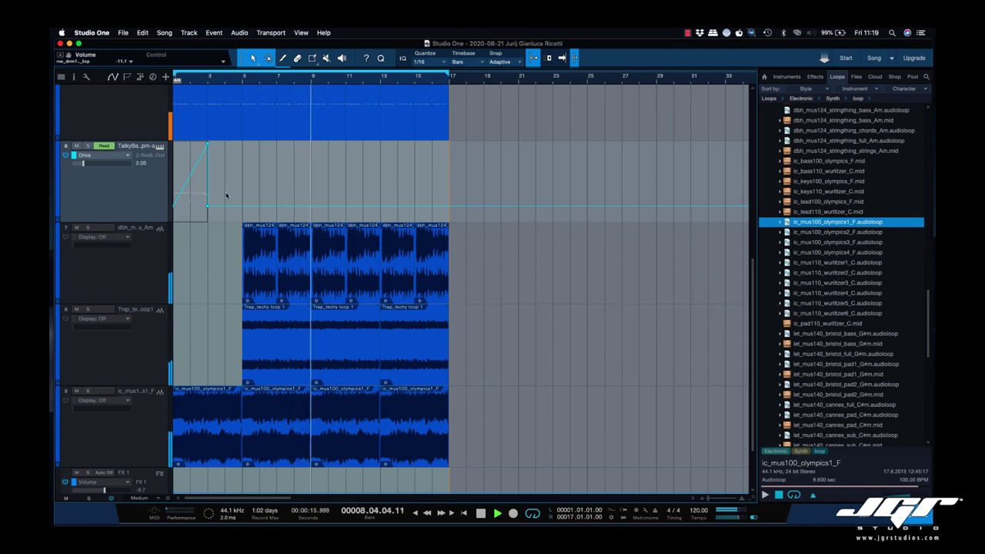
pyautogui.scroll(1, 280, 189)
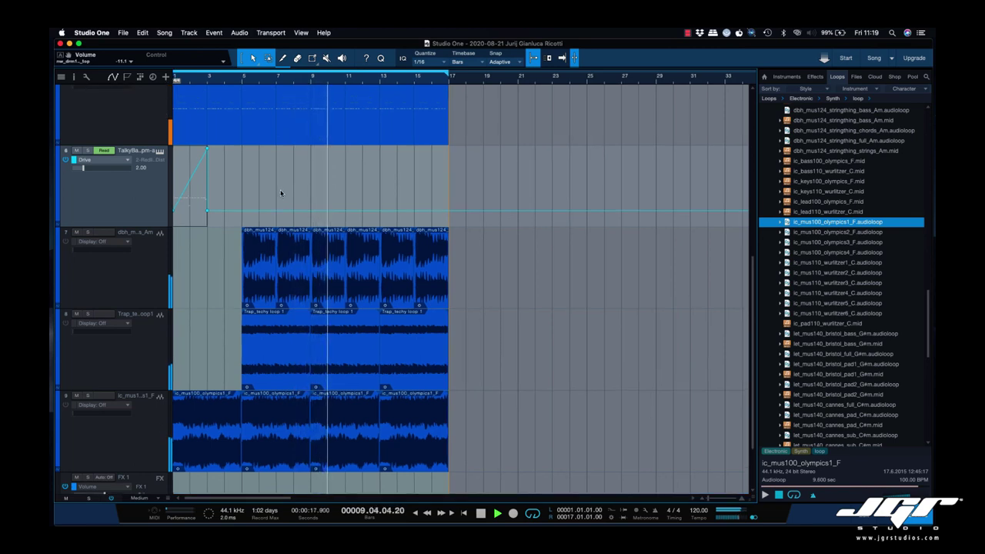
pyautogui.scroll(-3, 280, 193)
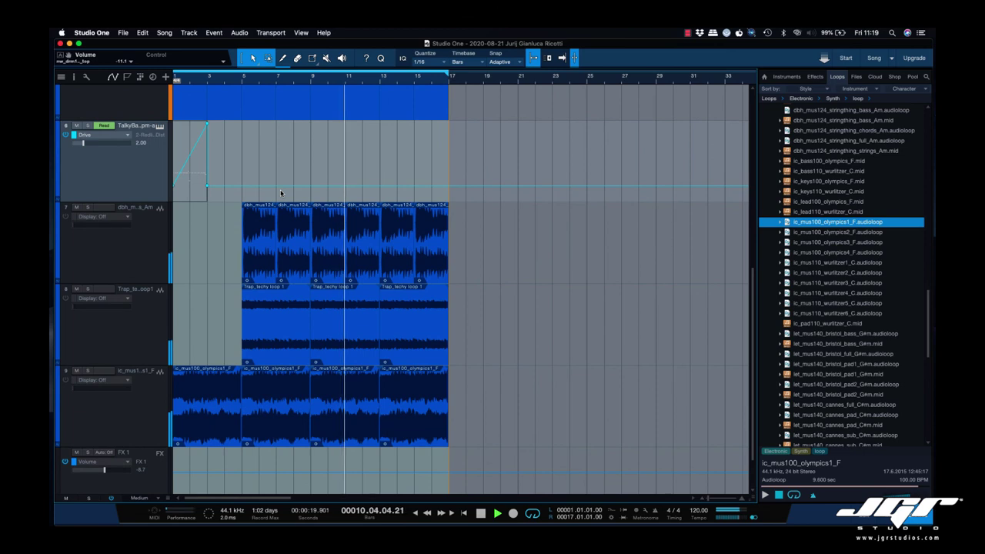
pyautogui.press('F3')
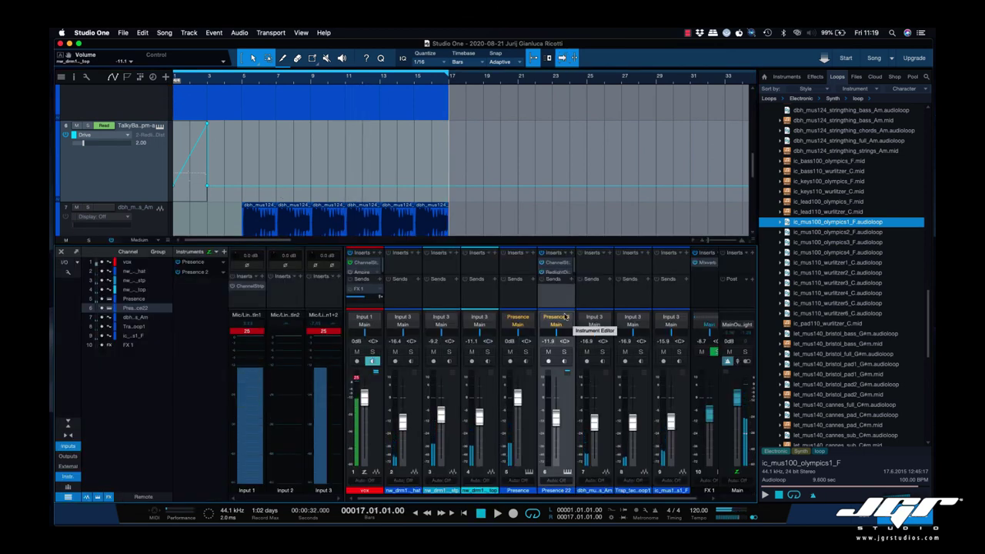
pyautogui.scroll(4, 566, 208)
pyautogui.scroll(5, 565, 208)
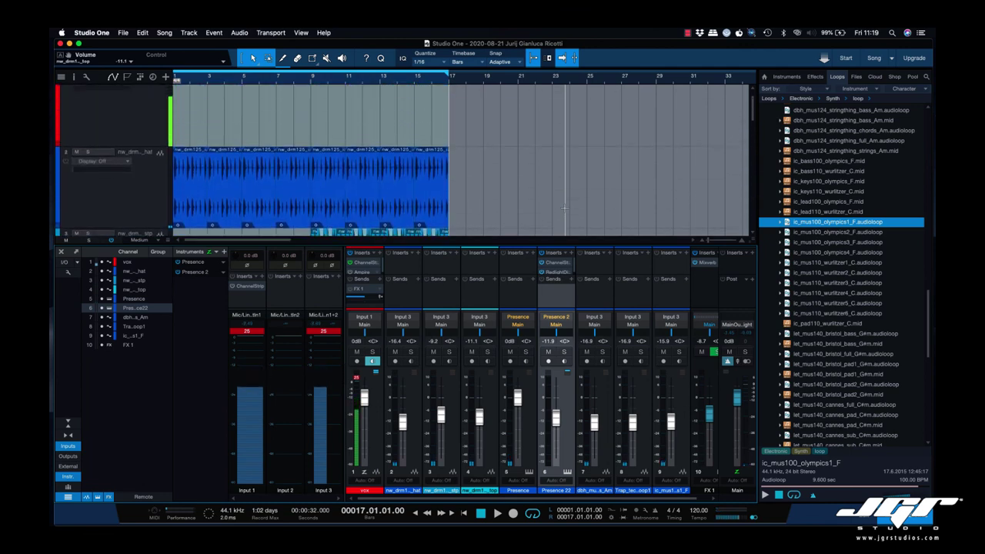
pyautogui.click(136, 140)
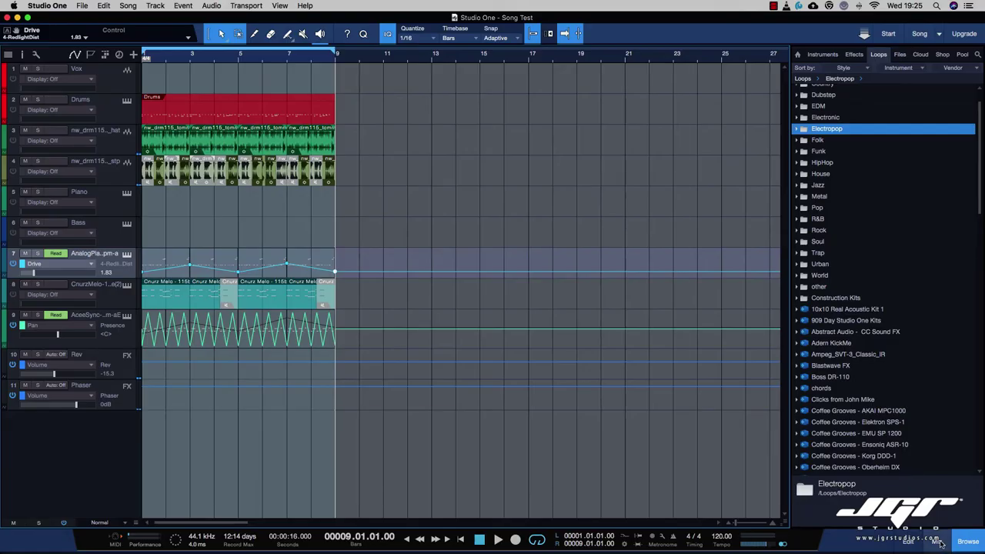
# In the Song Test project, show the mixer console and hide the browser
pyautogui.click(937, 542)
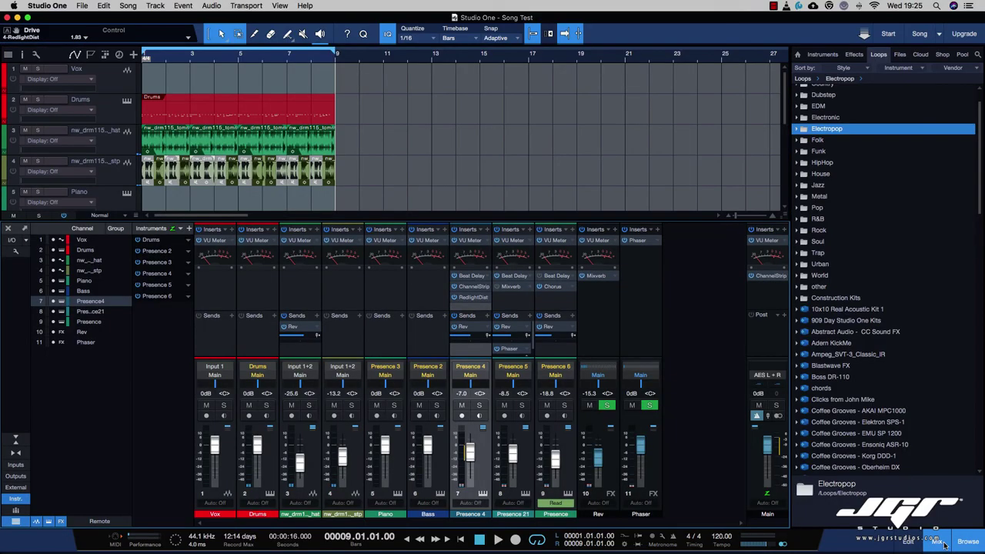
pyautogui.click(968, 541)
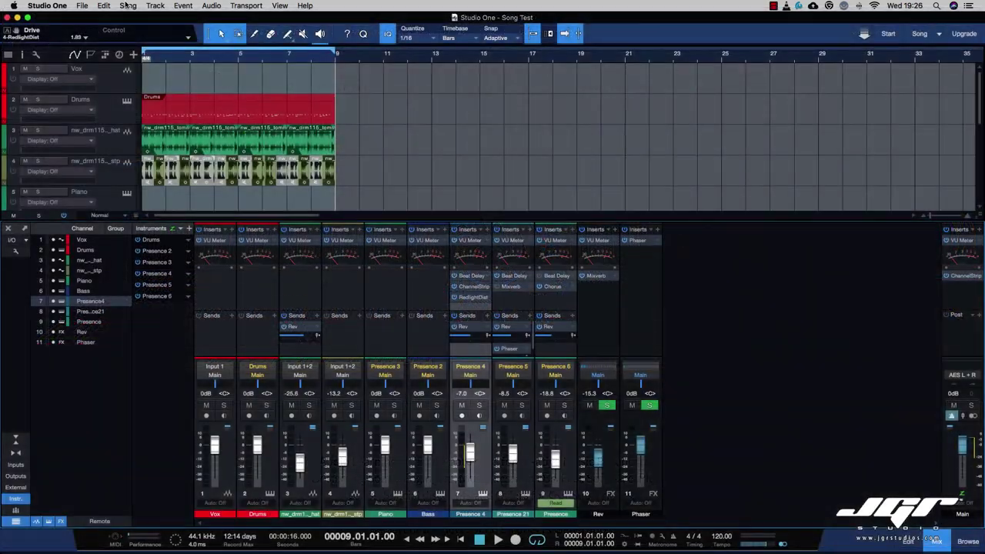
# Open the Export Mixdown settings for the song and reposition the dialog over the arrangement
pyautogui.click(66, 5)
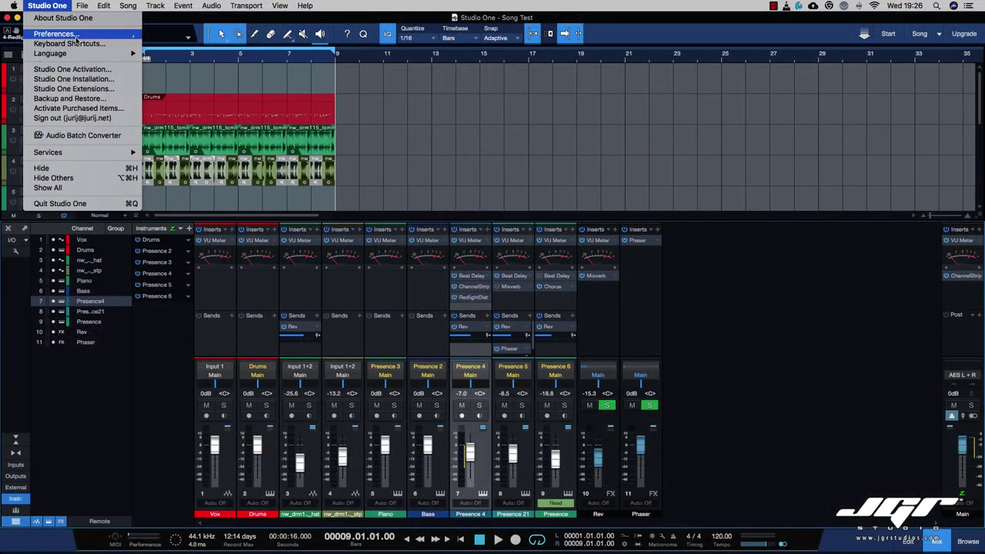
pyautogui.moveTo(138, 6)
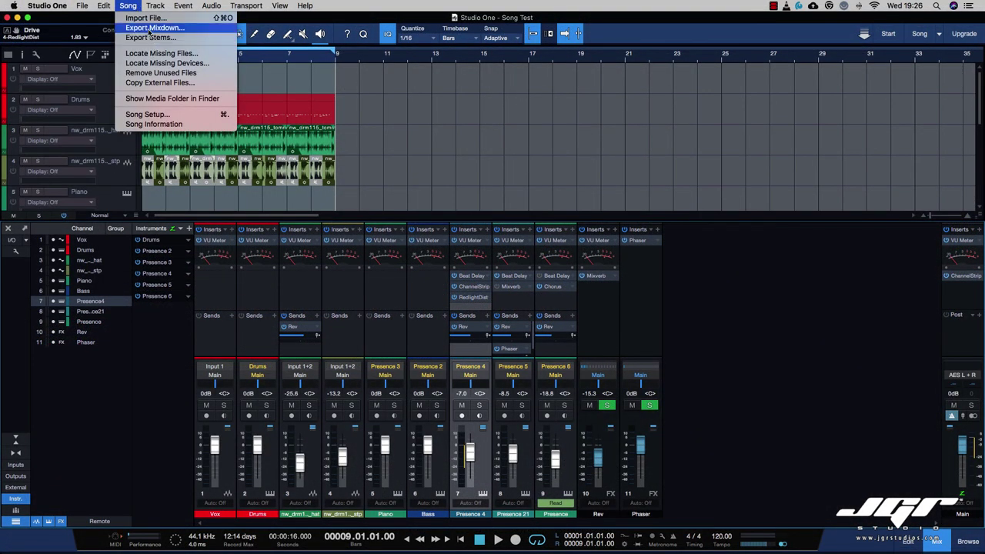
pyautogui.click(154, 27)
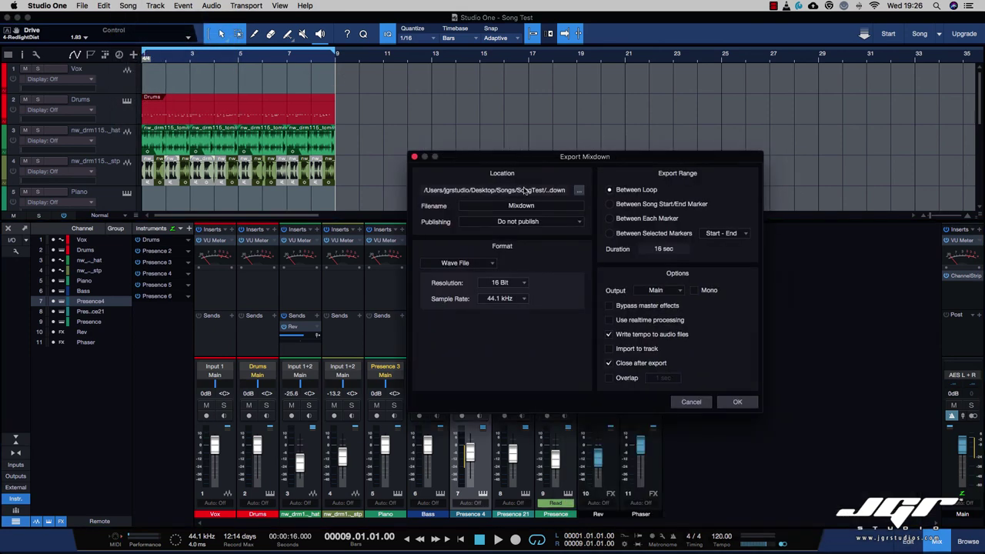
pyautogui.moveTo(524, 163); pyautogui.dragTo(459, 135)
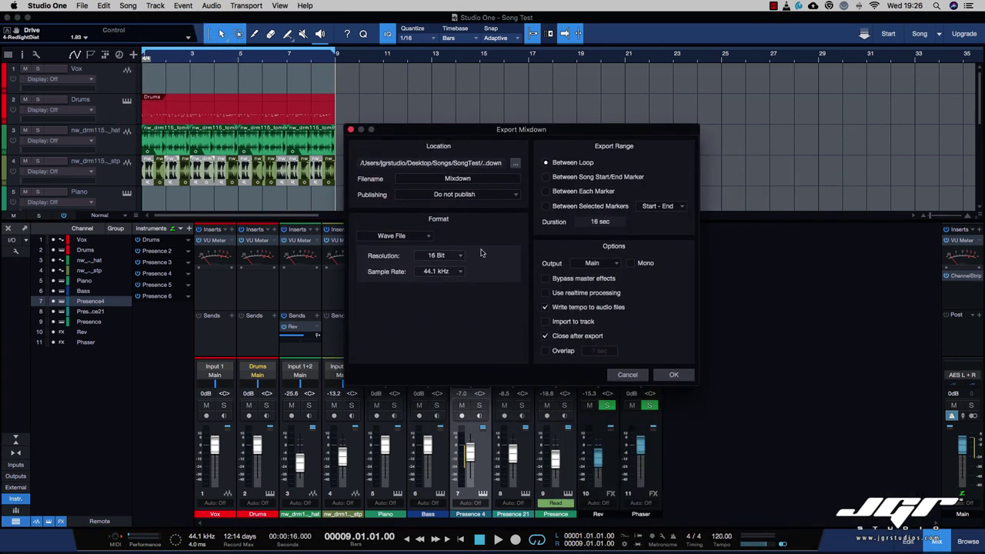
# Try MP3 File as the mixdown format and check its available sample rates and constant bitrates
pyautogui.click(411, 238)
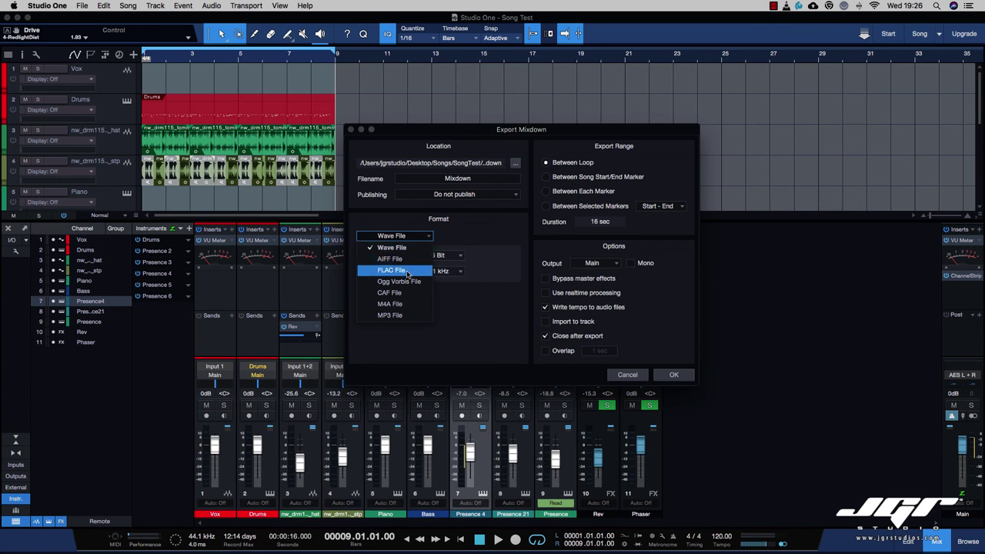
pyautogui.click(403, 316)
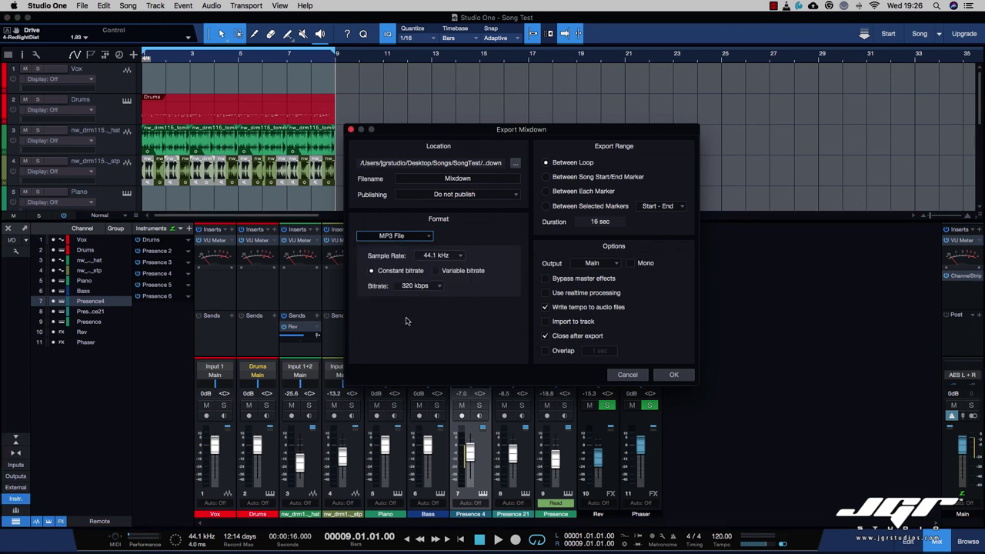
pyautogui.click(436, 257)
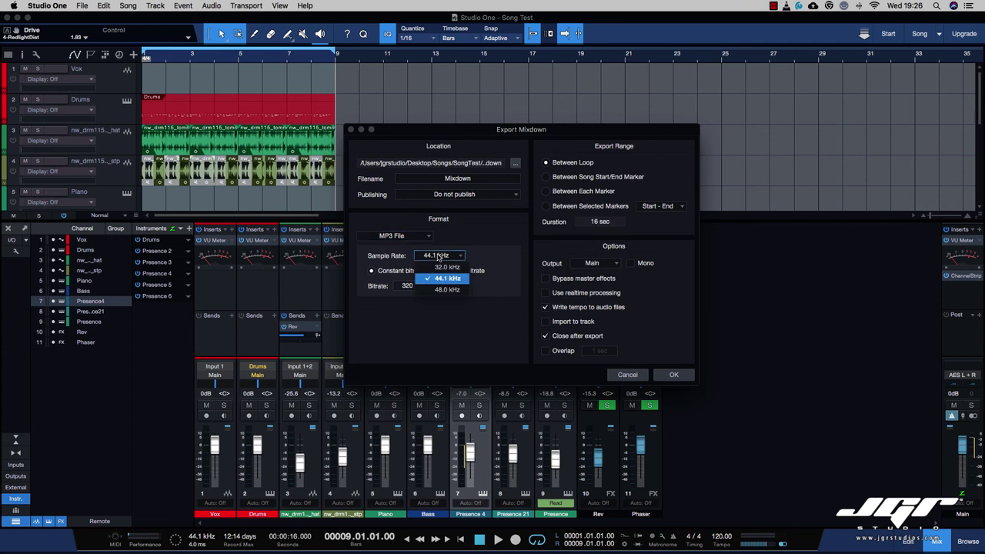
pyautogui.click(488, 255)
pyautogui.click(439, 287)
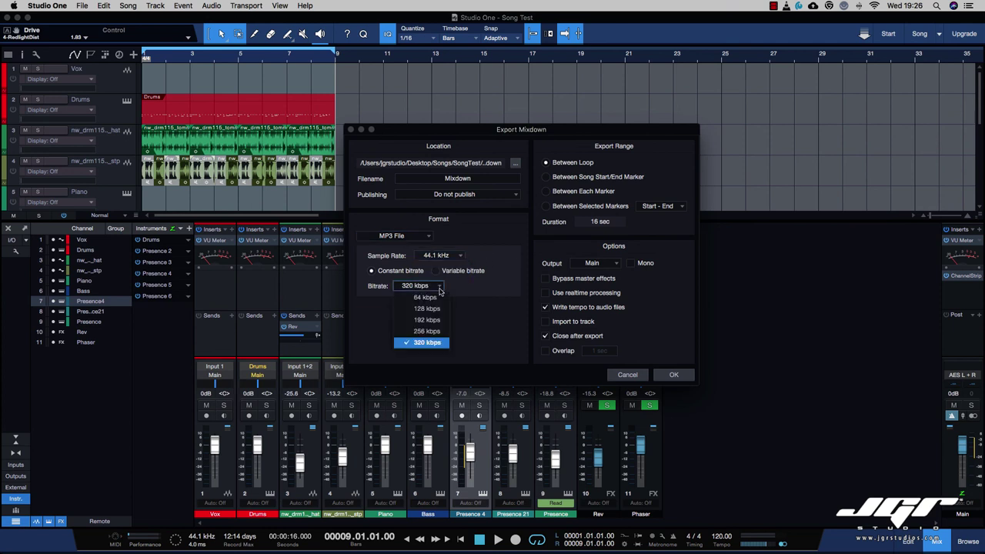
pyautogui.click(439, 287)
# Set the Wave File mixdown to 32 Bit Float resolution and try a 192.0 kHz sample rate before choosing 44.1 kHz
pyautogui.click(441, 256)
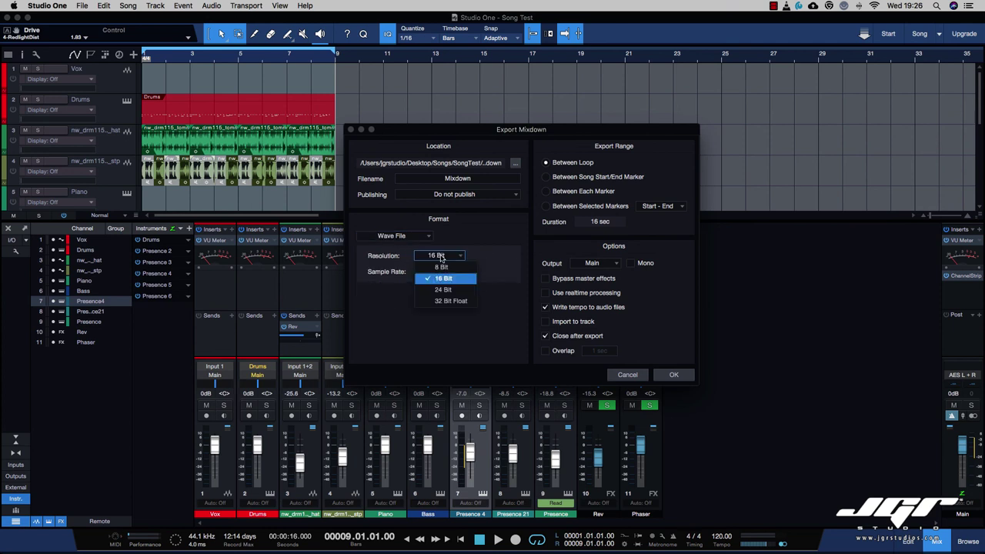
pyautogui.click(459, 303)
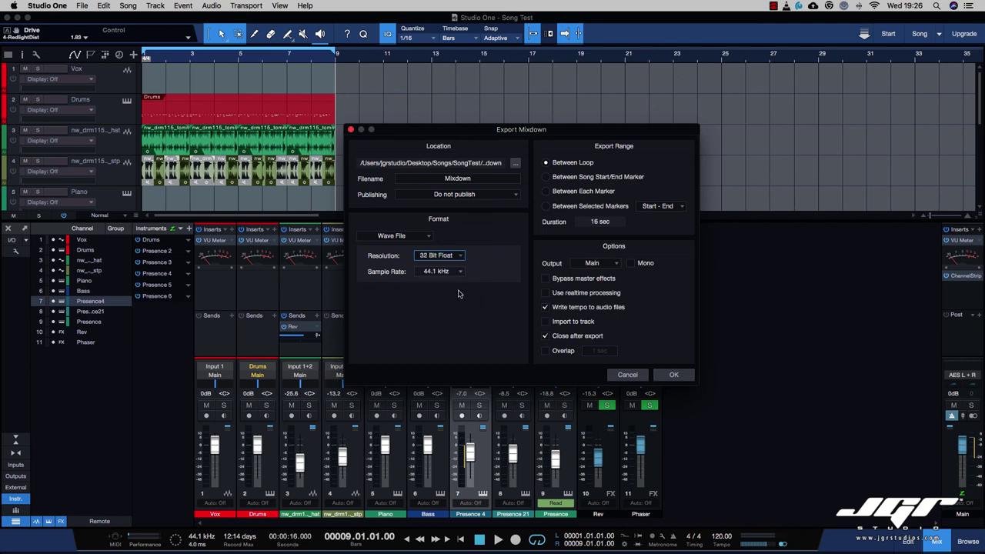
pyautogui.click(457, 273)
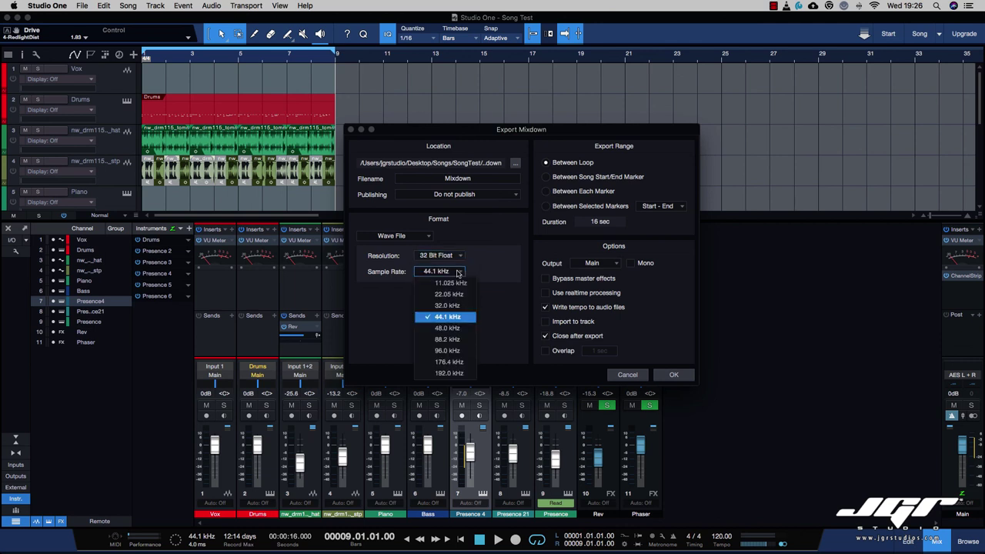
pyautogui.click(449, 369)
pyautogui.click(460, 272)
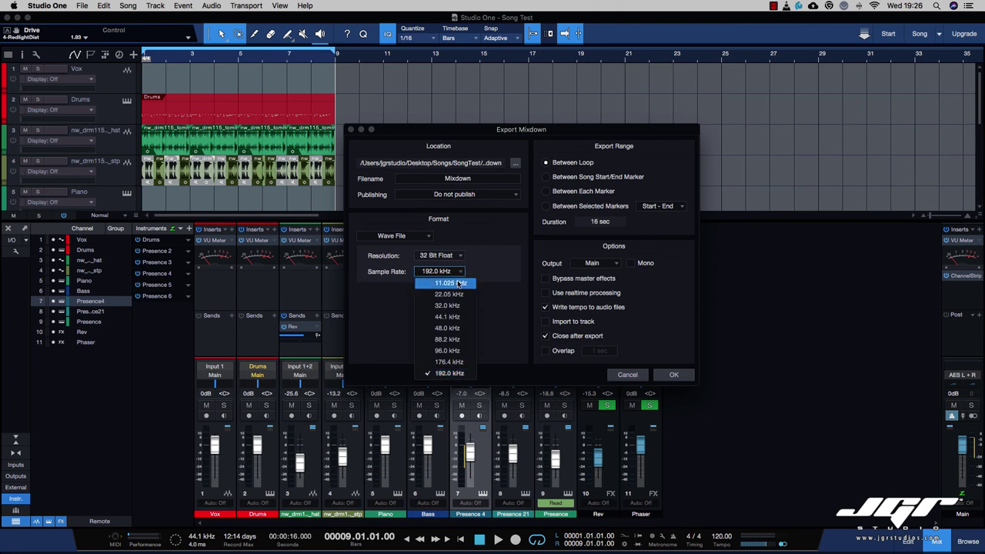
pyautogui.click(454, 282)
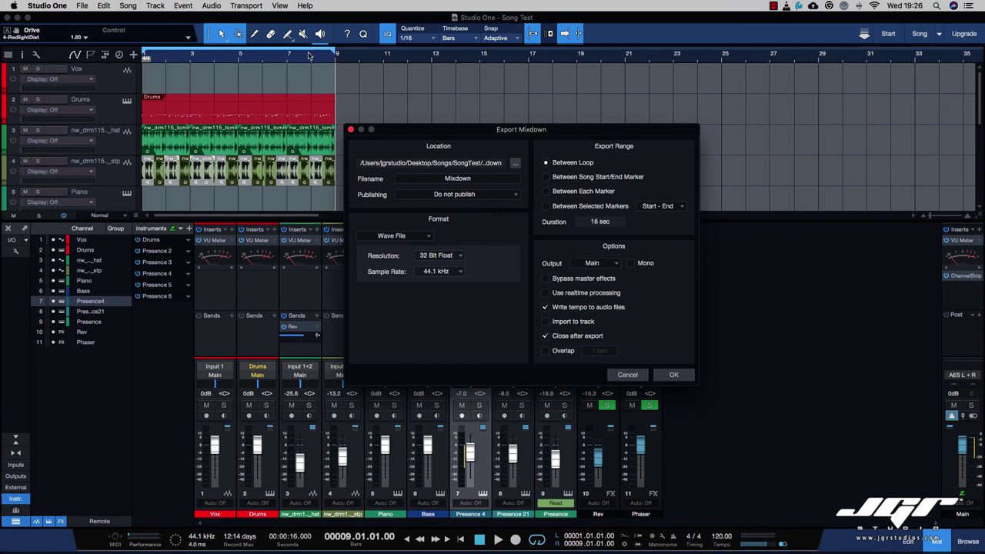
# Export the mixdown between the song start/end markers with Import to track enabled
pyautogui.click(546, 176)
pyautogui.click(546, 321)
pyautogui.scroll(-5, 271, 156)
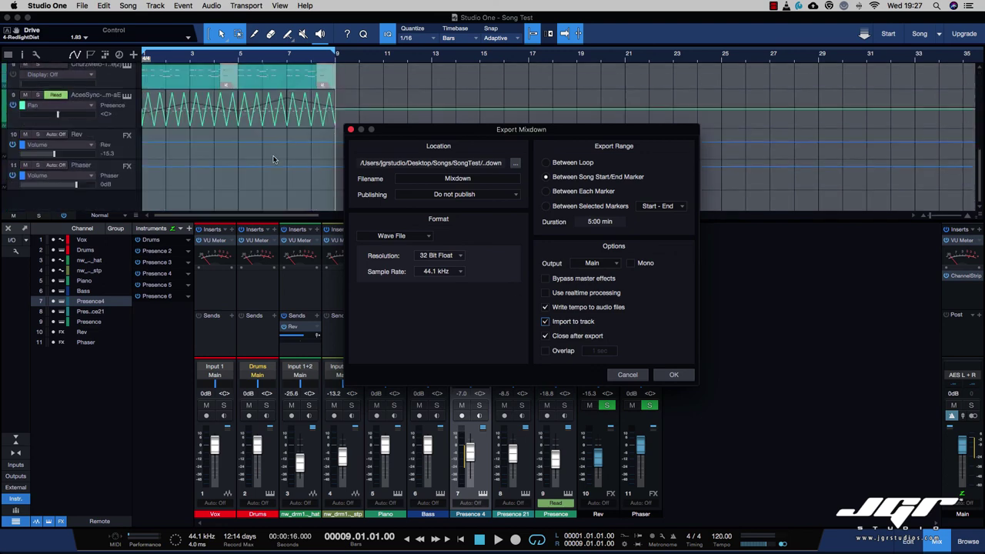
pyautogui.click(674, 375)
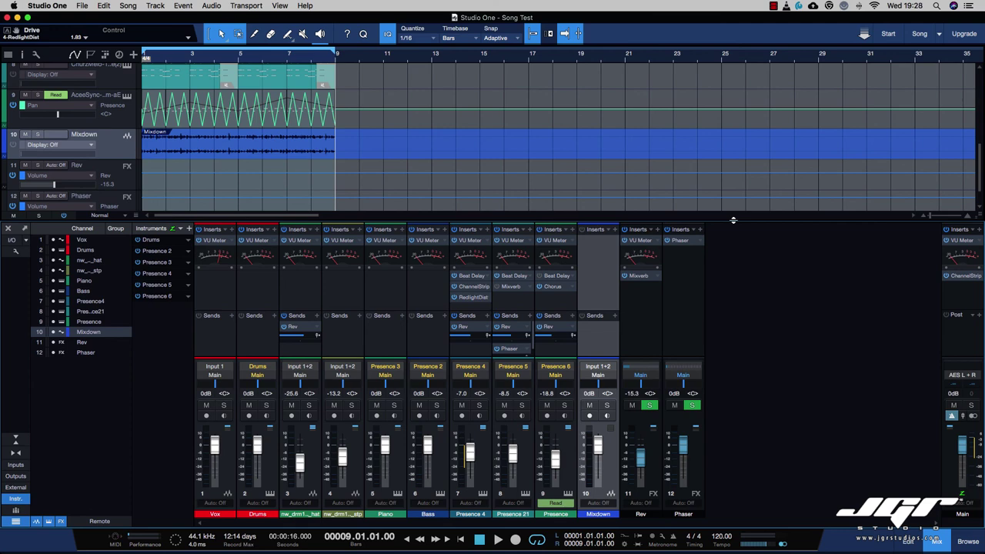
# Enlarge the mixer console and review the arrangement from the Vox track down to the imported Mixdown track
pyautogui.moveTo(733, 219); pyautogui.dragTo(735, 190)
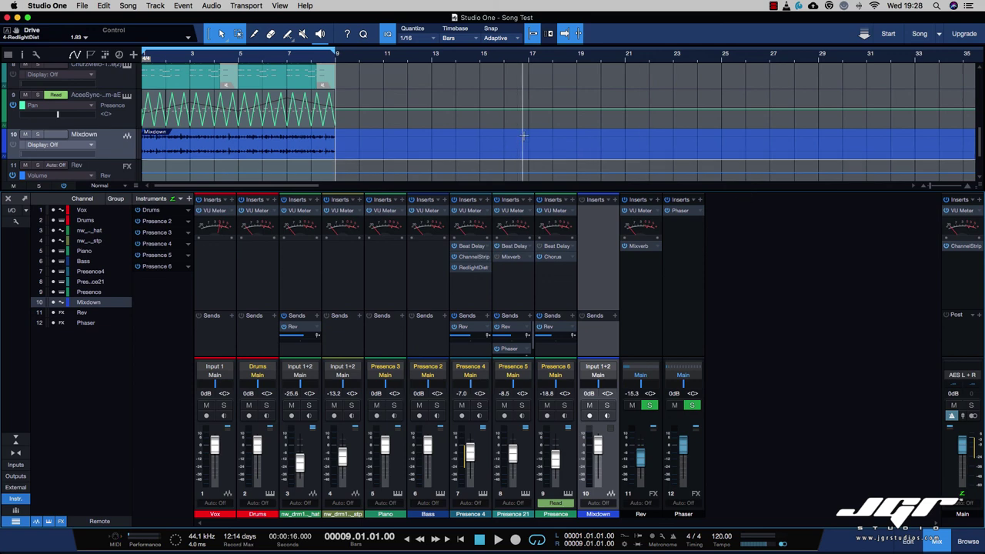
pyautogui.scroll(8, 523, 136)
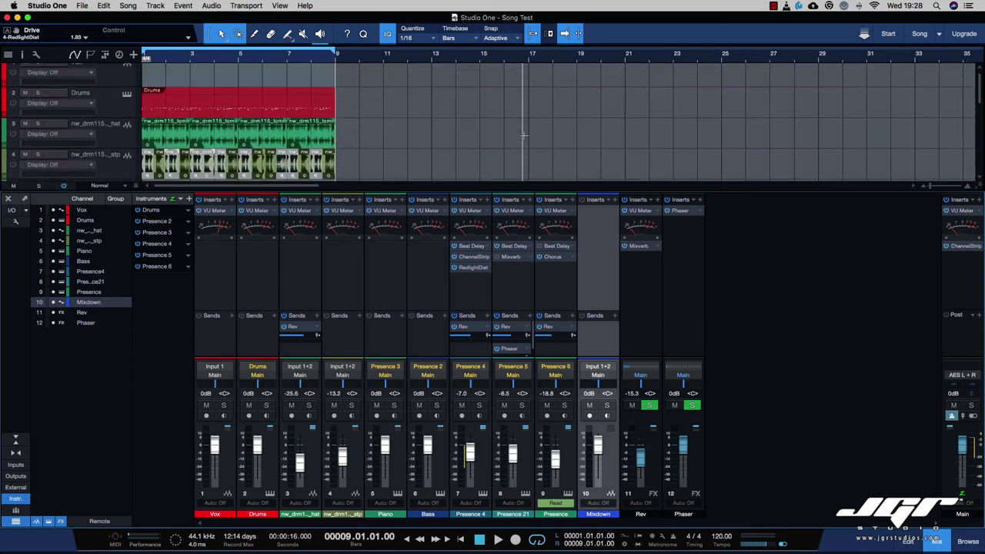
pyautogui.scroll(-10, 524, 136)
pyautogui.scroll(10, 523, 136)
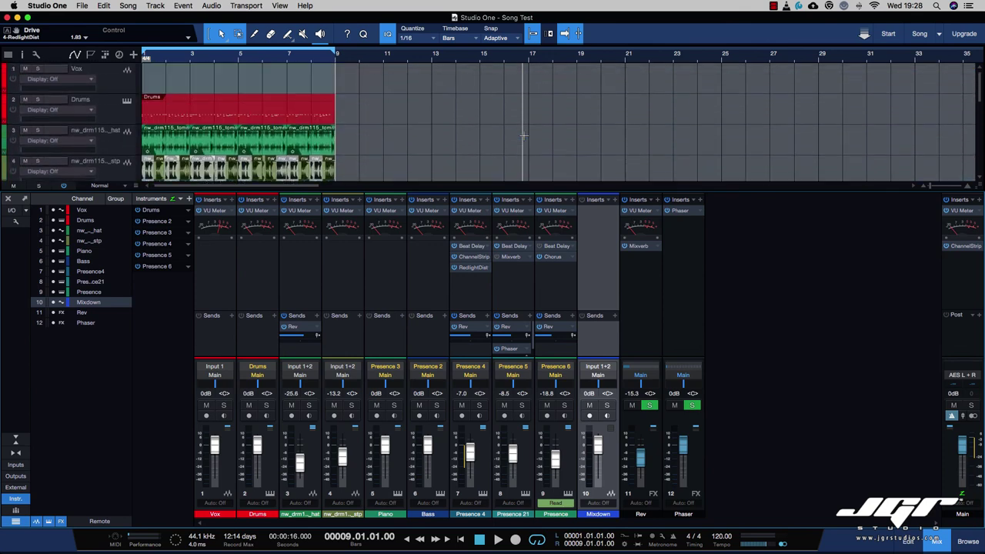
pyautogui.scroll(-10, 523, 136)
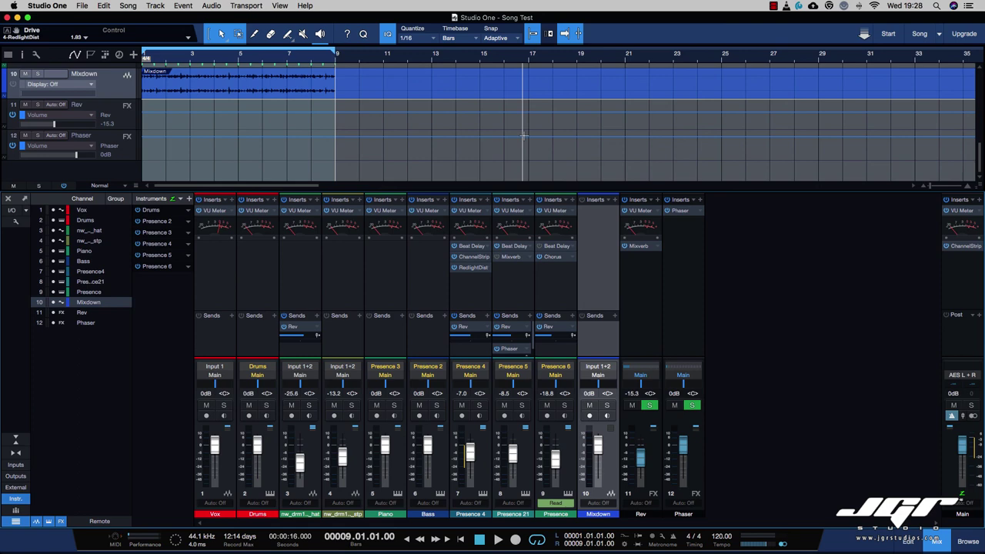
pyautogui.scroll(10, 523, 137)
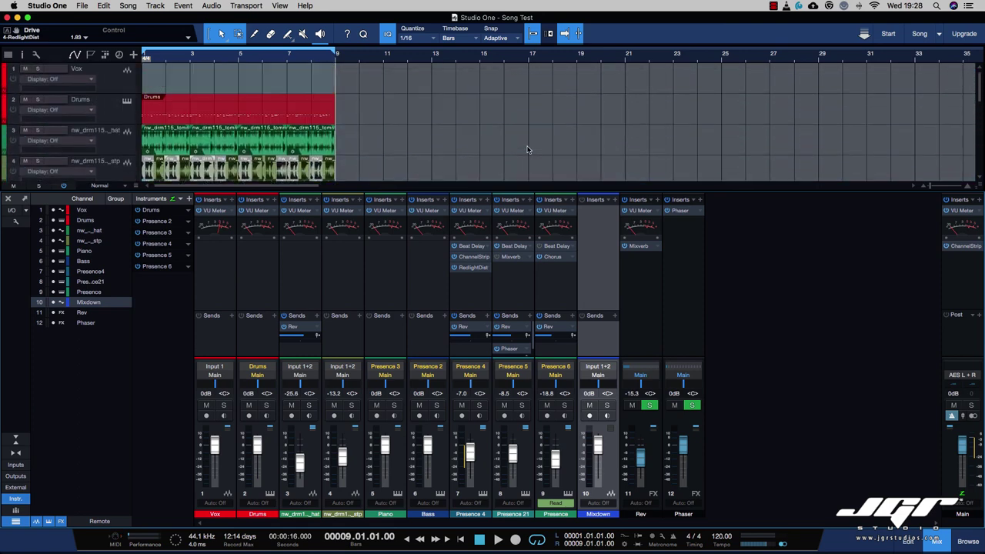